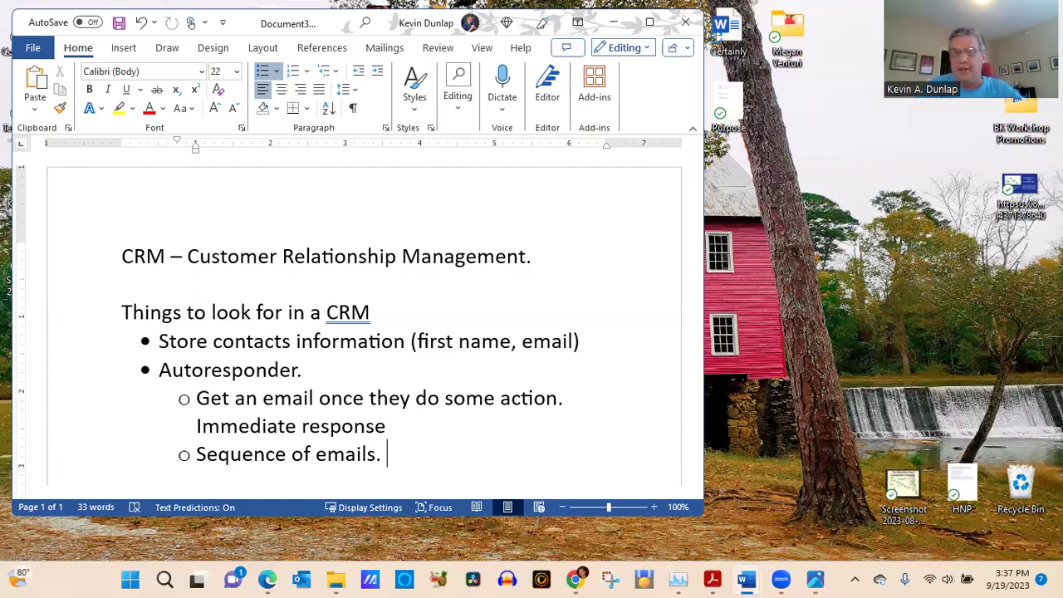
# - Add a promoted first-level bullet reading 'Statistics' after the autoresponder sub-points
pyautogui.press('Return')
pyautogui.hotkey('shift', 'Tab')
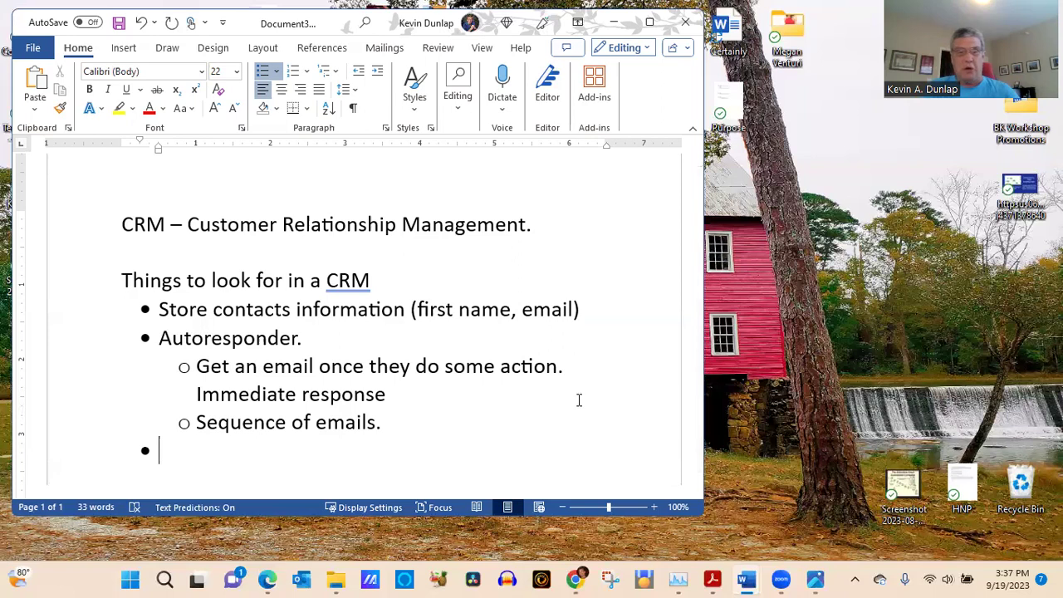
pyautogui.write('OP')
pyautogui.press('BackSpace')
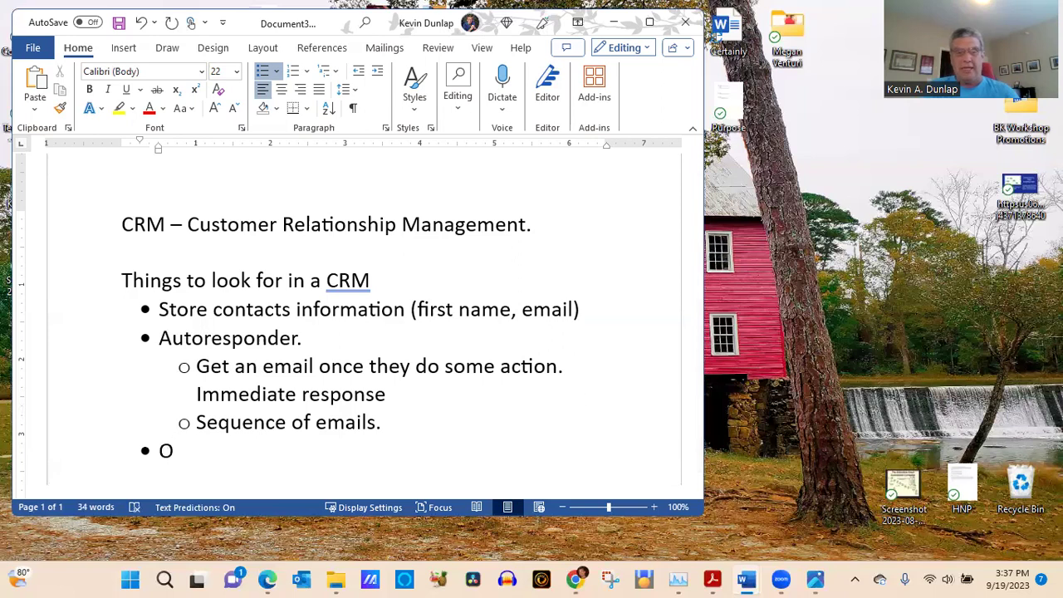
pyautogui.press('BackSpace')
pyautogui.write('Statistics')
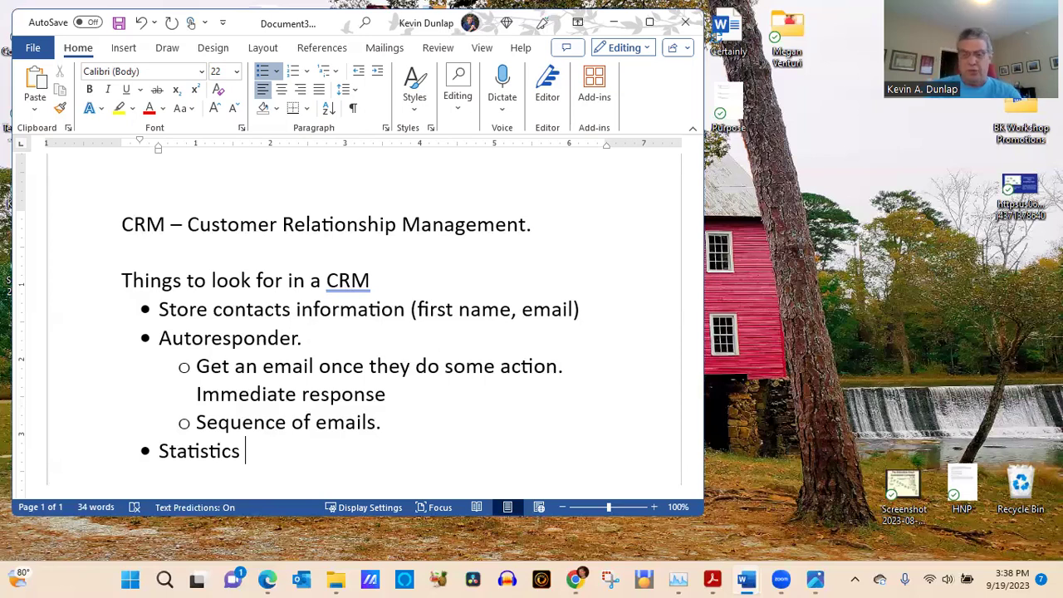
# - Add a new bullet 'SMS texting ability.' below Statistics, correcting typos along the way
pyautogui.press('Return')
pyautogui.write('SMSte')
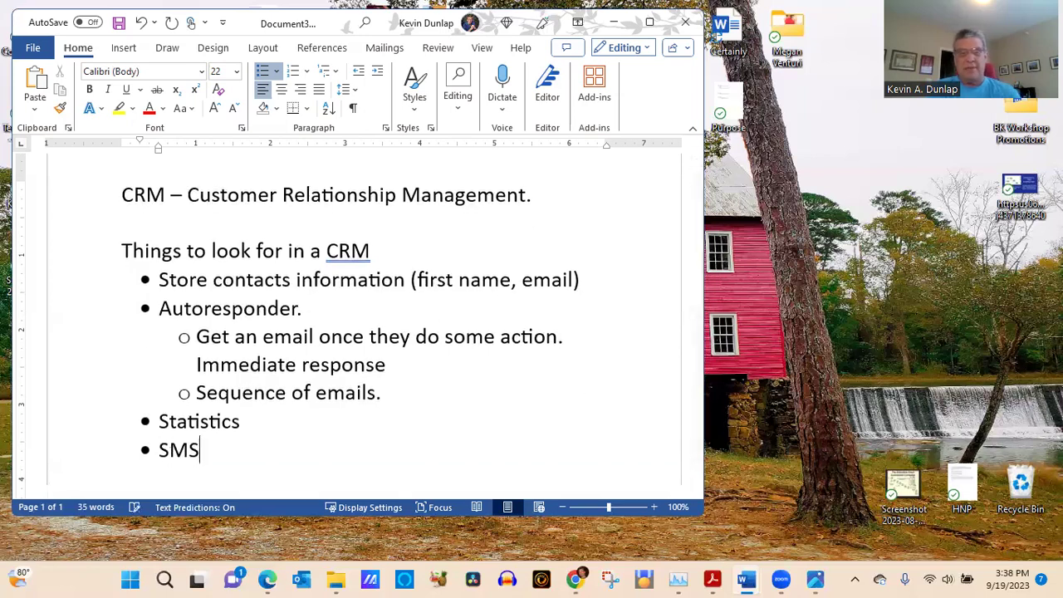
pyautogui.press('BackSpace')
pyautogui.press('BackSpace')
pyautogui.write('tes')
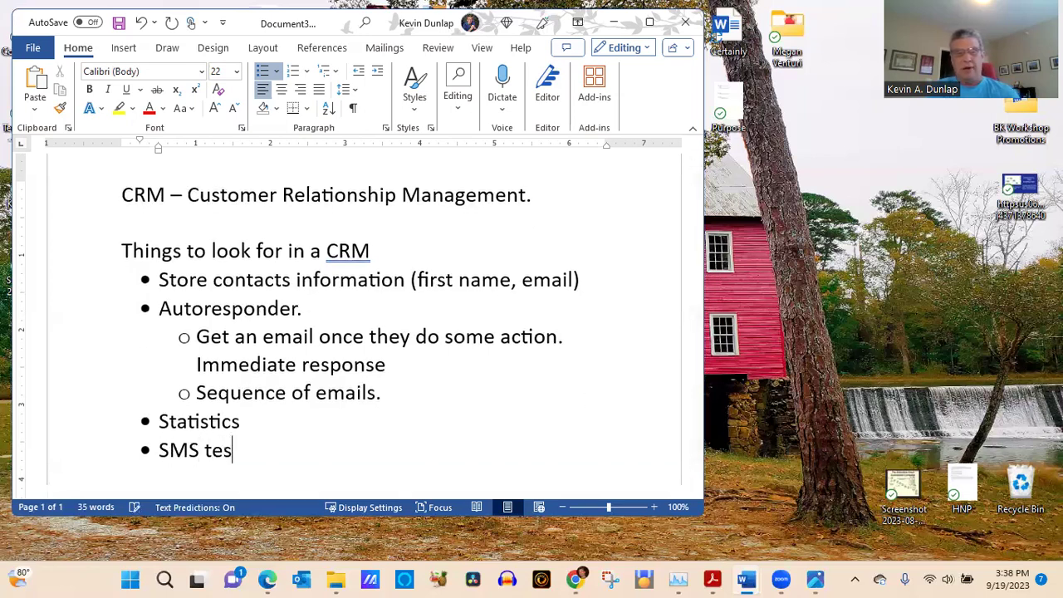
pyautogui.press('BackSpace')
pyautogui.write('xting')
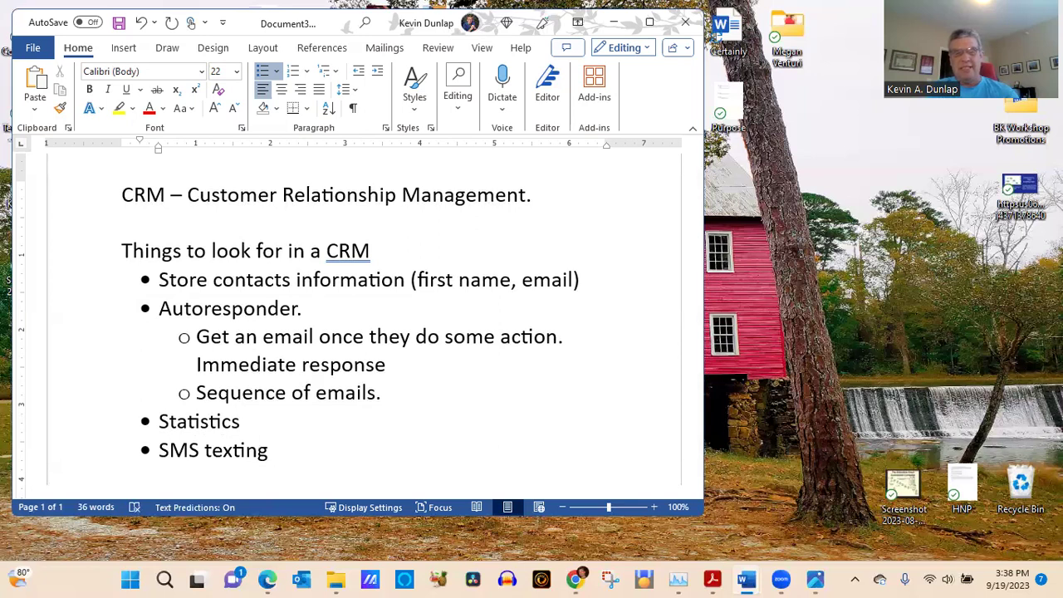
pyautogui.write(' ability.')
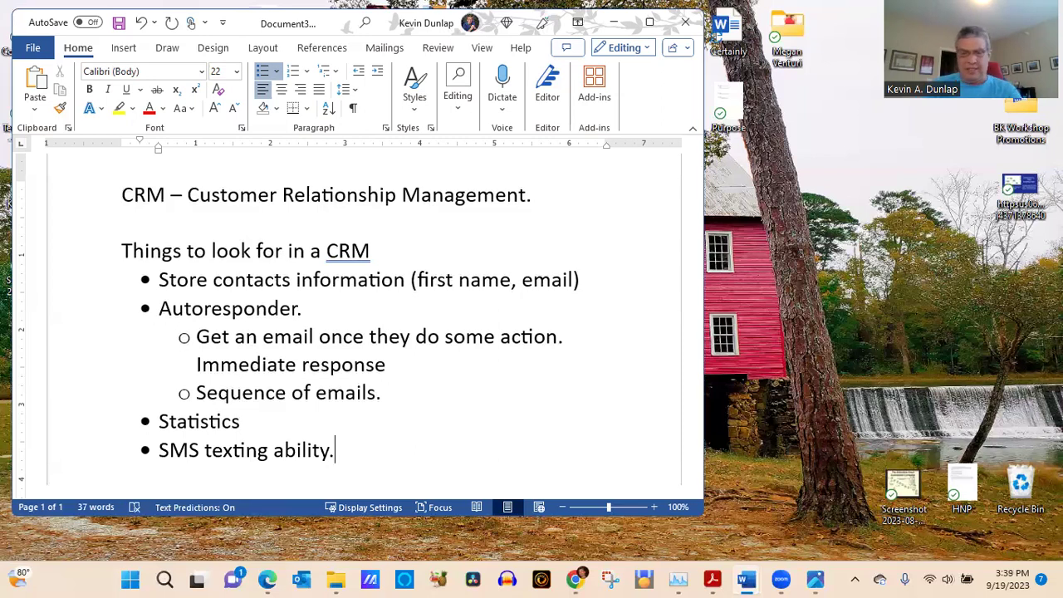
# - Add a bullet reading 'Checkout forms.' below the SMS texting ability bullet
pyautogui.press('Return')
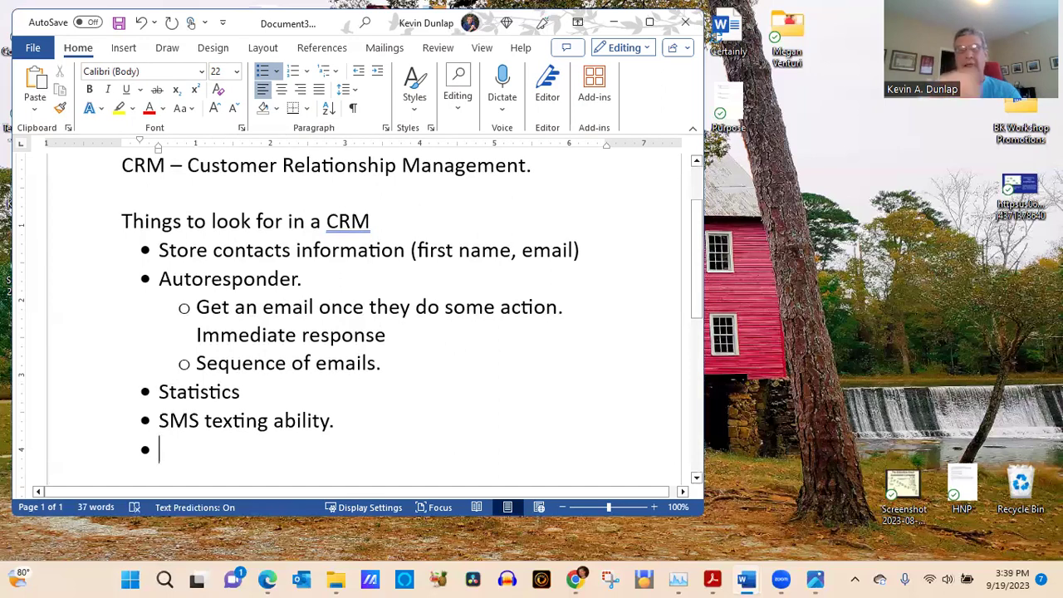
pyautogui.write('Che')
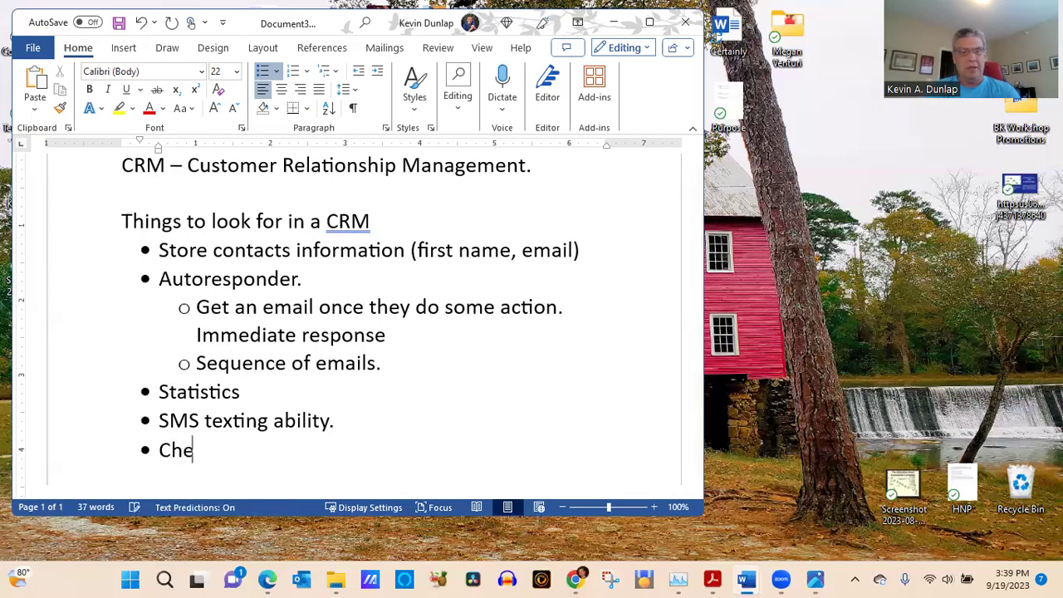
pyautogui.write('ckout forms')
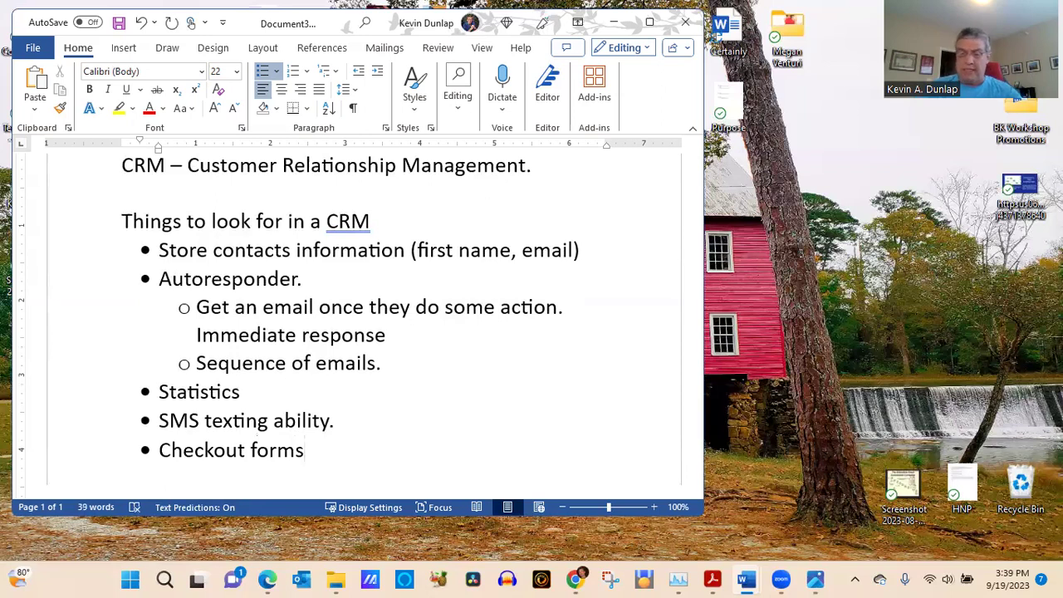
pyautogui.write('.')
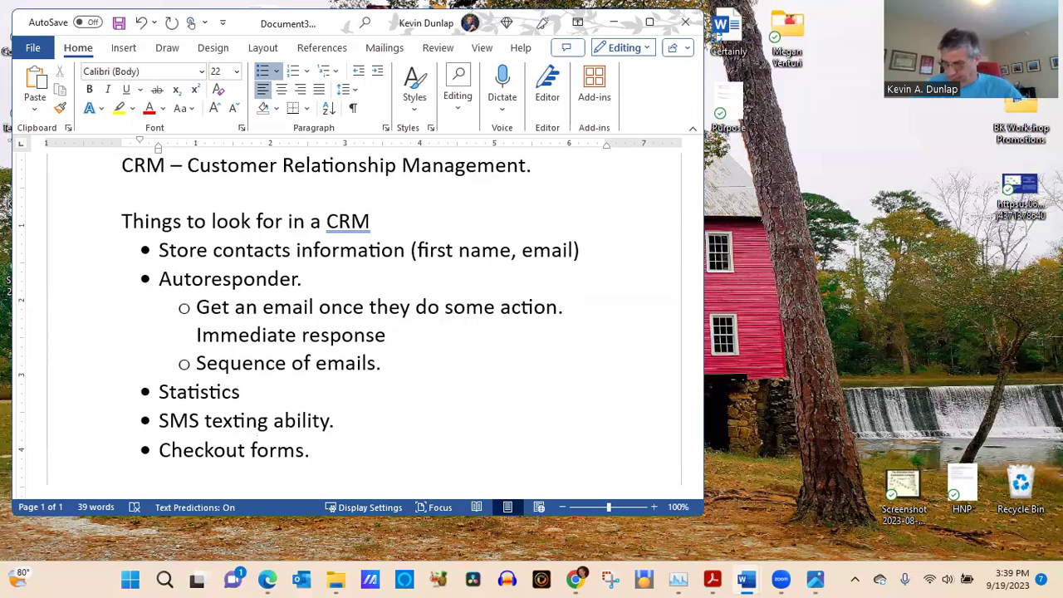
# - Add a 'Landing pages (Zapier)' bullet, then end the list with a plain unbulleted line
pyautogui.press('Return')
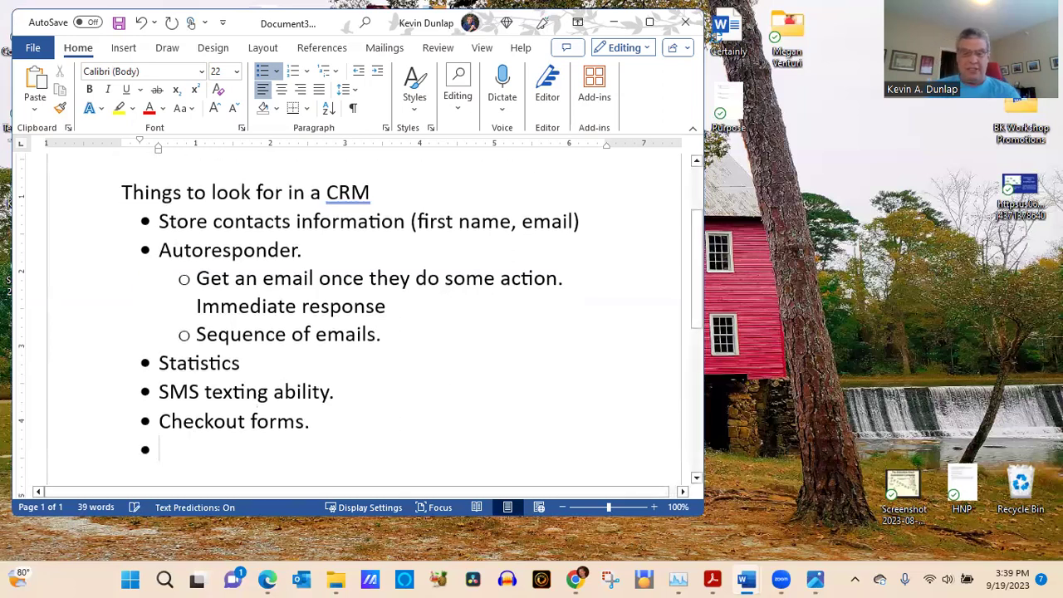
pyautogui.write('LN')
pyautogui.press('BackSpace')
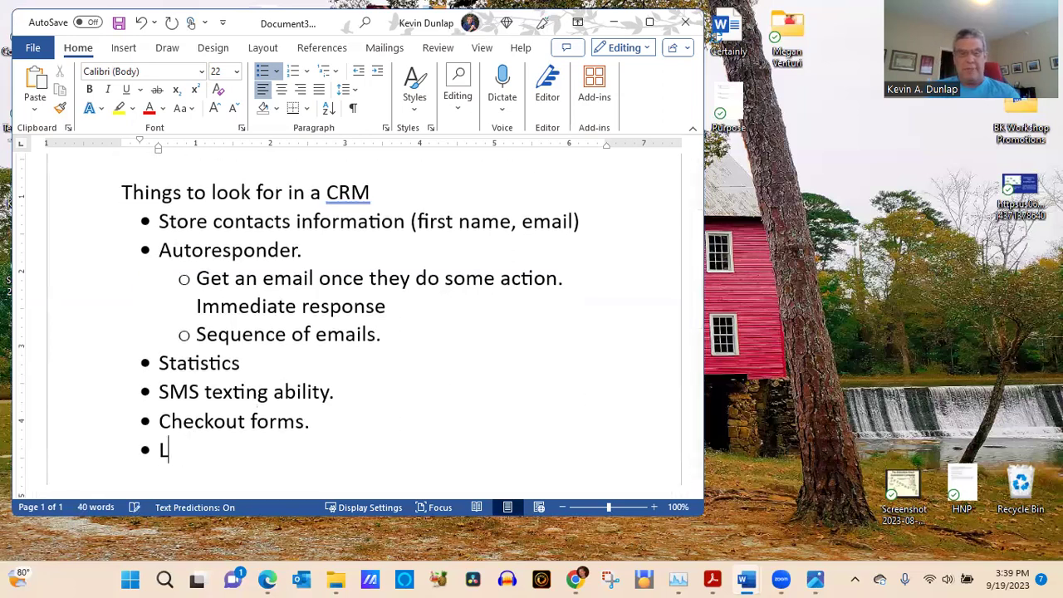
pyautogui.write('andin')
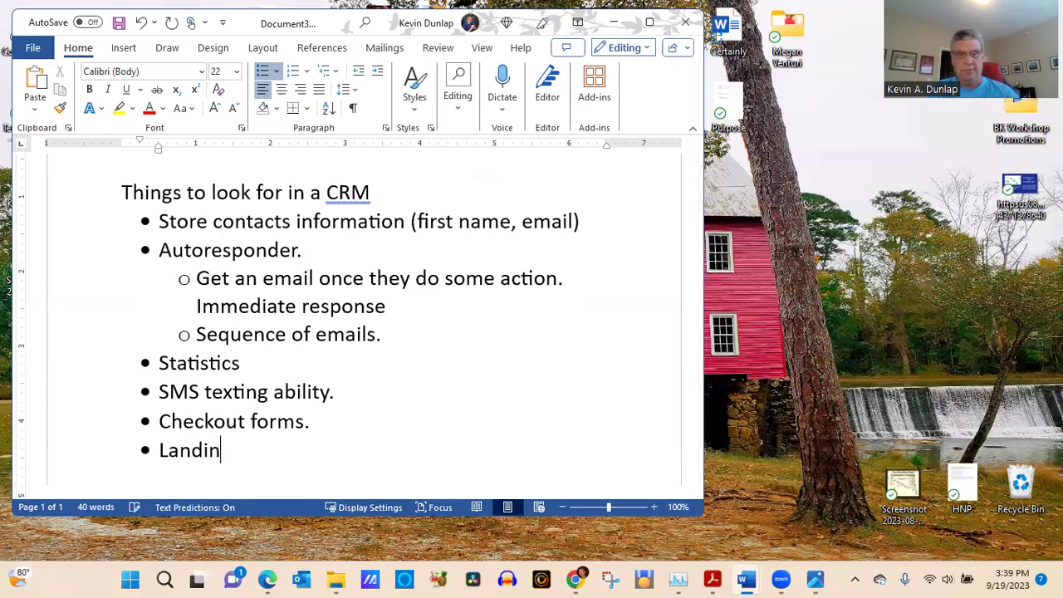
pyautogui.write('g page')
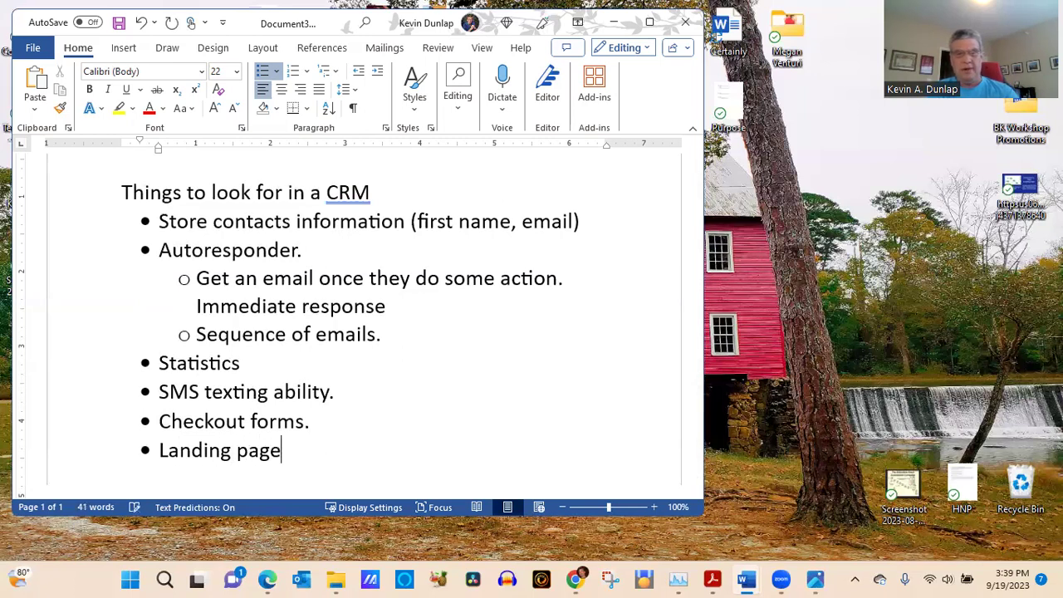
pyautogui.write('s (Zapier)')
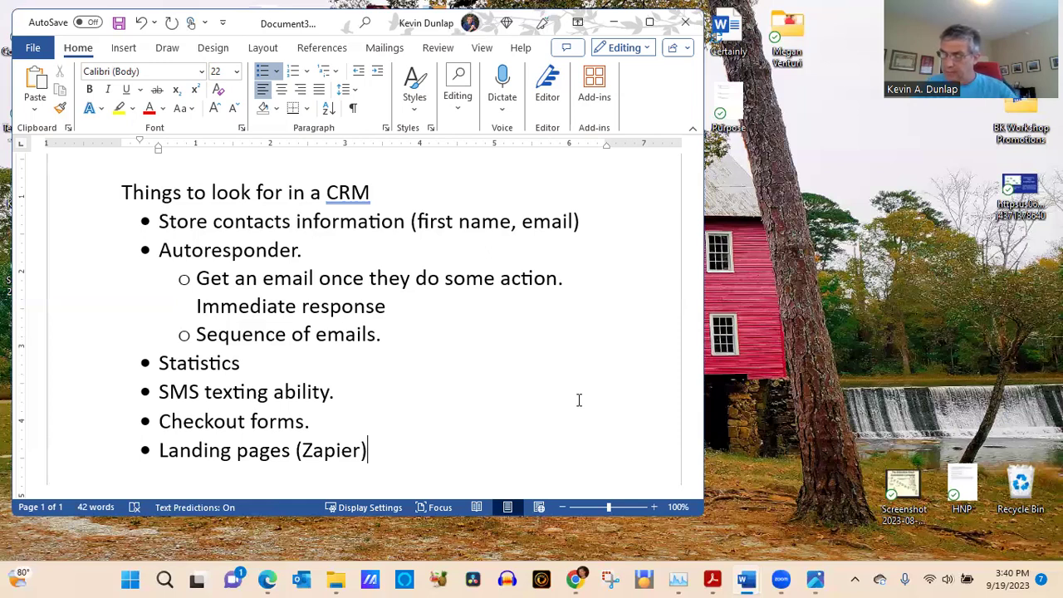
pyautogui.press('Return')
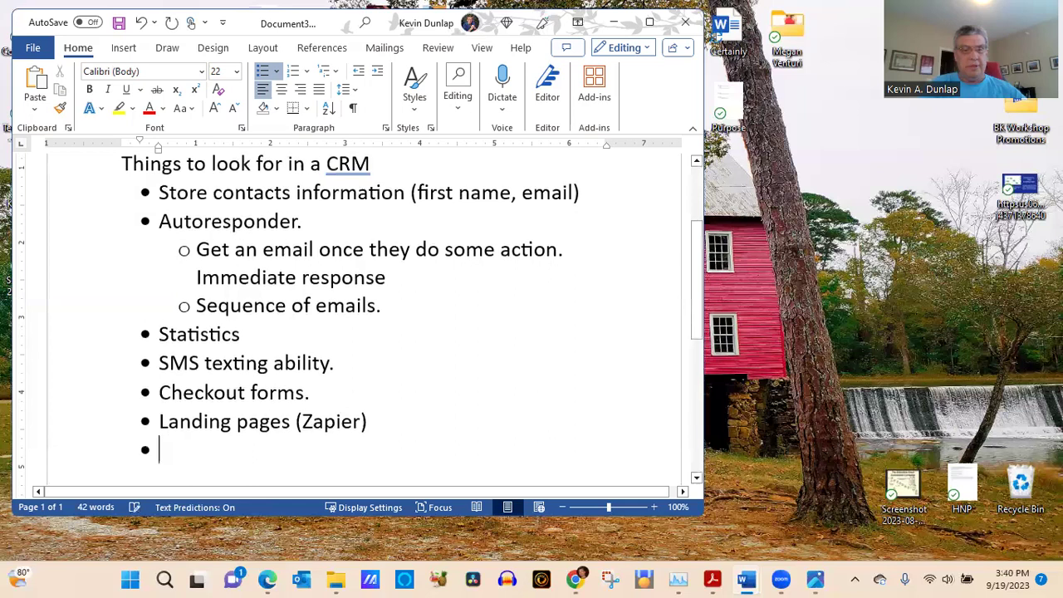
pyautogui.press('Return')
pyautogui.press('Return')
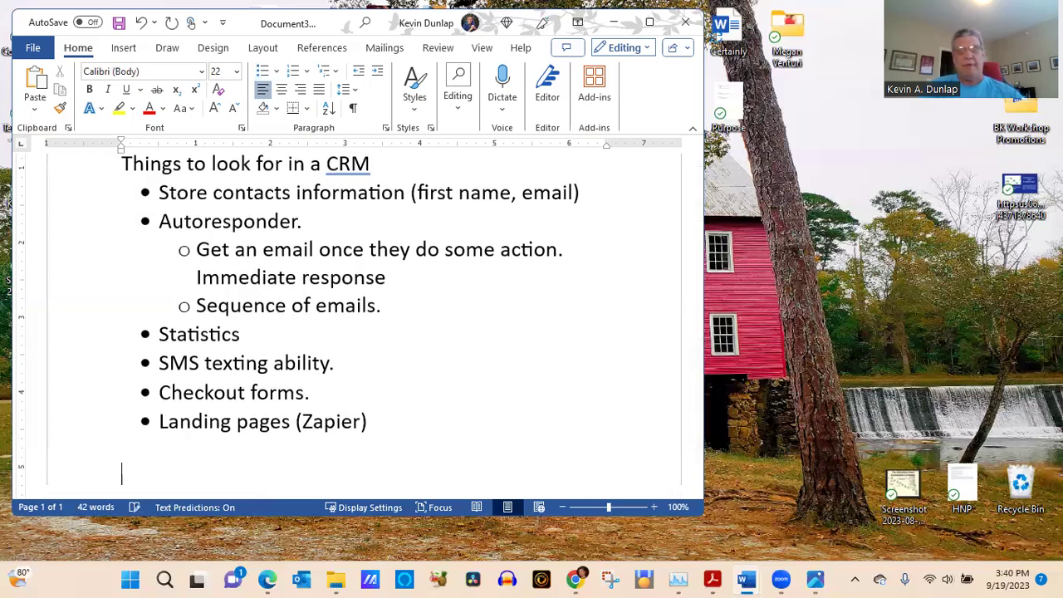
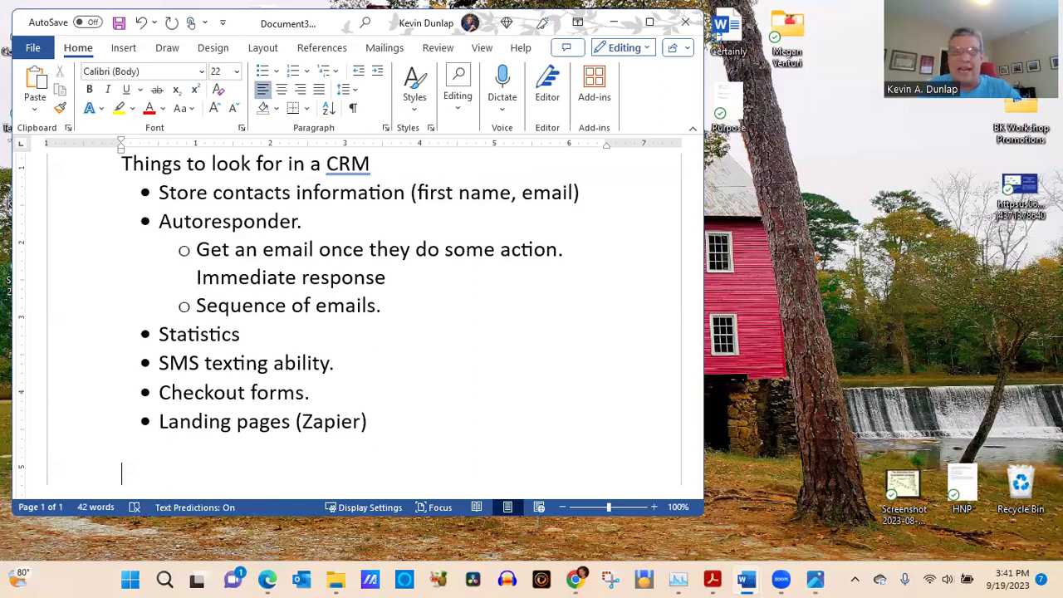
# - Bring the 'Introduction to CRMs & Landing Pages' Chrome window forward and select the Online Classes tab
pyautogui.moveTo(567, 585)
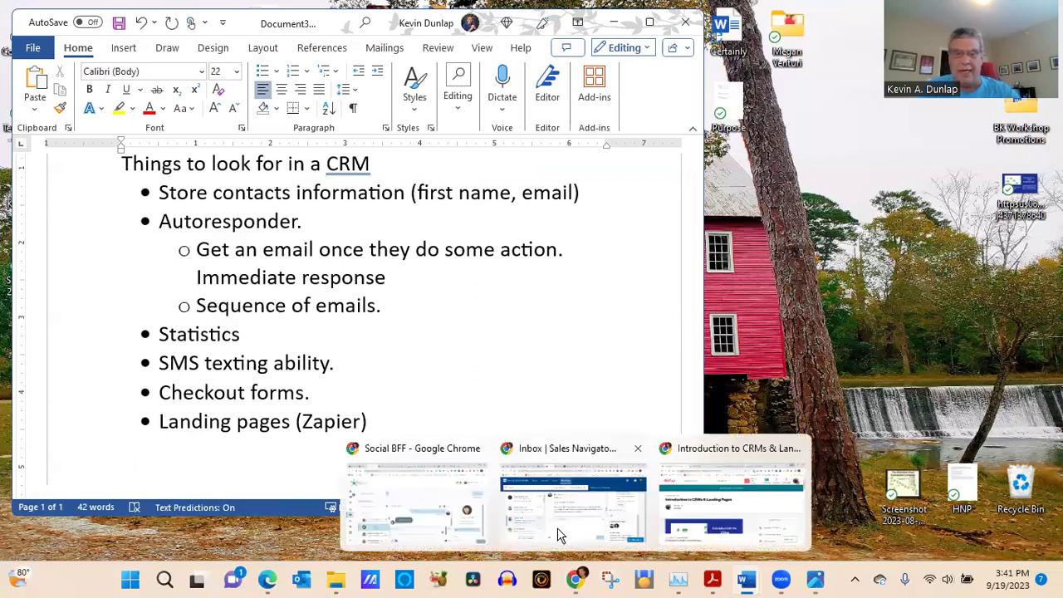
pyautogui.click(731, 507)
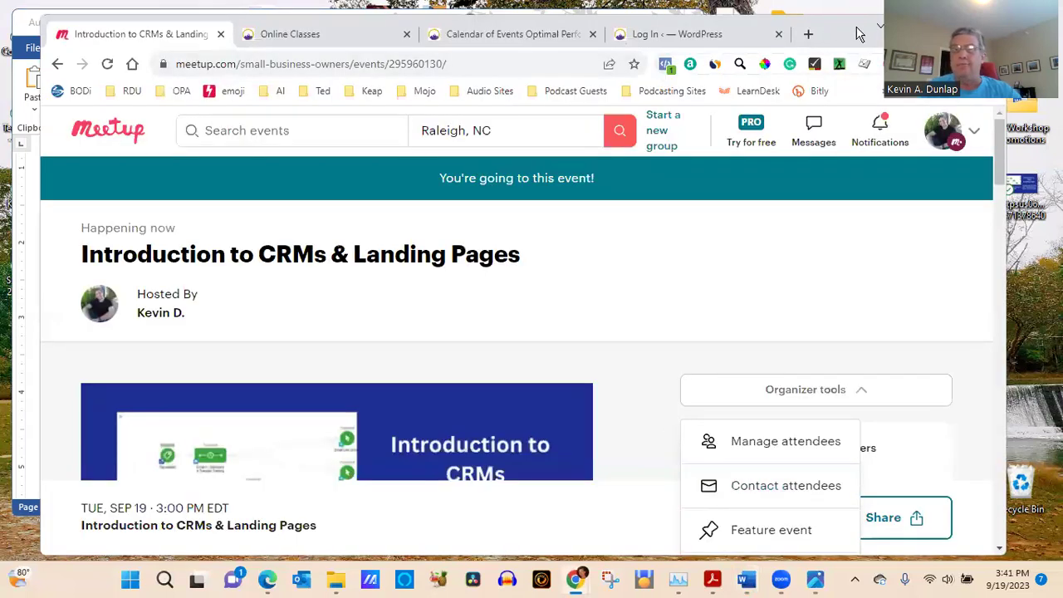
pyautogui.moveTo(860, 33); pyautogui.dragTo(861, 24)
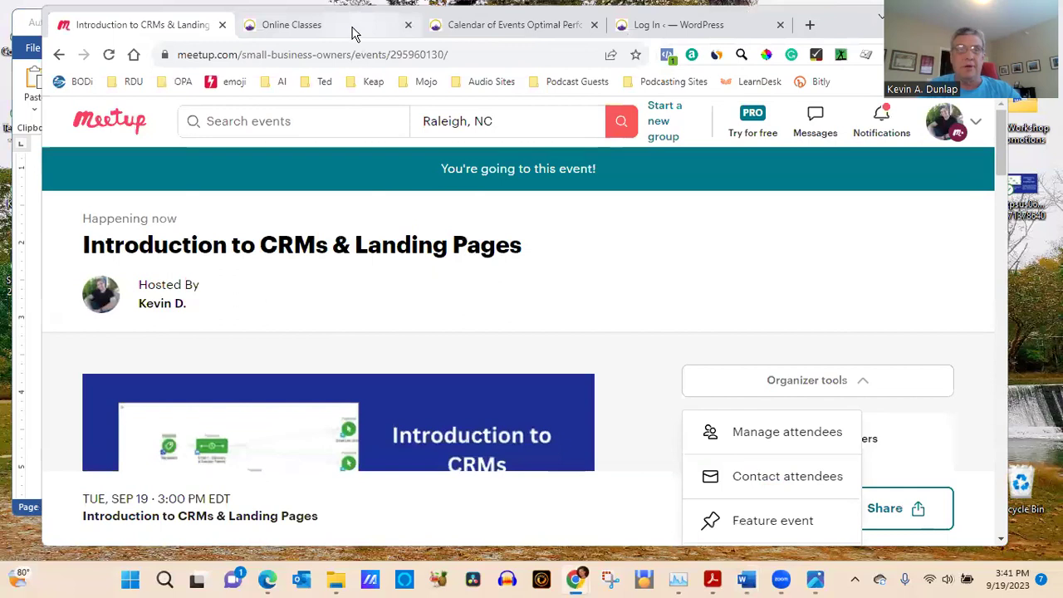
pyautogui.click(353, 33)
# - Load keap.com in the Online Classes tab in place of the current page
pyautogui.click(364, 57)
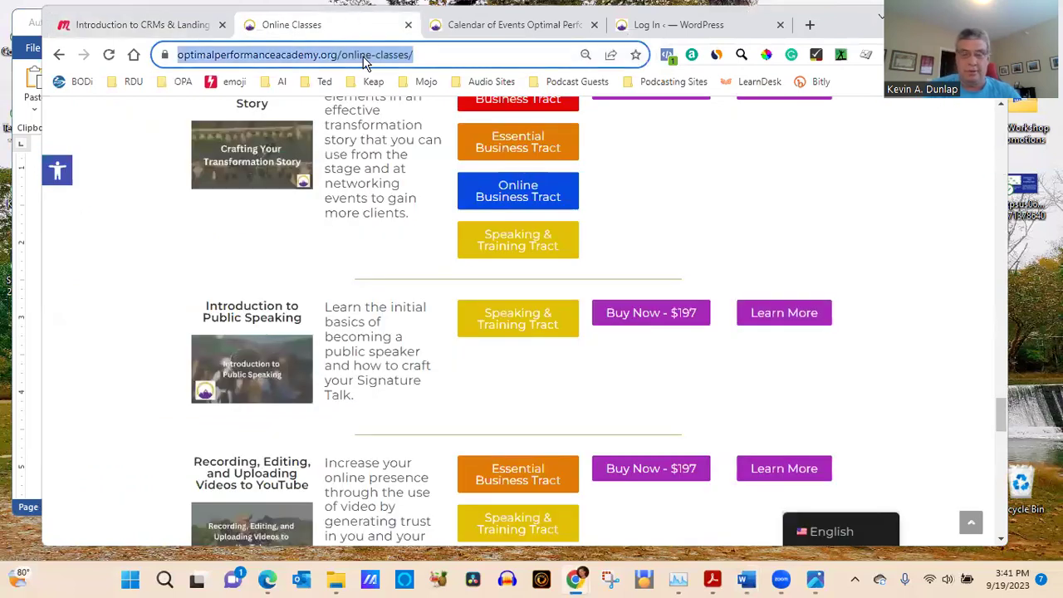
pyautogui.write('k')
pyautogui.write('ap')
pyautogui.press('BackSpace')
pyautogui.press('BackSpace')
pyautogui.write('ea')
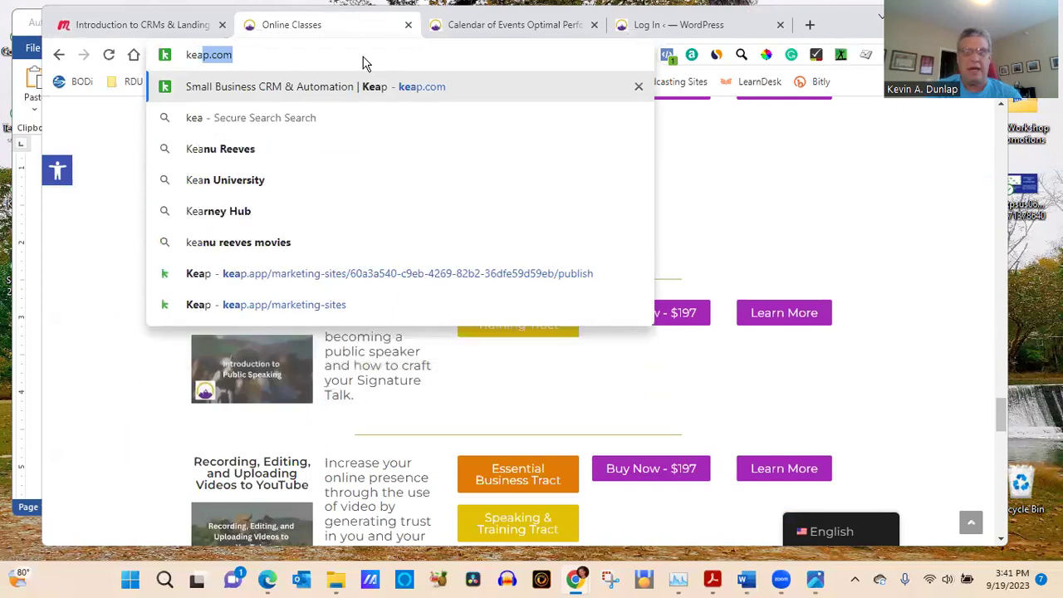
pyautogui.write('p')
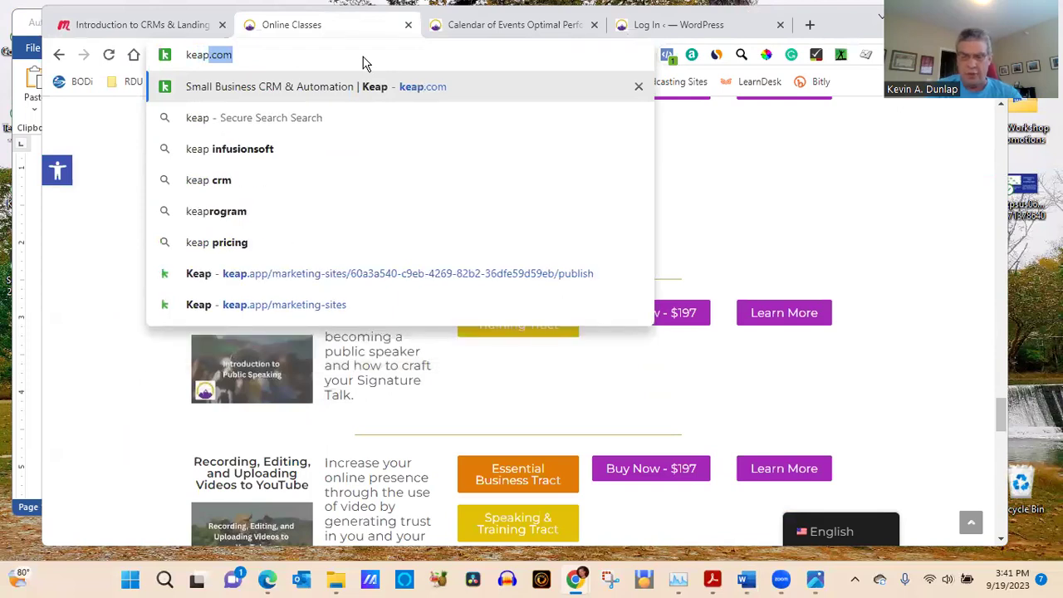
pyautogui.write('.com')
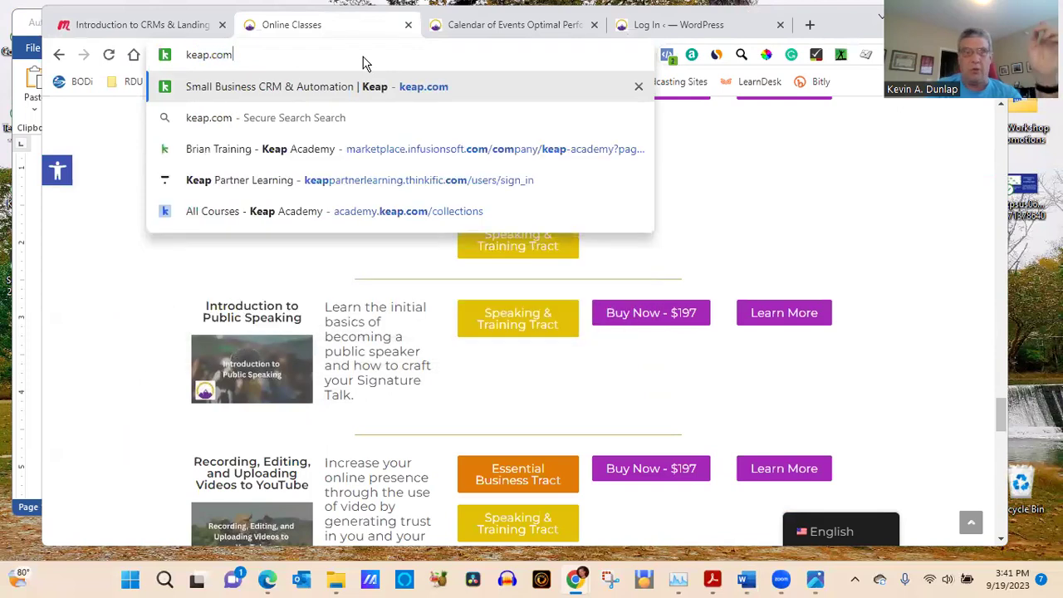
pyautogui.press('Return')
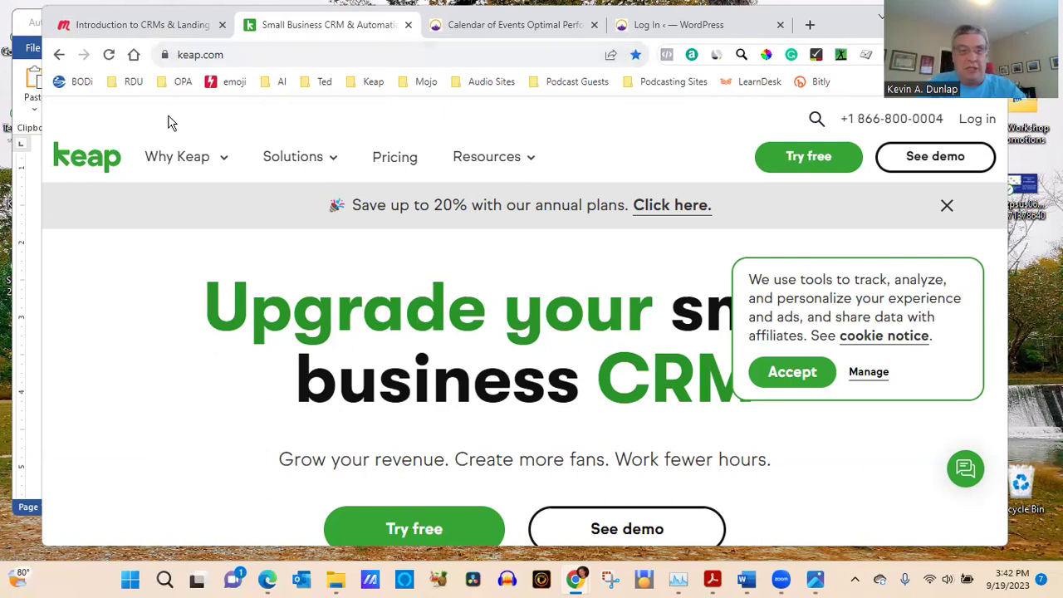
# - Log in to Keap with saved details, verify with the texted code, and skip naming the browser
pyautogui.click(977, 124)
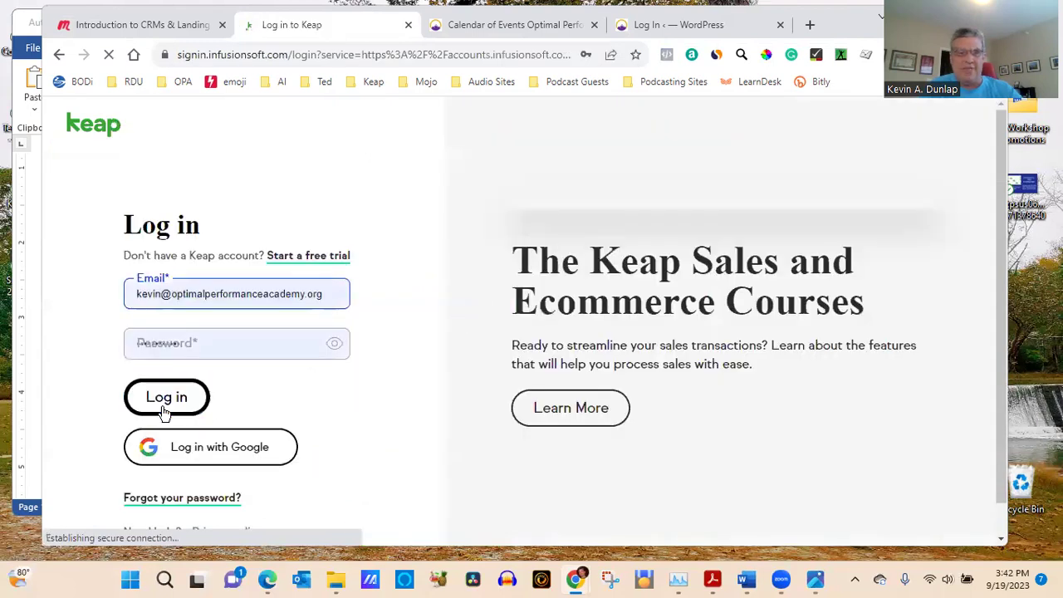
pyautogui.click(164, 407)
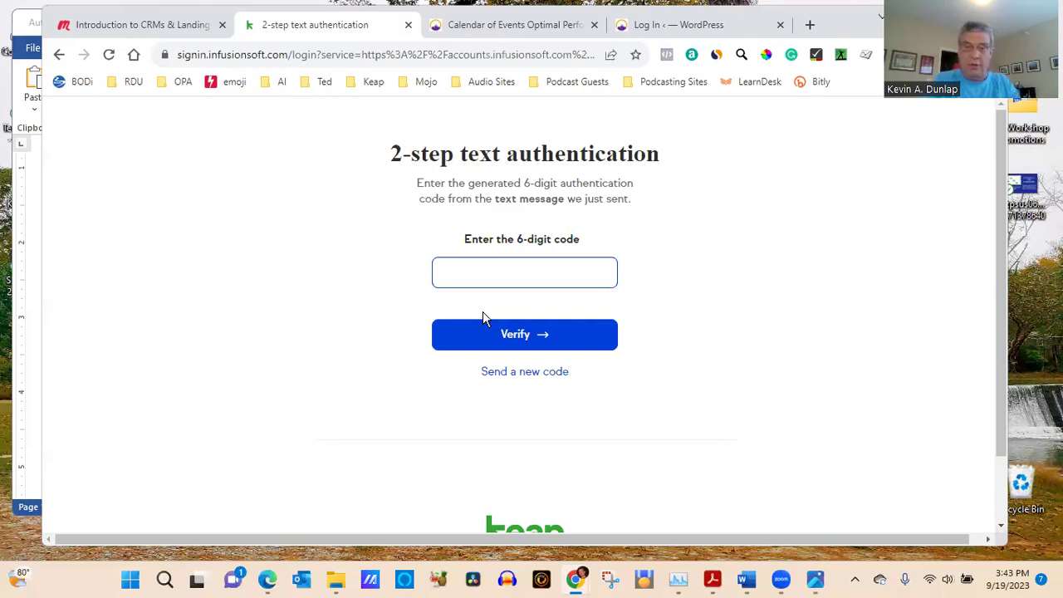
pyautogui.click(502, 272)
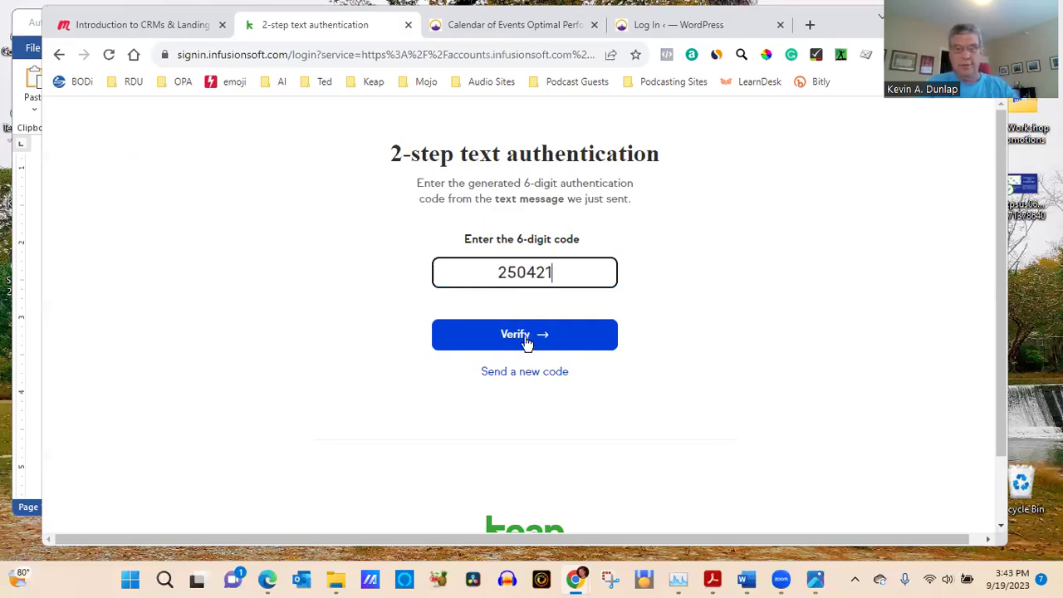
pyautogui.click(526, 340)
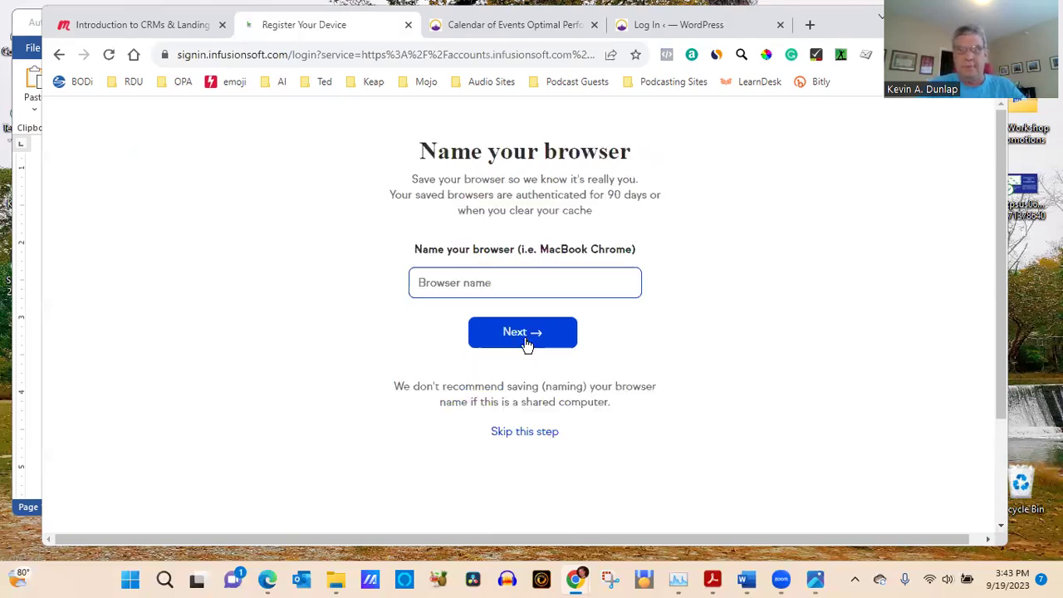
pyautogui.click(537, 439)
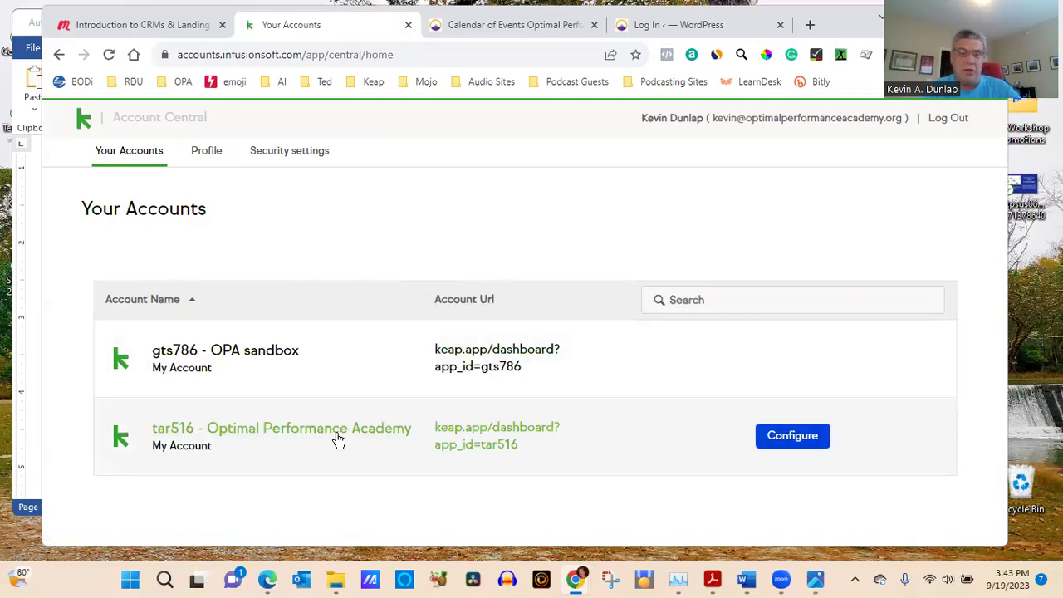
# - Open the Optimal Performance Academy account dashboard and its Contacts list
pyautogui.click(331, 435)
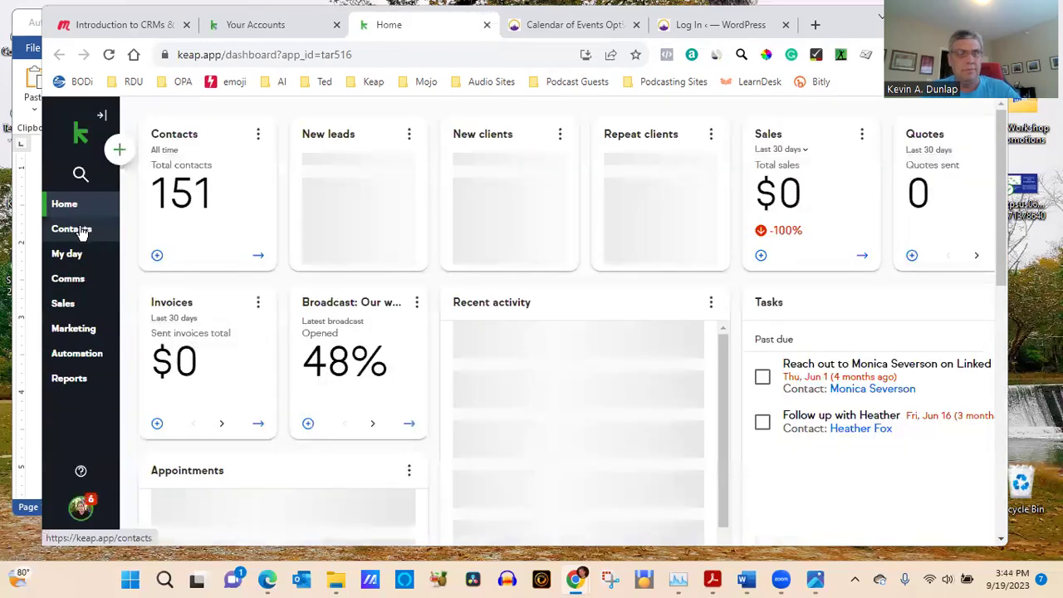
pyautogui.click(81, 231)
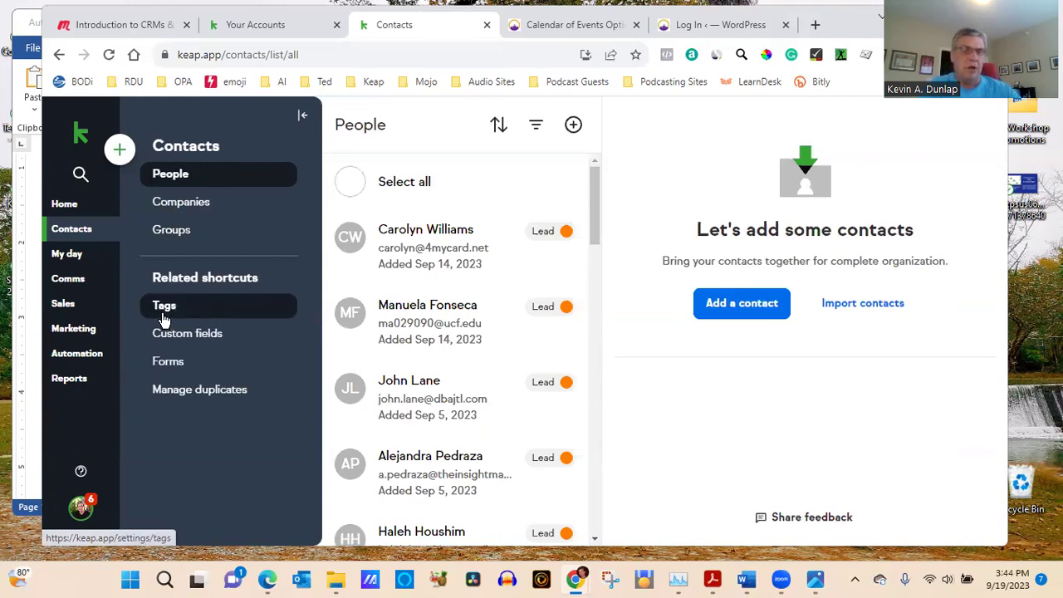
# - Look over the public Forms list, then show the Advanced automations page
pyautogui.click(174, 372)
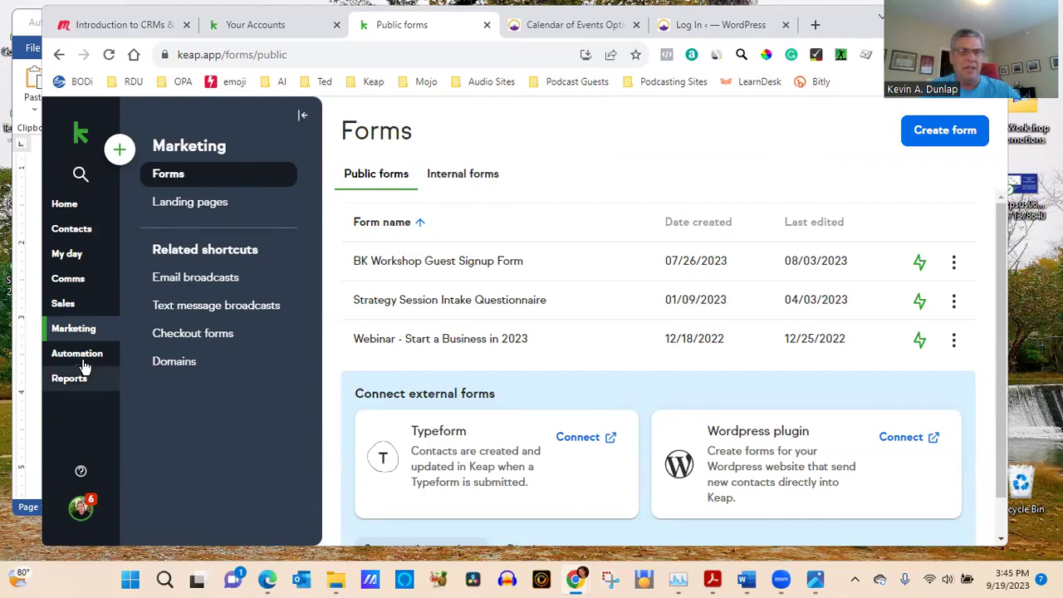
pyautogui.click(84, 363)
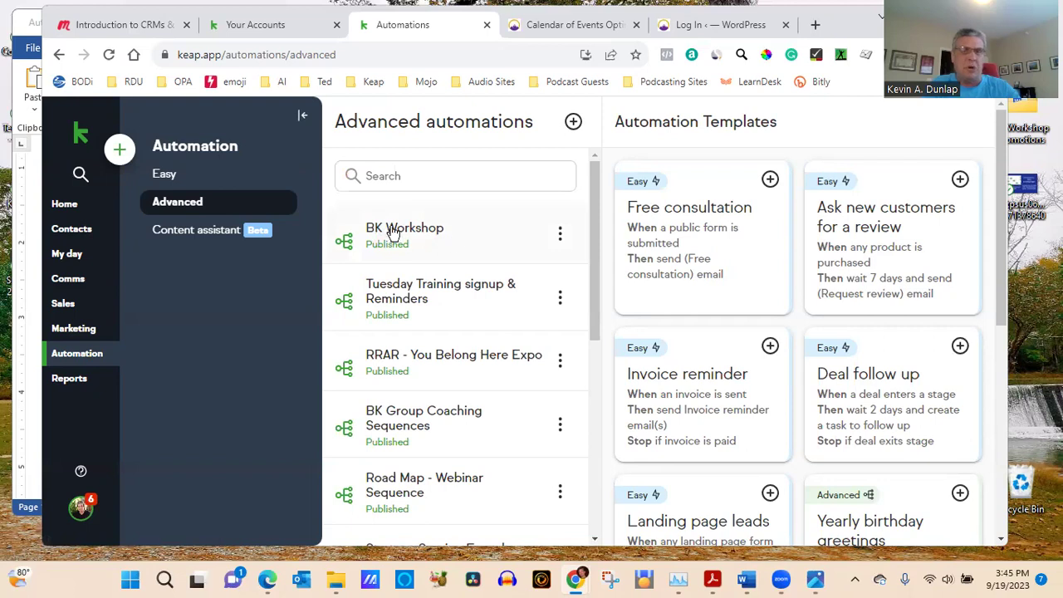
# - Edit the BK Workshop campaign and drag its BKW 197 and BKW 97 Landing Page goals higher
pyautogui.click(559, 237)
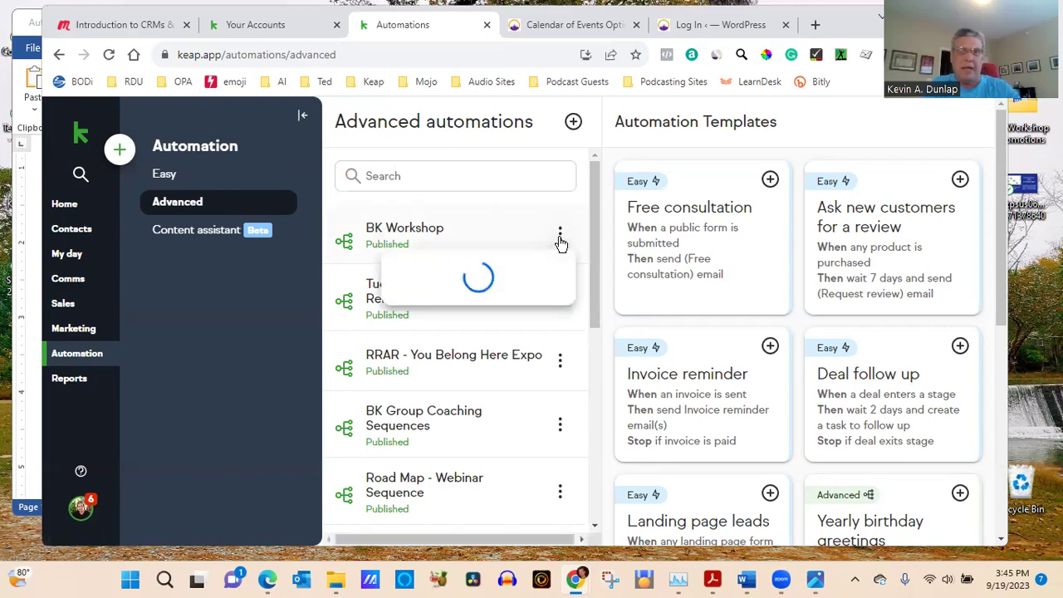
pyautogui.click(440, 363)
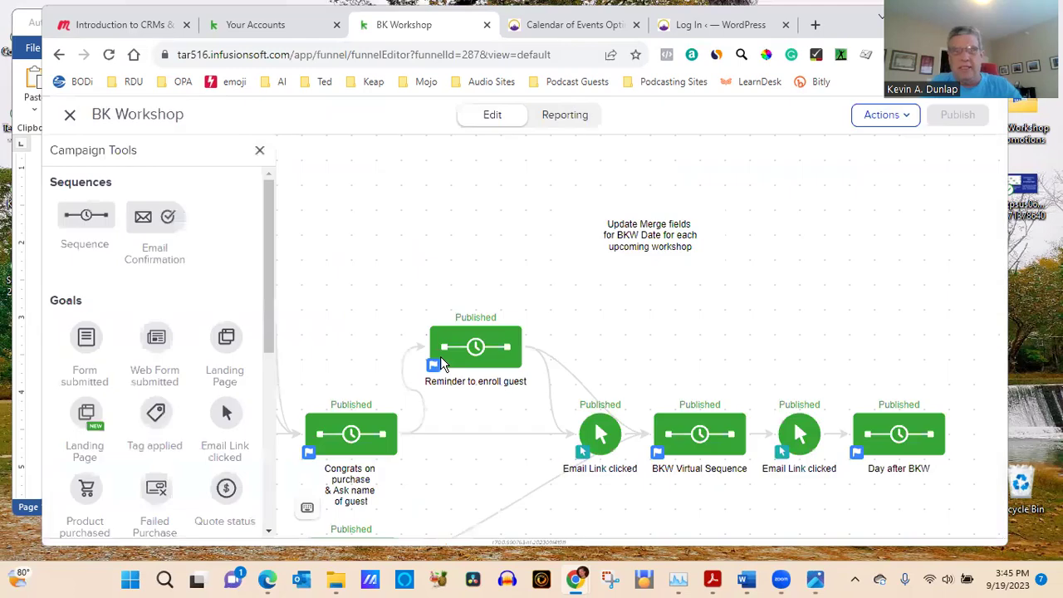
pyautogui.moveTo(482, 240); pyautogui.dragTo(632, 183)
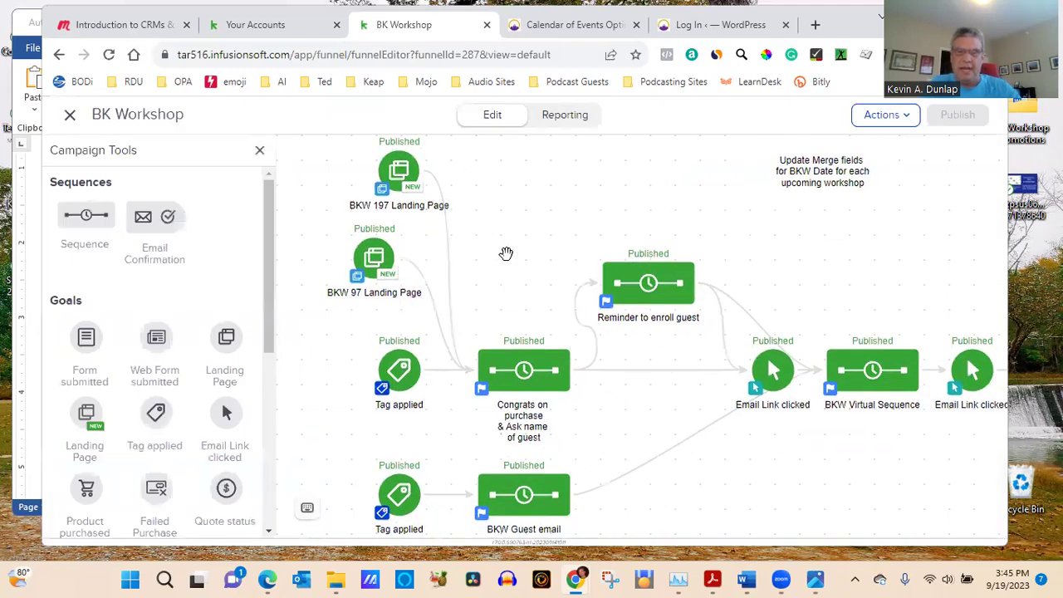
pyautogui.moveTo(512, 254); pyautogui.dragTo(537, 297)
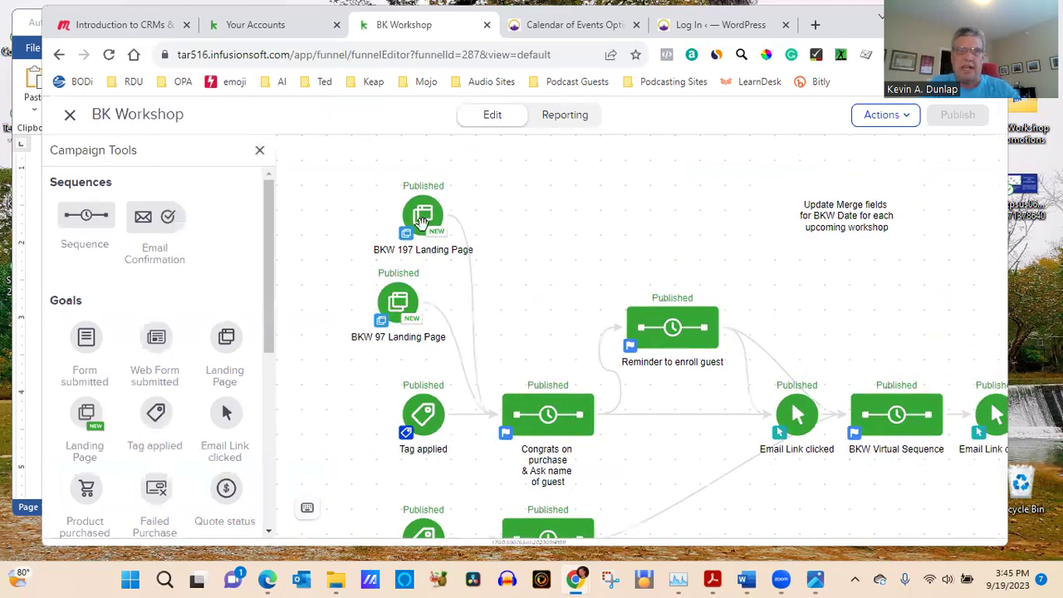
pyautogui.moveTo(425, 211); pyautogui.dragTo(409, 183)
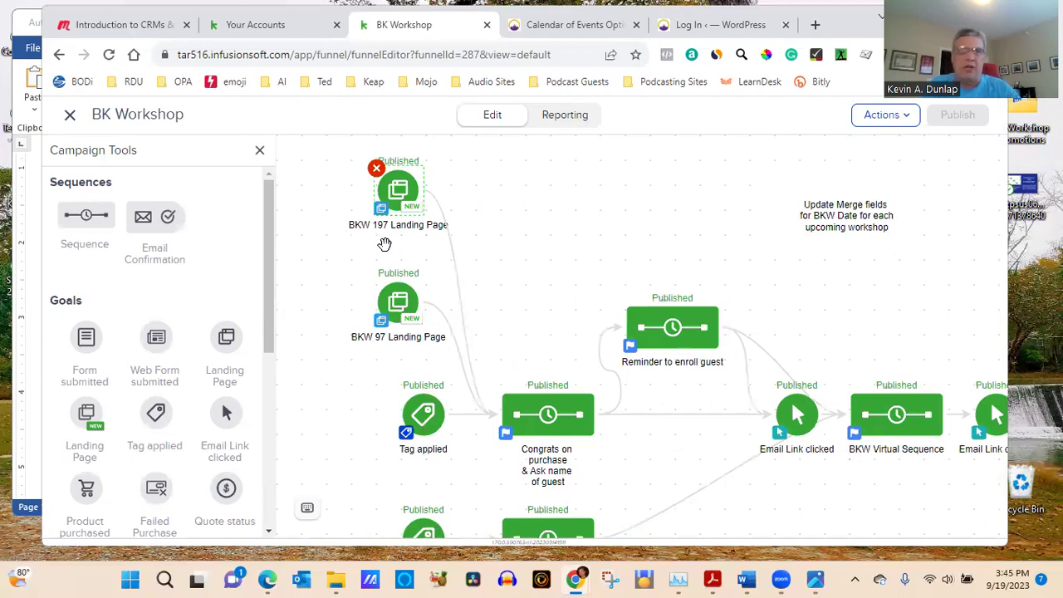
pyautogui.moveTo(397, 297); pyautogui.dragTo(395, 268)
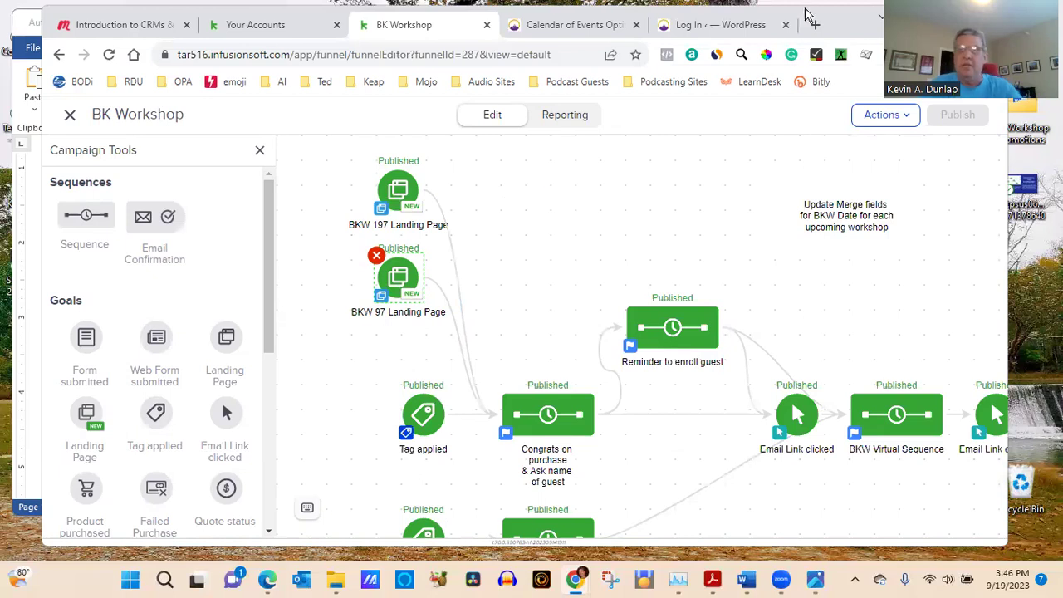
# - Scroll the Optimal Performance Academy home page through Coaching, Courses and Workshops, then back to top
pyautogui.click(573, 25)
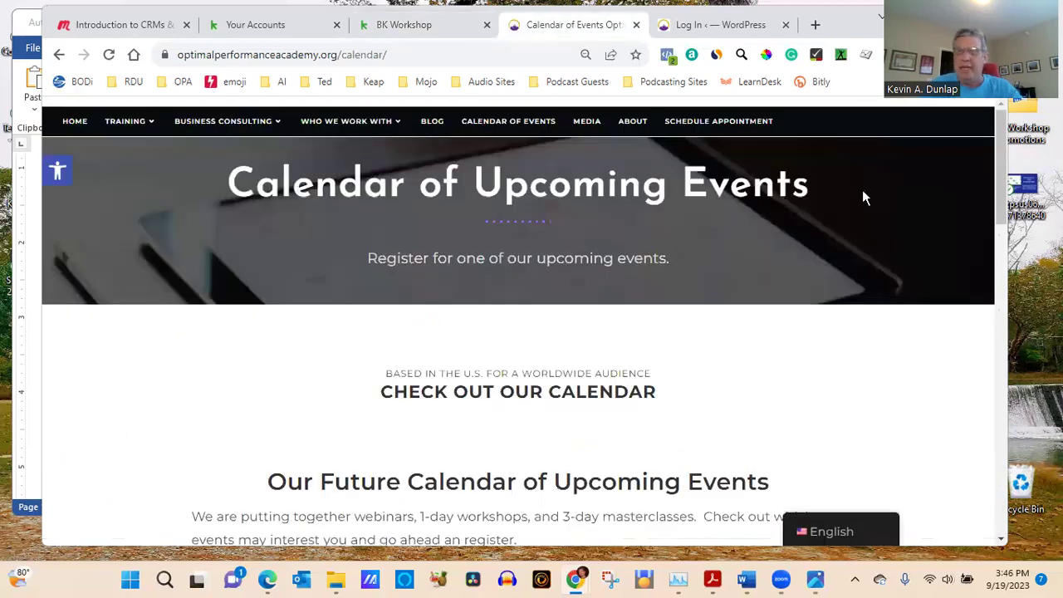
pyautogui.click(74, 124)
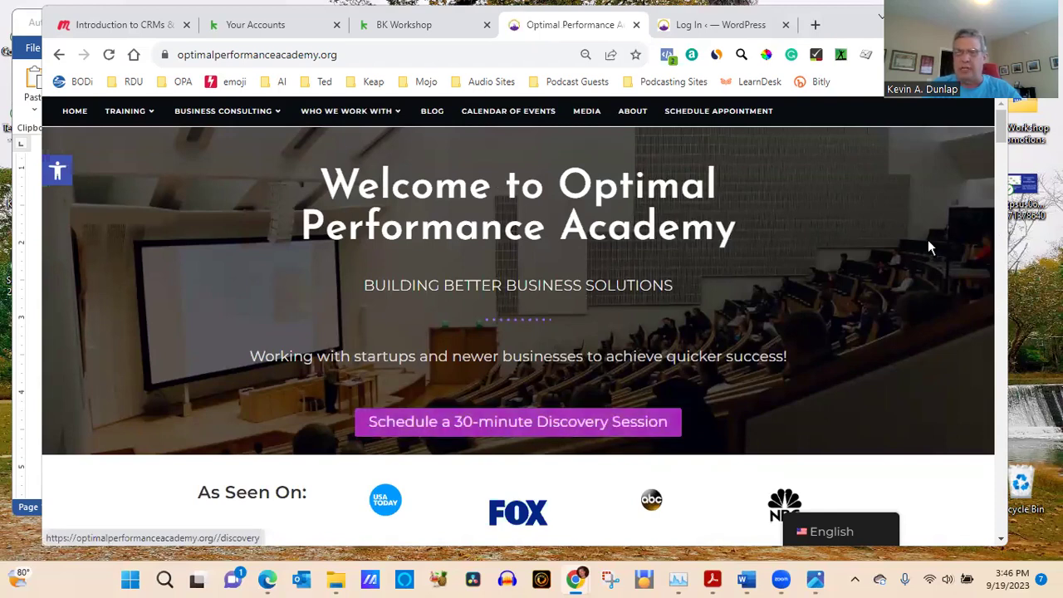
pyautogui.moveTo(1005, 133); pyautogui.dragTo(1005, 177)
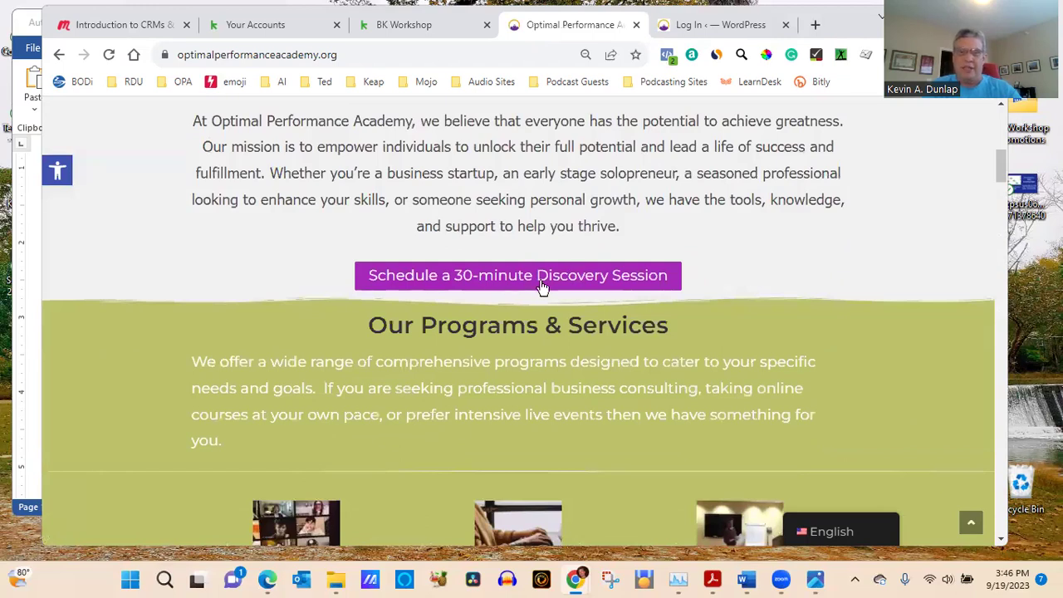
pyautogui.moveTo(1005, 171); pyautogui.dragTo(1005, 204)
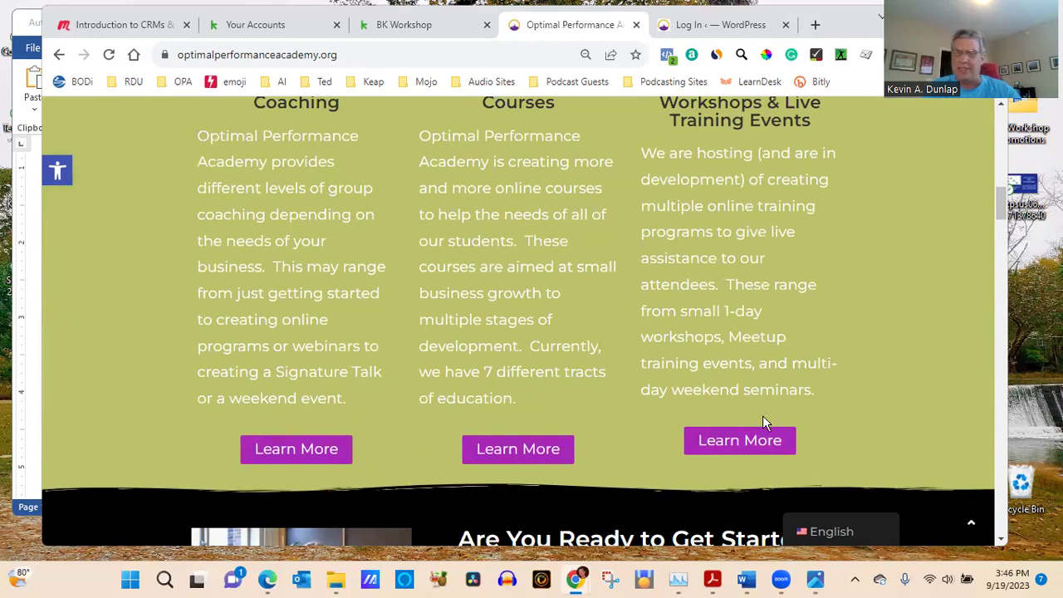
pyautogui.moveTo(1003, 204); pyautogui.dragTo(1005, 112)
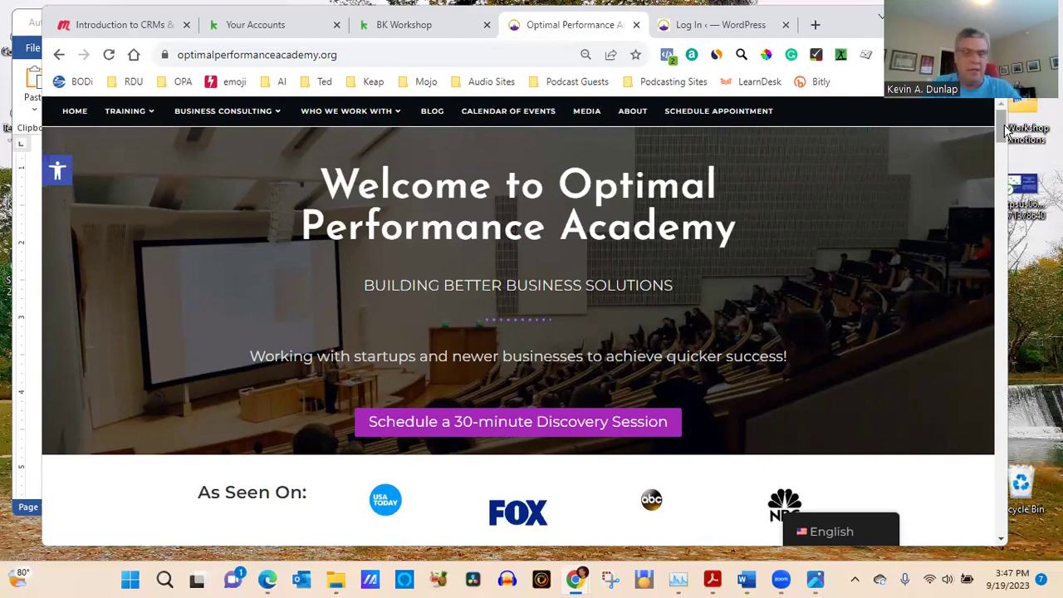
# - Open 'Keap - BKW & Masterclasses' from the Keap Links folder and copy the C7 link
pyautogui.click(7, 273)
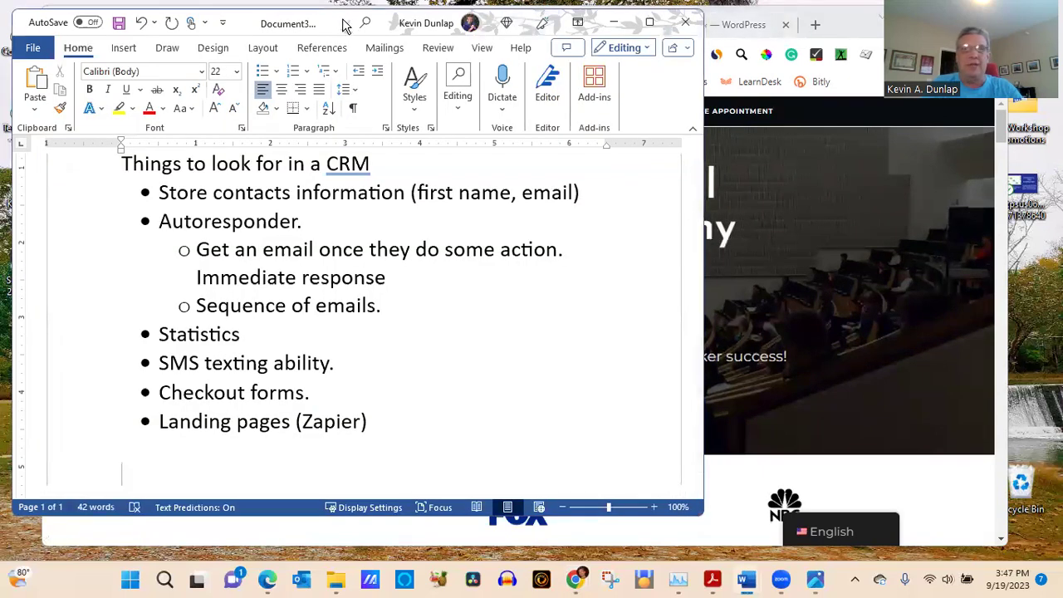
pyautogui.moveTo(343, 25); pyautogui.dragTo(381, 31)
pyautogui.doubleClick(25, 189)
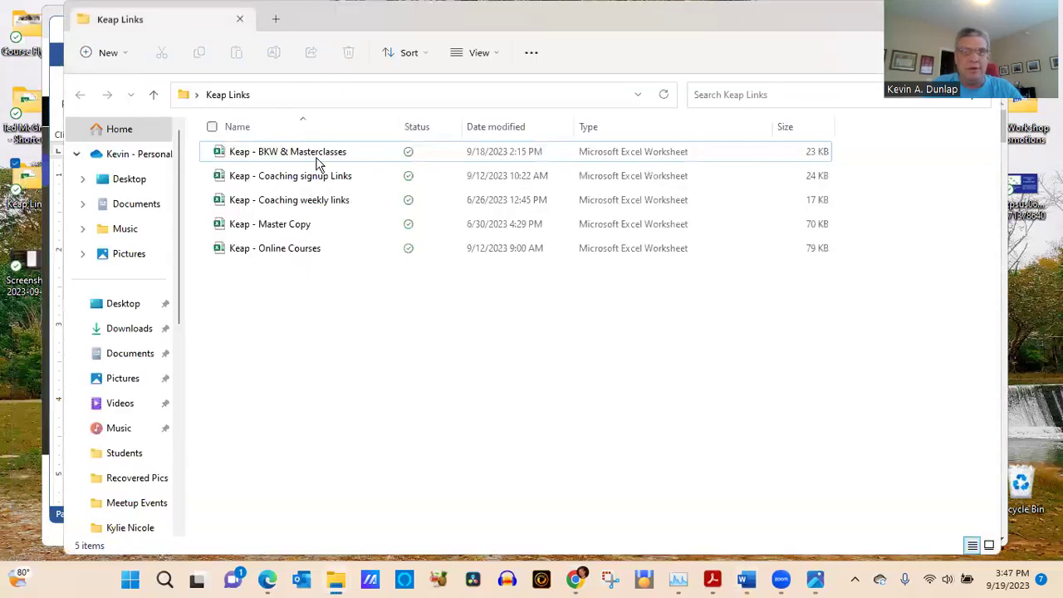
pyautogui.doubleClick(308, 159)
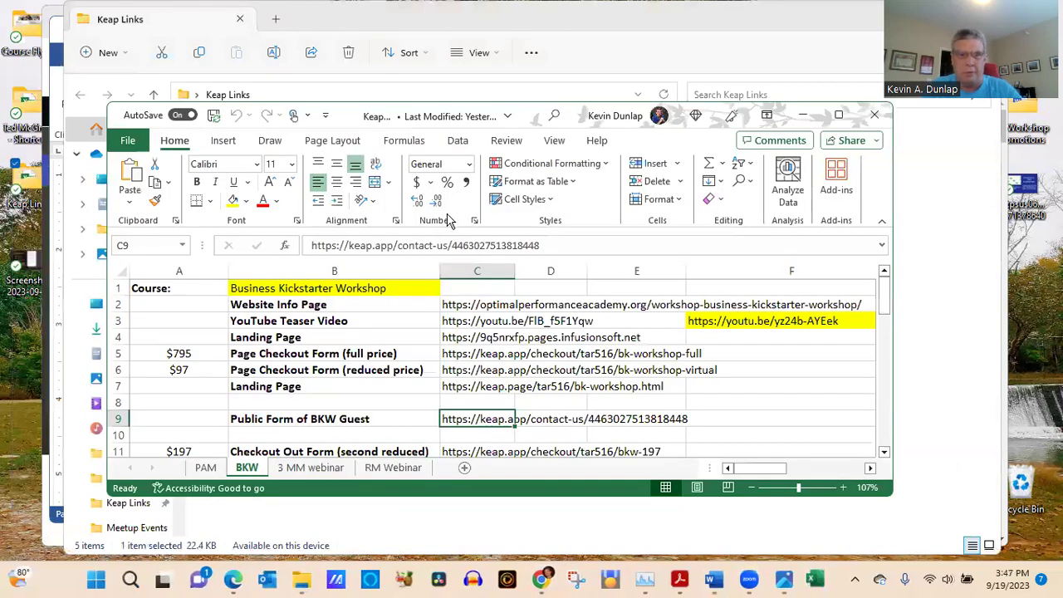
pyautogui.click(483, 388)
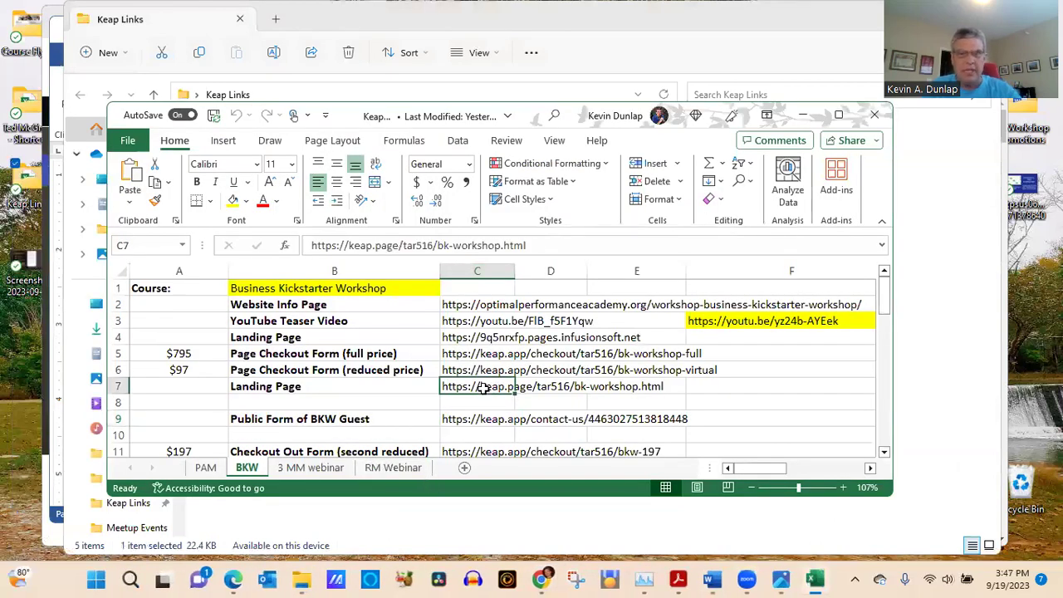
pyautogui.hotkey('ctrl', 'c')
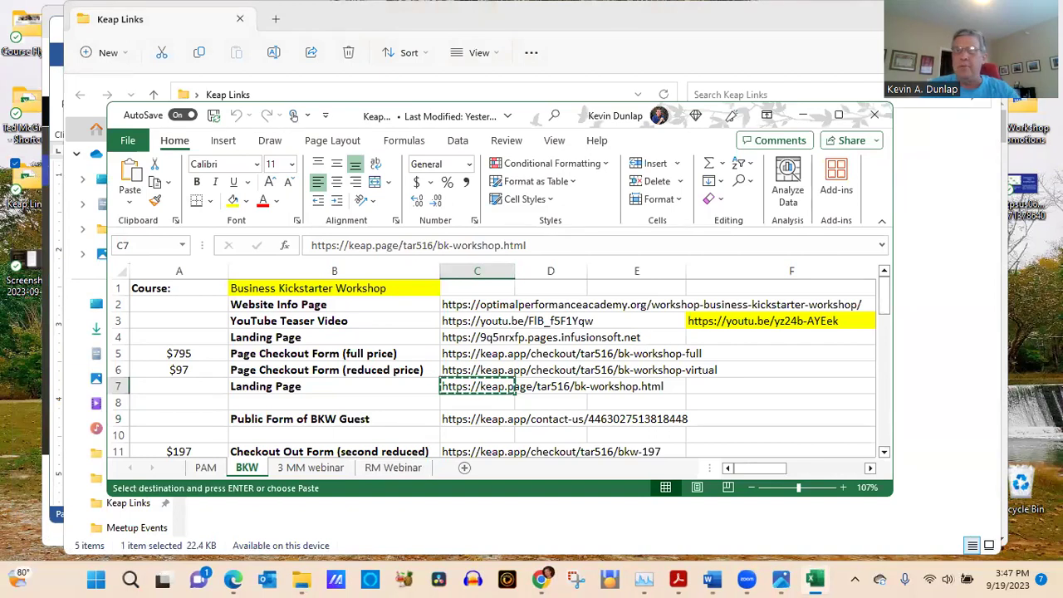
# - Paste the copied BK workshop link into the WordPress login tab's address bar
pyautogui.hotkey('alt', 'Tab')
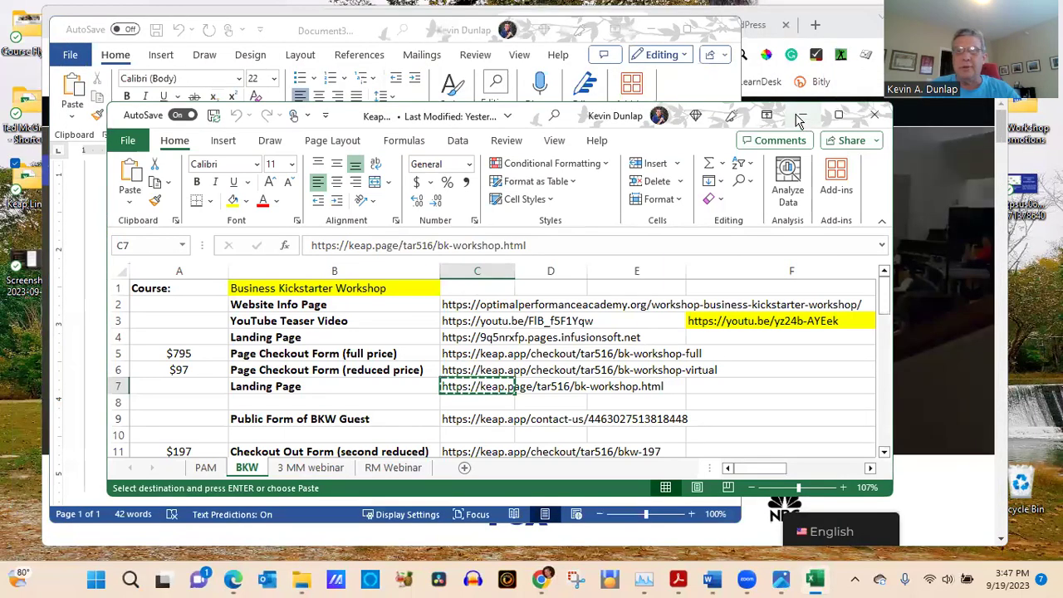
pyautogui.click(839, 31)
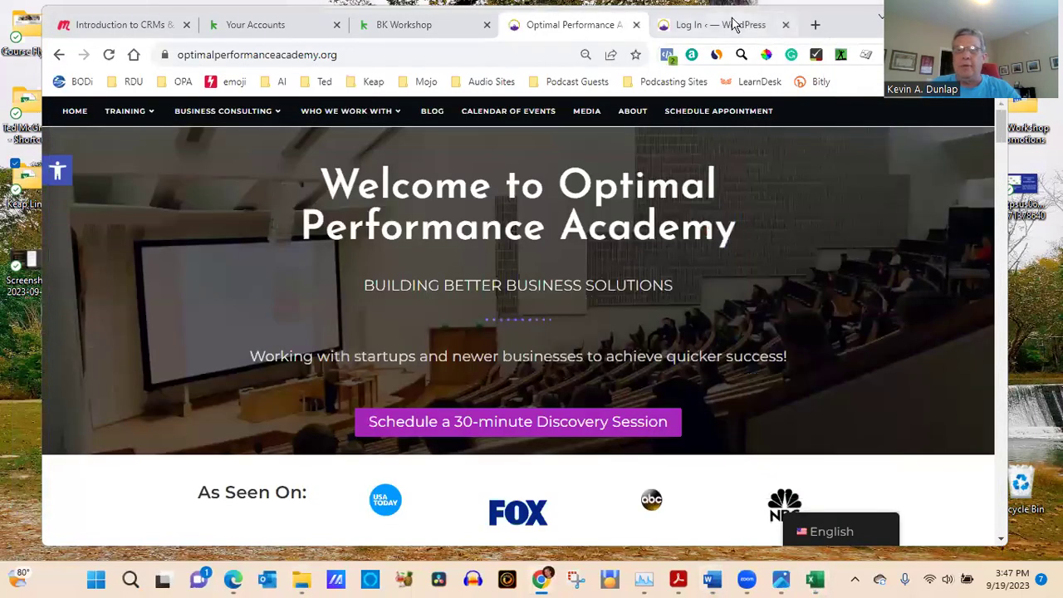
pyautogui.click(731, 25)
pyautogui.click(397, 59)
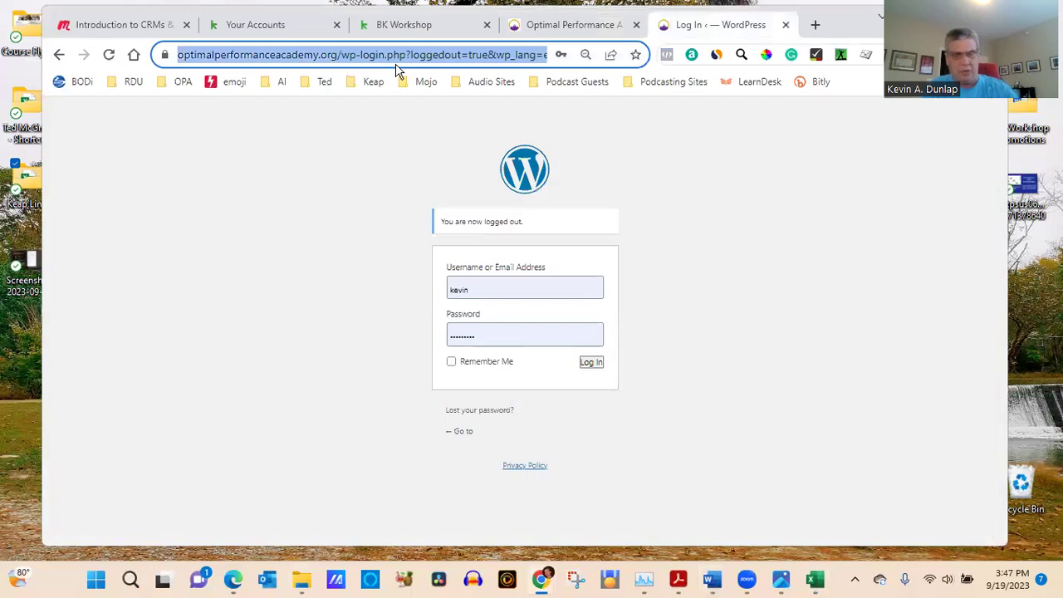
pyautogui.hotkey('ctrl', 'v')
# - Load keap.page/tar516/bk-workshop.html and scroll down to its Learn more link
pyautogui.press('Return')
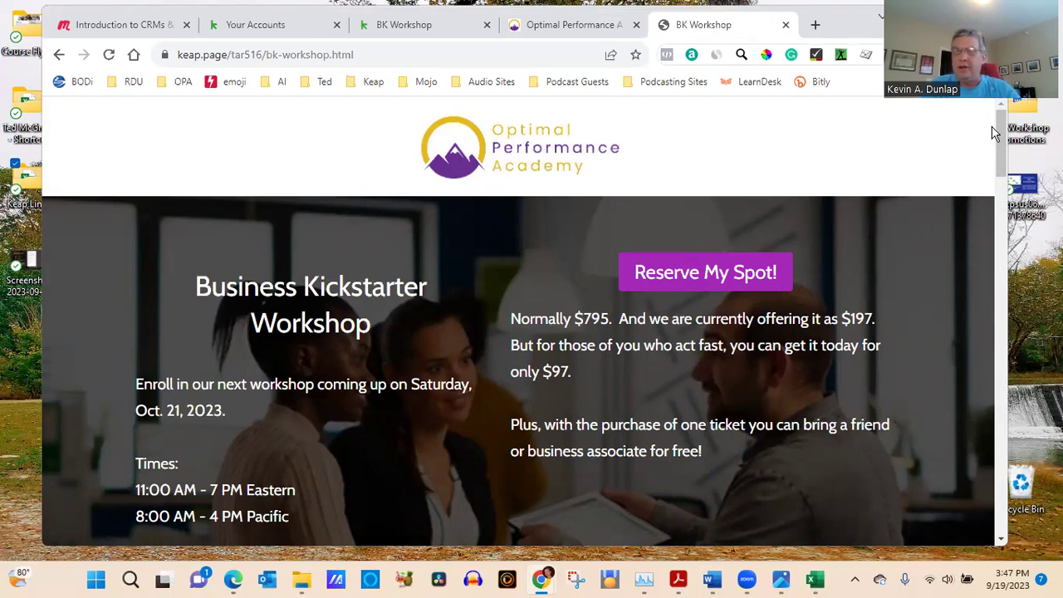
pyautogui.moveTo(1002, 137); pyautogui.dragTo(992, 155)
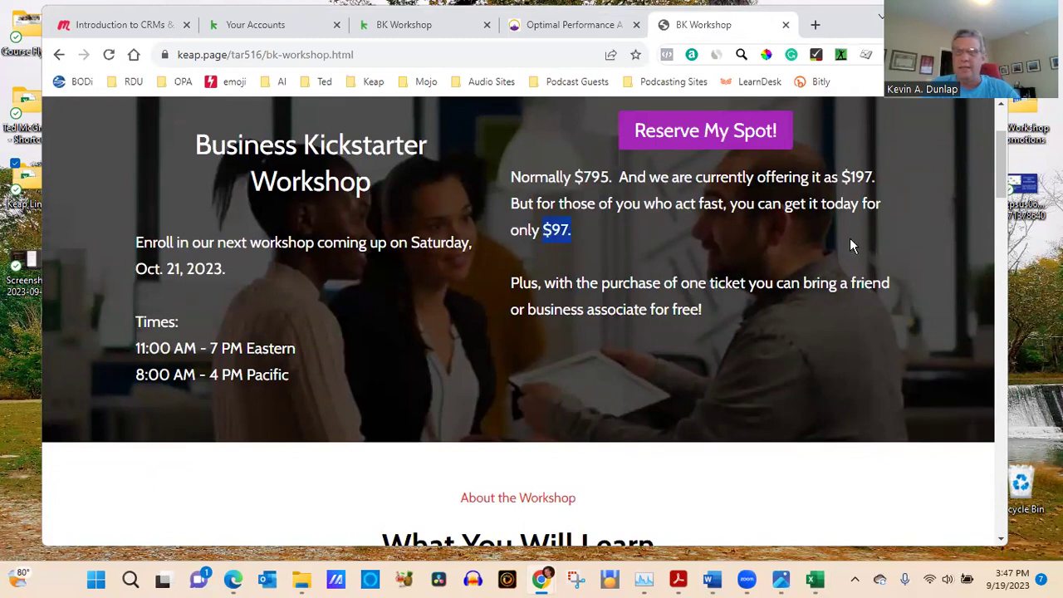
pyautogui.moveTo(1001, 157); pyautogui.dragTo(1001, 303)
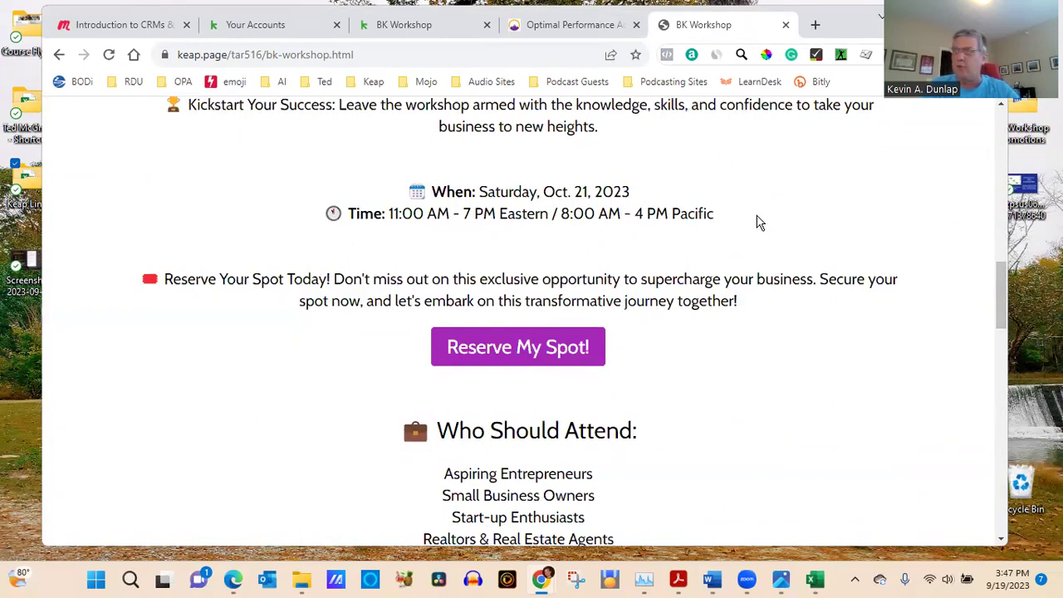
pyautogui.moveTo(999, 281); pyautogui.dragTo(1014, 435)
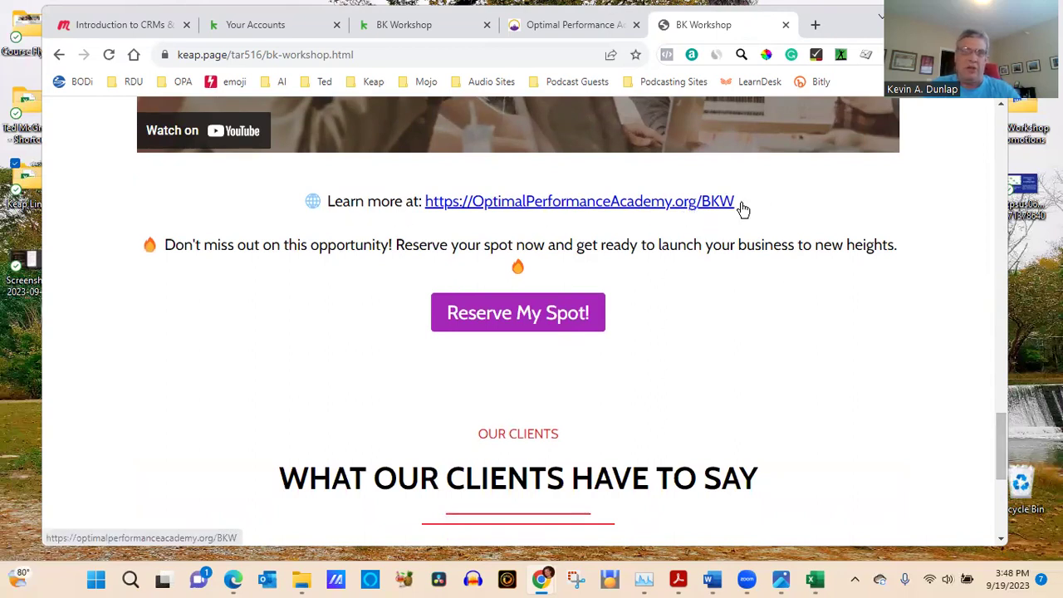
pyautogui.click(711, 209)
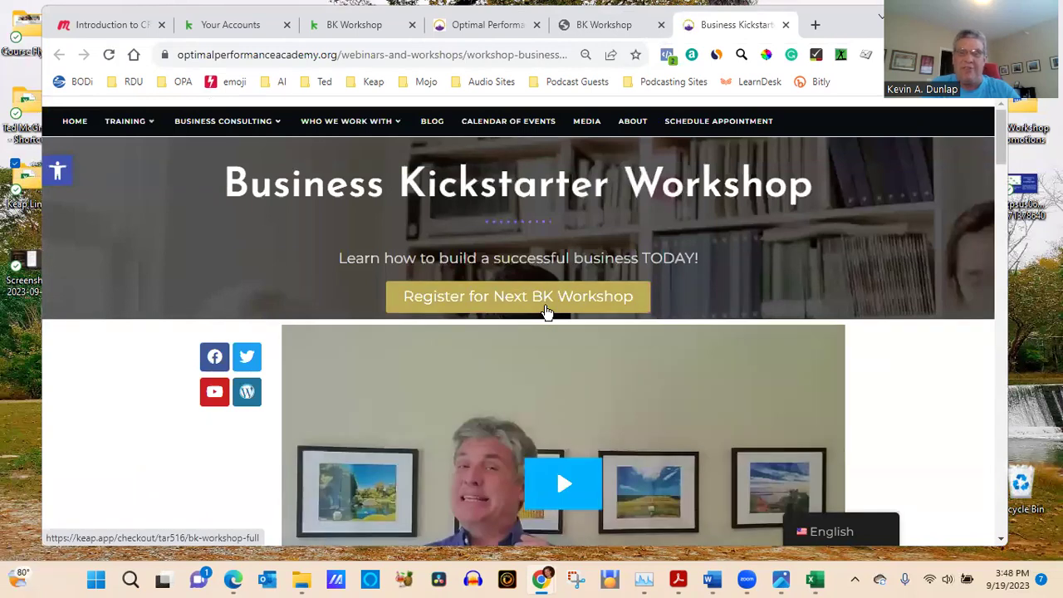
pyautogui.click(786, 25)
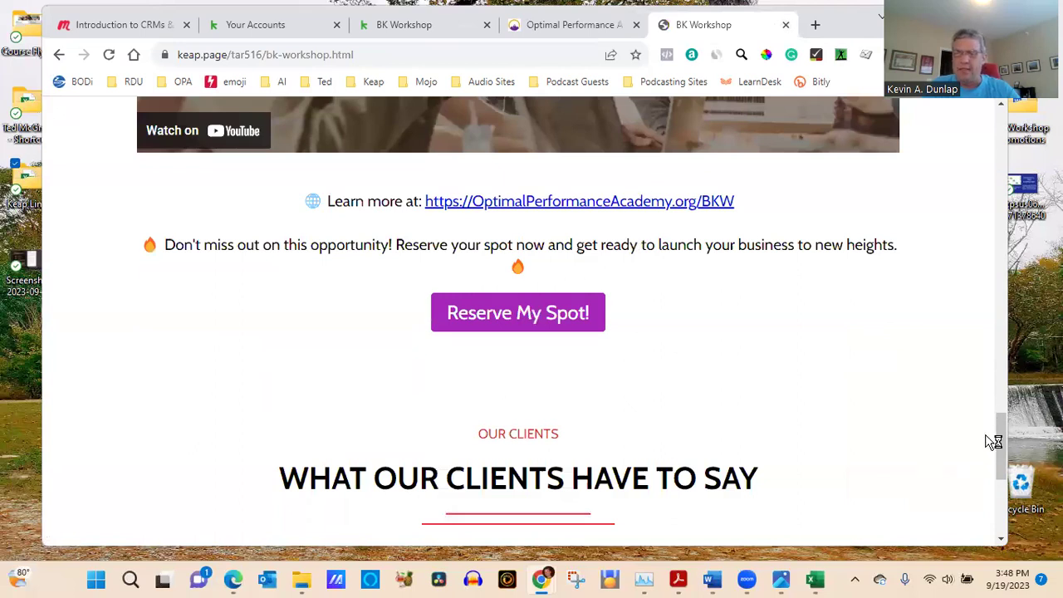
# - Scroll through the BK Workshop landing page's Oct. 21, 2023 offer, then return to the top
pyautogui.scroll(-4, 1003, 428)
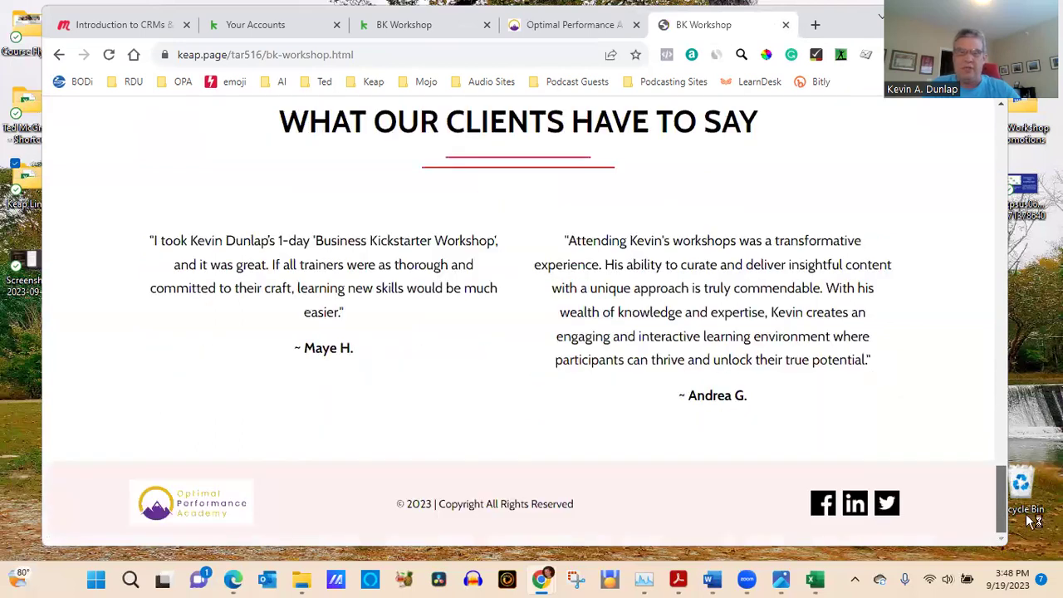
pyautogui.scroll(5, 1024, 383)
pyautogui.scroll(15, 988, 249)
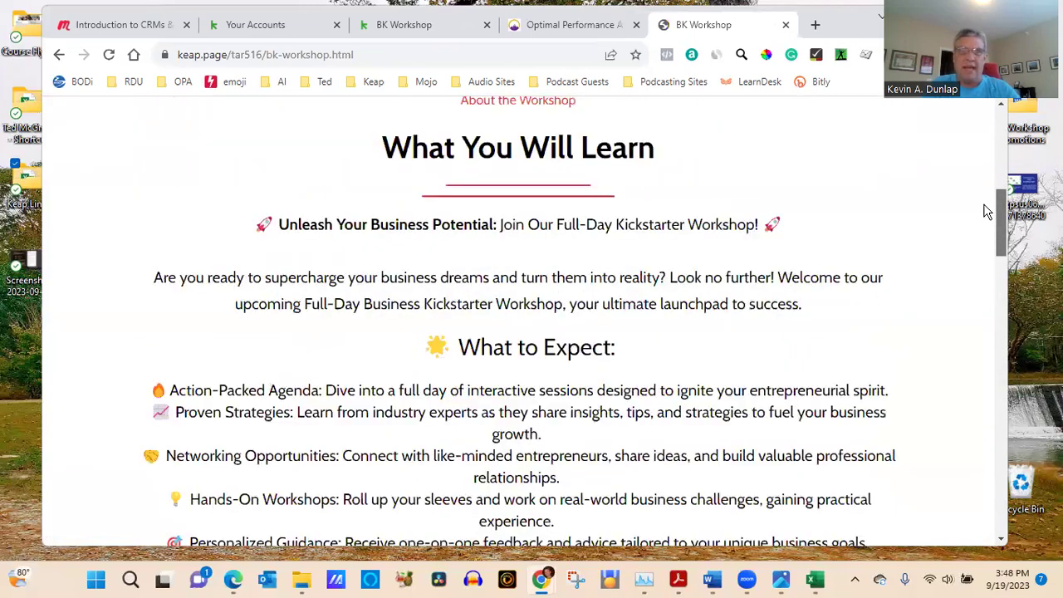
pyautogui.scroll(2, 960, 112)
pyautogui.scroll(-10, 984, 199)
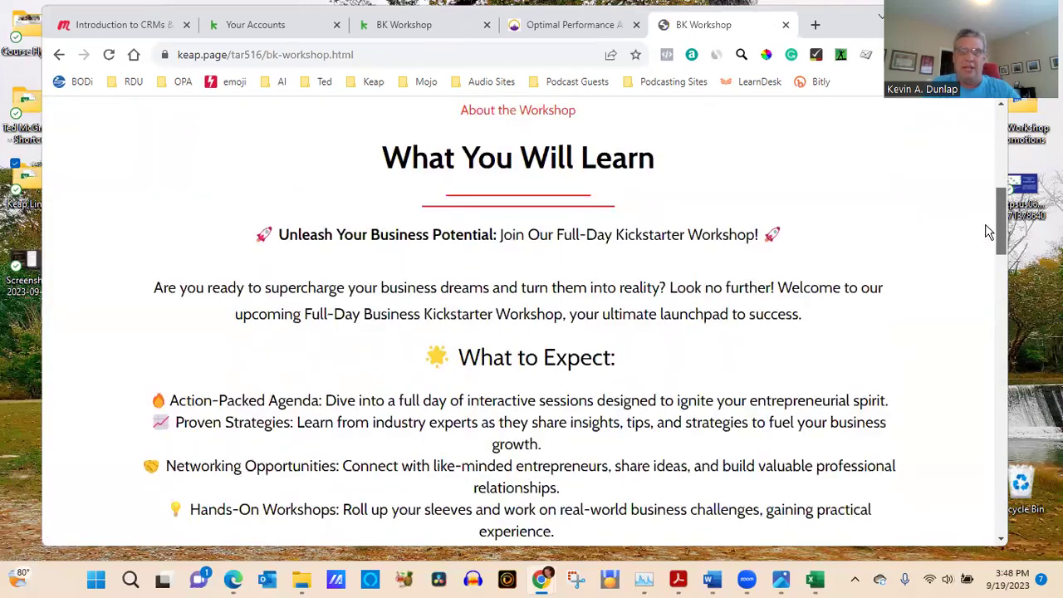
pyautogui.scroll(-2, 989, 263)
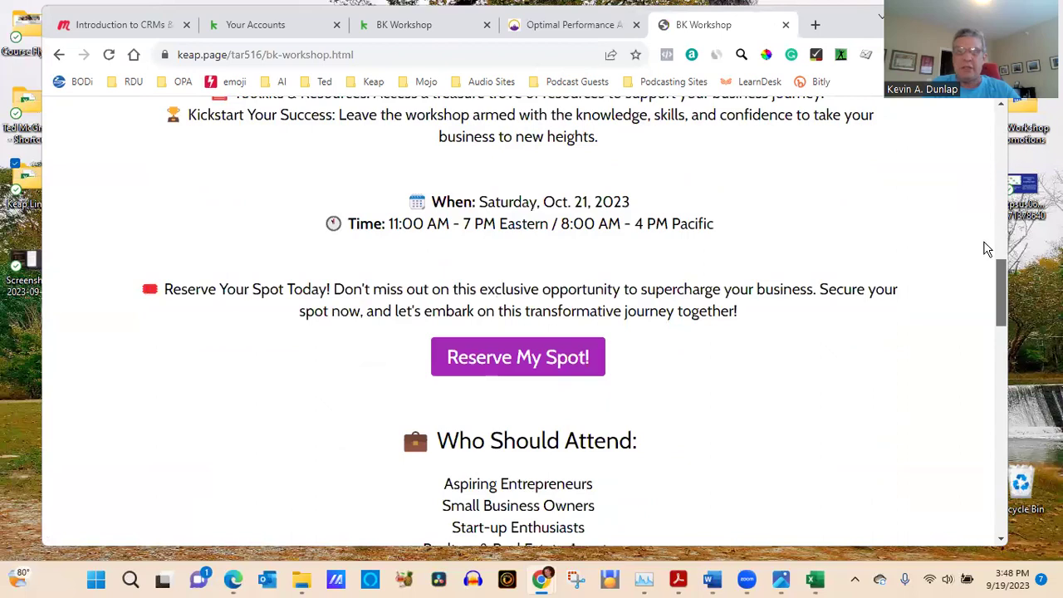
pyautogui.scroll(4, 985, 246)
pyautogui.scroll(8, 984, 216)
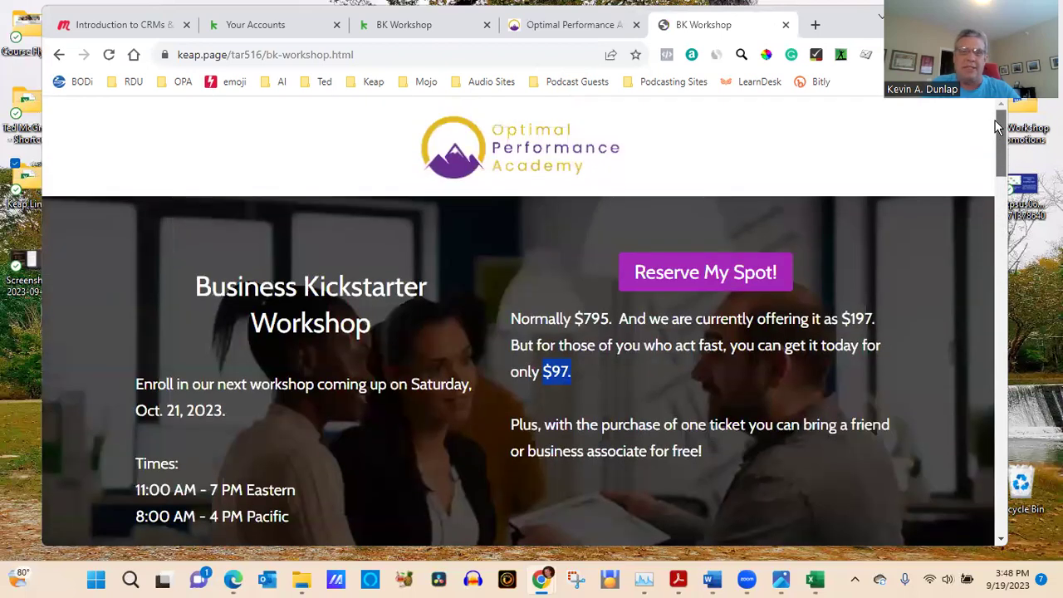
pyautogui.scroll(-1, 993, 132)
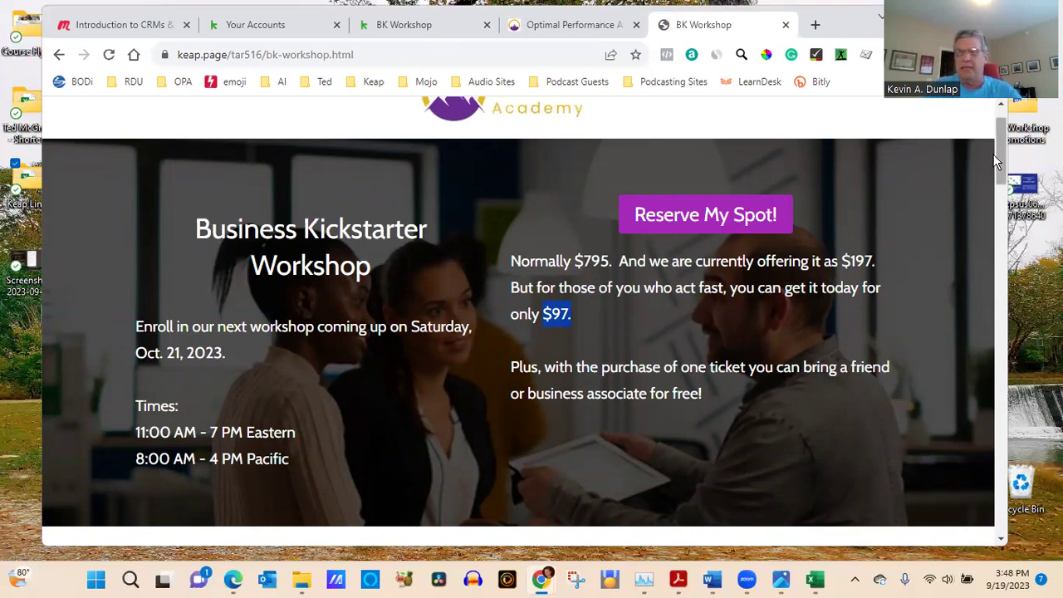
pyautogui.moveTo(994, 152); pyautogui.dragTo(1002, 478)
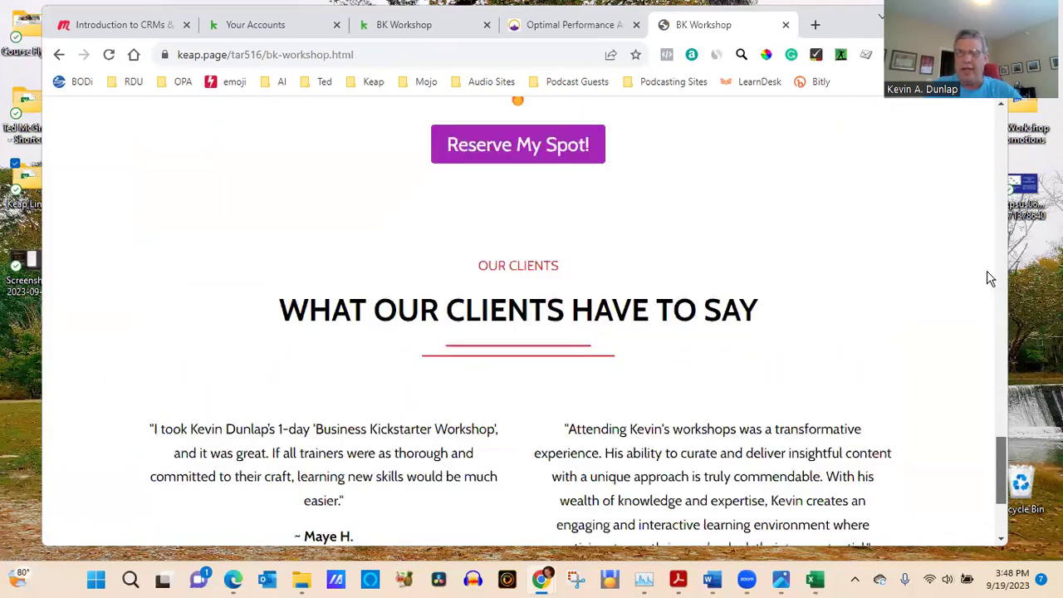
pyautogui.press('Home')
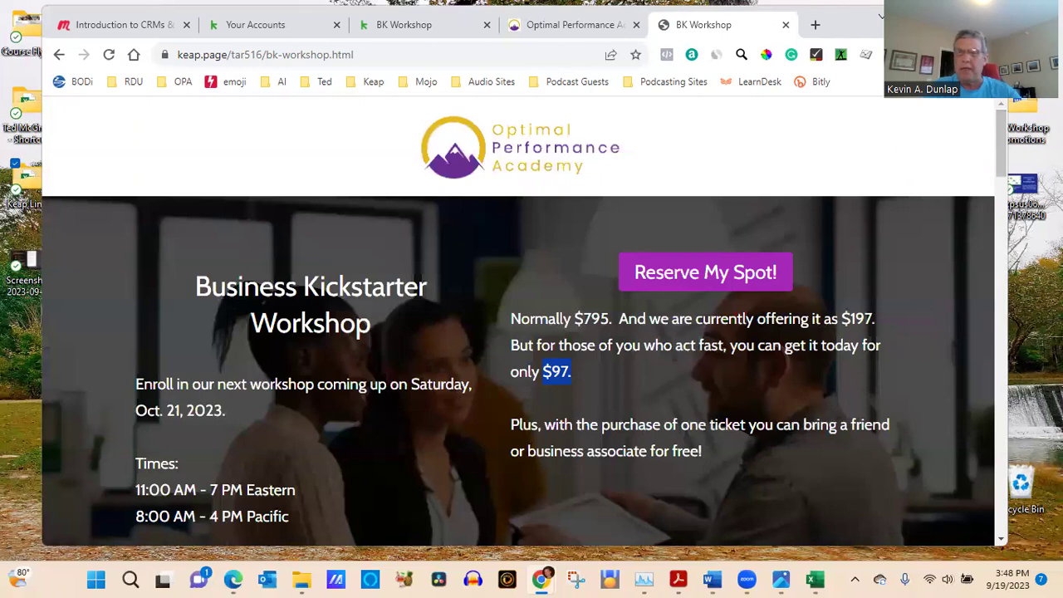
# - Read the $795, $197 and $97 pricing text and select the words 'associate for'
pyautogui.moveTo(1001, 150); pyautogui.dragTo(1007, 448)
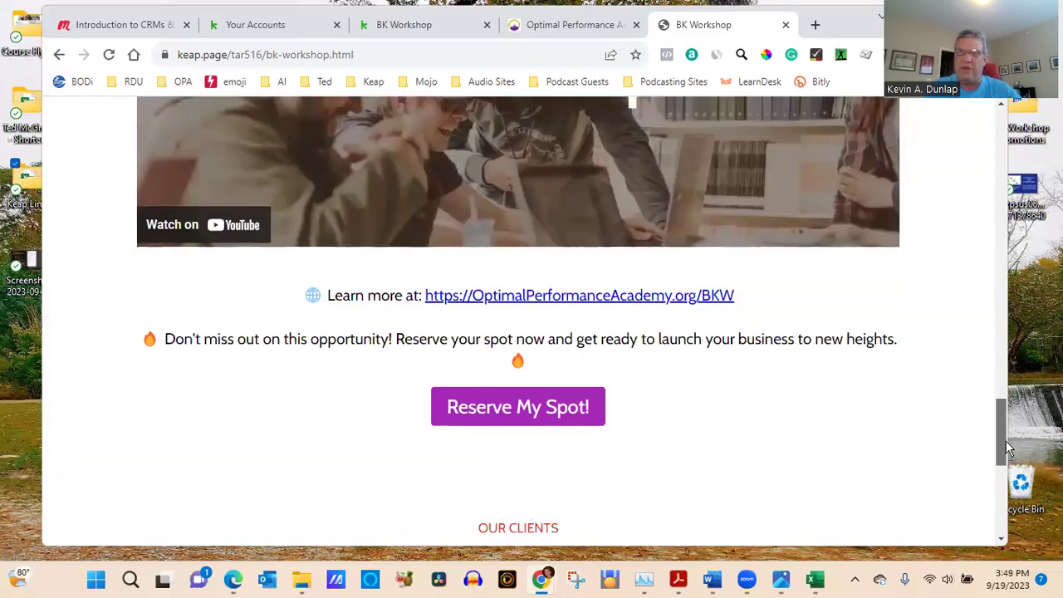
pyautogui.moveTo(1007, 448); pyautogui.dragTo(1001, 145)
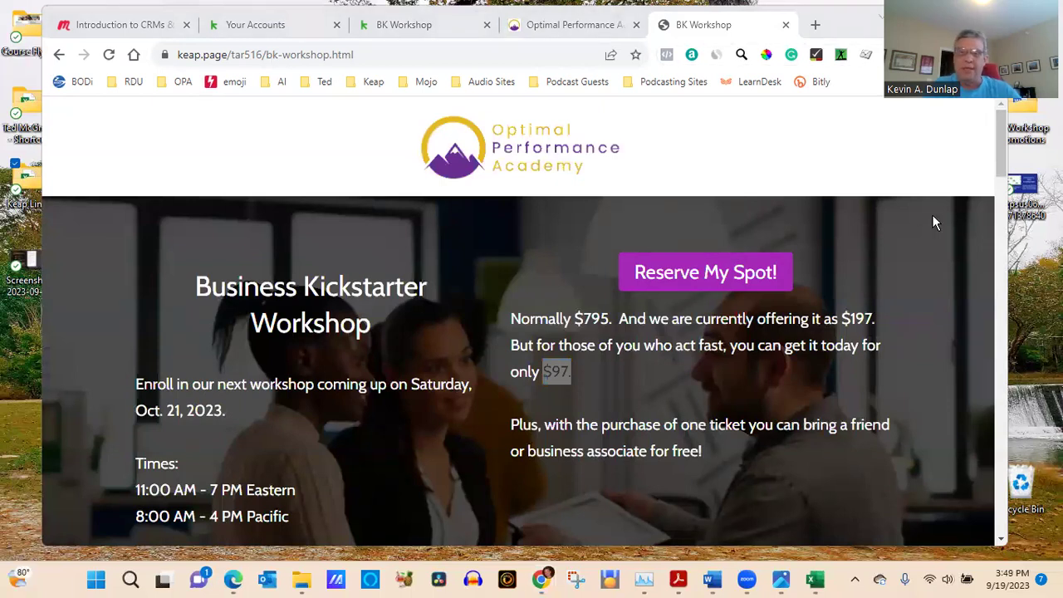
pyautogui.moveTo(1001, 158)
pyautogui.mouseDown()
pyautogui.moveTo(1001, 172)
pyautogui.moveTo(997, 140)
pyautogui.mouseUp()
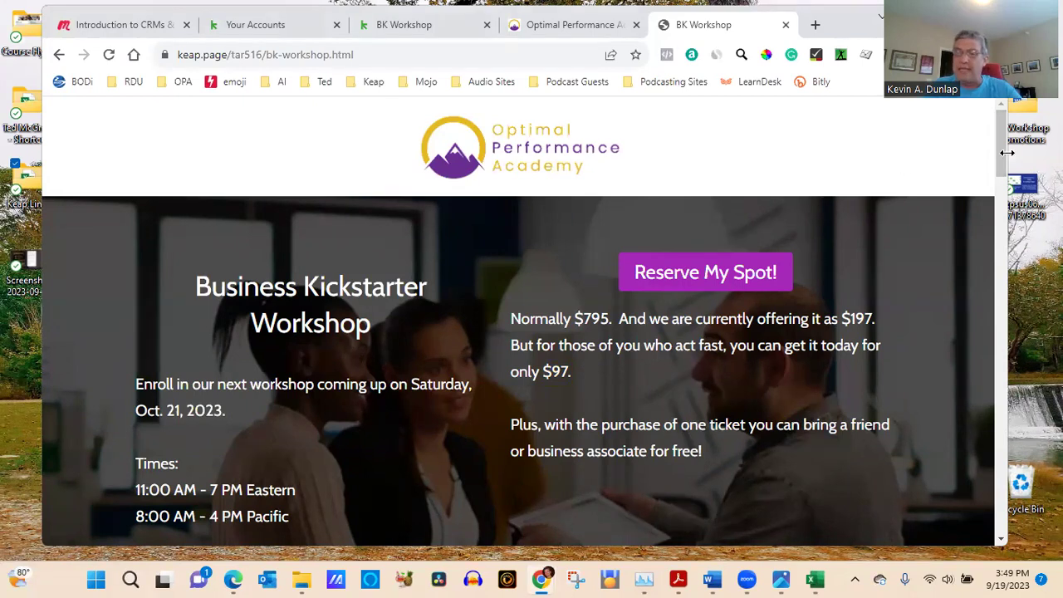
pyautogui.moveTo(1006, 143)
pyautogui.mouseDown()
pyautogui.moveTo(1005, 164)
pyautogui.moveTo(1006, 151)
pyautogui.mouseUp()
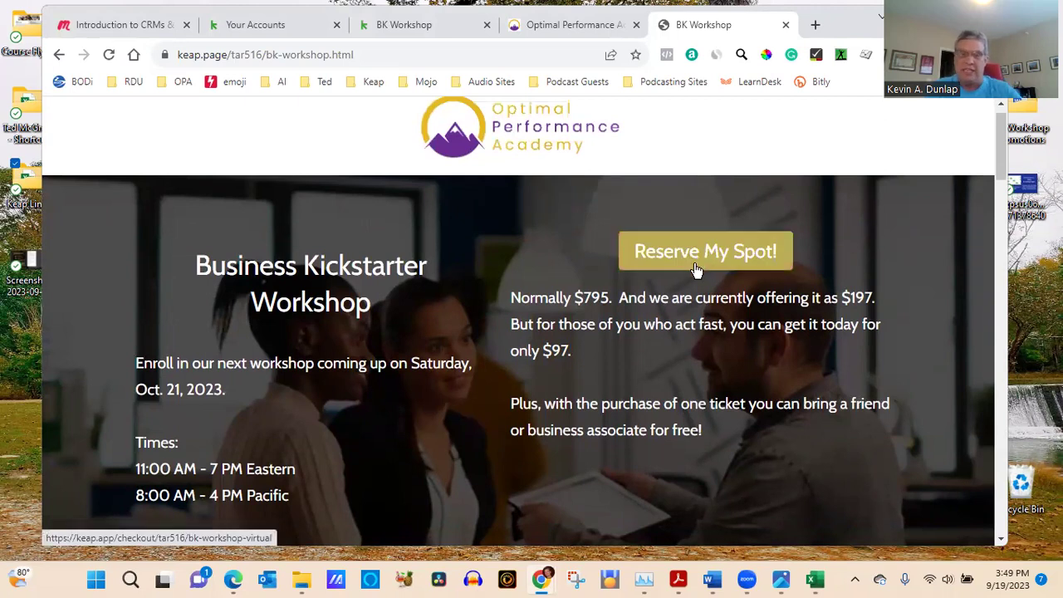
pyautogui.moveTo(579, 430); pyautogui.dragTo(901, 515)
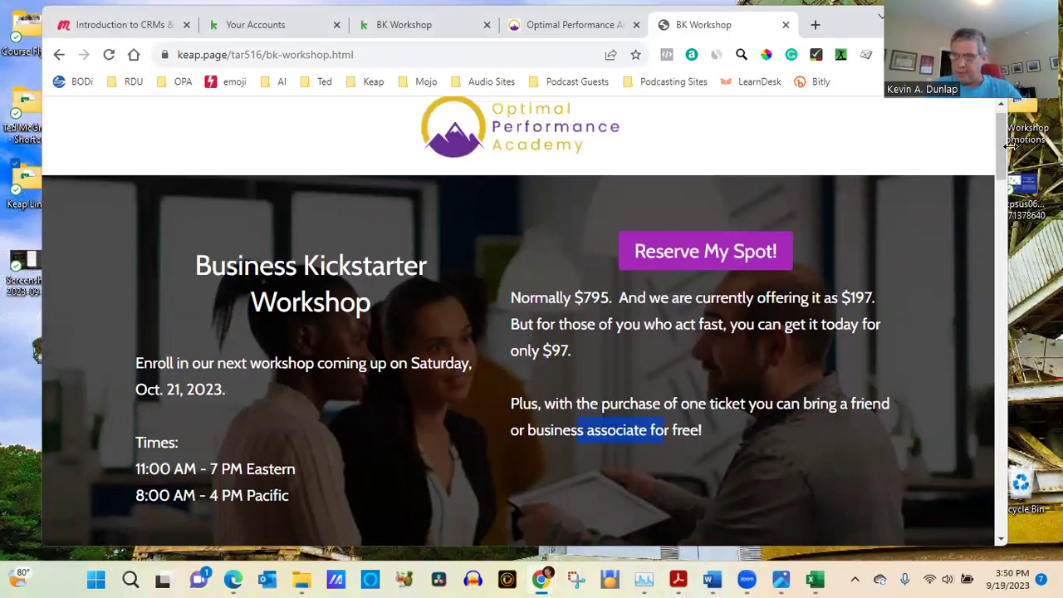
# - In the BK Workshop campaign builder, inspect the Congrats on purchase sequence and open the Actions menu
pyautogui.click(418, 27)
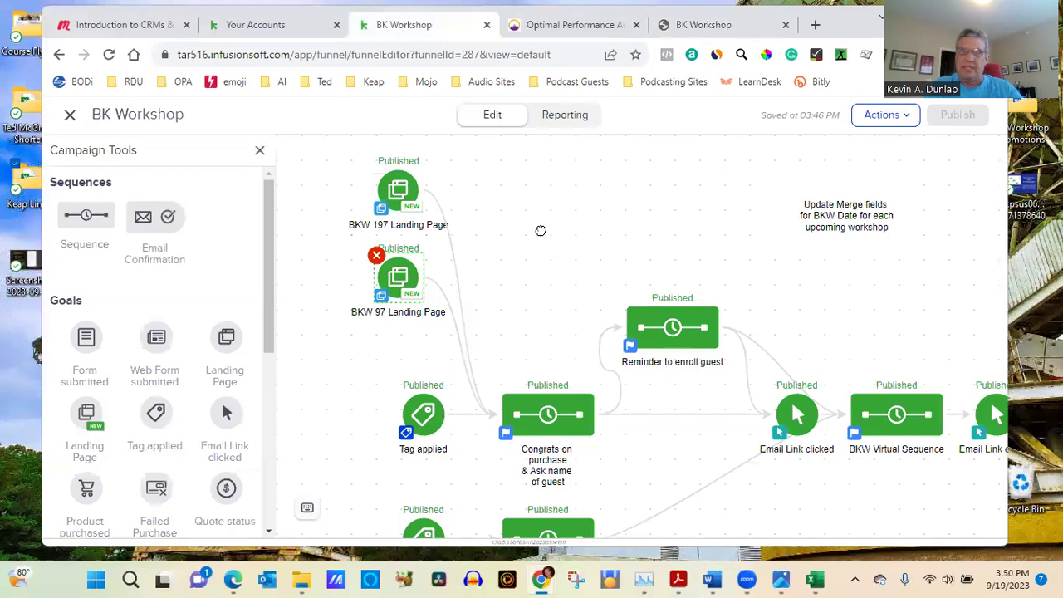
pyautogui.scroll(-1, 538, 233)
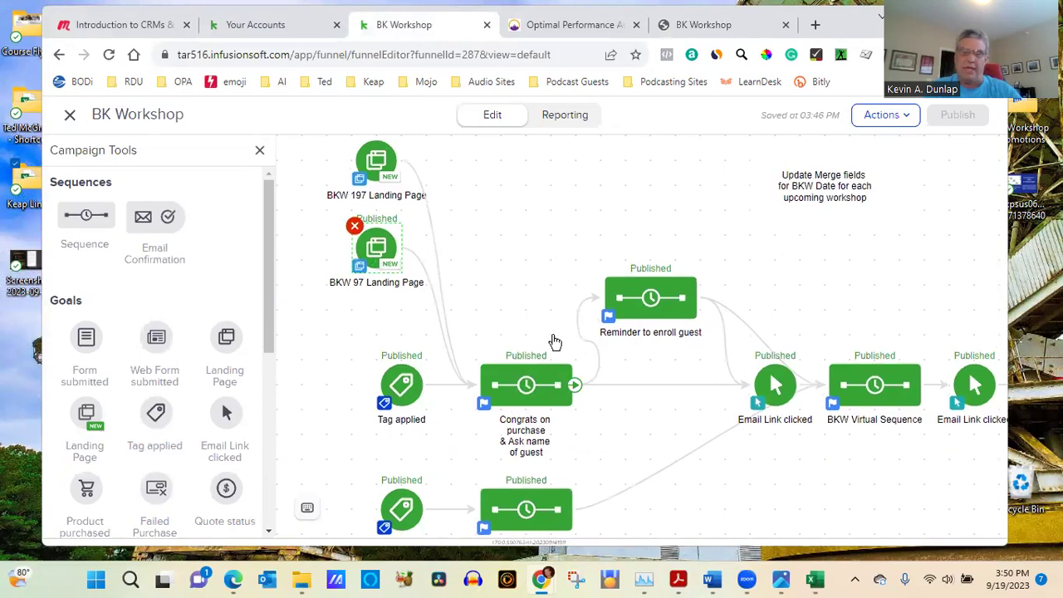
pyautogui.scroll(-1, 539, 224)
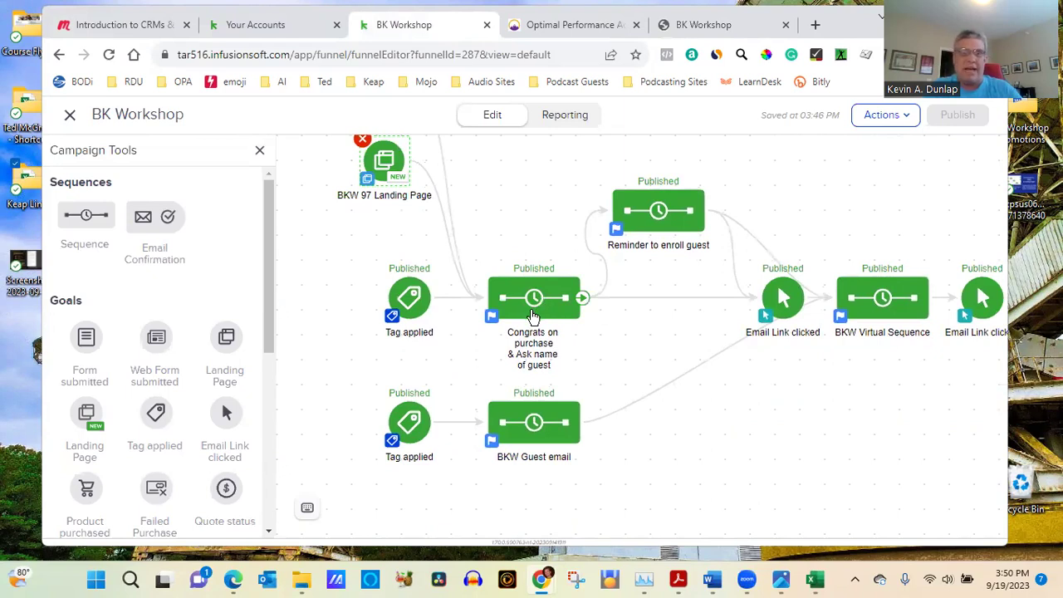
pyautogui.click(534, 309)
pyautogui.rightClick(536, 312)
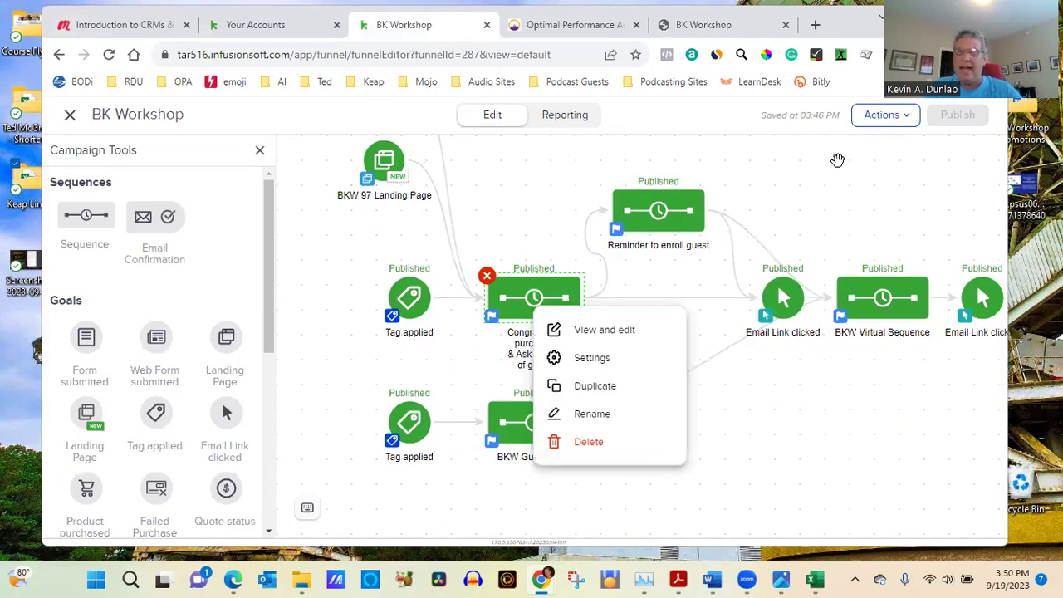
pyautogui.moveTo(837, 161); pyautogui.dragTo(783, 269)
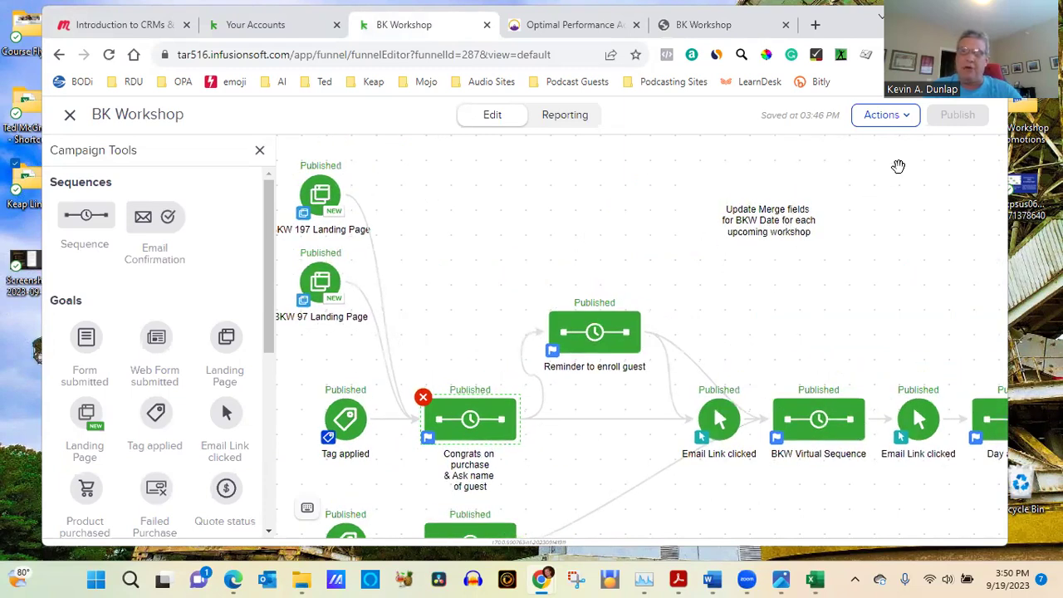
pyautogui.click(912, 118)
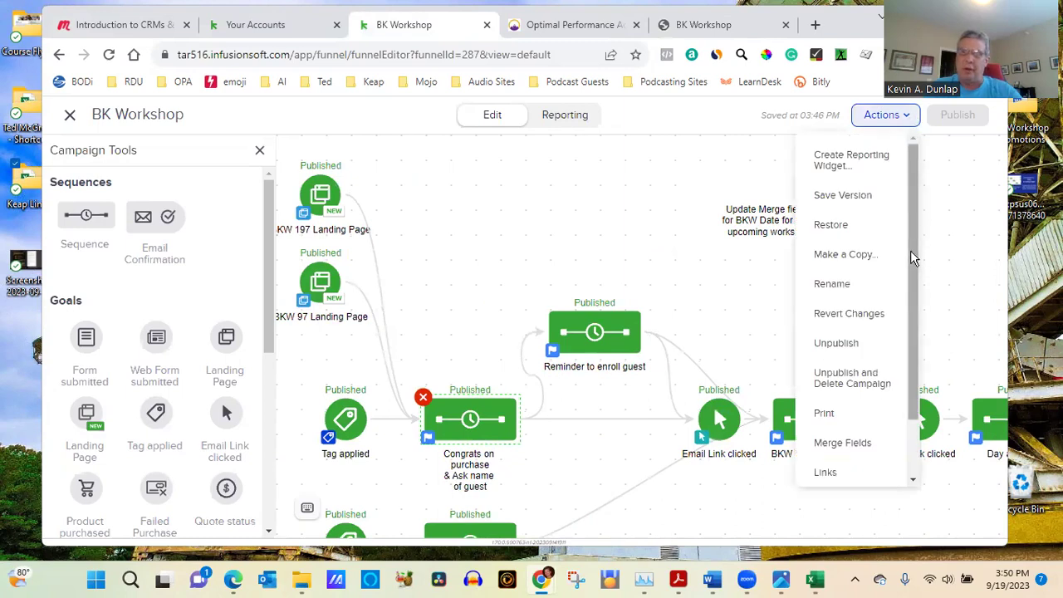
# - Change the BKW Date merge field to 'Saturday, Oct. 21, 2023' and dismiss the republish notice
pyautogui.click(843, 445)
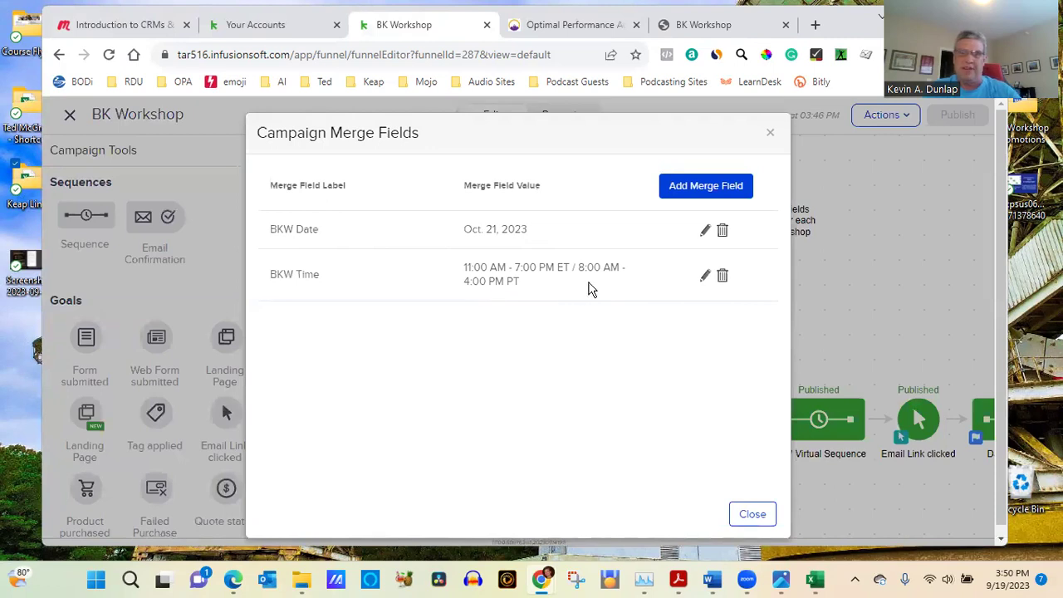
pyautogui.click(705, 232)
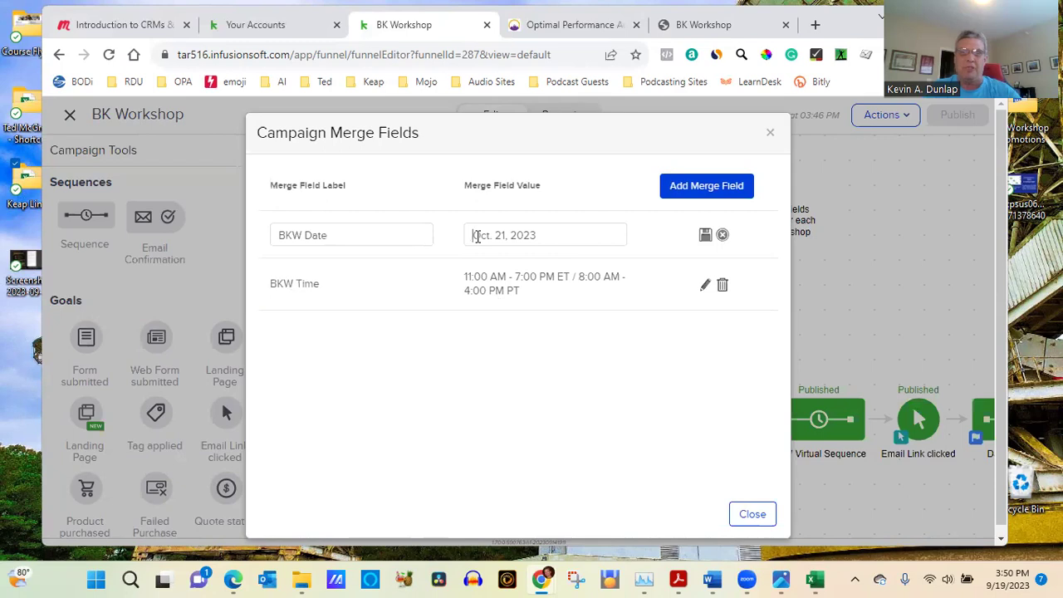
pyautogui.write('Sa')
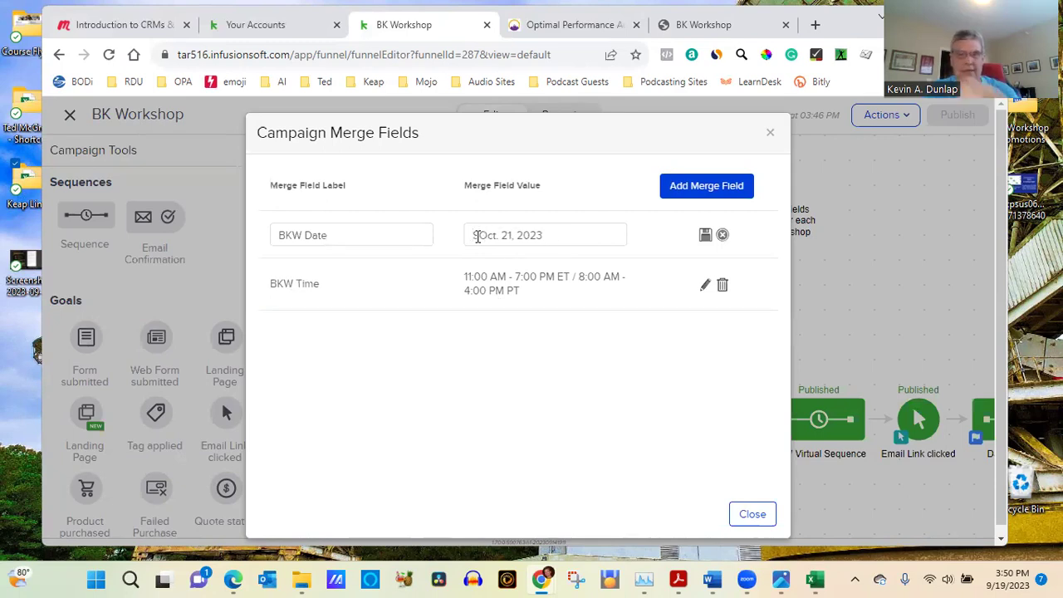
pyautogui.write('turday')
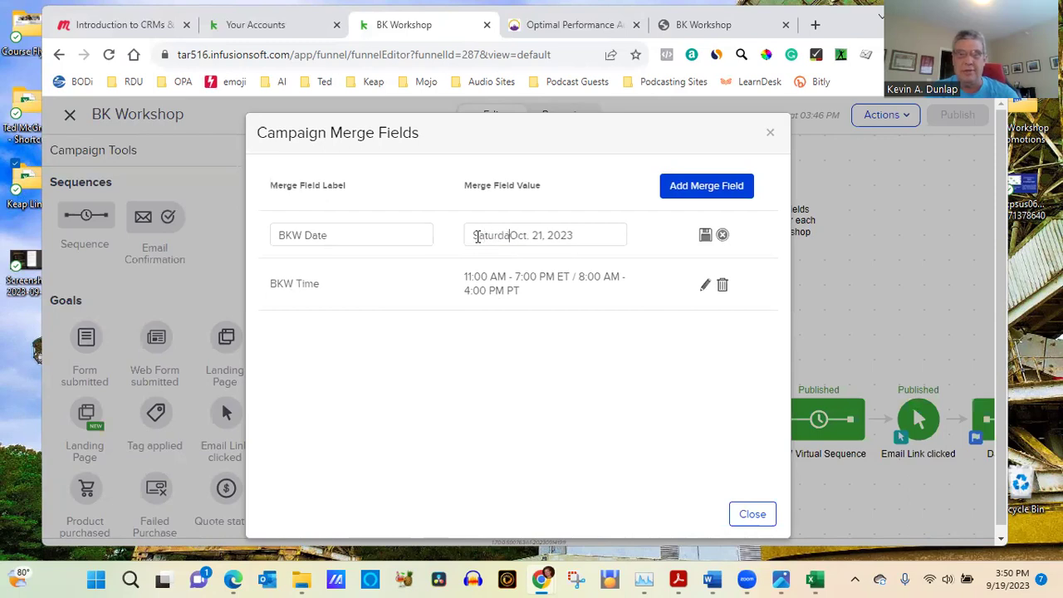
pyautogui.write(',')
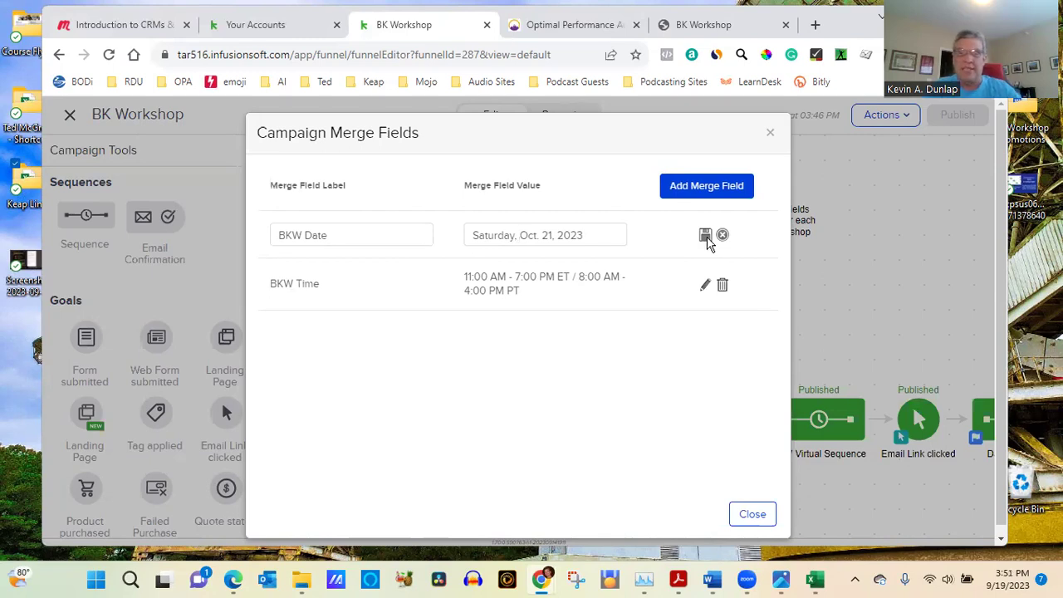
pyautogui.click(705, 237)
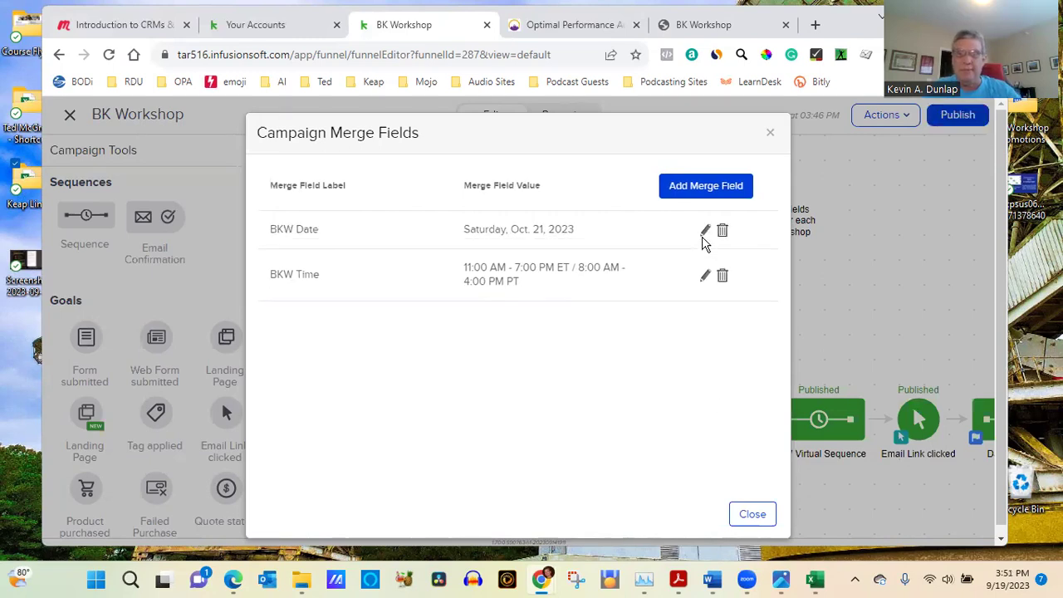
pyautogui.click(755, 514)
pyautogui.click(676, 159)
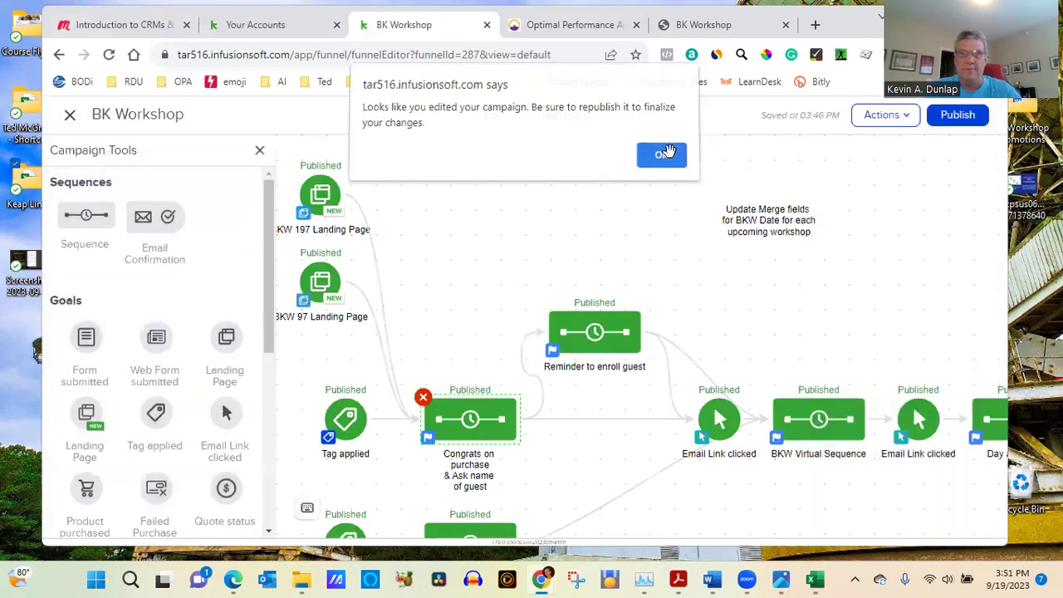
pyautogui.moveTo(487, 291); pyautogui.dragTo(552, 237)
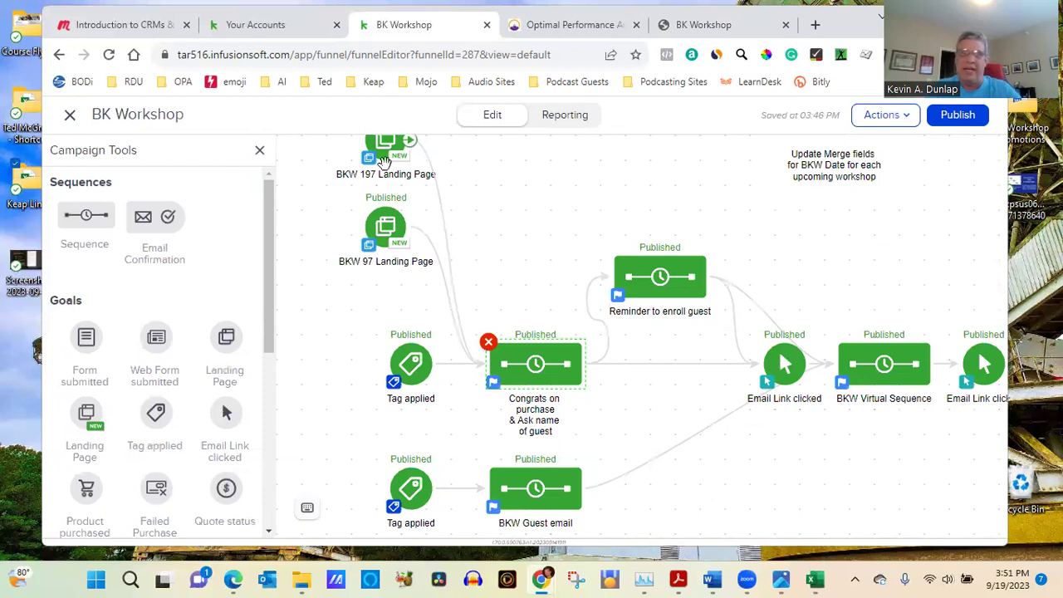
pyautogui.click(569, 27)
pyautogui.click(684, 24)
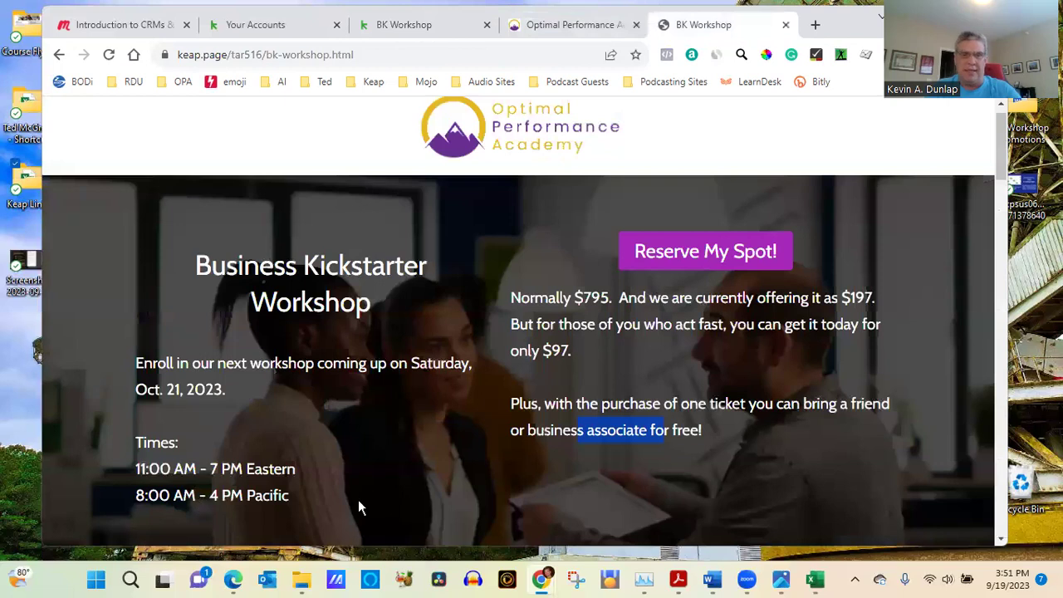
pyautogui.moveTo(184, 445); pyautogui.dragTo(127, 386)
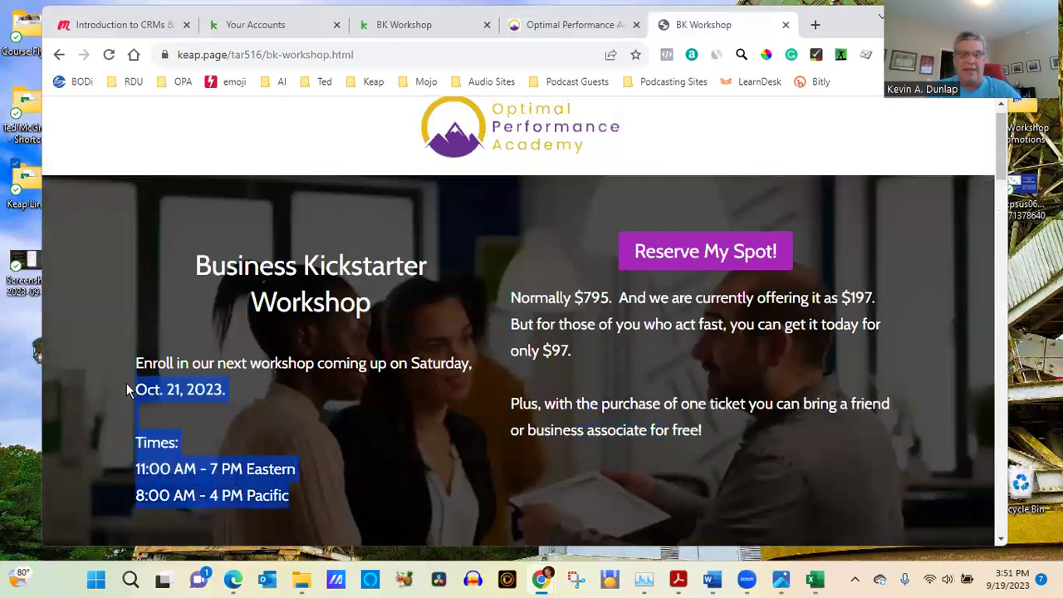
pyautogui.click(440, 30)
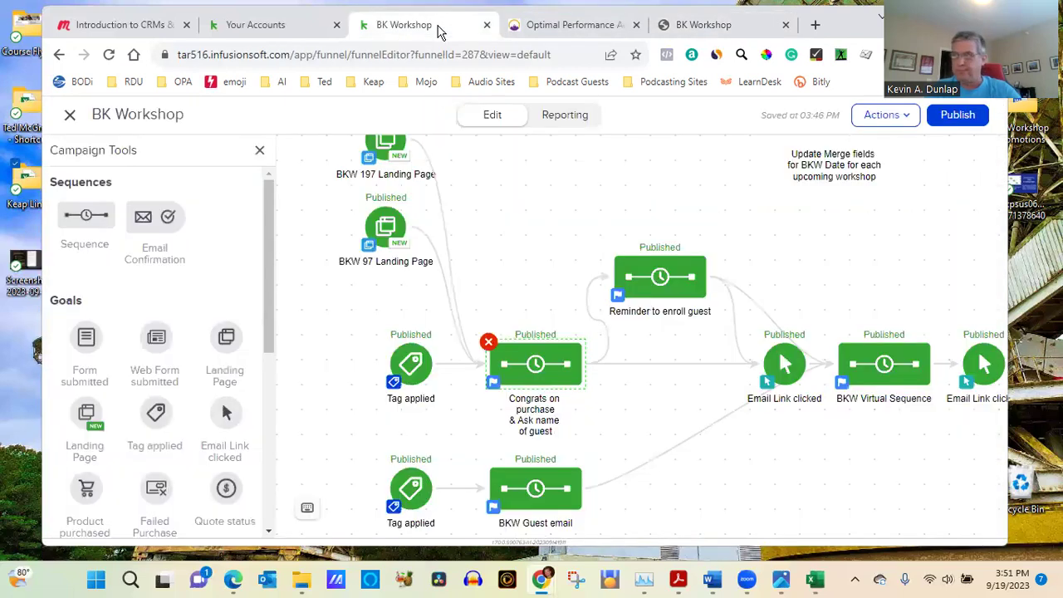
# - Open the Congrats on purchase sequence, move its Run at any time timer, and check Assign an Owner
pyautogui.click(515, 366)
pyautogui.click(516, 366)
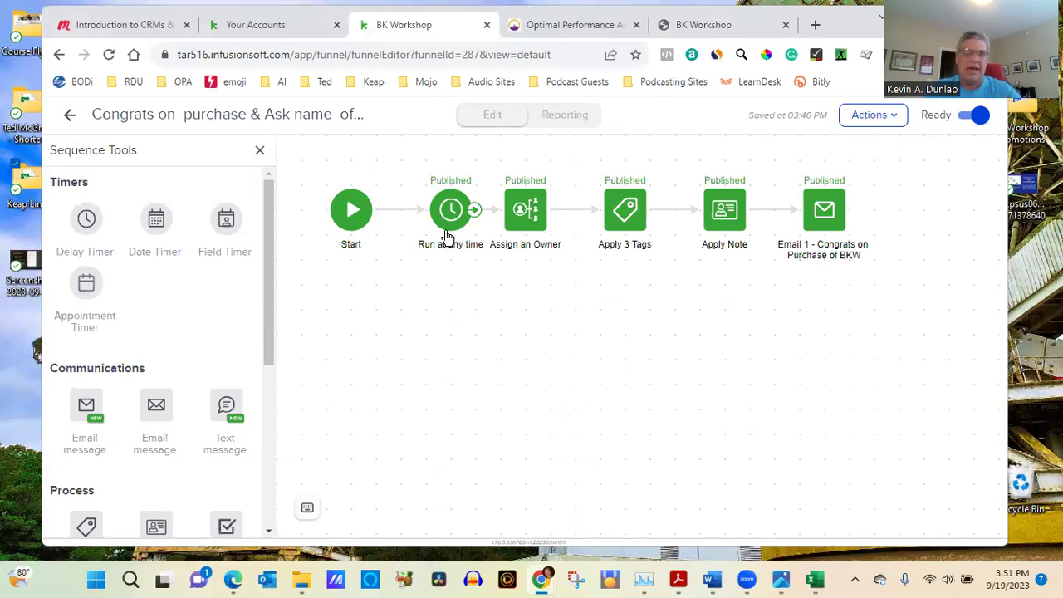
pyautogui.moveTo(450, 211); pyautogui.dragTo(425, 212)
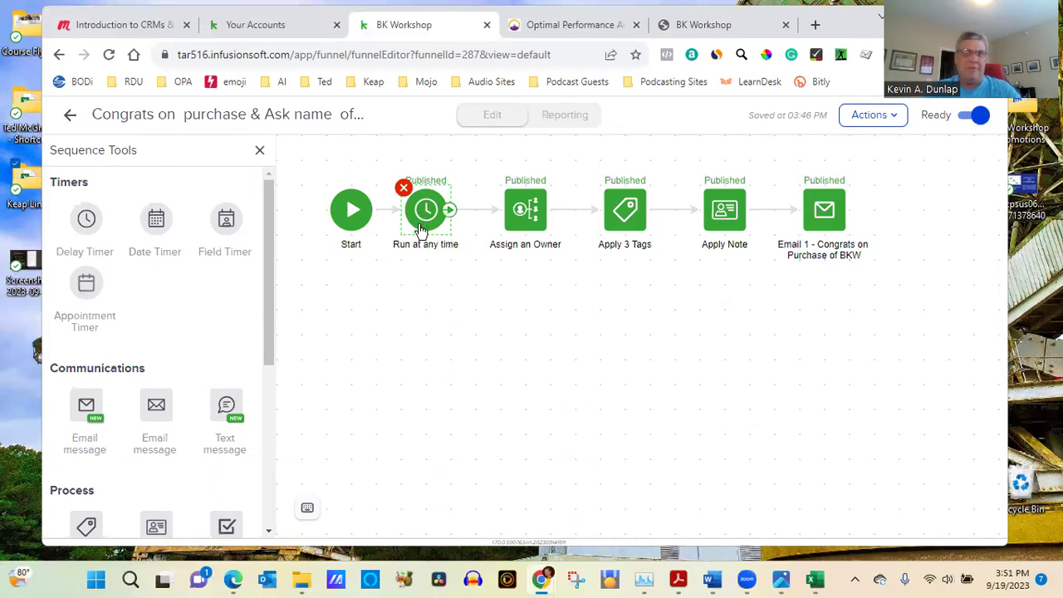
pyautogui.rightClick(530, 215)
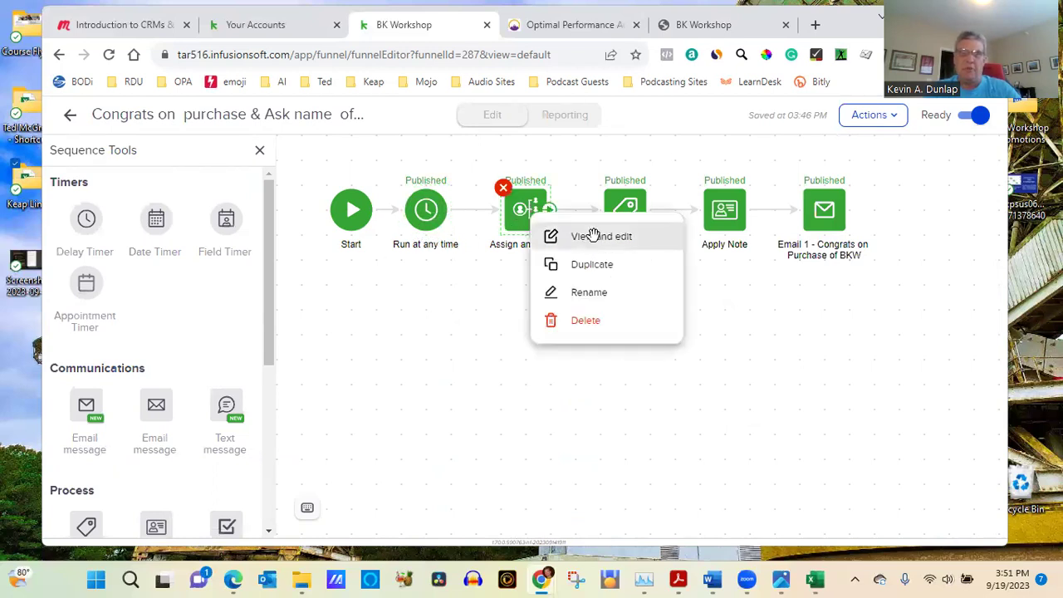
pyautogui.click(593, 235)
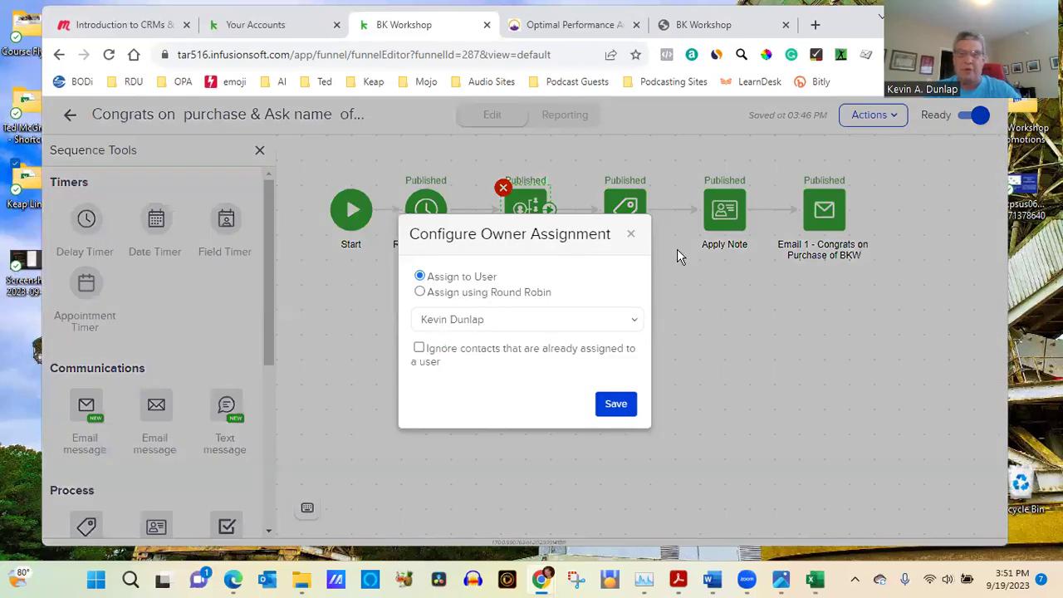
pyautogui.click(631, 235)
# - Re-save the three BK Workshop and registration tags on the Apply 3 Tags step
pyautogui.rightClick(627, 210)
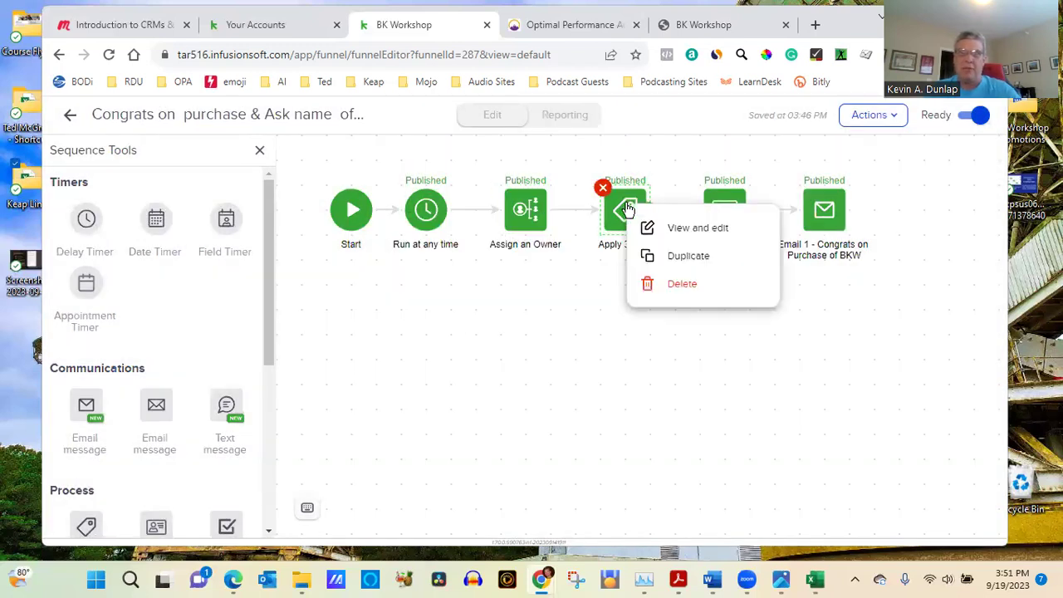
pyautogui.click(675, 227)
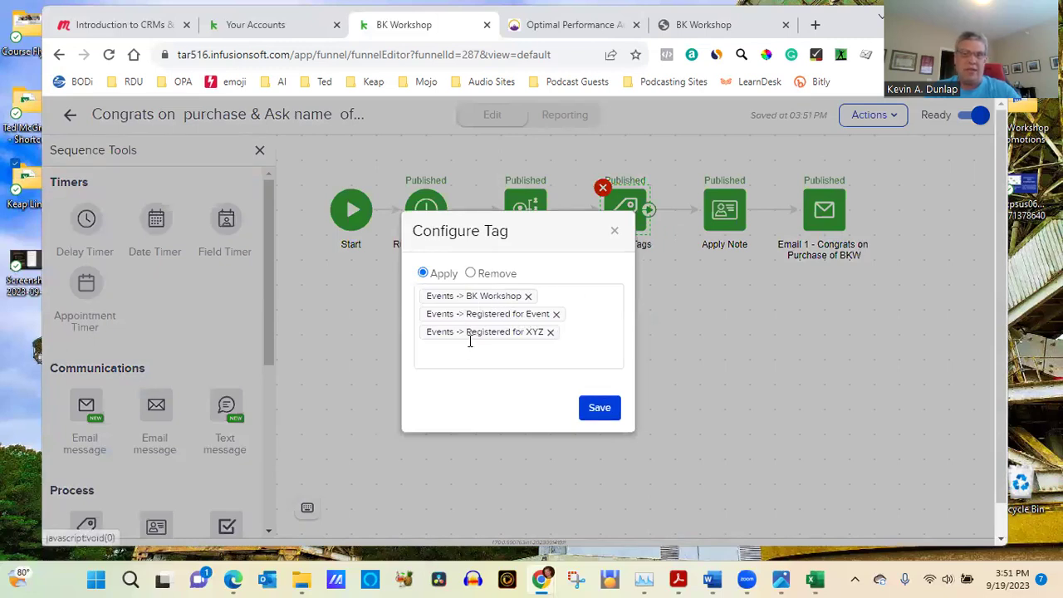
pyautogui.click(598, 411)
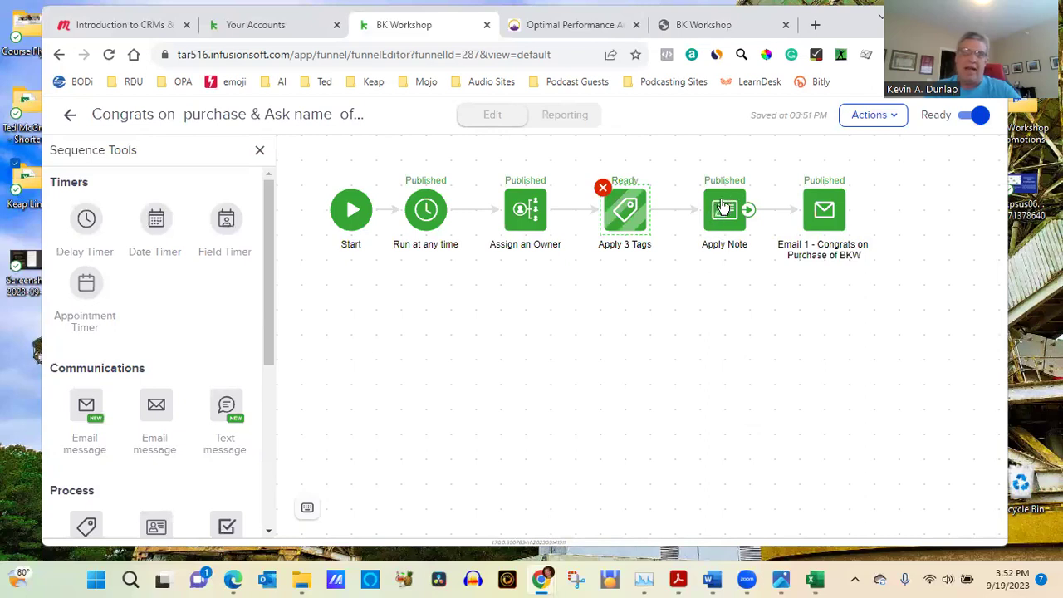
pyautogui.click(827, 218)
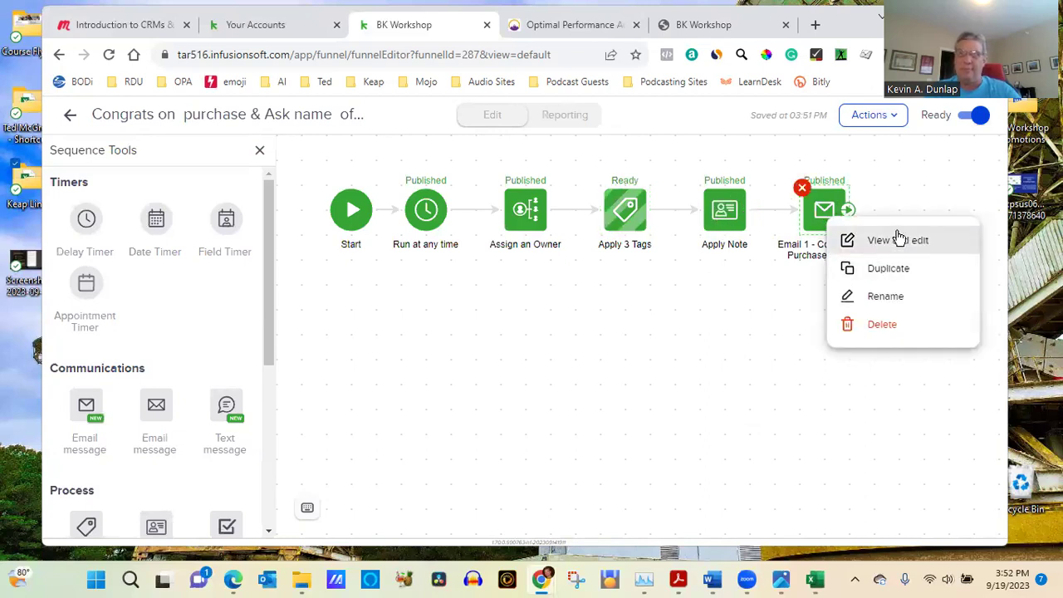
# - Open Email 1 – Congrats on Purchase and select its Unsubscribe footer block's Content settings
pyautogui.click(897, 238)
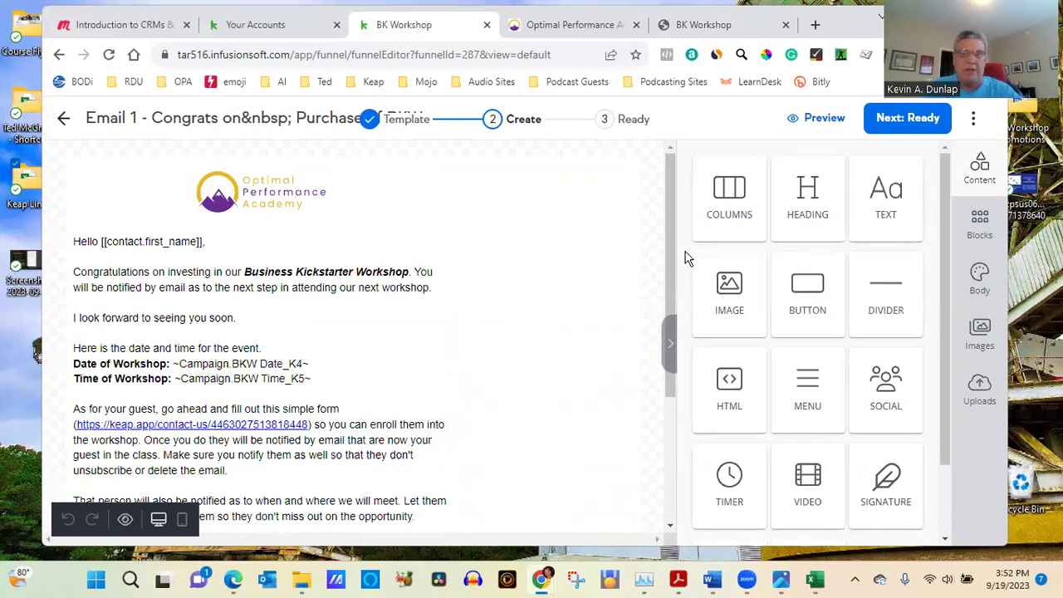
pyautogui.moveTo(675, 265); pyautogui.dragTo(671, 349)
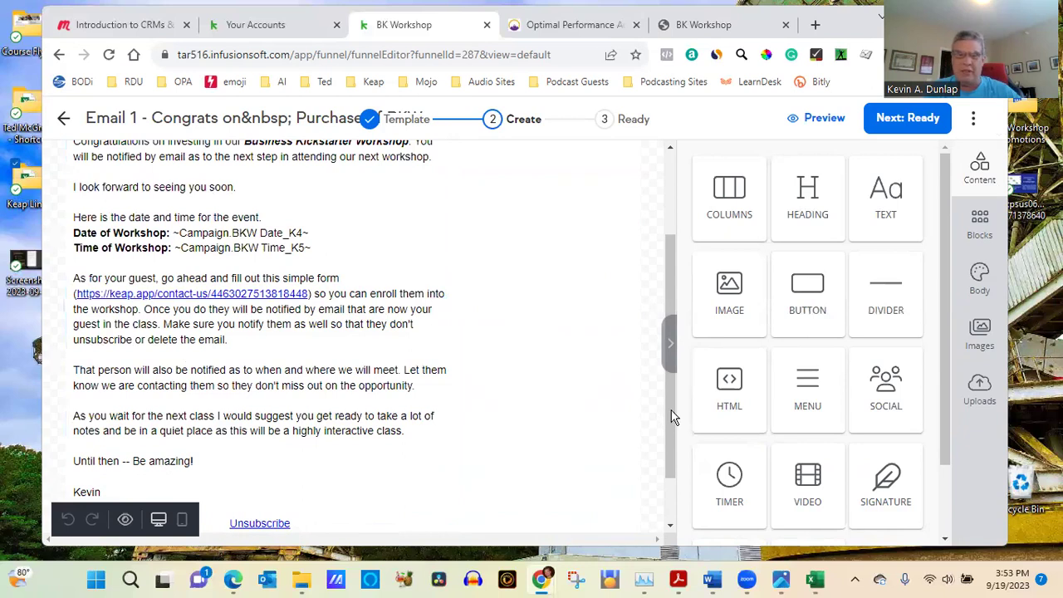
pyautogui.scroll(-2, 672, 417)
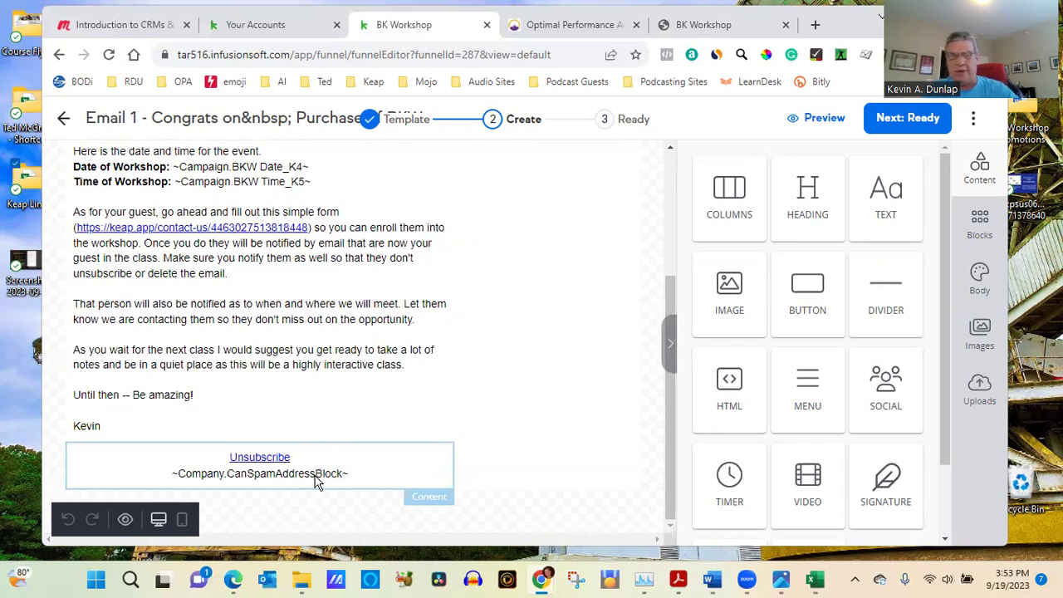
pyautogui.click(315, 482)
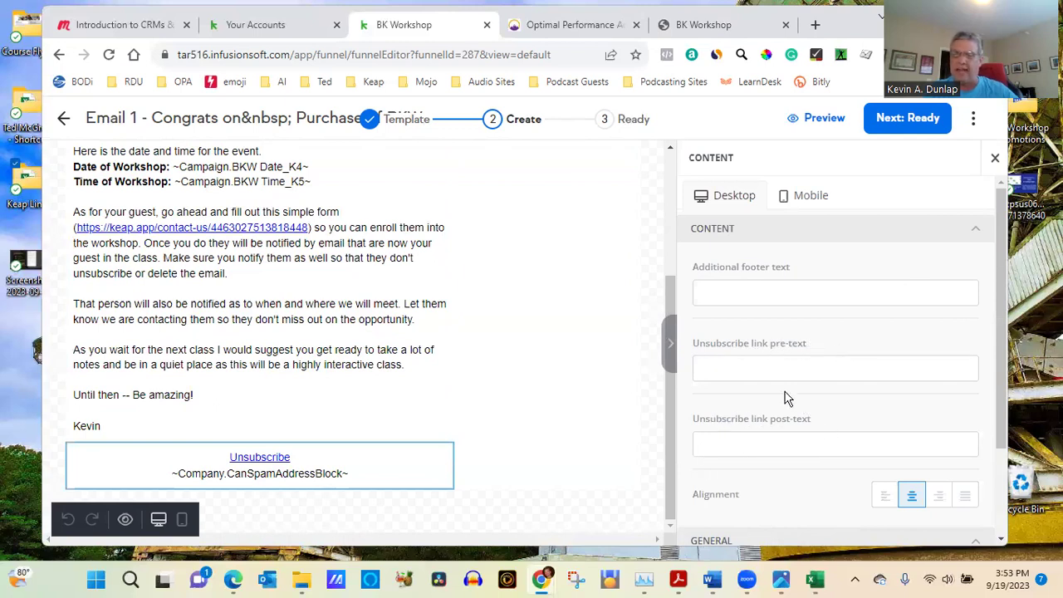
# - Set the footer to 'We hate to see you go but we know that you can Unsubscribe at any time'
pyautogui.click(736, 369)
pyautogui.write('A')
pyautogui.press('BackSpace')
pyautogui.write('We h')
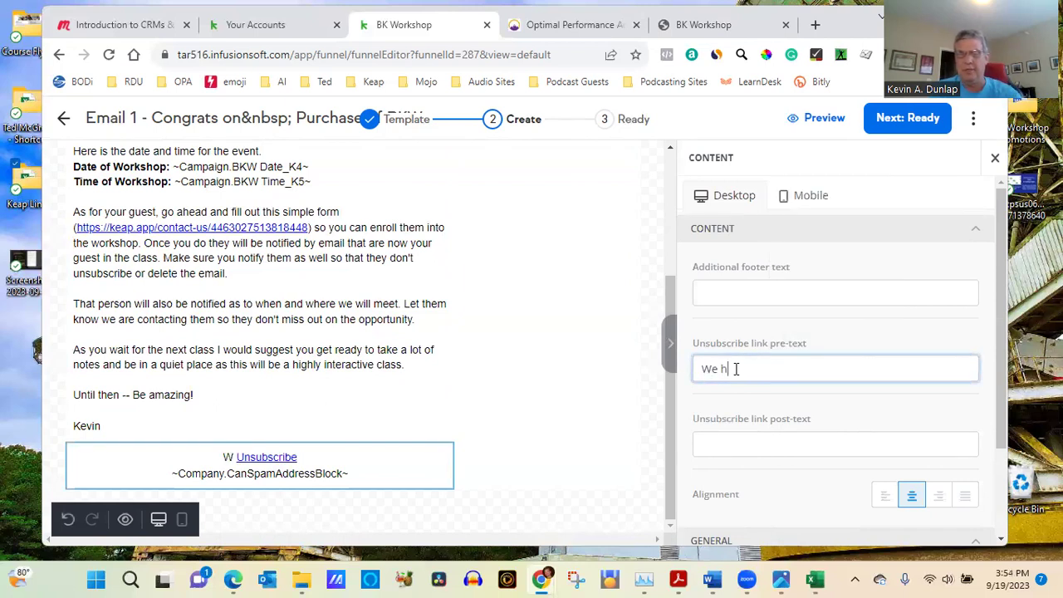
pyautogui.write('ate to see you ')
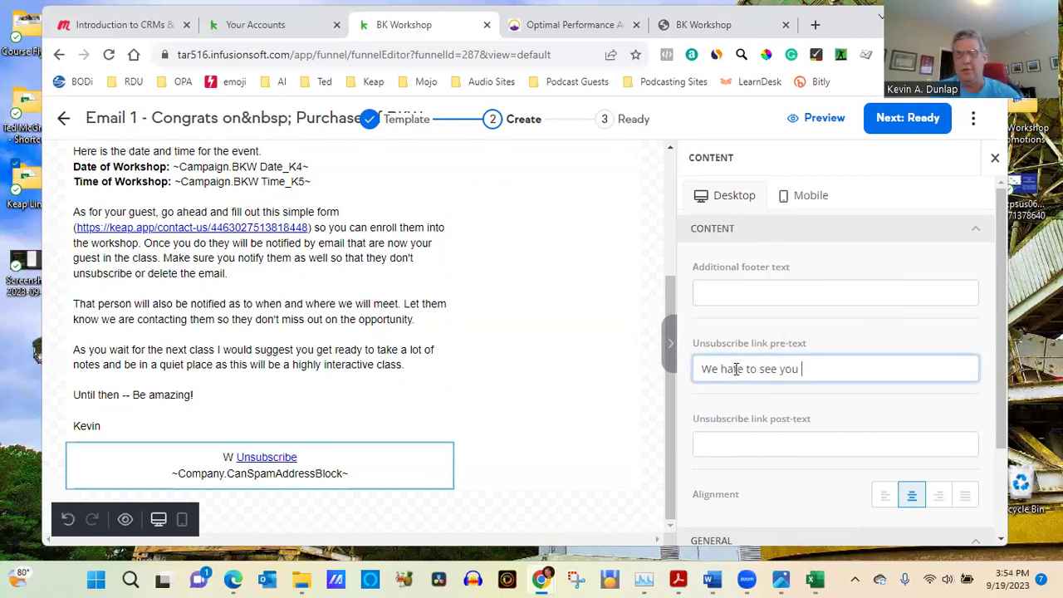
pyautogui.write('go but we kno')
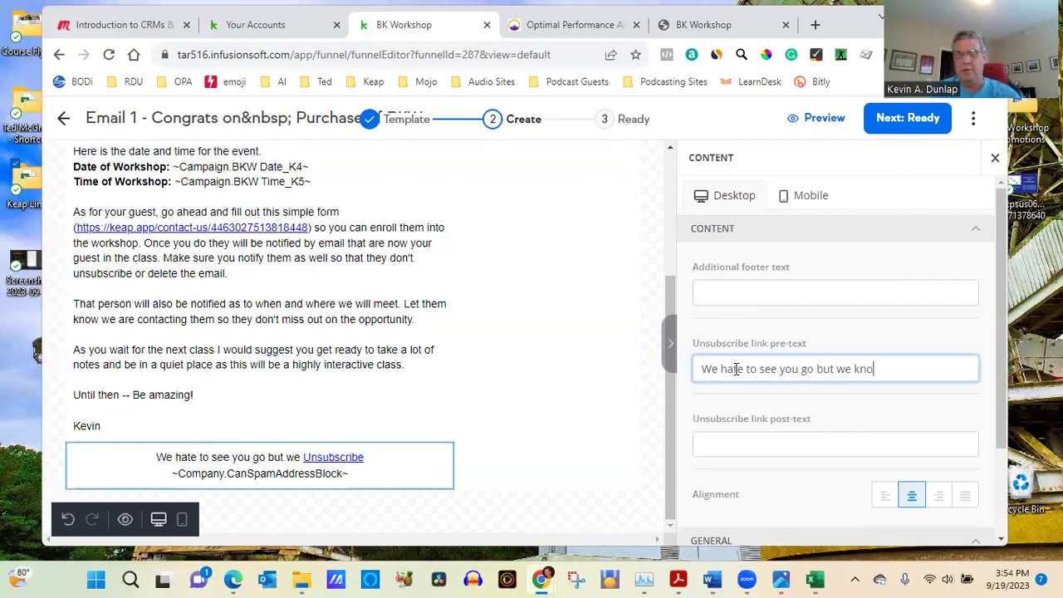
pyautogui.write('w that you can')
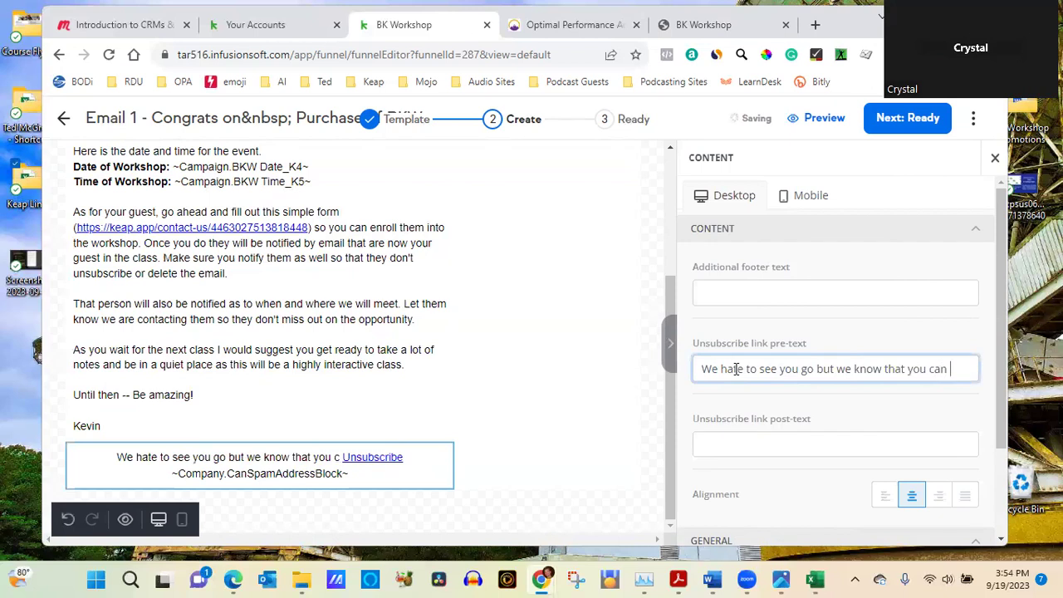
pyautogui.click(751, 442)
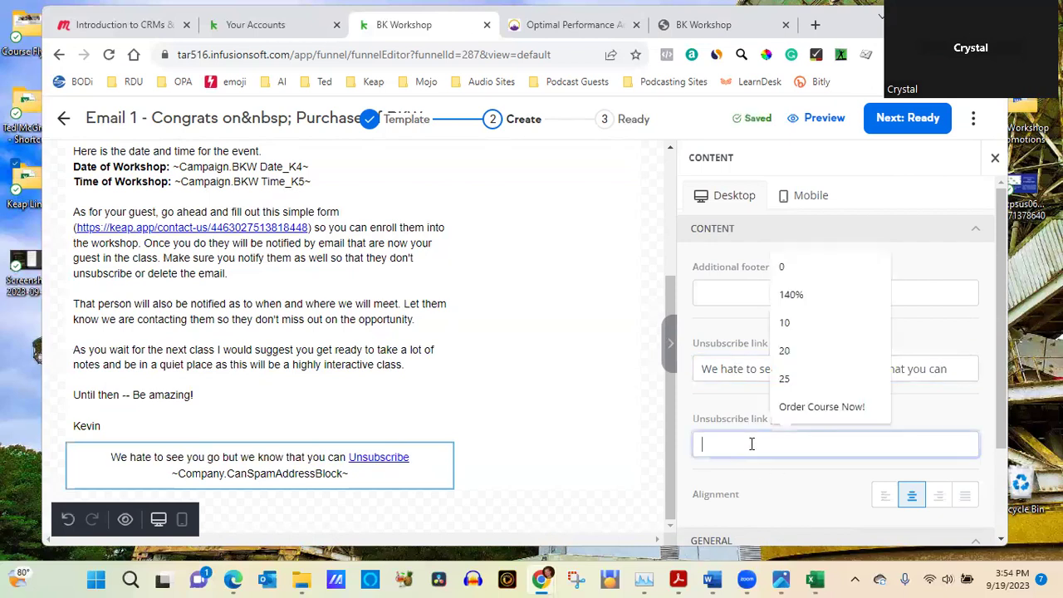
pyautogui.write('at any time')
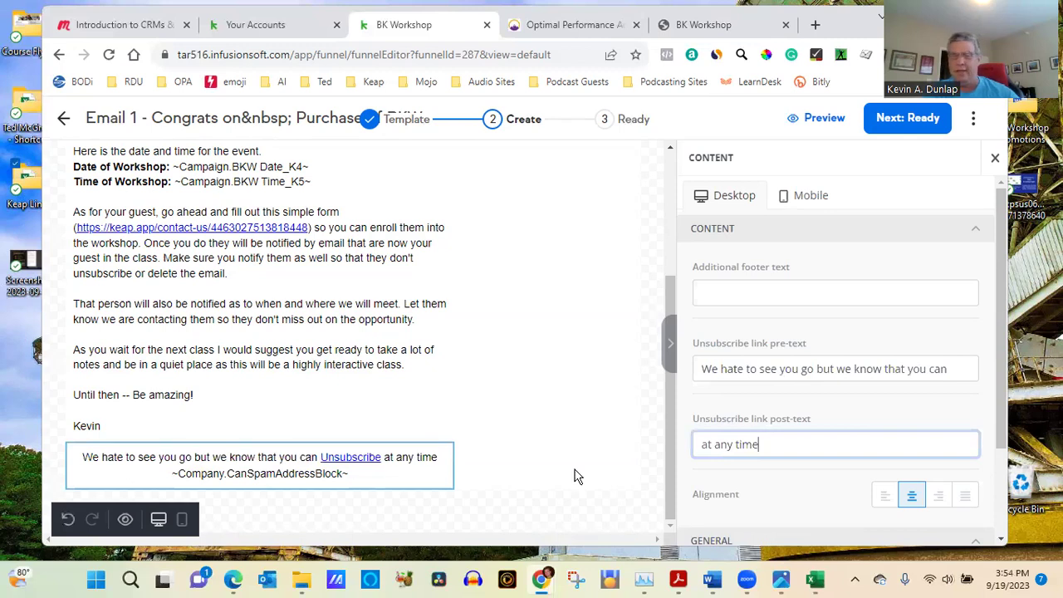
pyautogui.click(917, 126)
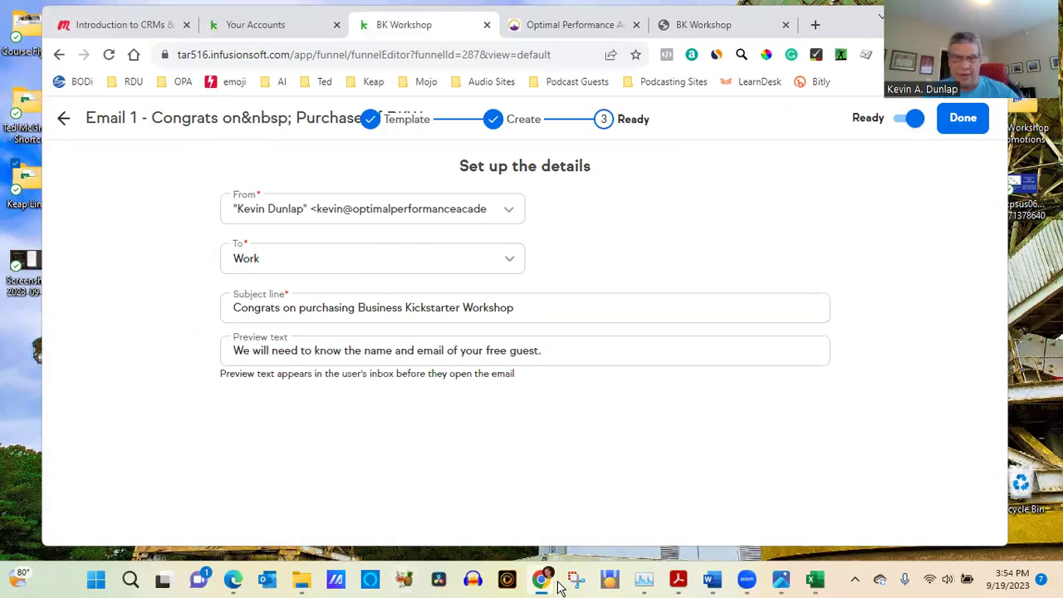
# - Review the email's sender, recipient list, subject and preview text, then launch Outlook
pyautogui.moveTo(558, 587)
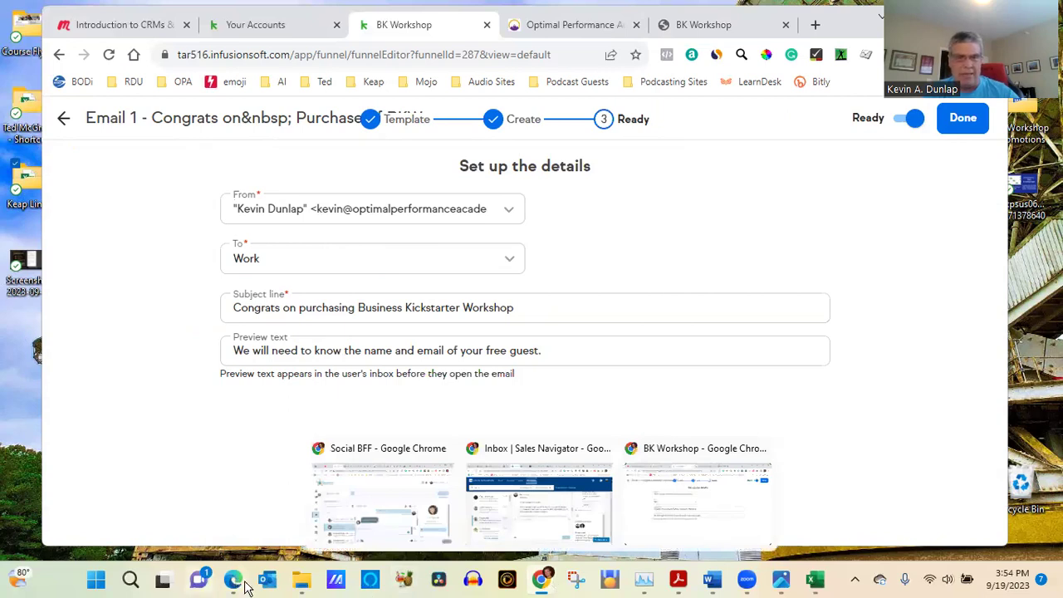
pyautogui.click(277, 583)
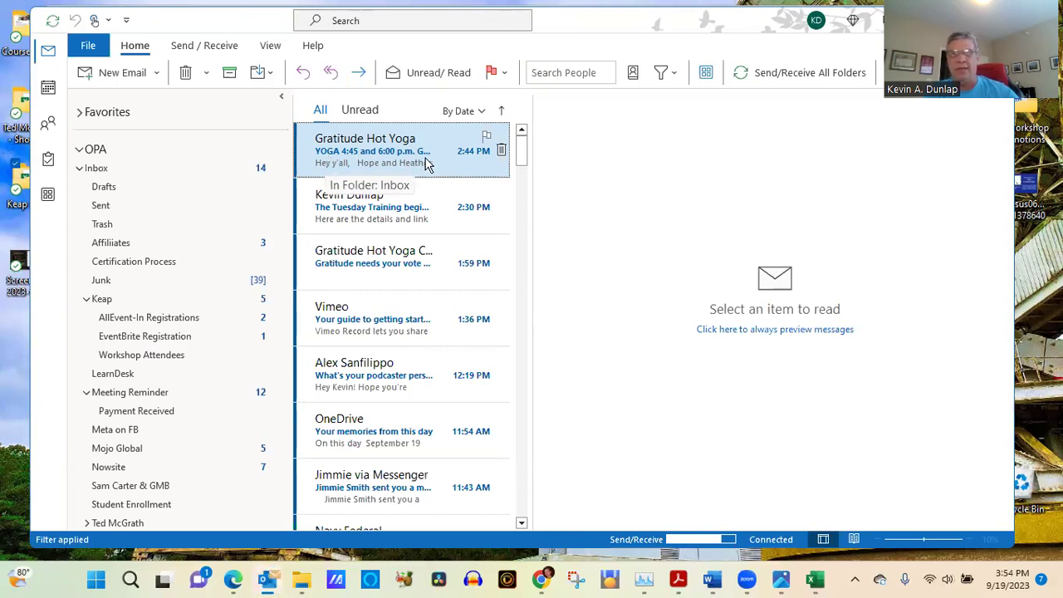
# - Open the latest Gratitude Hot Yoga email and highlight its subject line
pyautogui.click(352, 171)
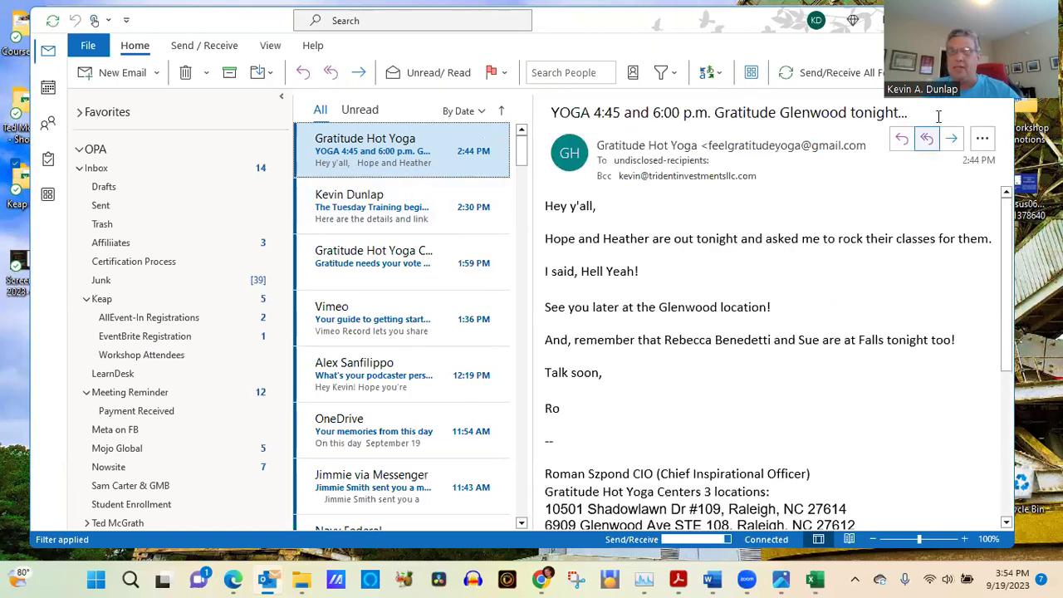
pyautogui.moveTo(910, 113); pyautogui.dragTo(562, 132)
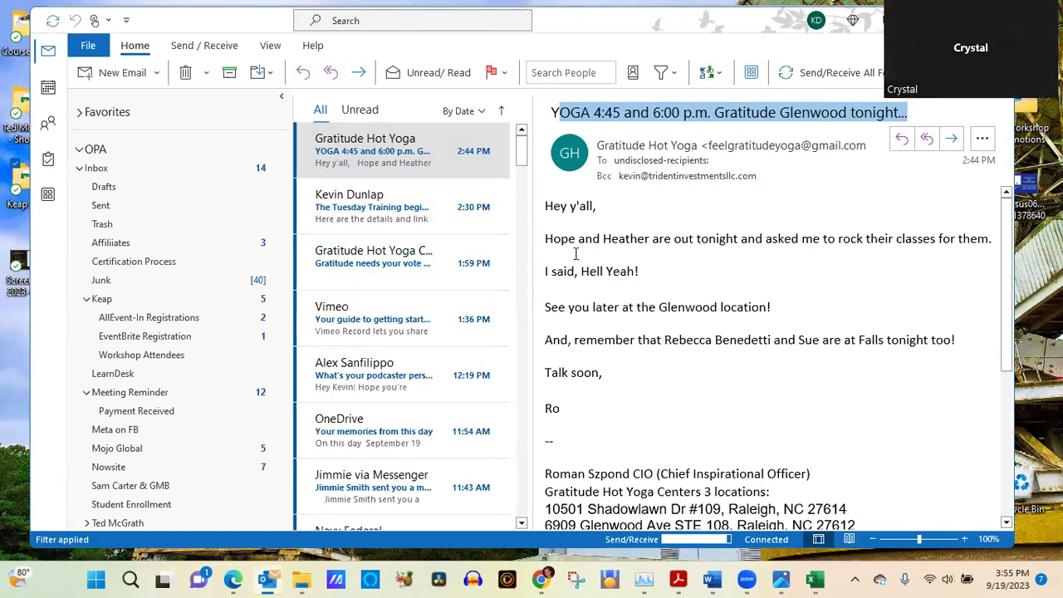
# - Read the Tuesday Training reminder for Introduction to Keap CRM & Landing Pages, then return to Chrome
pyautogui.click(414, 214)
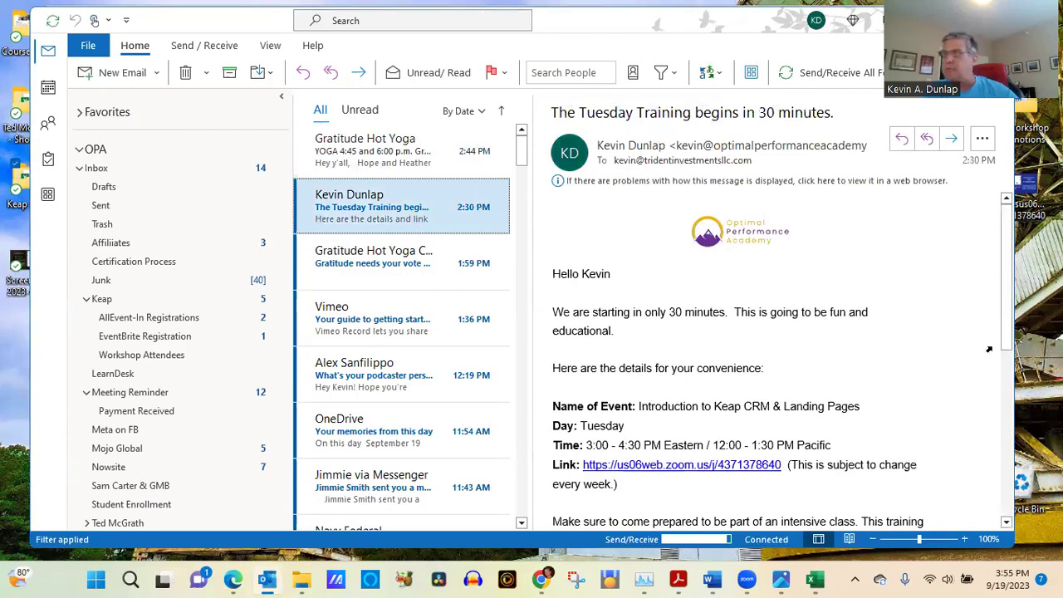
pyautogui.scroll(-2, 1007, 274)
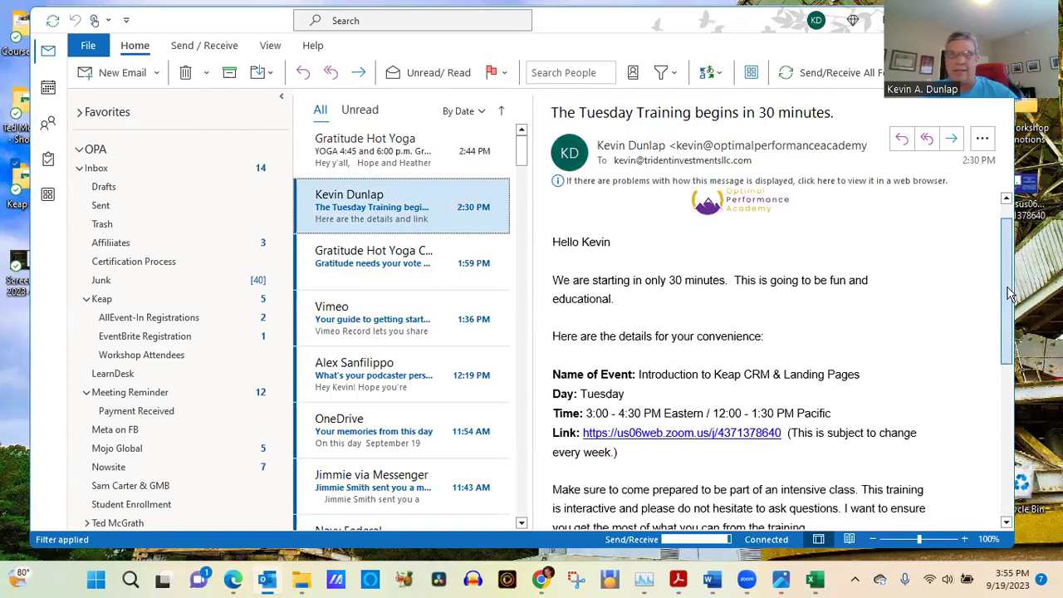
pyautogui.scroll(2, 1002, 241)
pyautogui.scroll(-2, 1005, 274)
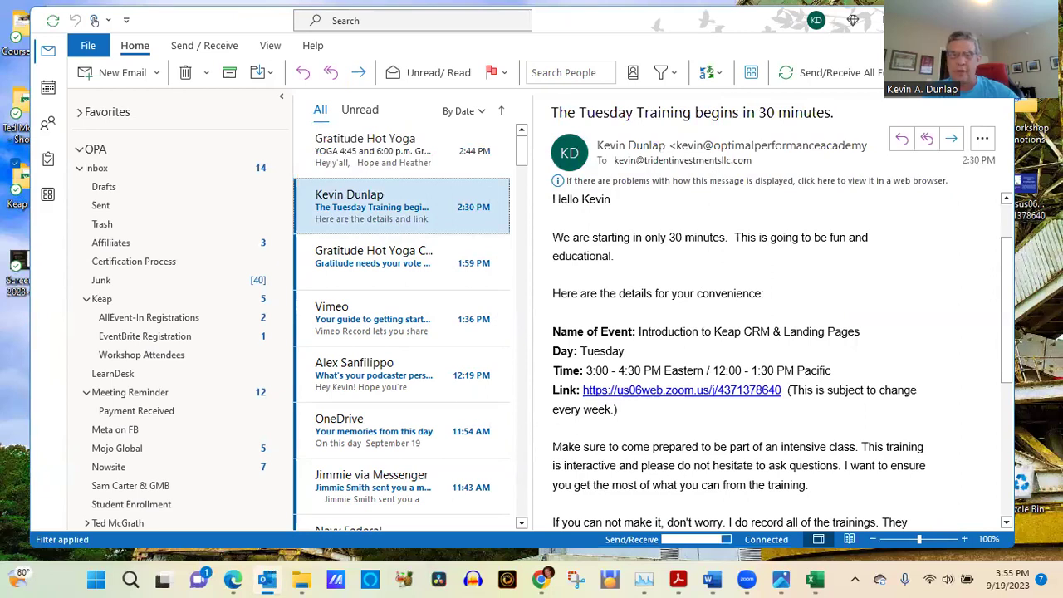
pyautogui.hotkey('alt', 'Tab')
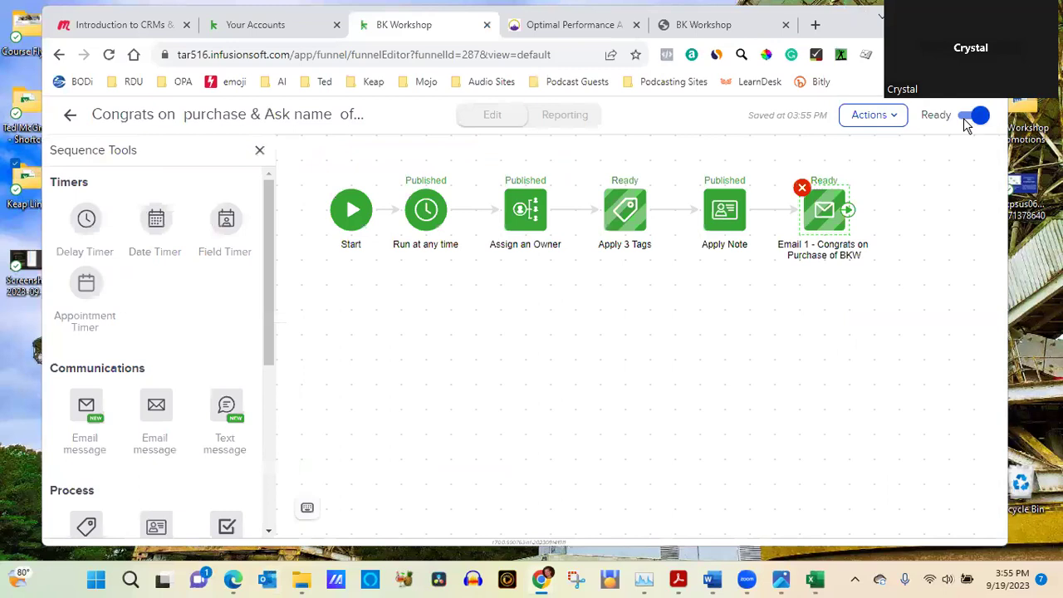
# - Return to the BK Workshop campaign map and pan it to reveal later steps
pyautogui.click(70, 119)
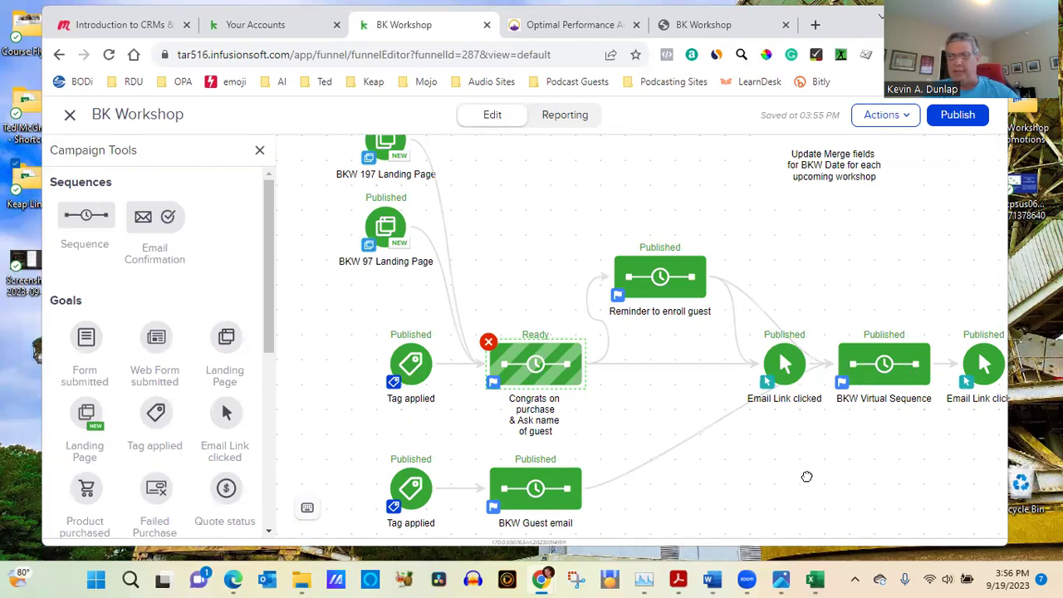
pyautogui.moveTo(807, 474); pyautogui.dragTo(617, 458)
pyautogui.rightClick(697, 368)
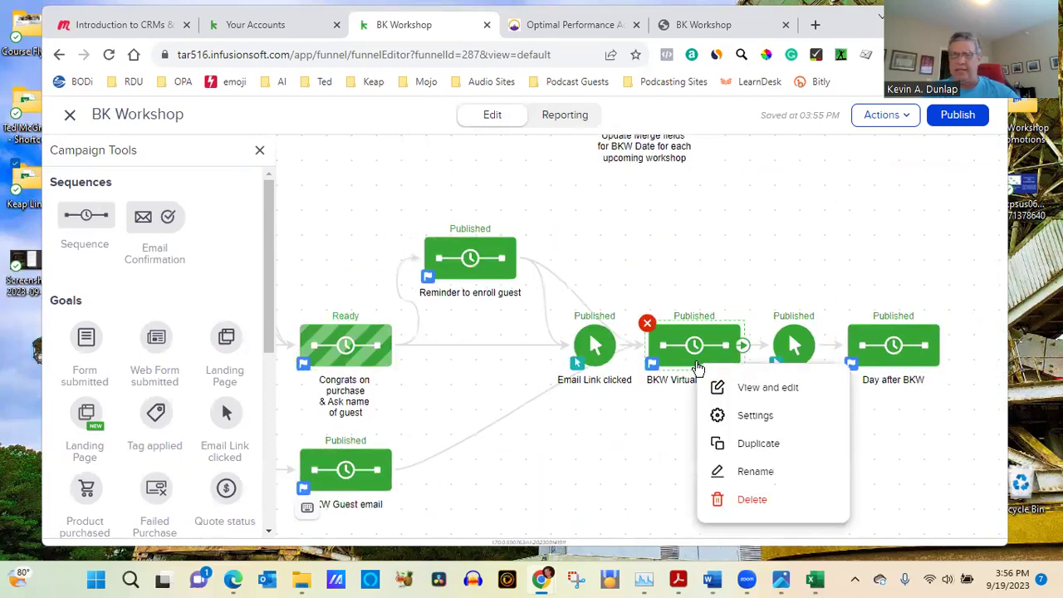
pyautogui.click(752, 387)
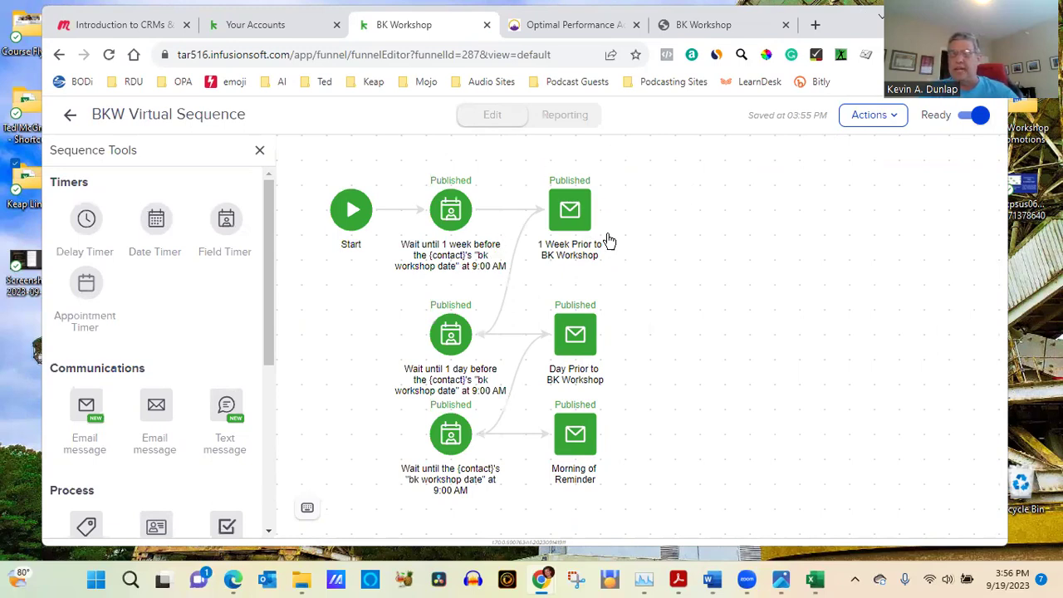
pyautogui.click(73, 120)
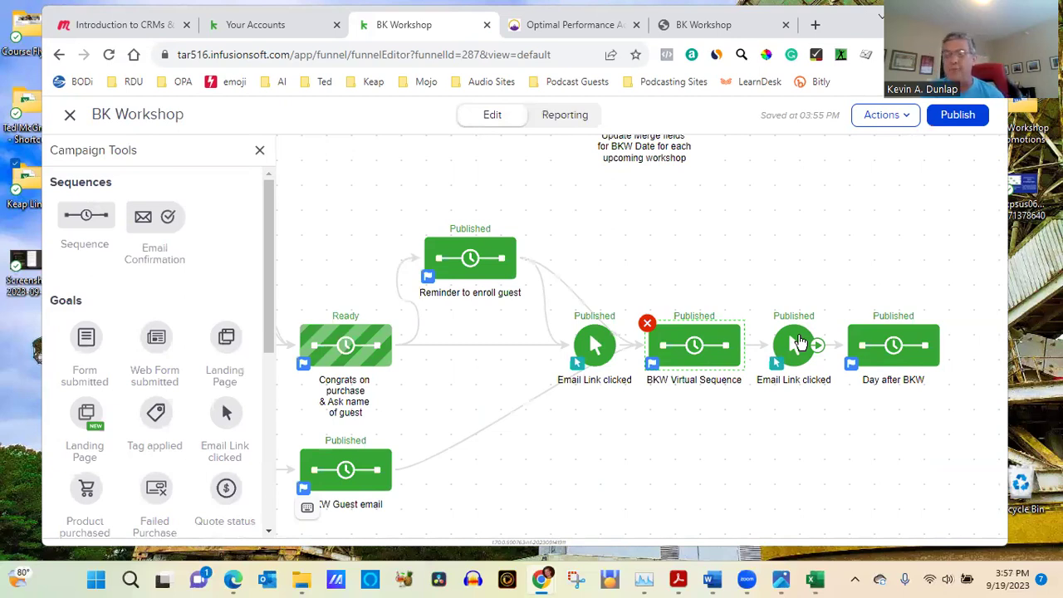
pyautogui.click(906, 349)
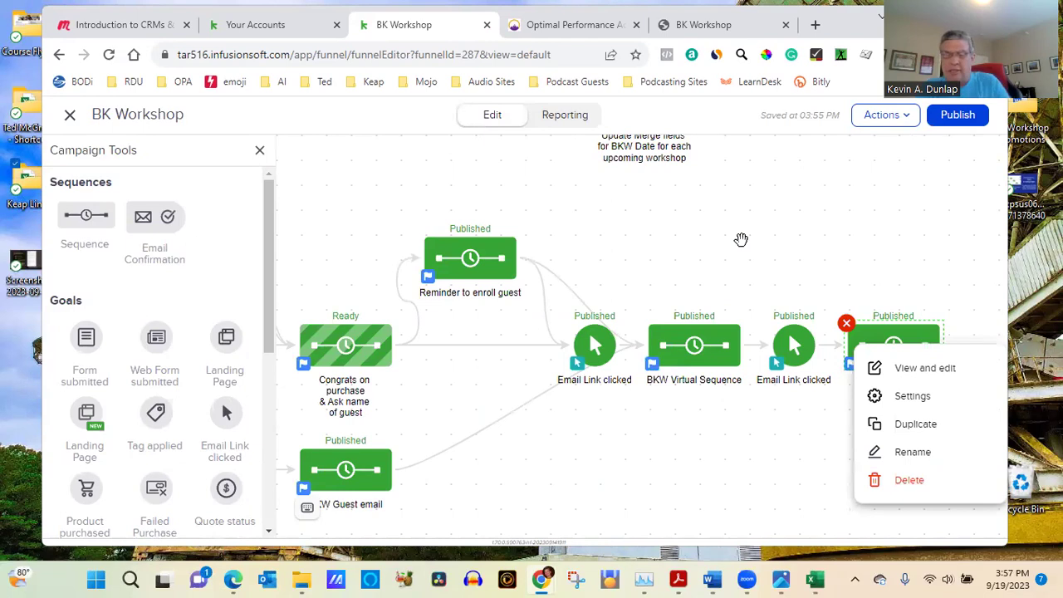
pyautogui.click(589, 209)
pyautogui.moveTo(589, 208); pyautogui.dragTo(698, 202)
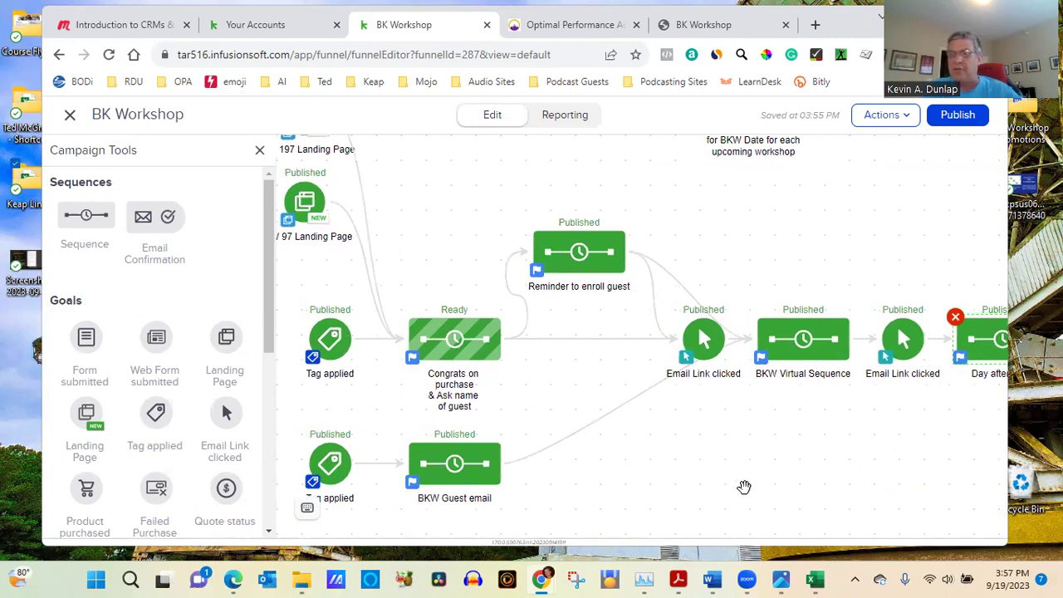
pyautogui.moveTo(683, 470); pyautogui.dragTo(619, 460)
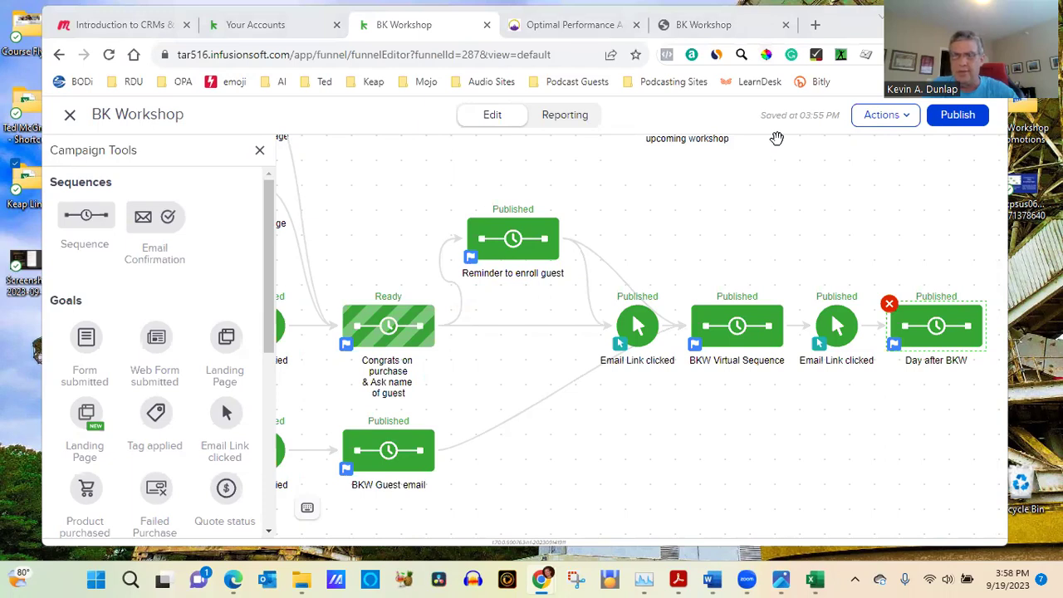
# - Publish the BK Workshop campaign through the Campaign Checklist and close it back to Advanced automations
pyautogui.click(659, 199)
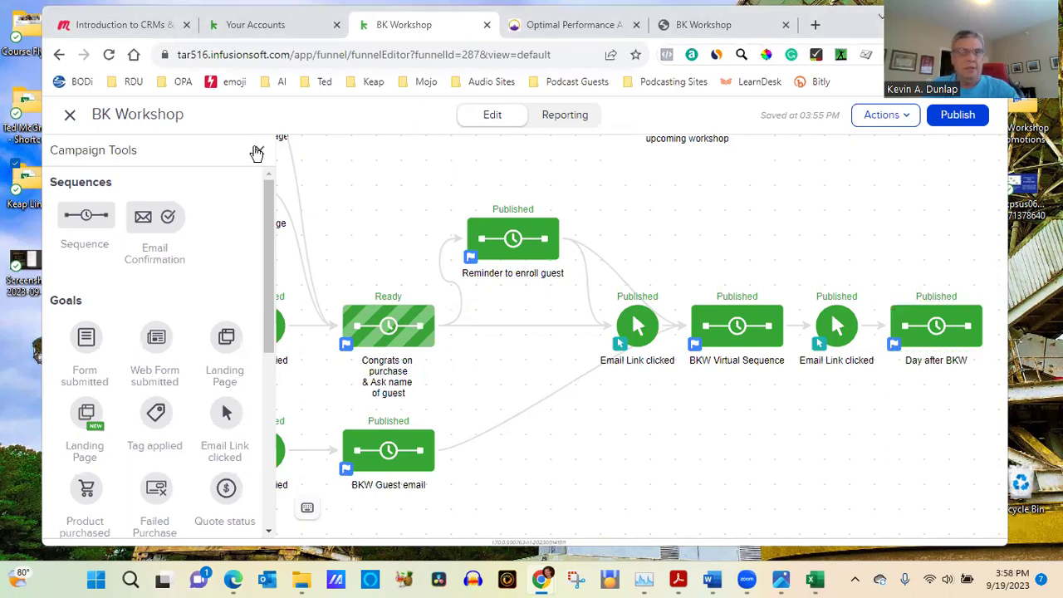
pyautogui.click(958, 116)
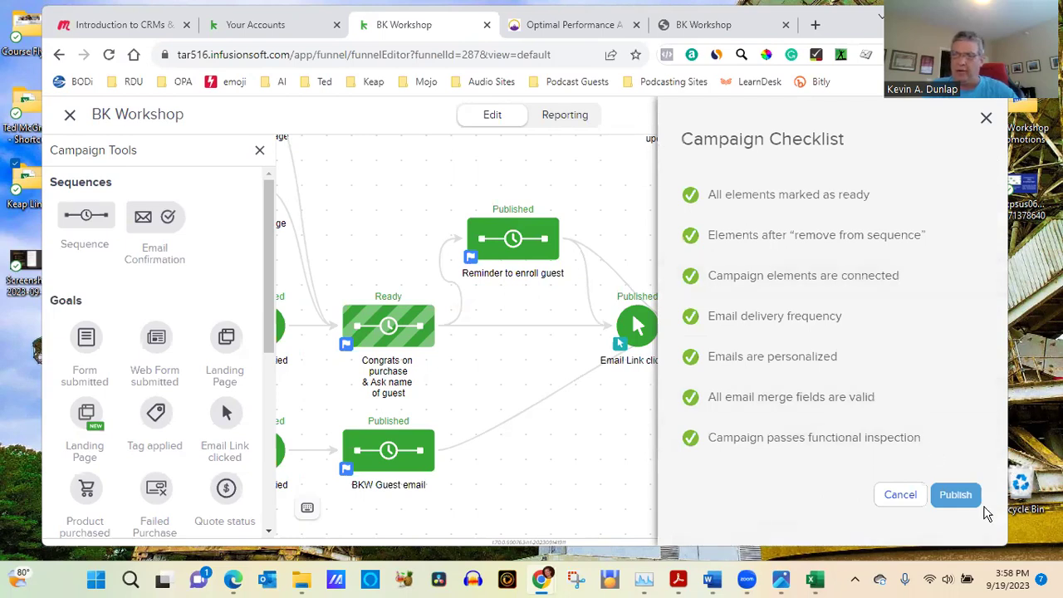
pyautogui.click(955, 495)
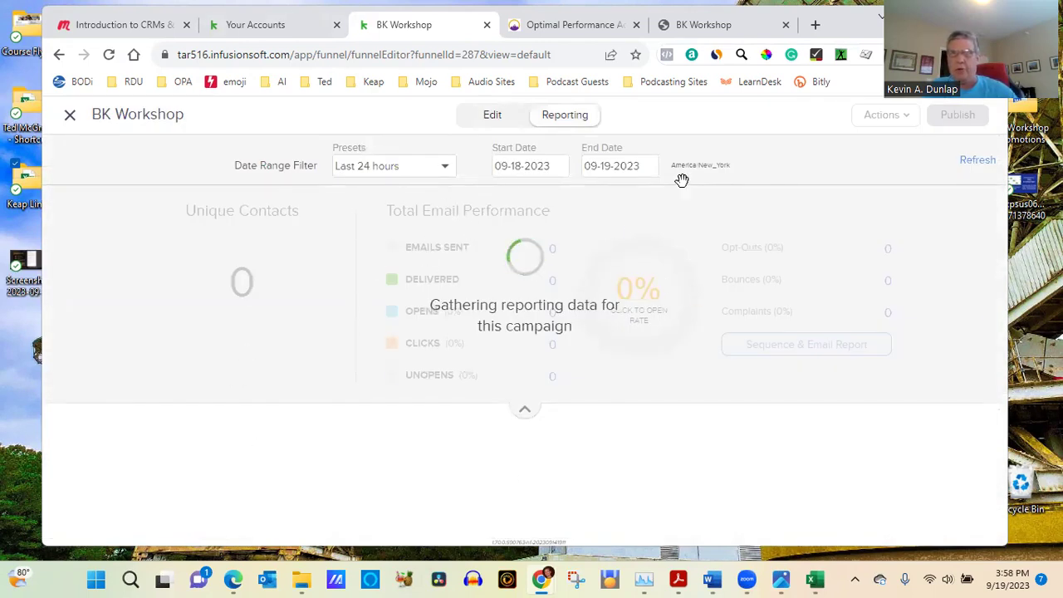
pyautogui.click(70, 118)
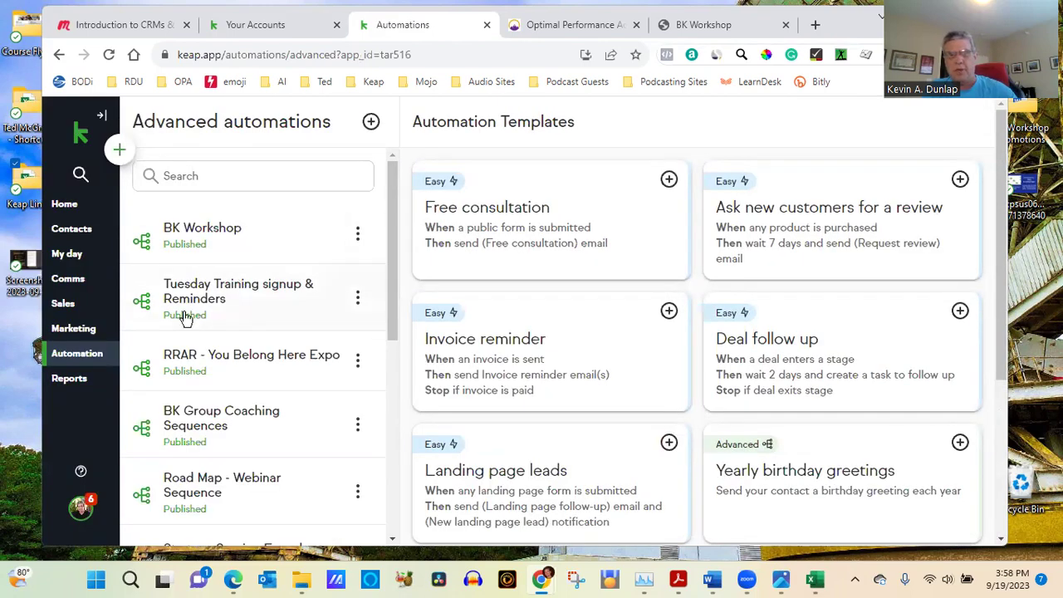
# - Open the Tuesday Training signup & Reminders campaign and confirm its Tag applied goal uses Prospect Tags -> Tuesday
pyautogui.click(359, 304)
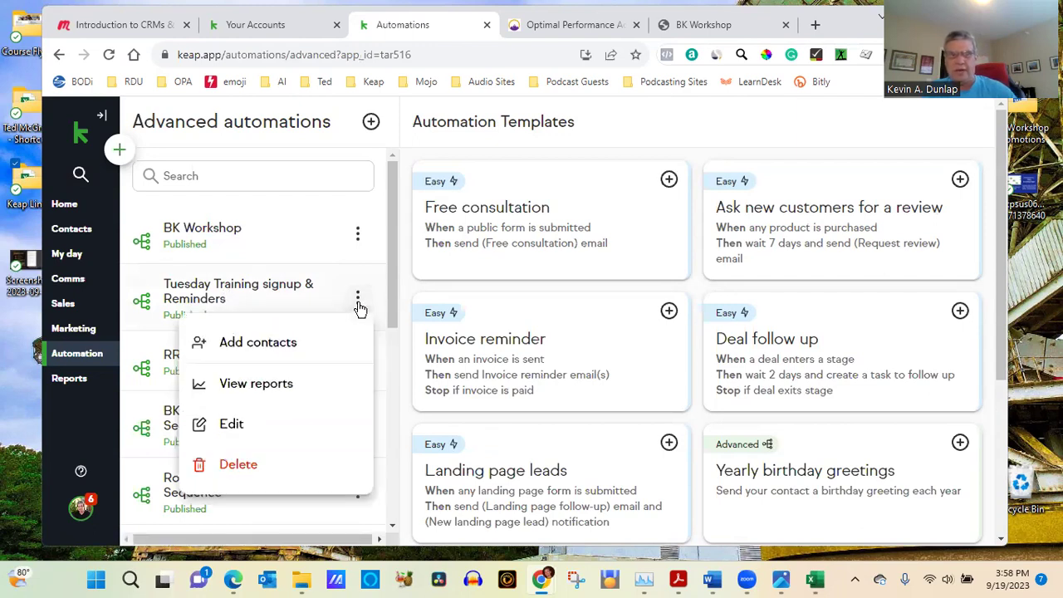
pyautogui.click(237, 428)
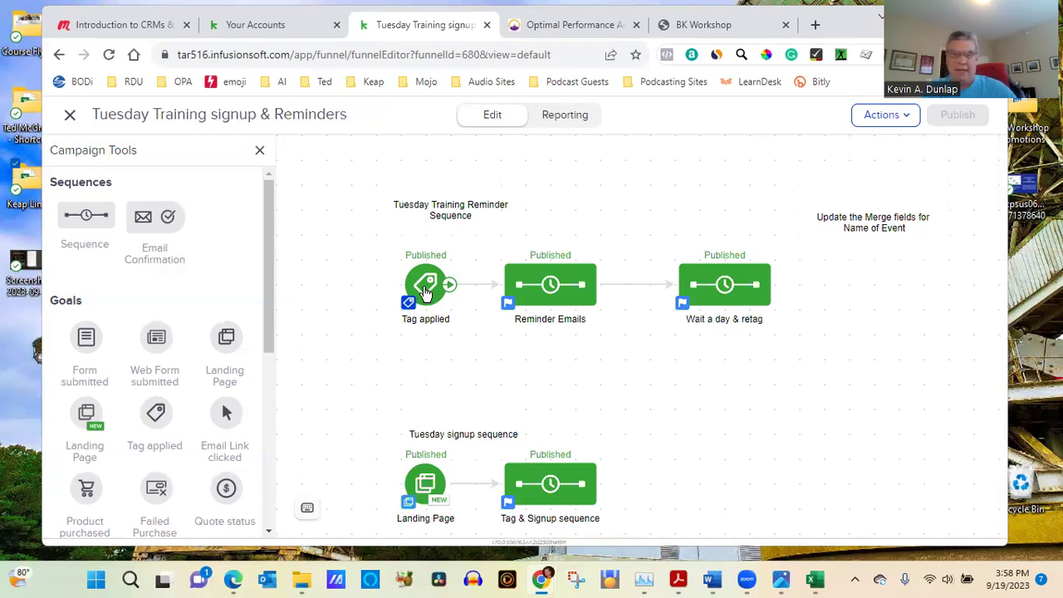
pyautogui.rightClick(425, 291)
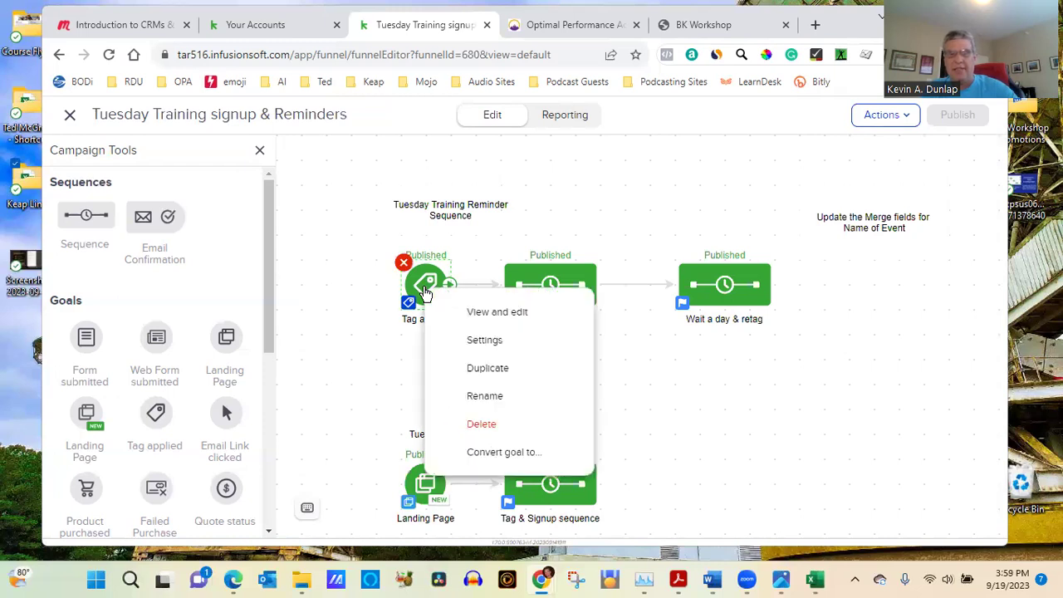
pyautogui.click(502, 316)
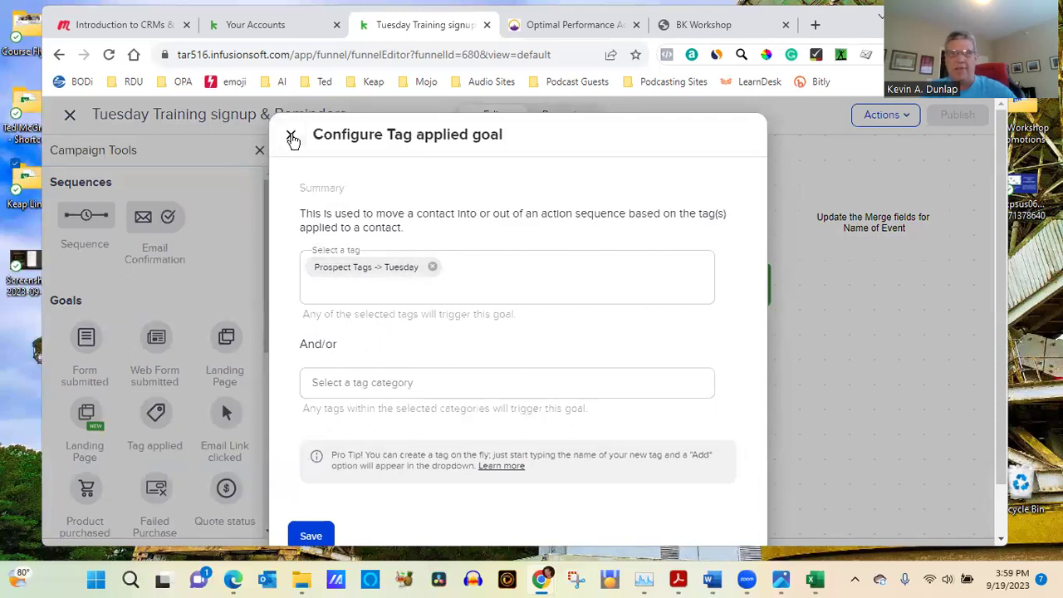
pyautogui.click(291, 135)
pyautogui.click(543, 299)
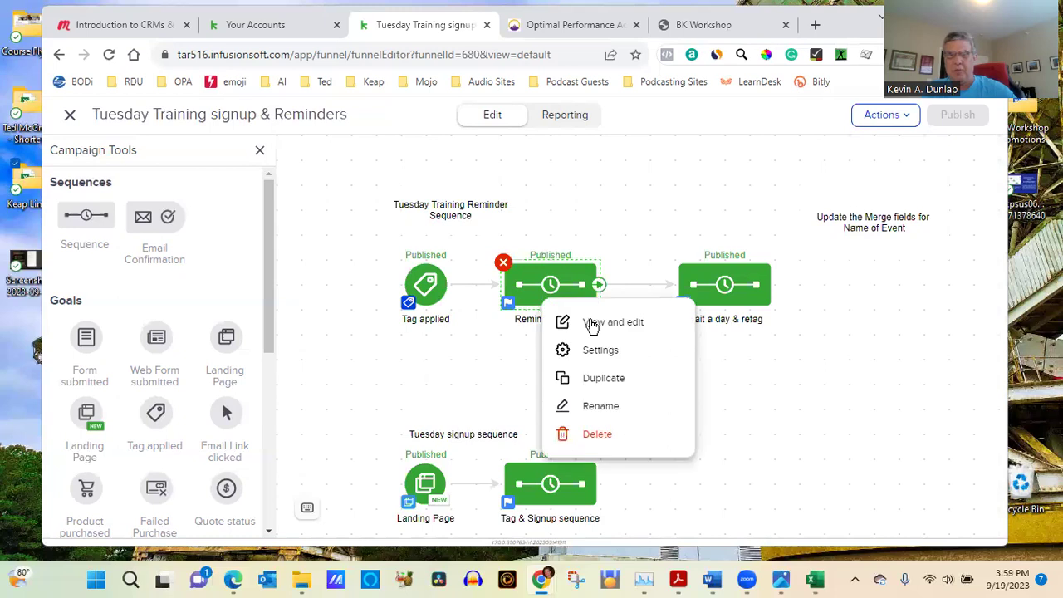
# - Open the Morning Reminder email in the Reminder Emails sequence to view its merge fields, then bring up Outlook
pyautogui.click(592, 321)
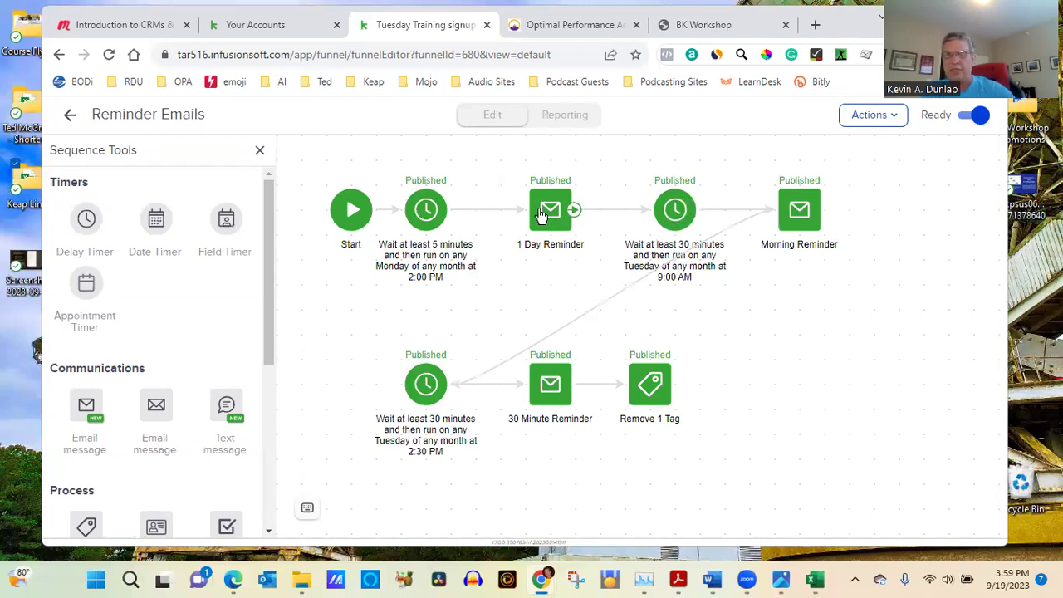
pyautogui.rightClick(809, 223)
pyautogui.doubleClick(810, 225)
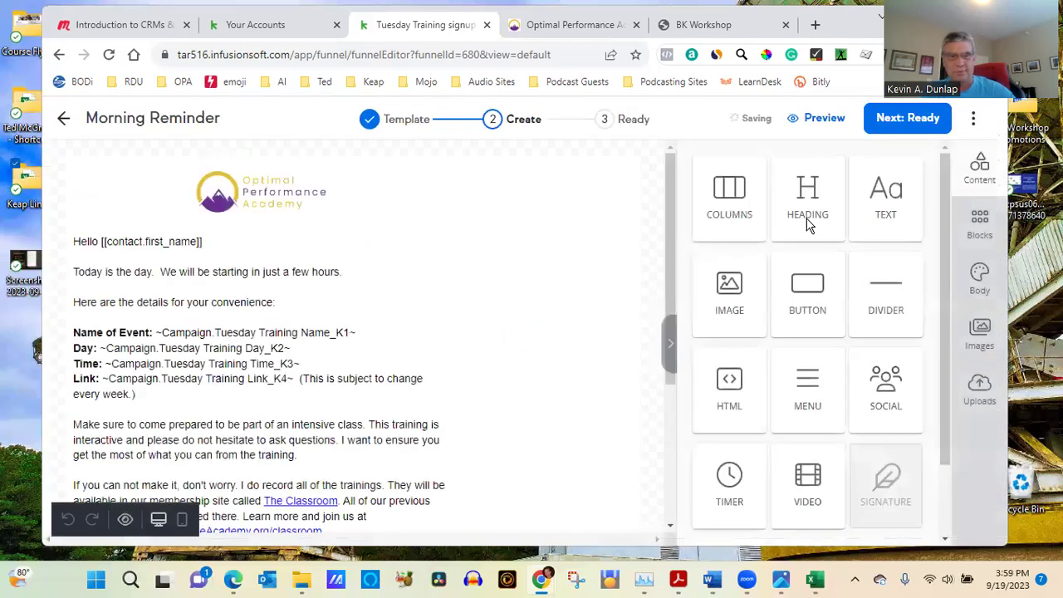
pyautogui.click(268, 581)
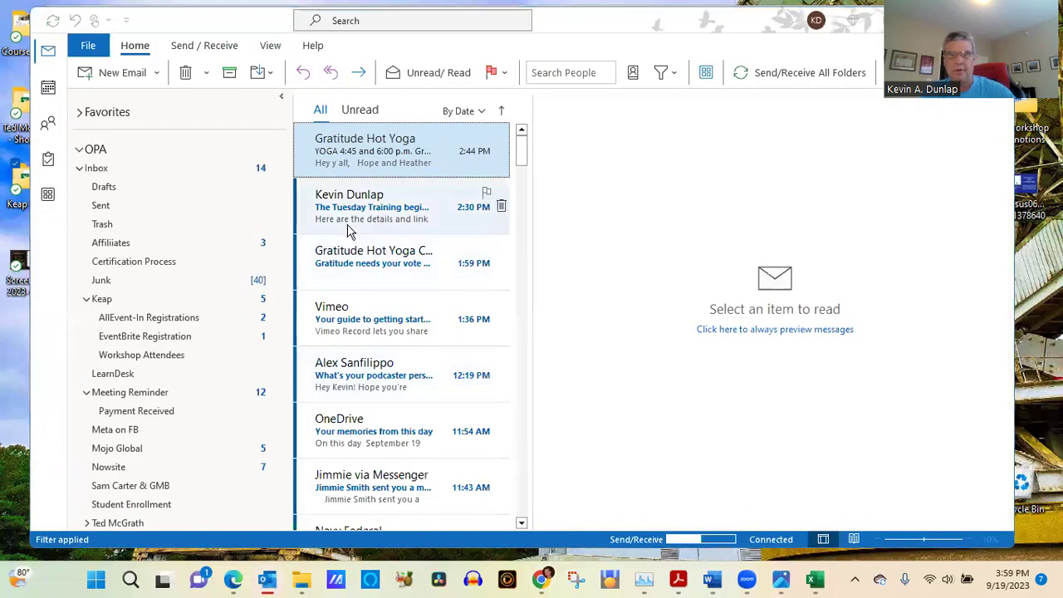
# - Read the received Tuesday Training reminder in Outlook with its filled-in event details, then return to Keap
pyautogui.click(355, 231)
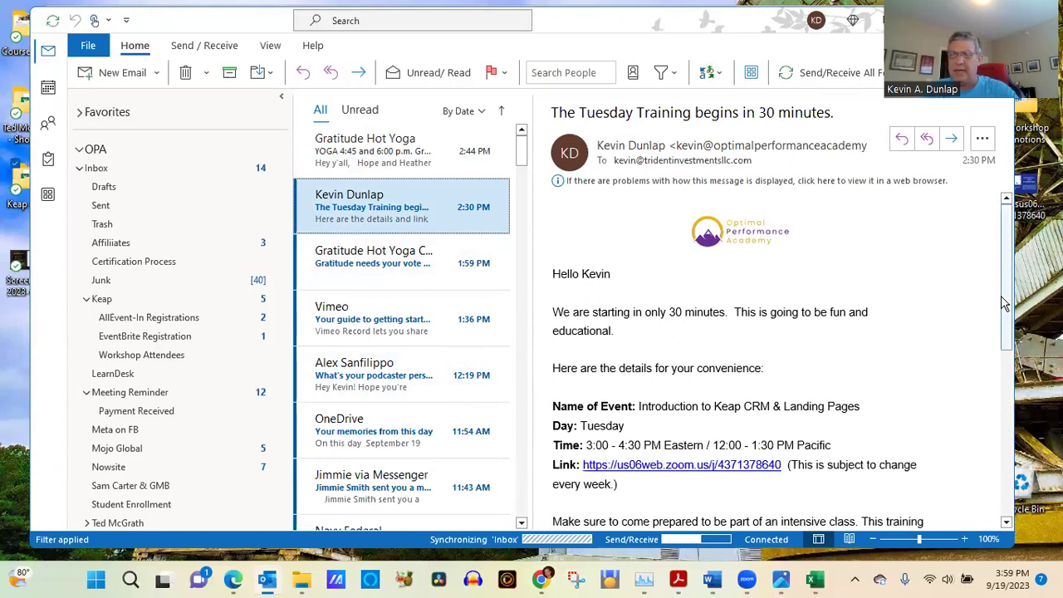
pyautogui.moveTo(1005, 304); pyautogui.dragTo(1011, 370)
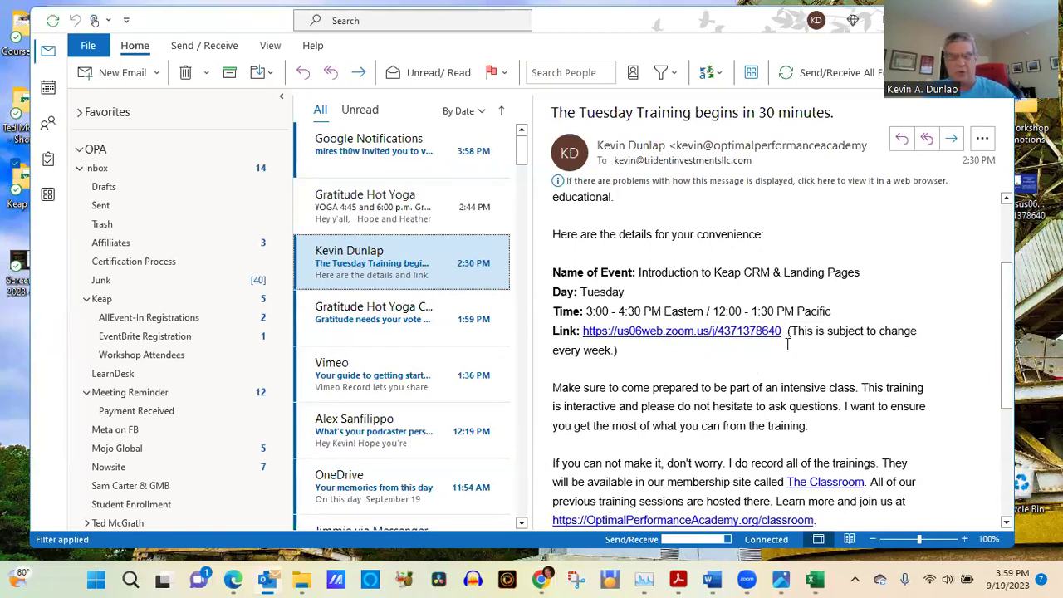
pyautogui.hotkey('alt', 'Tab')
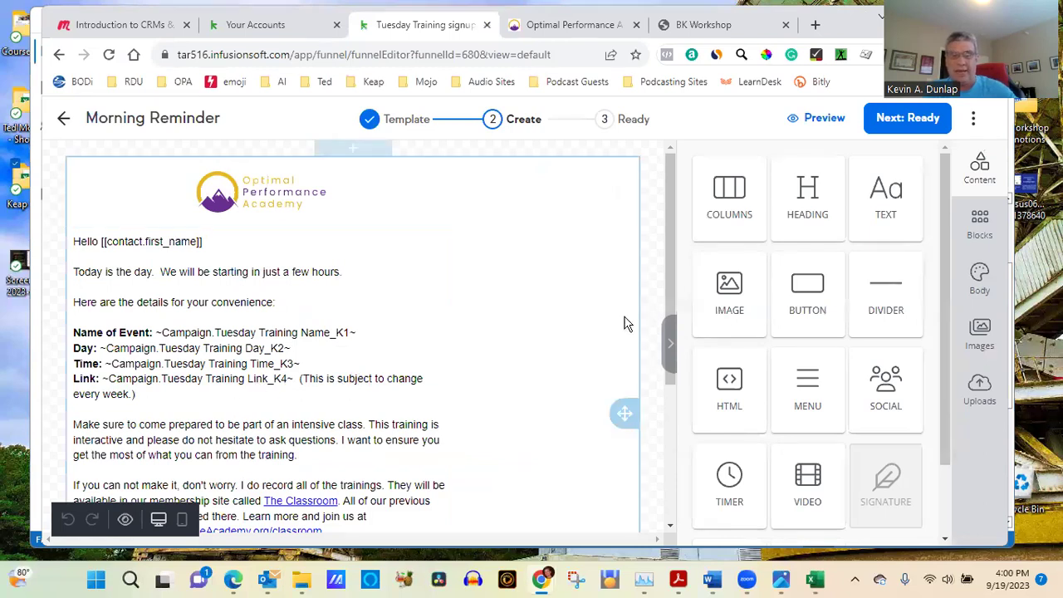
# - Compare the Morning Reminder merge-field template against the received Outlook email, then advance it to Ready
pyautogui.moveTo(674, 290); pyautogui.dragTo(681, 427)
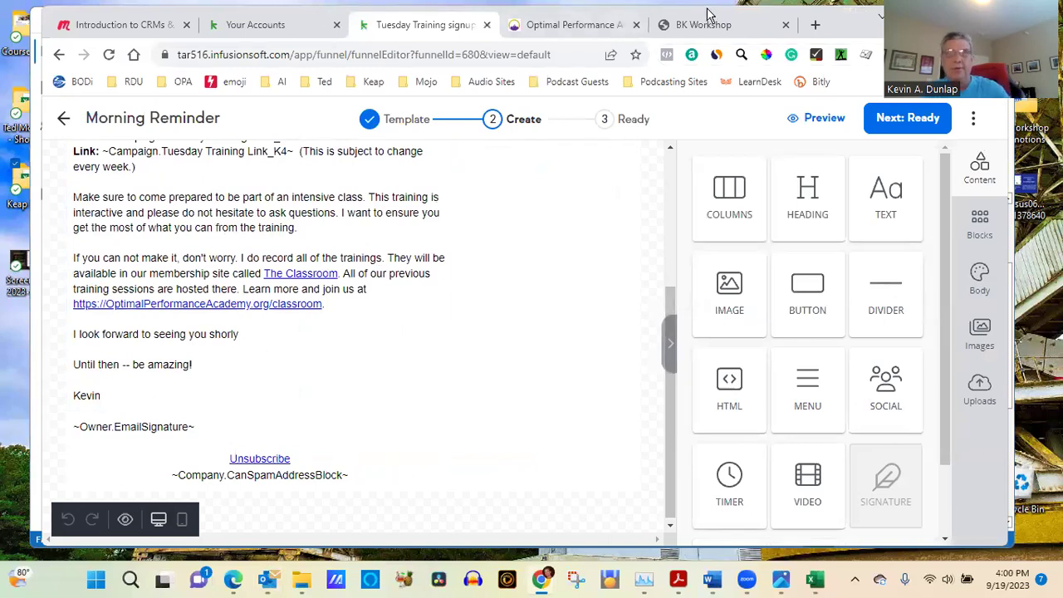
pyautogui.hotkey('alt', 'Tab')
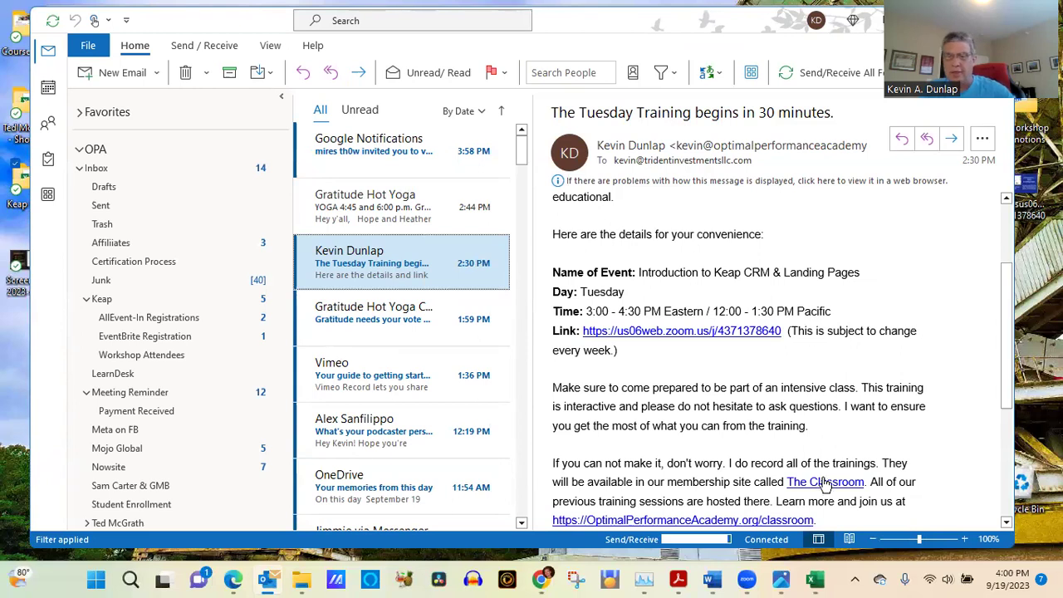
pyautogui.moveTo(1012, 302); pyautogui.dragTo(1020, 344)
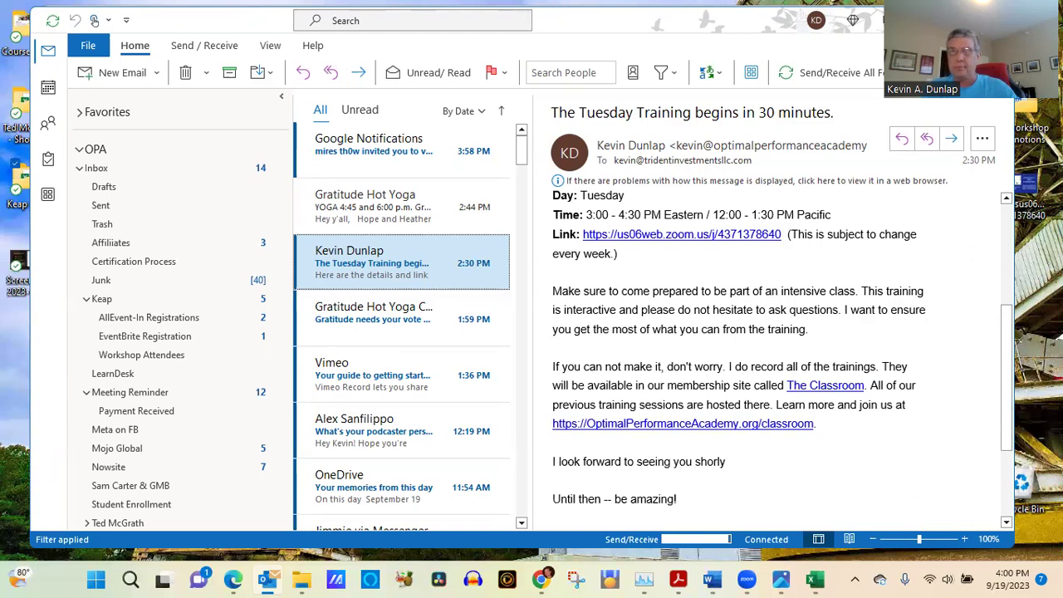
pyautogui.hotkey('alt', 'Tab')
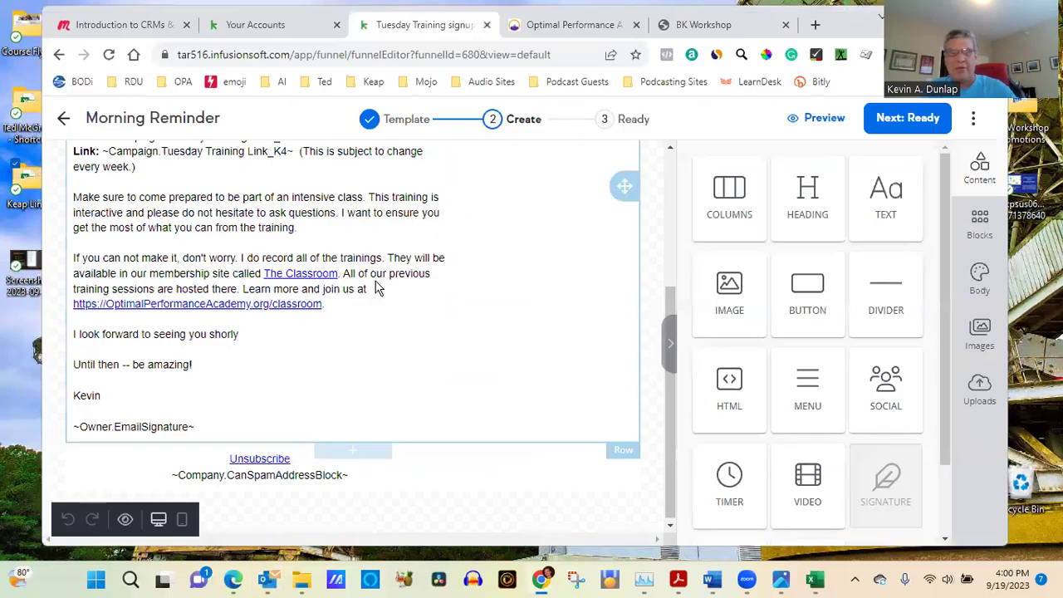
pyautogui.click(922, 121)
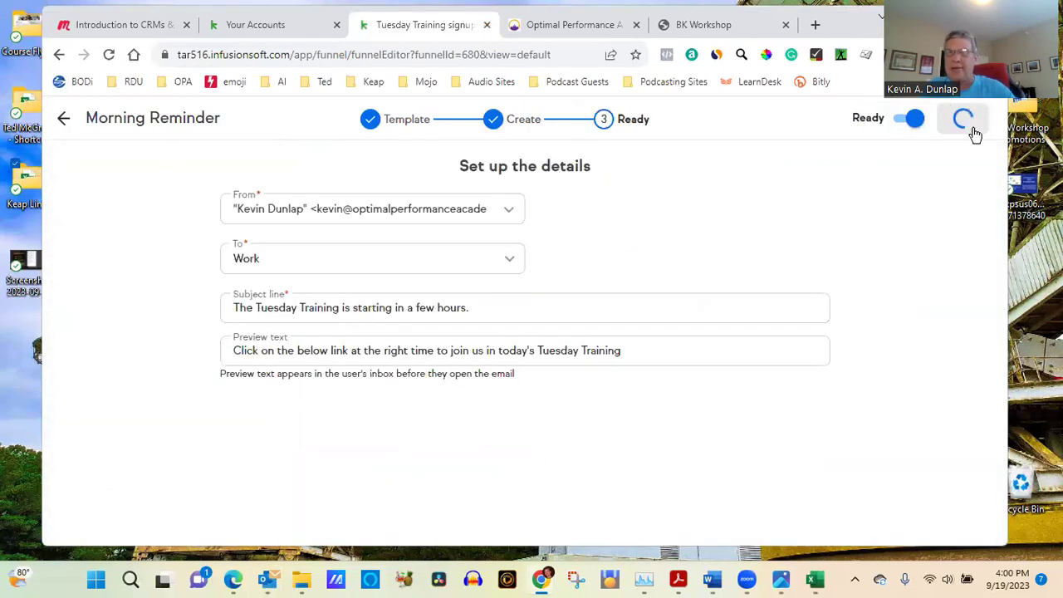
# - Mark the Morning Reminder email done and go back to the Tuesday Training campaign map
pyautogui.click(970, 124)
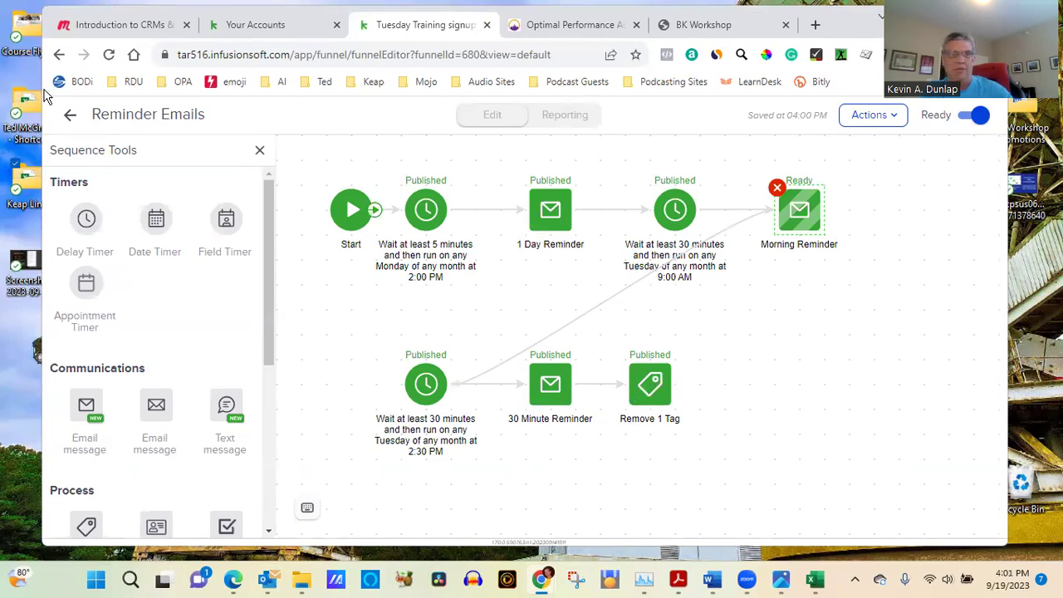
pyautogui.click(70, 116)
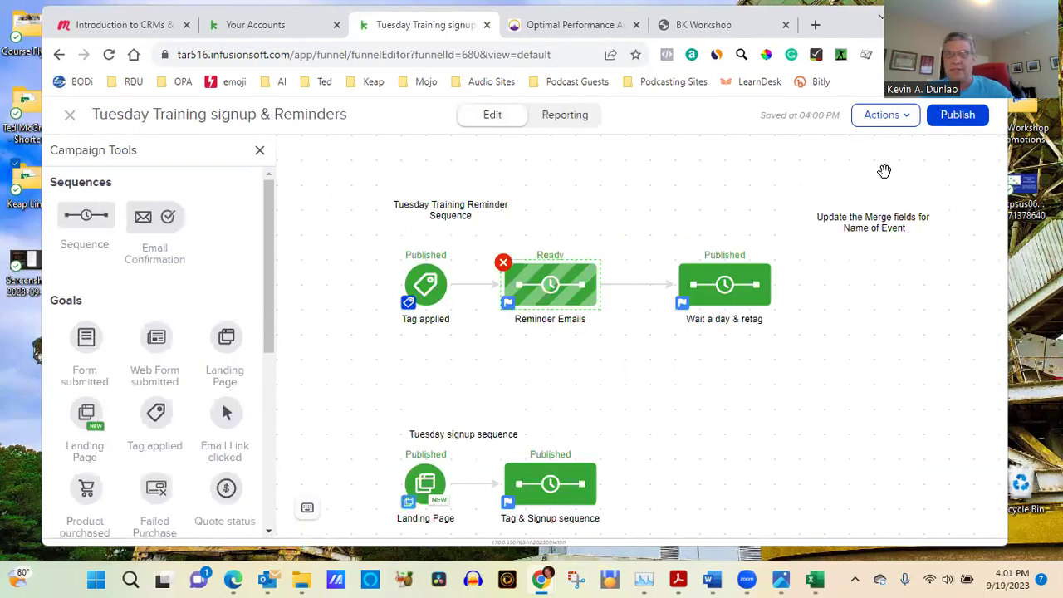
# - Publish the Tuesday Training signup & Reminders campaign via the checklist and close it to the automations list
pyautogui.click(960, 116)
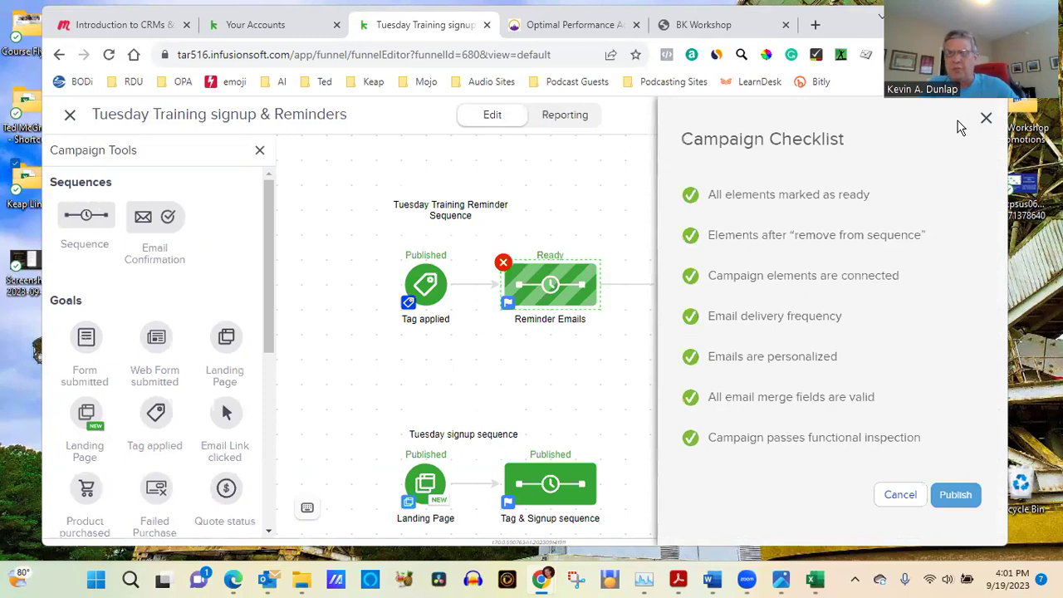
pyautogui.click(970, 493)
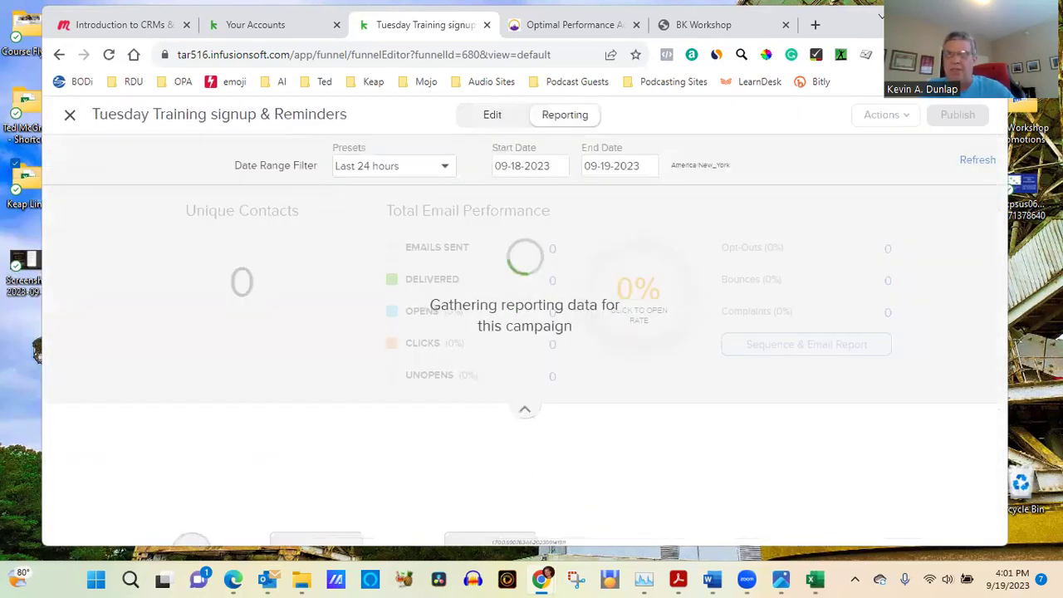
pyautogui.click(70, 116)
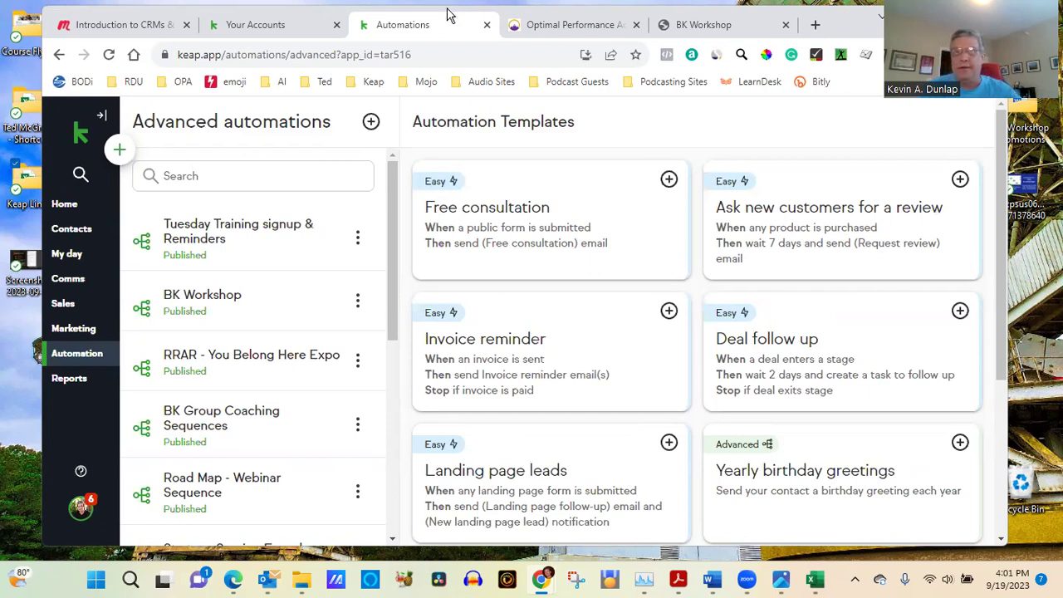
# - Go to mailchimp.com in the browser
pyautogui.click(716, 32)
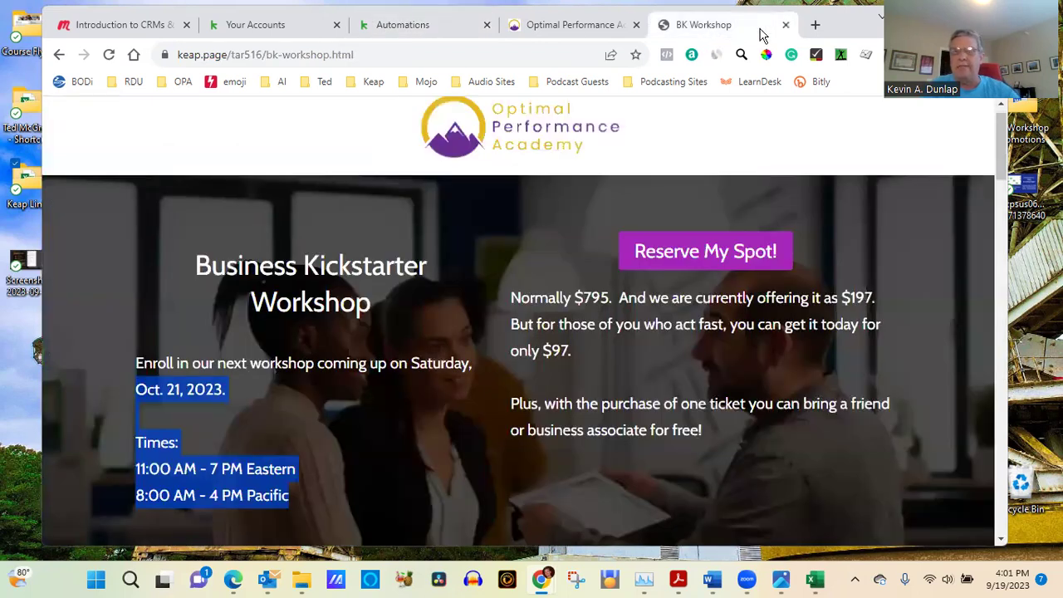
pyautogui.click(382, 54)
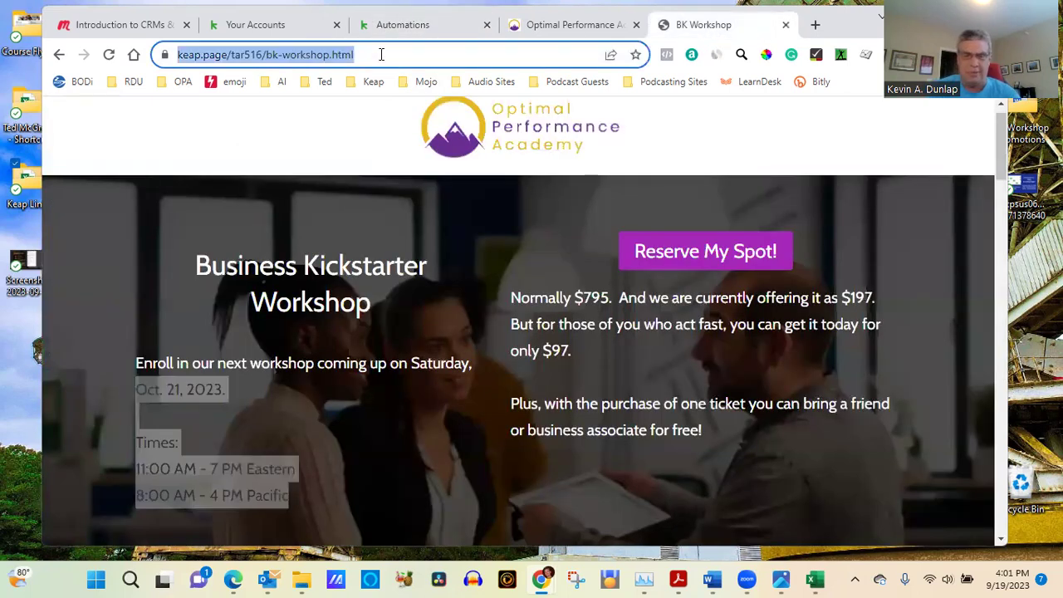
pyautogui.write('mailchimp.com')
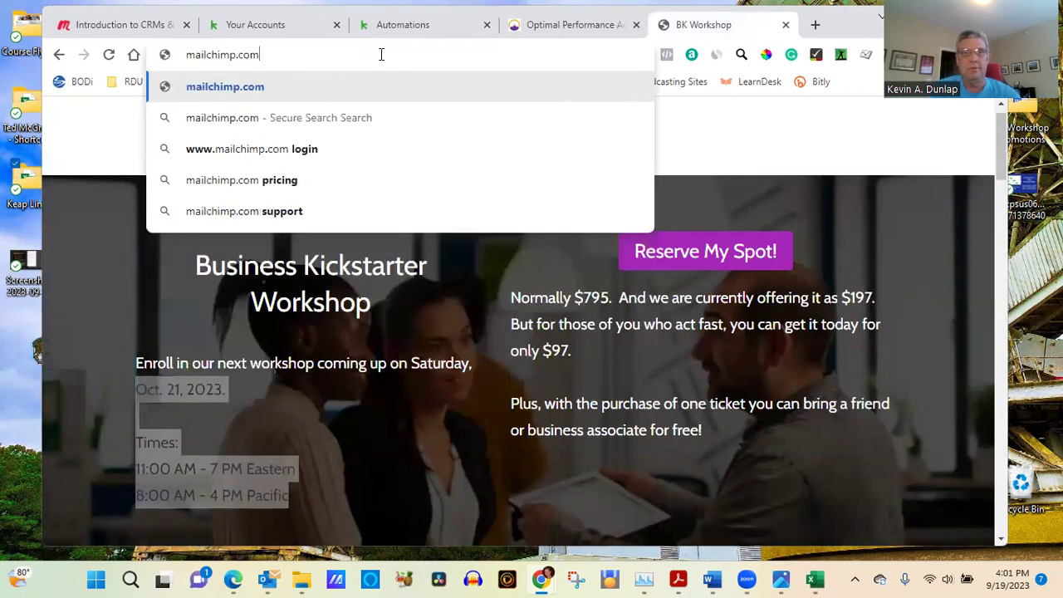
pyautogui.press('Return')
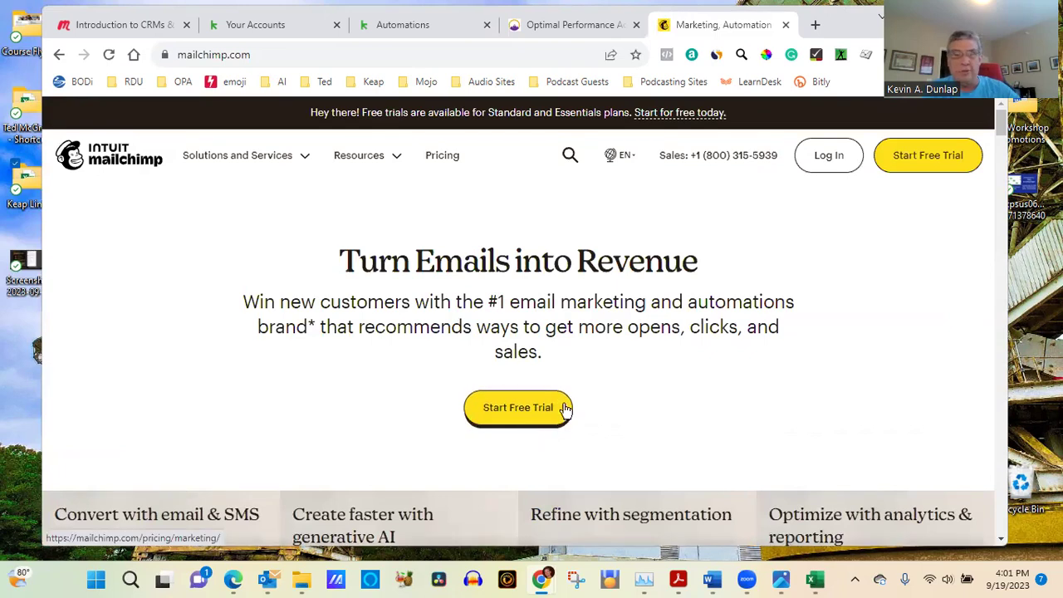
# - Open Mailchimp's pricing page and bring the Premium $350, Standard $20, Essentials $13 and Free cards into view
pyautogui.click(503, 405)
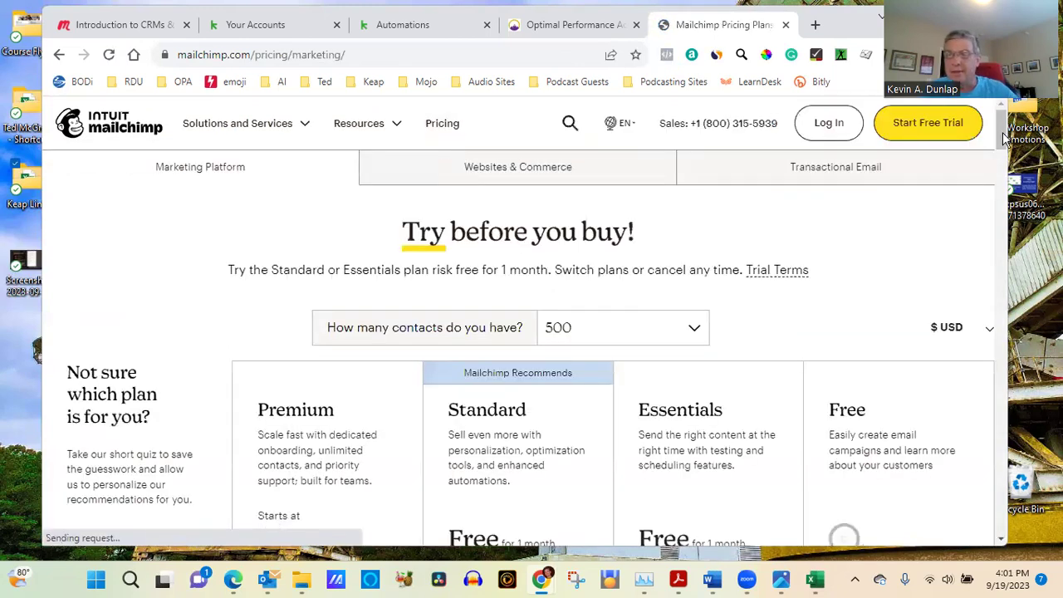
pyautogui.moveTo(1005, 137)
pyautogui.mouseDown()
pyautogui.moveTo(1008, 162)
pyautogui.moveTo(1005, 145)
pyautogui.mouseUp()
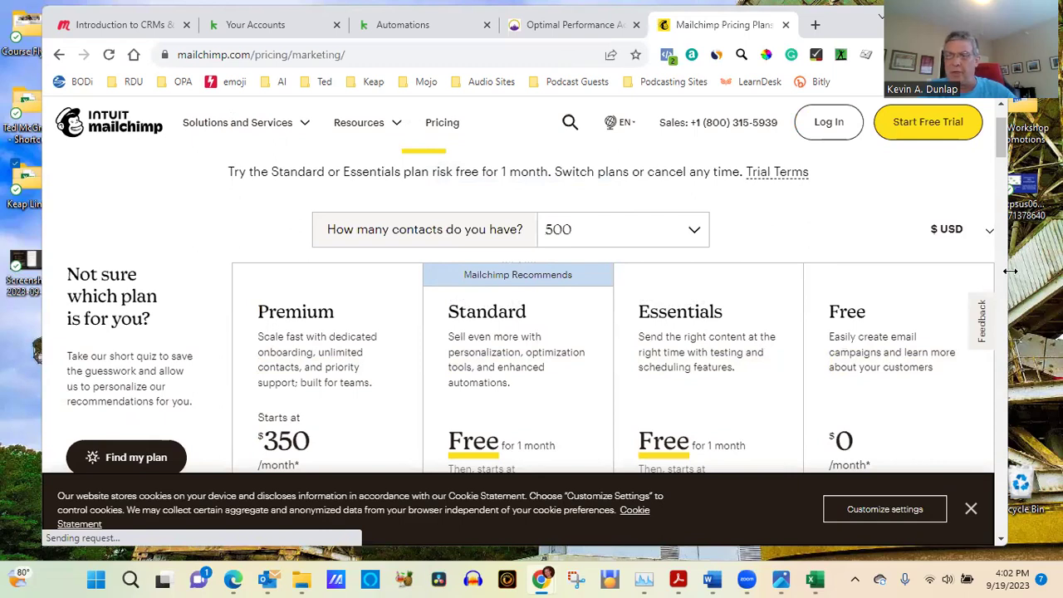
pyautogui.moveTo(1007, 137); pyautogui.dragTo(1000, 164)
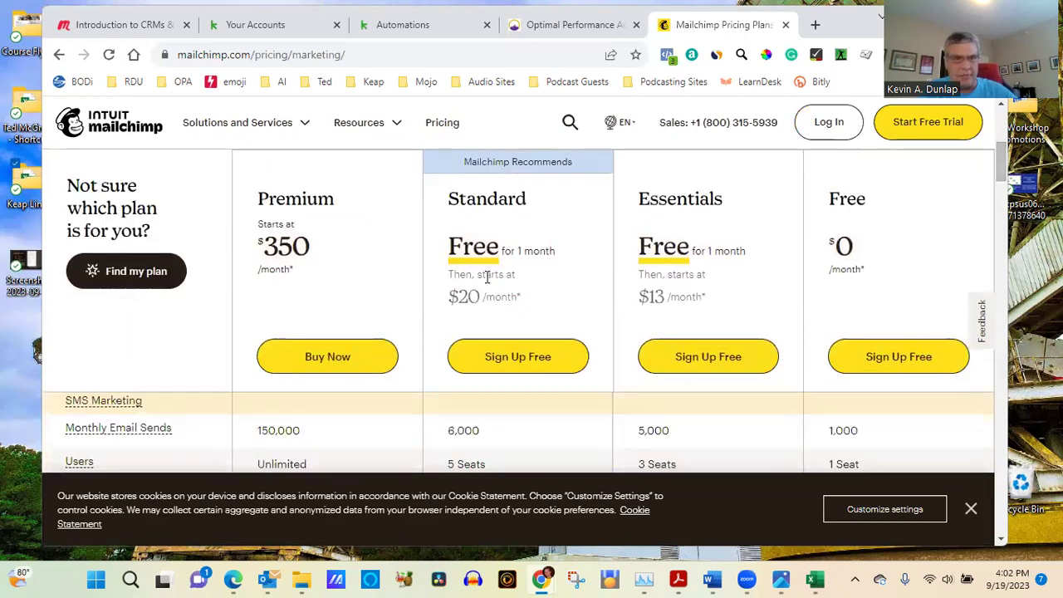
# - Highlight the Free plan's 1,000 monthly email sends and its 30-day email support limit
pyautogui.moveTo(874, 439); pyautogui.dragTo(829, 431)
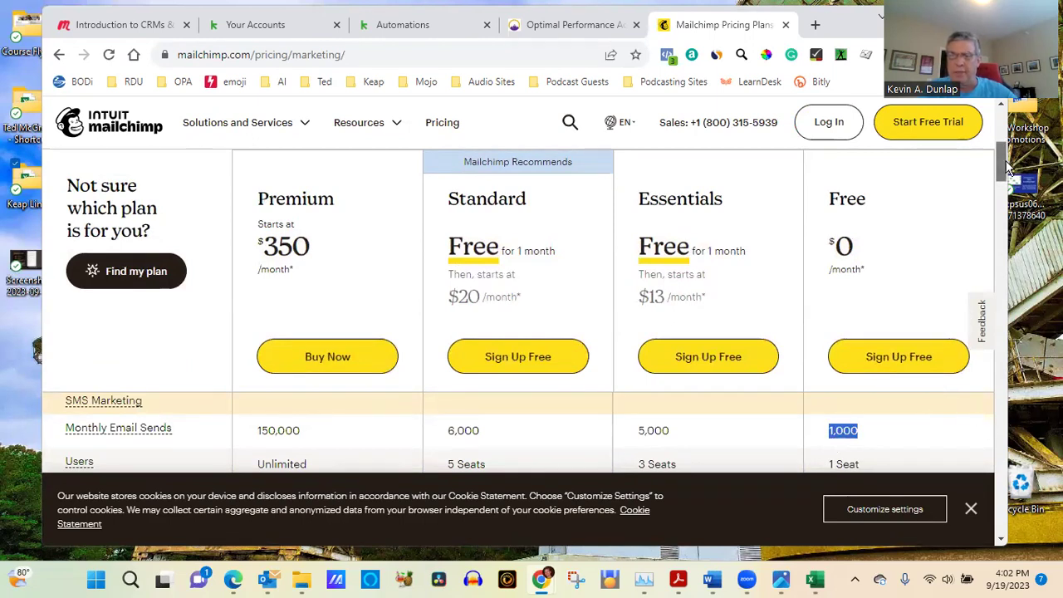
pyautogui.moveTo(1009, 171); pyautogui.dragTo(1009, 177)
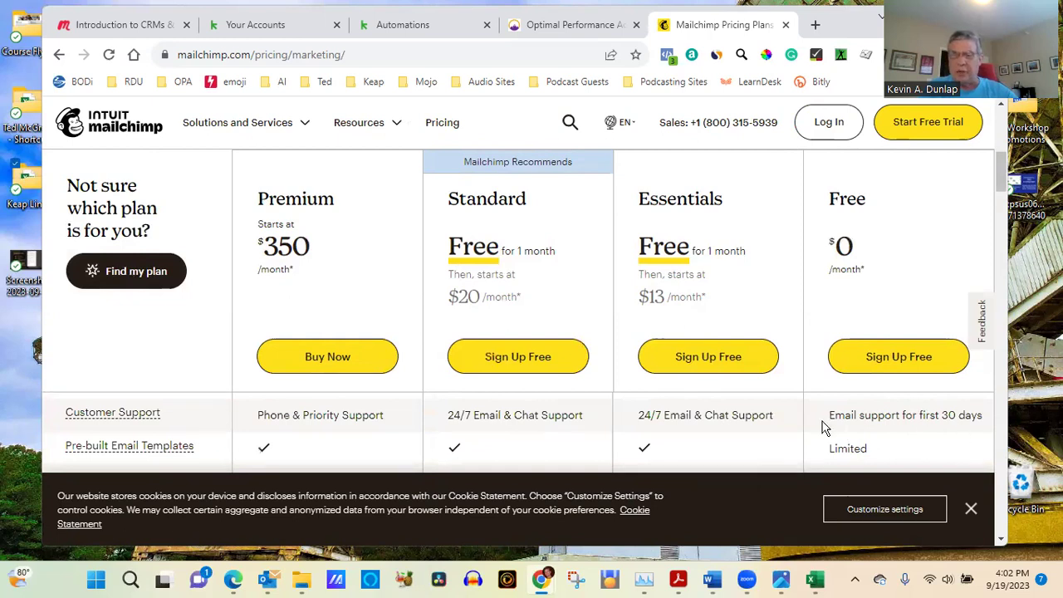
pyautogui.moveTo(862, 415); pyautogui.dragTo(987, 431)
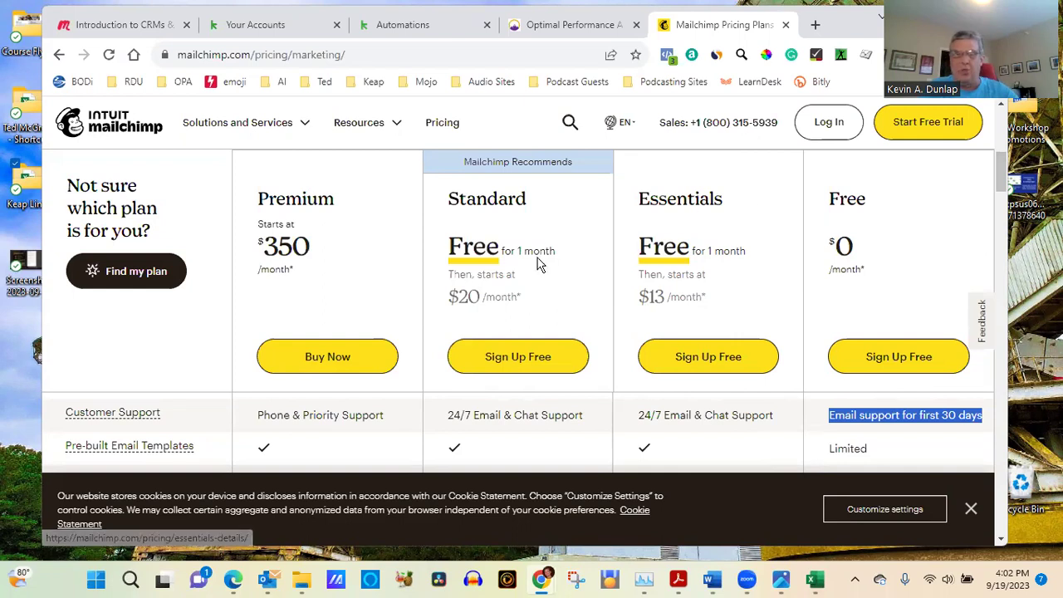
pyautogui.moveTo(470, 198); pyautogui.dragTo(513, 201)
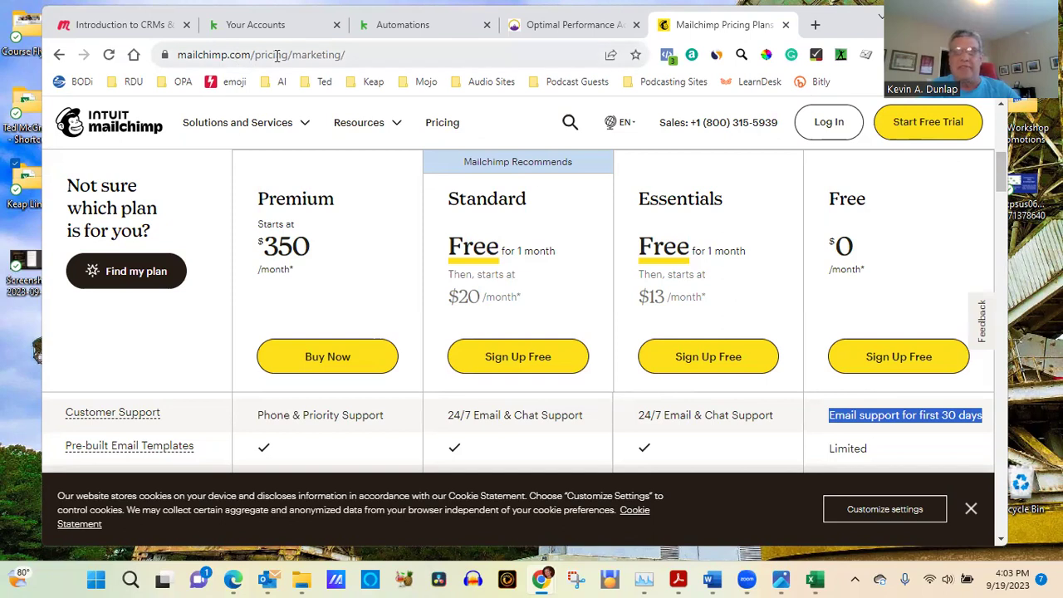
pyautogui.moveTo(296, 33)
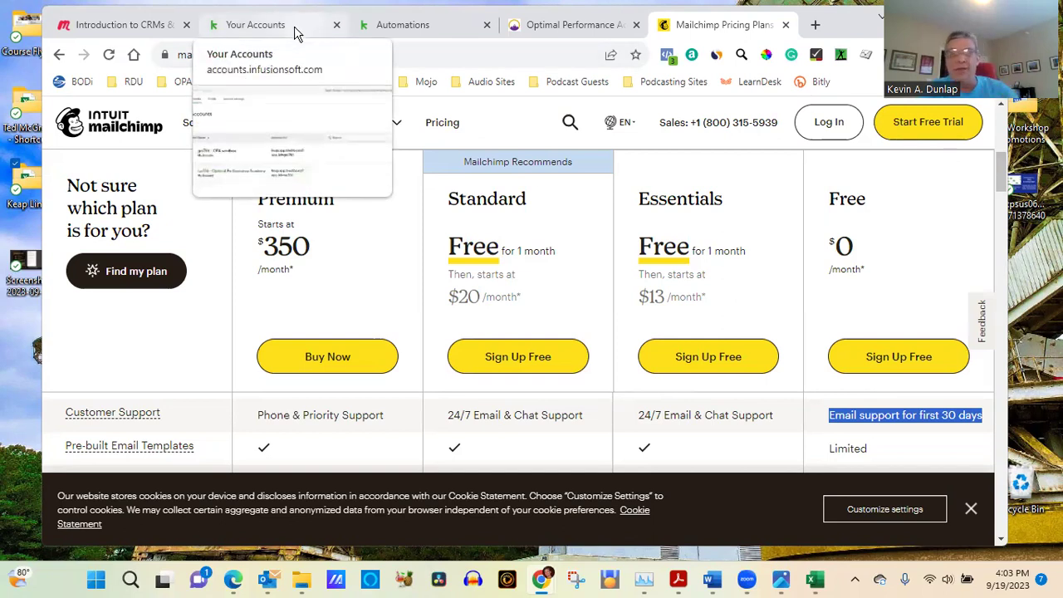
# - Switch back to the Keap Automations browser tab
pyautogui.click(394, 29)
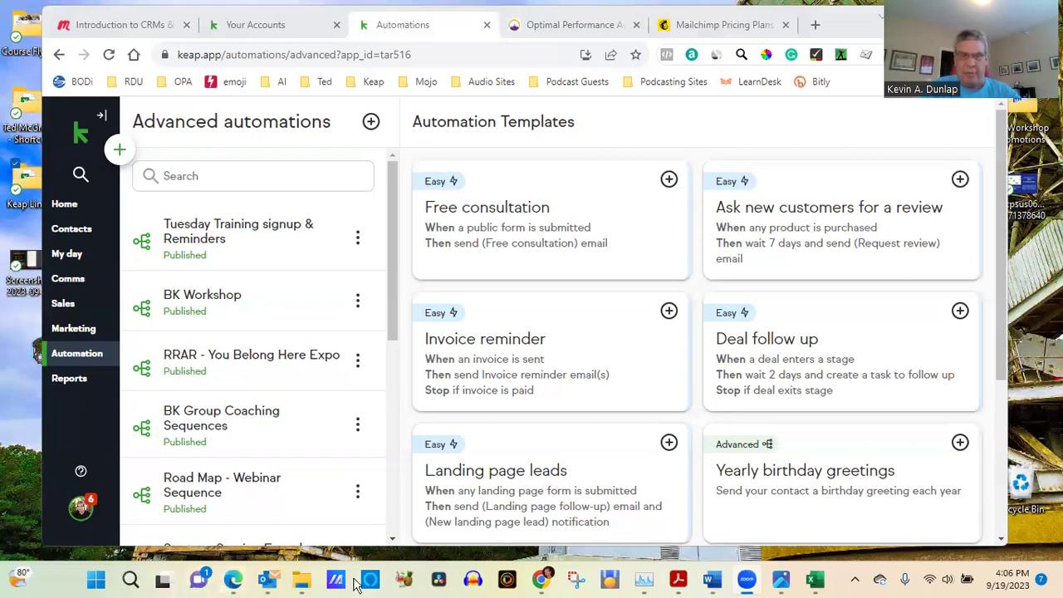
pyautogui.click(266, 580)
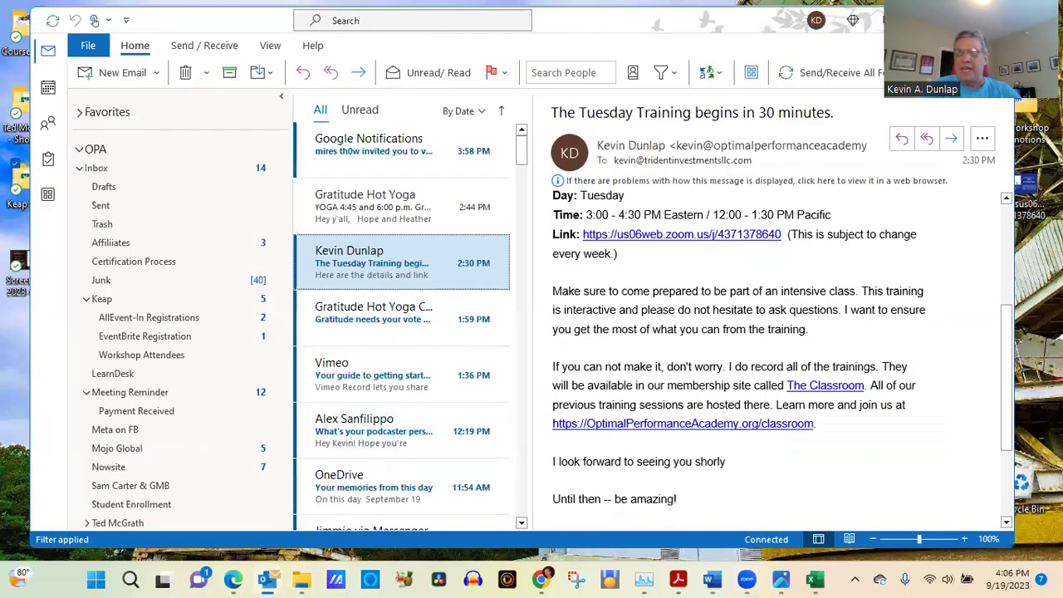
pyautogui.click(267, 580)
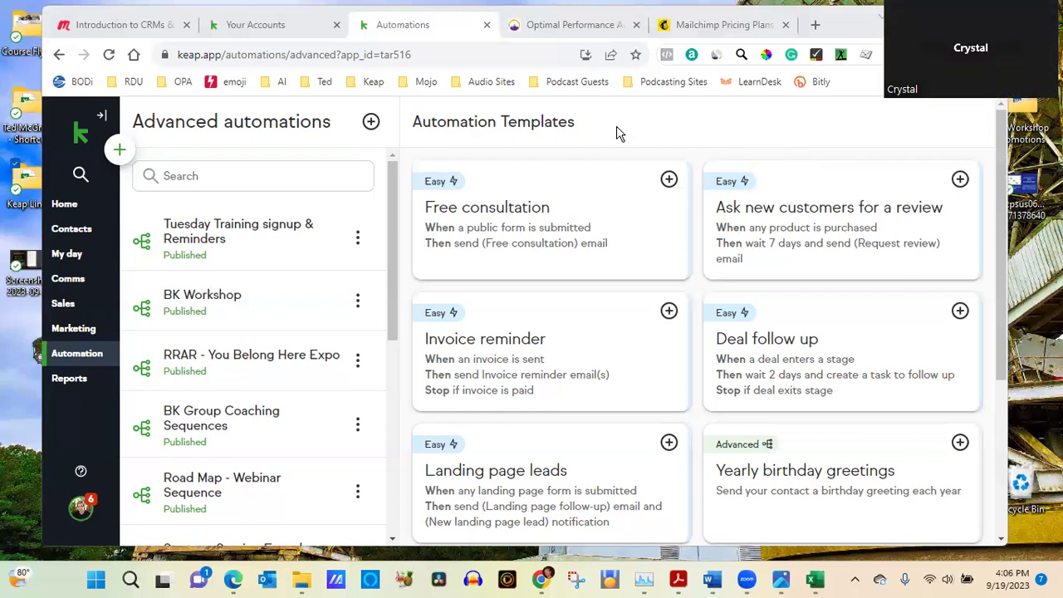
# - Highlight the Automation Templates heading and open the RRAR - You Belong Here Expo row's action menu
pyautogui.moveTo(573, 123); pyautogui.dragTo(413, 130)
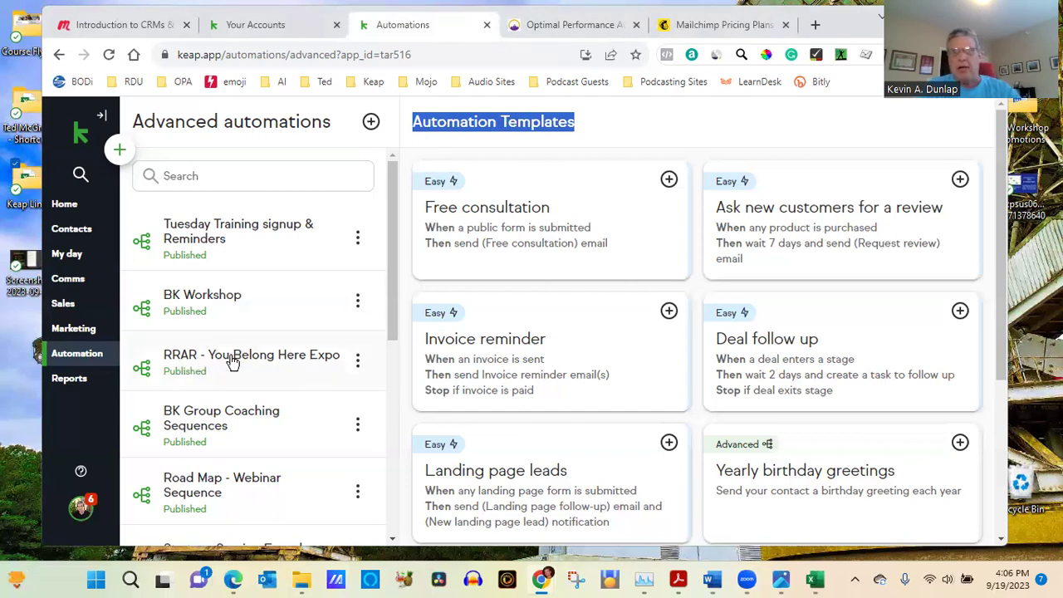
pyautogui.click(358, 363)
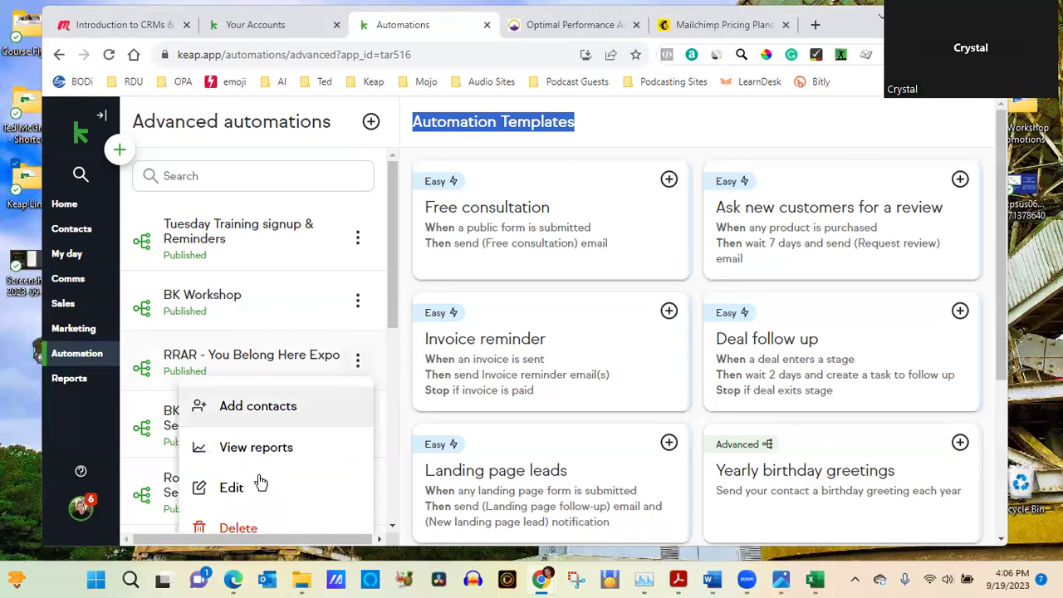
# - Edit the RRAR - You Belong Here Expo campaign and view the Lead Magnet goal's landing page form configuration
pyautogui.click(256, 487)
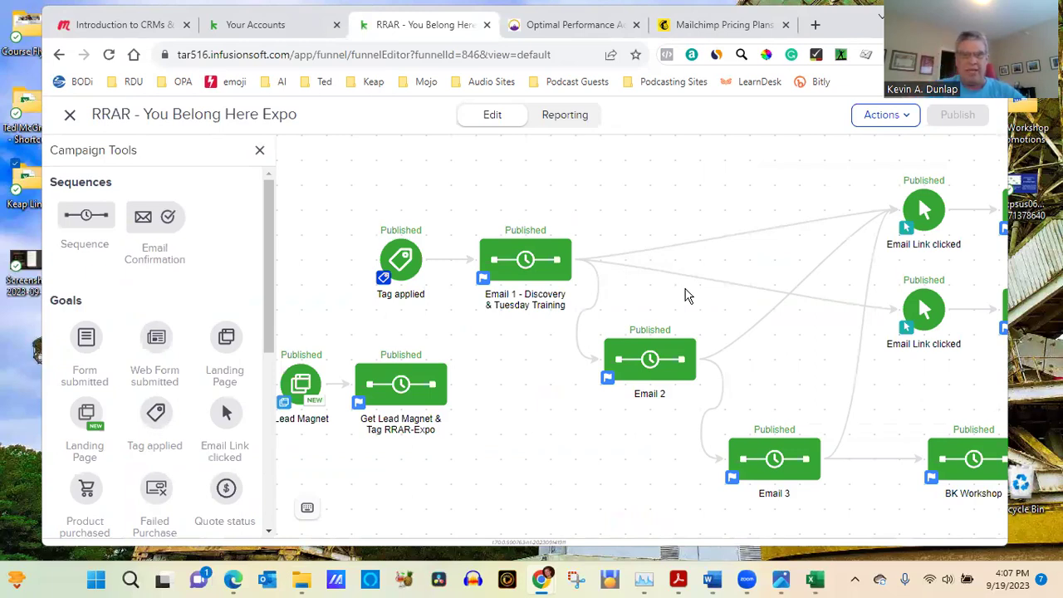
pyautogui.moveTo(517, 480); pyautogui.dragTo(581, 461)
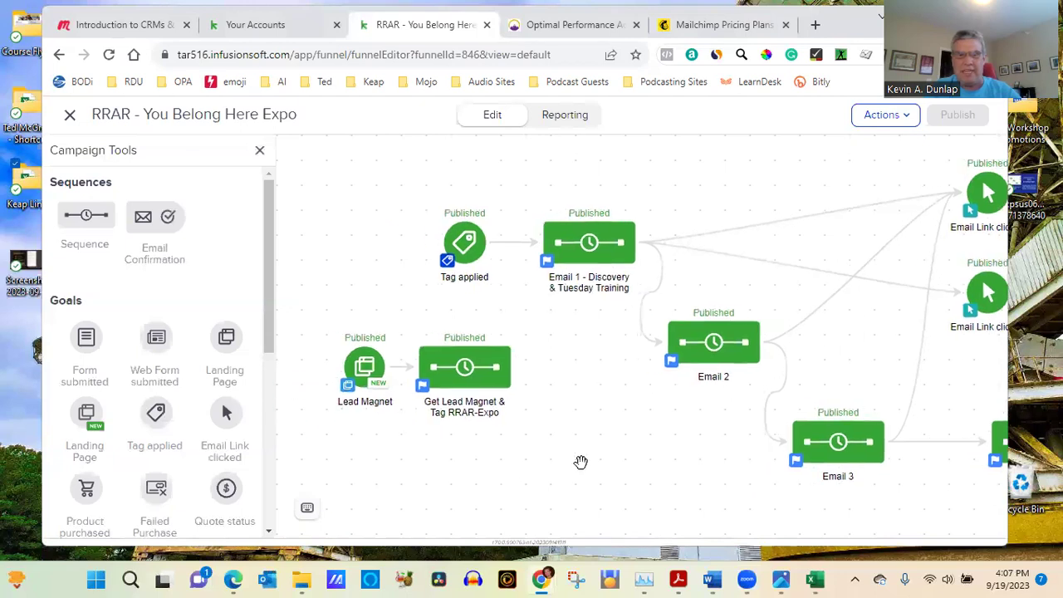
pyautogui.moveTo(364, 370)
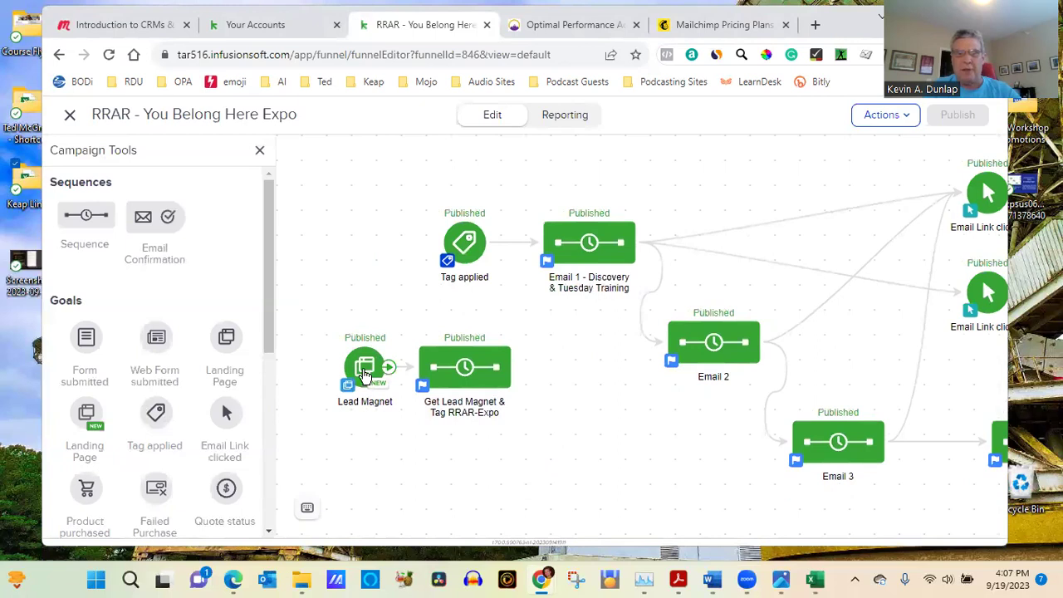
pyautogui.rightClick(364, 374)
pyautogui.click(428, 411)
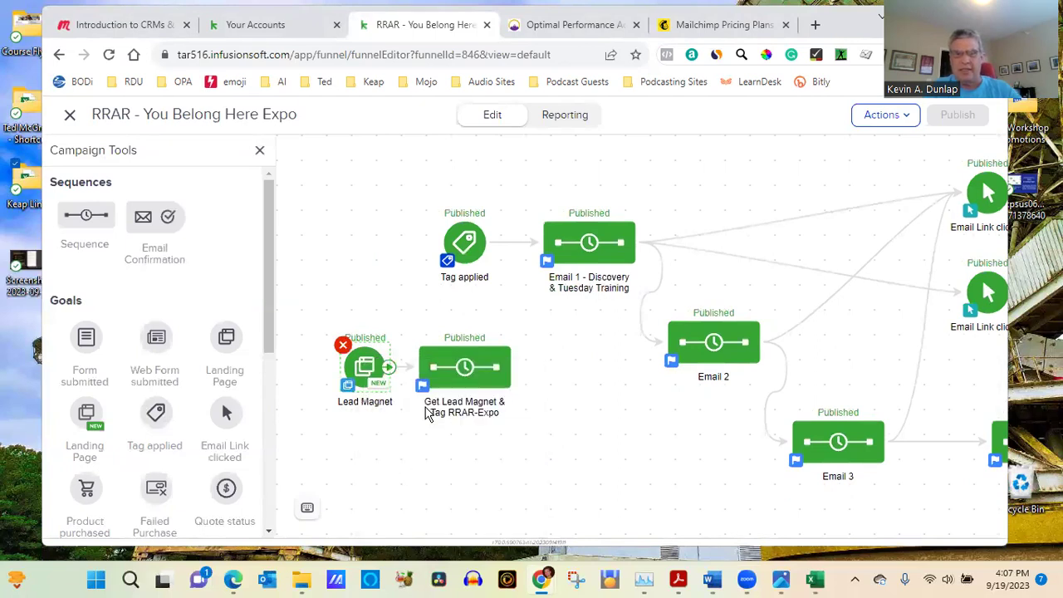
pyautogui.click(553, 375)
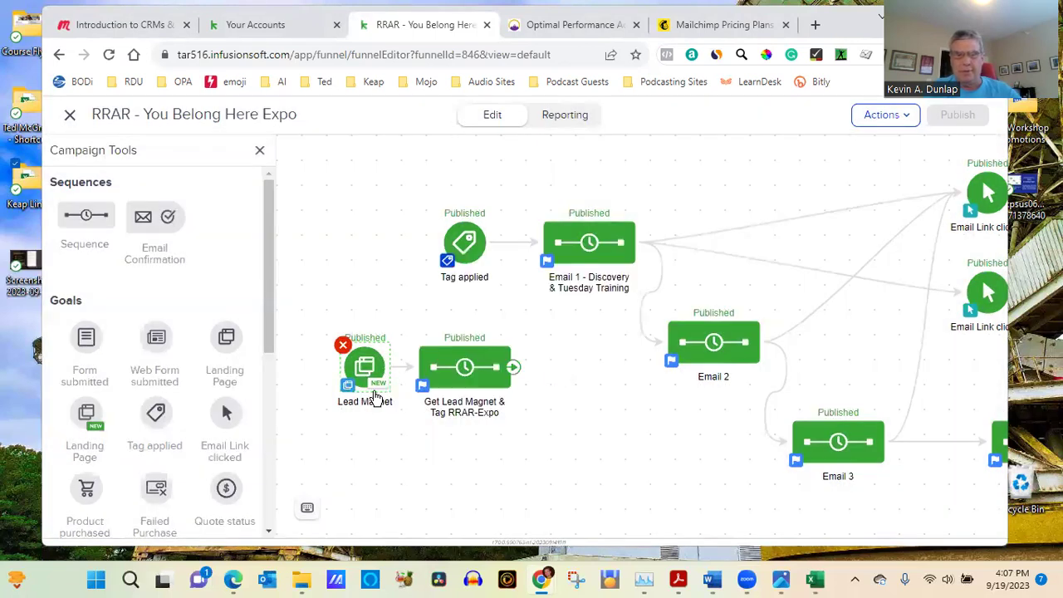
pyautogui.rightClick(361, 367)
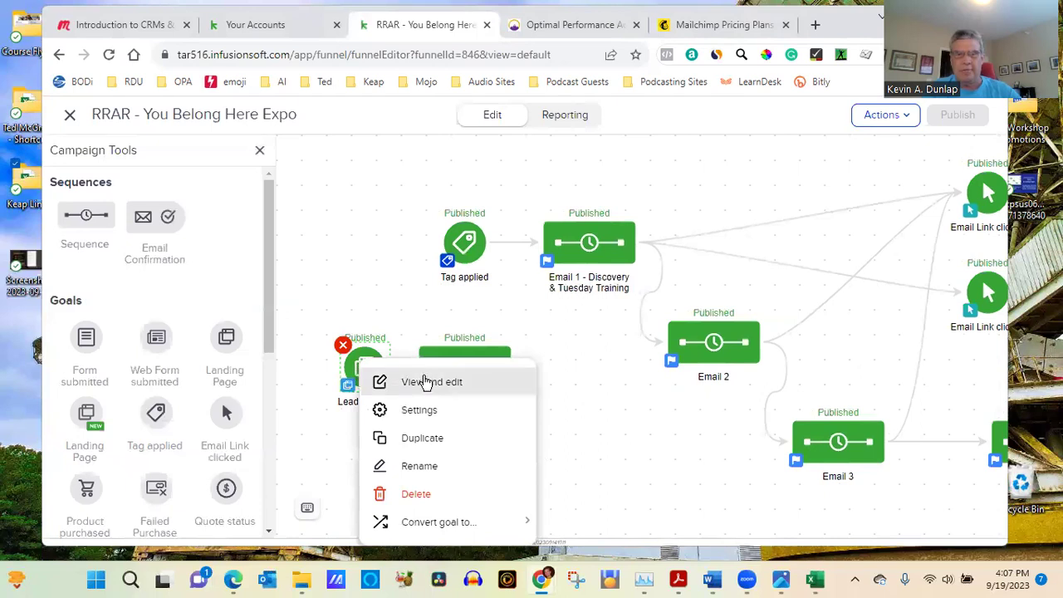
pyautogui.click(426, 382)
# - Open the A Realtor's Guide landing page in the editor and scroll through its 'Get Your Copy Today' content
pyautogui.click(702, 328)
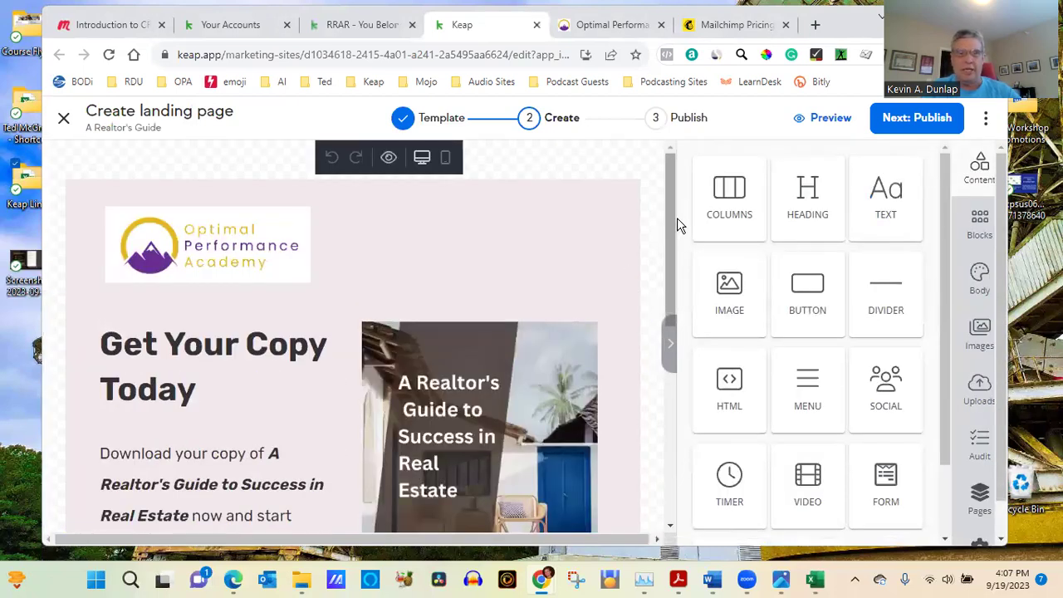
pyautogui.scroll(-3, 674, 282)
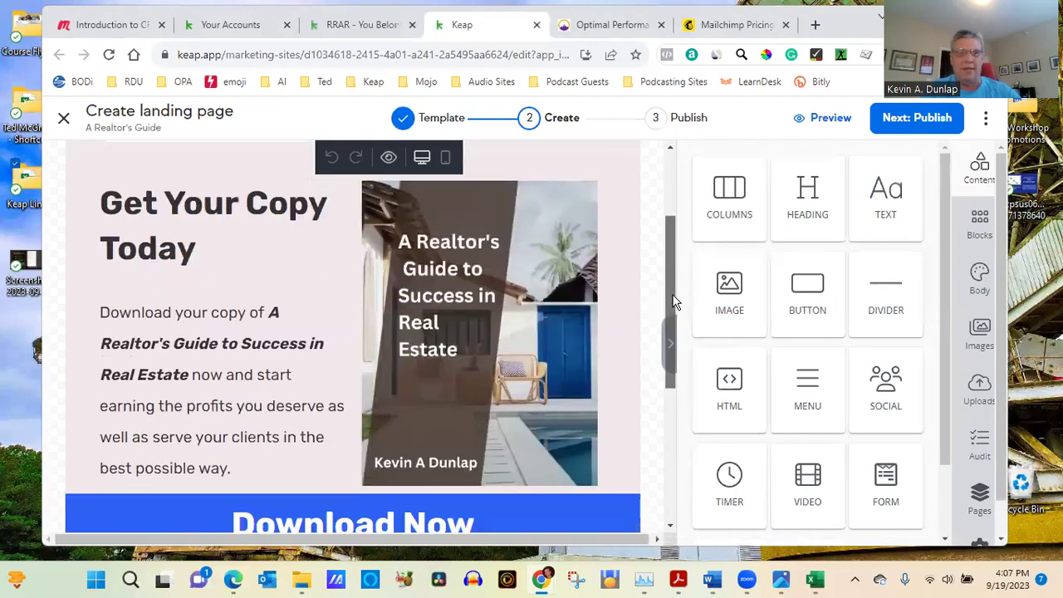
pyautogui.scroll(-1, 674, 302)
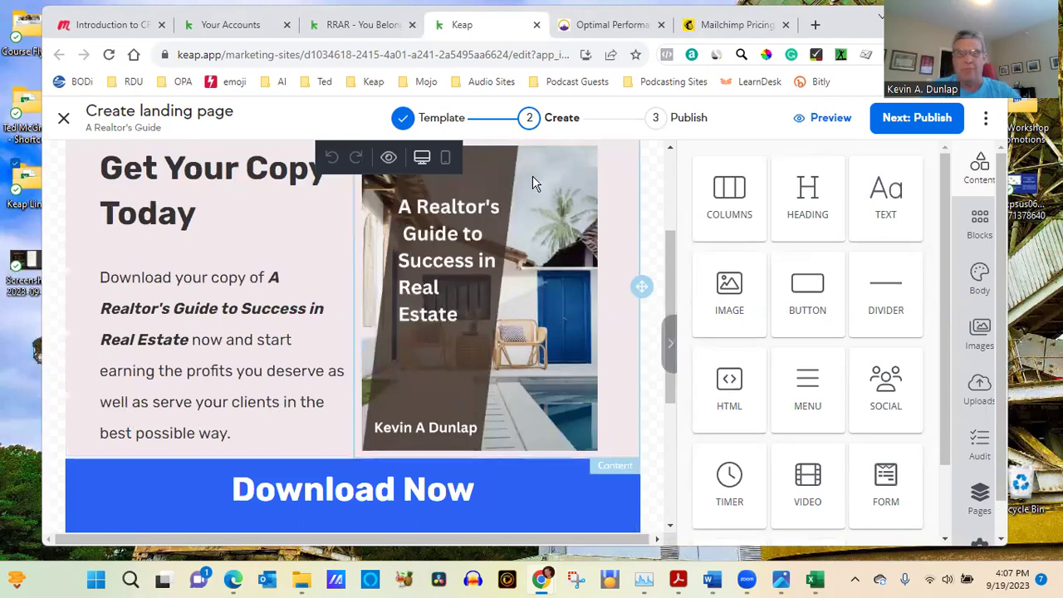
pyautogui.click(532, 337)
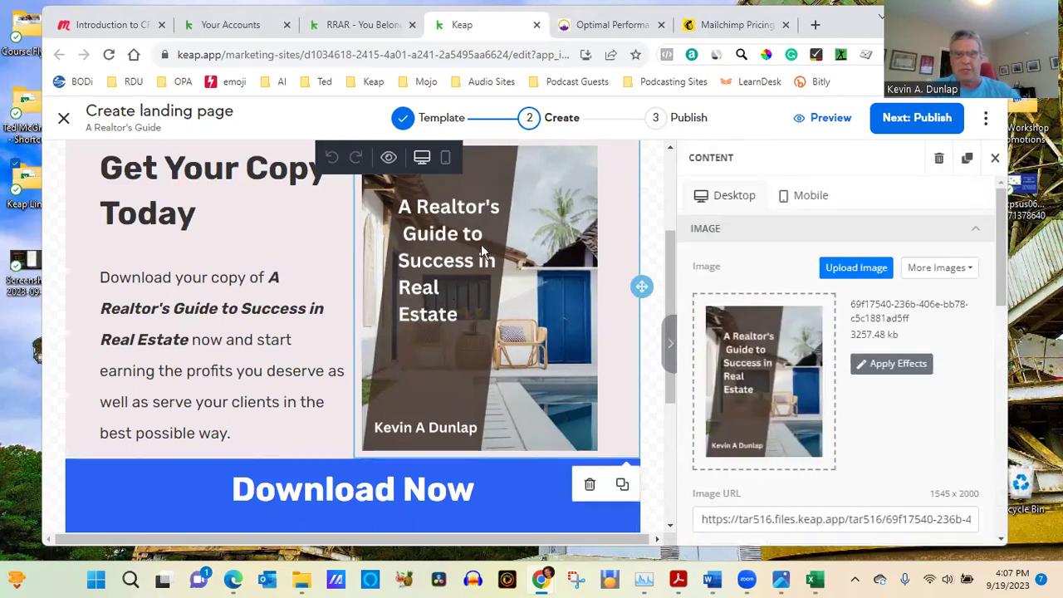
pyautogui.moveTo(676, 272); pyautogui.dragTo(637, 379)
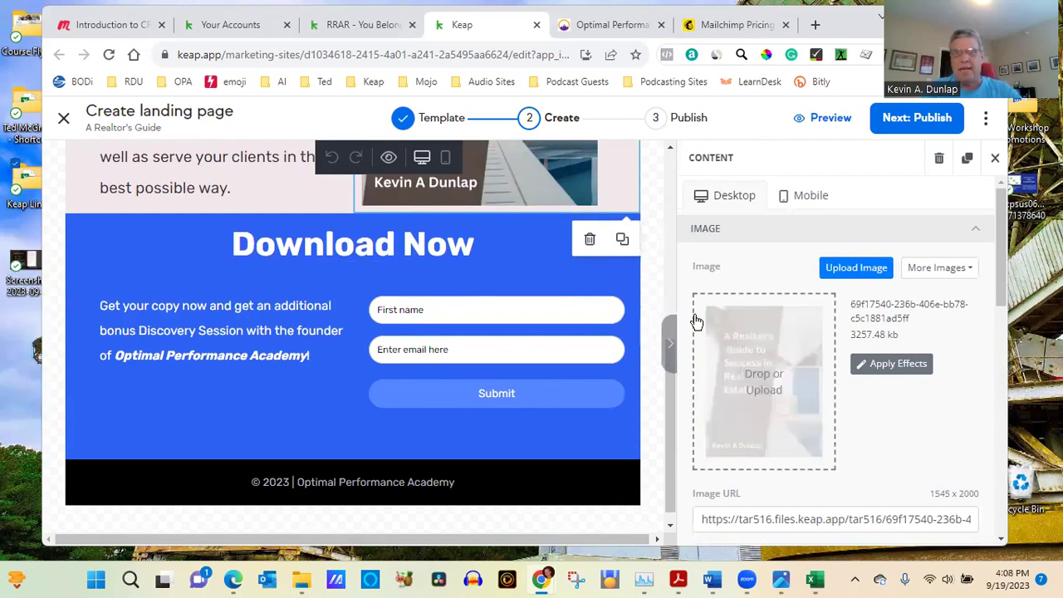
pyautogui.moveTo(674, 425); pyautogui.dragTo(681, 268)
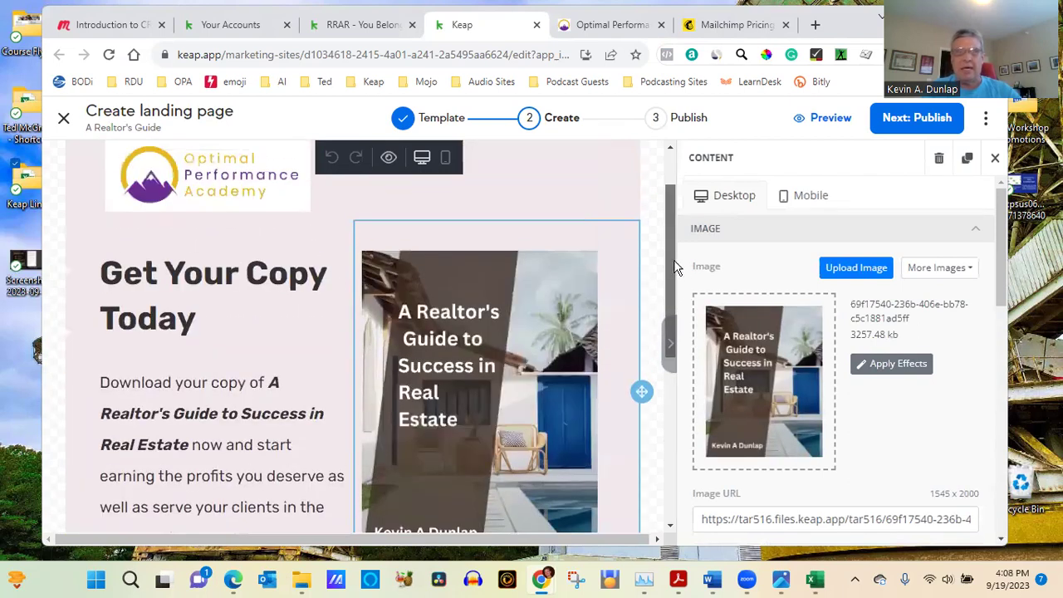
pyautogui.moveTo(673, 239); pyautogui.dragTo(669, 294)
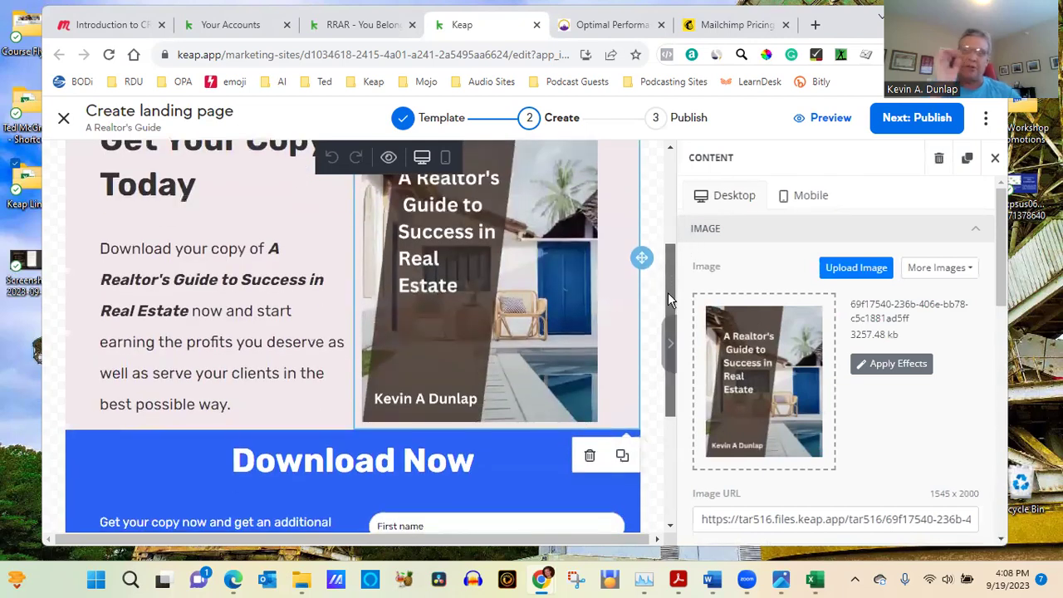
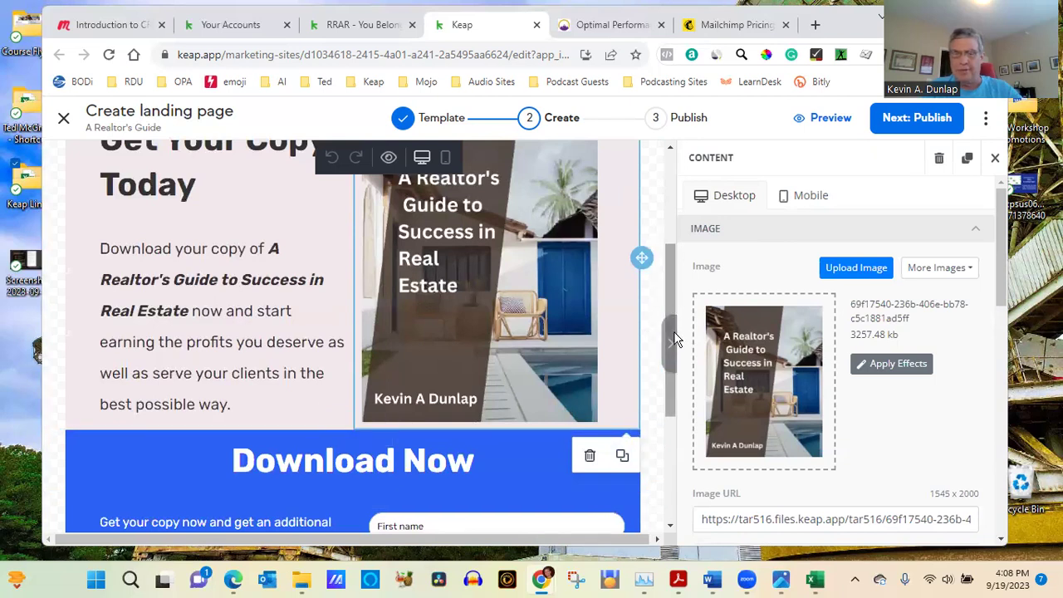
# - Set the A Realtor's Guide form's submit button Page to Thank You
pyautogui.scroll(-2, 677, 339)
pyautogui.click(540, 388)
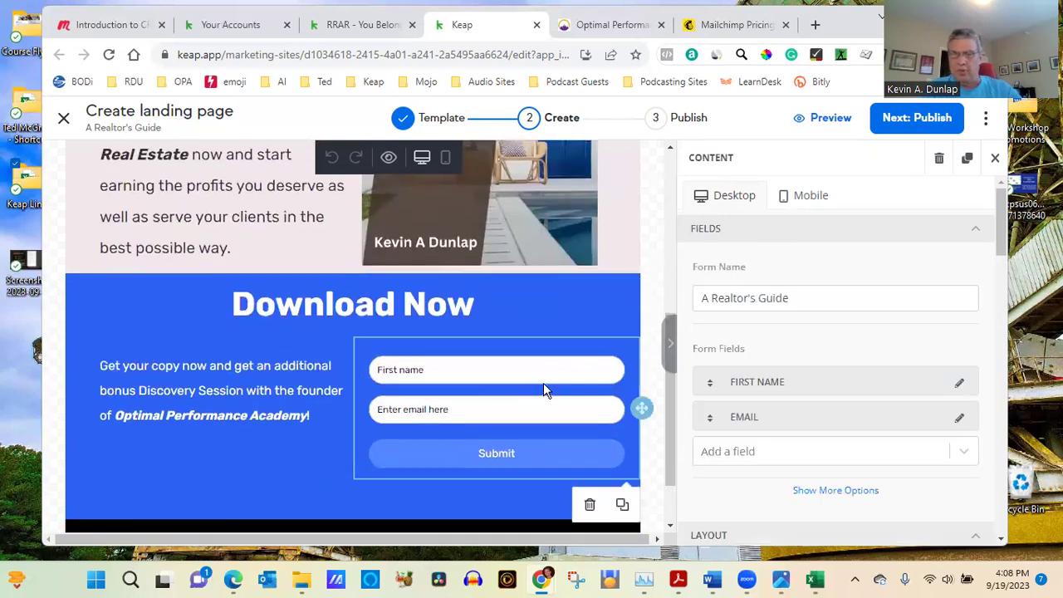
pyautogui.moveTo(1004, 218); pyautogui.dragTo(1011, 354)
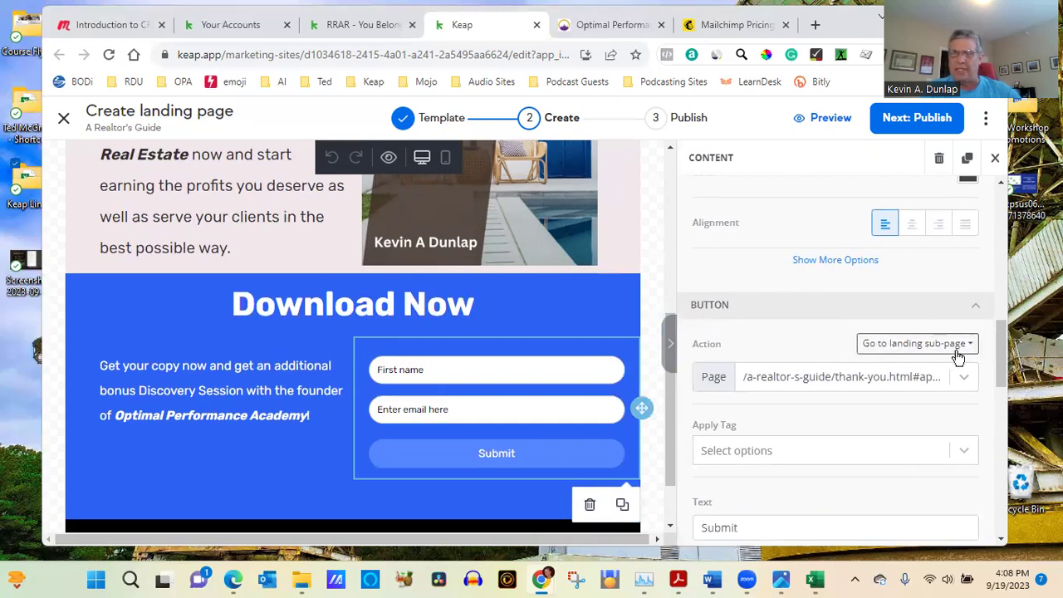
pyautogui.click(897, 385)
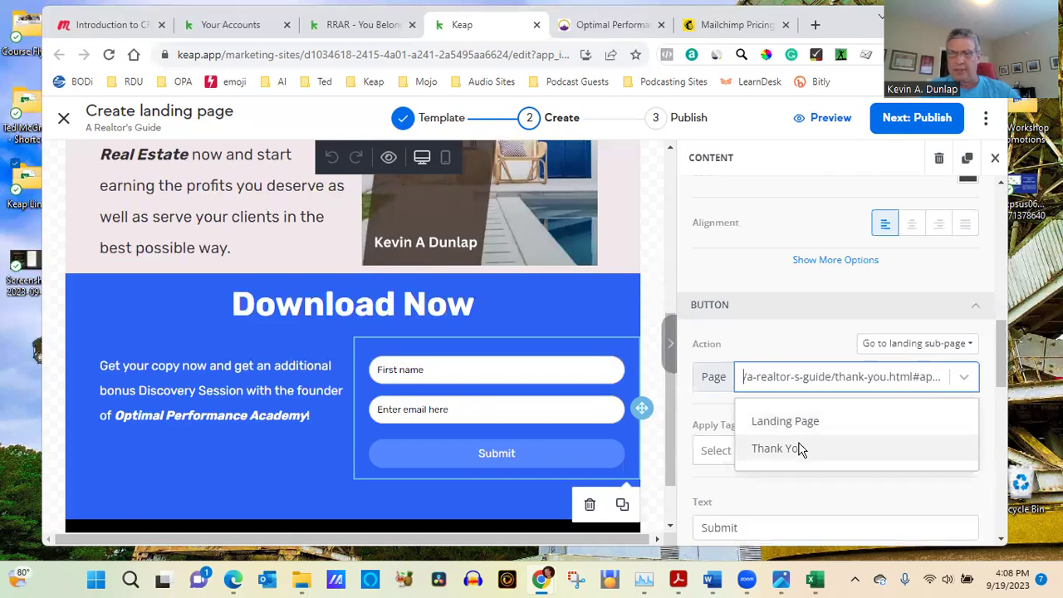
pyautogui.click(801, 449)
pyautogui.click(965, 378)
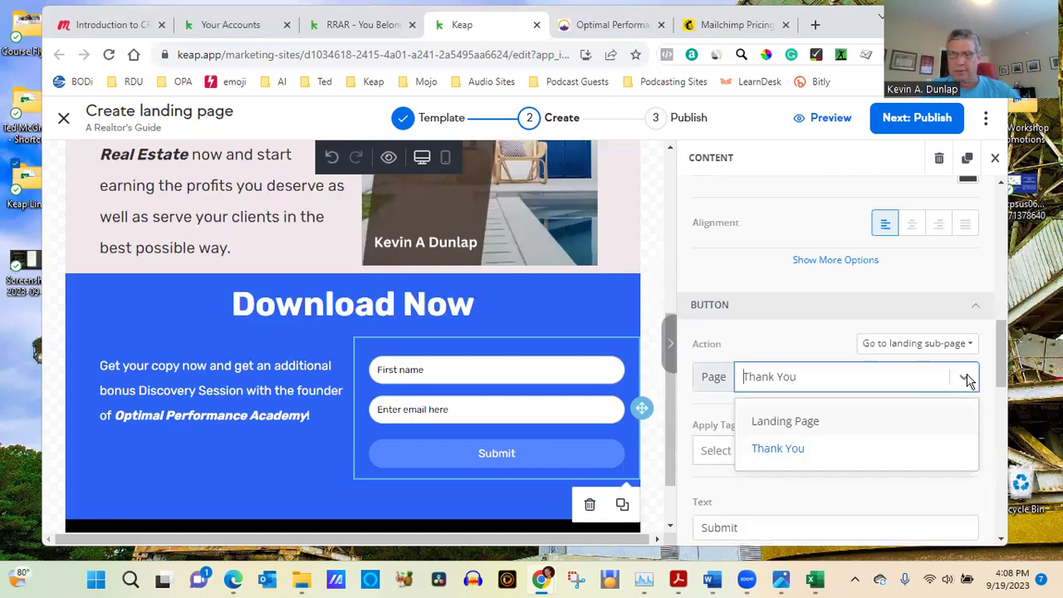
pyautogui.click(814, 450)
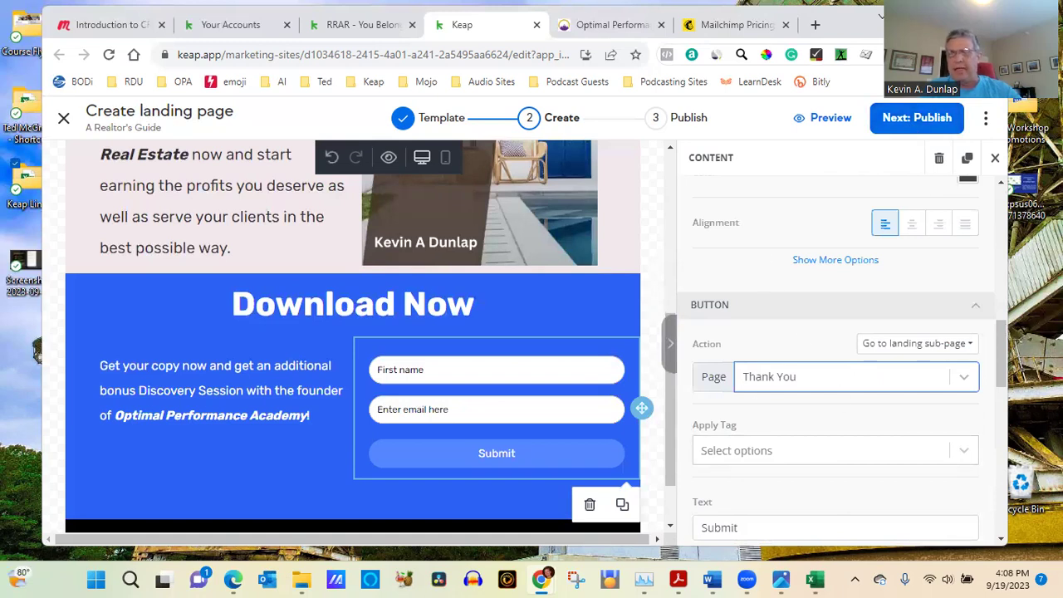
# - Publish the landing page and go back to the RRAR campaign
pyautogui.click(929, 121)
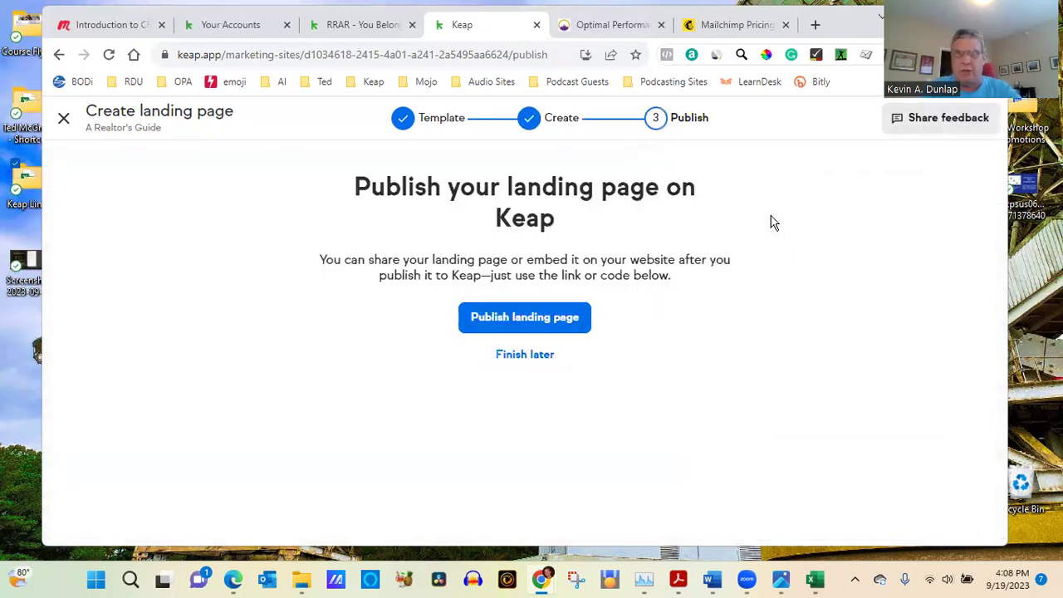
pyautogui.click(541, 327)
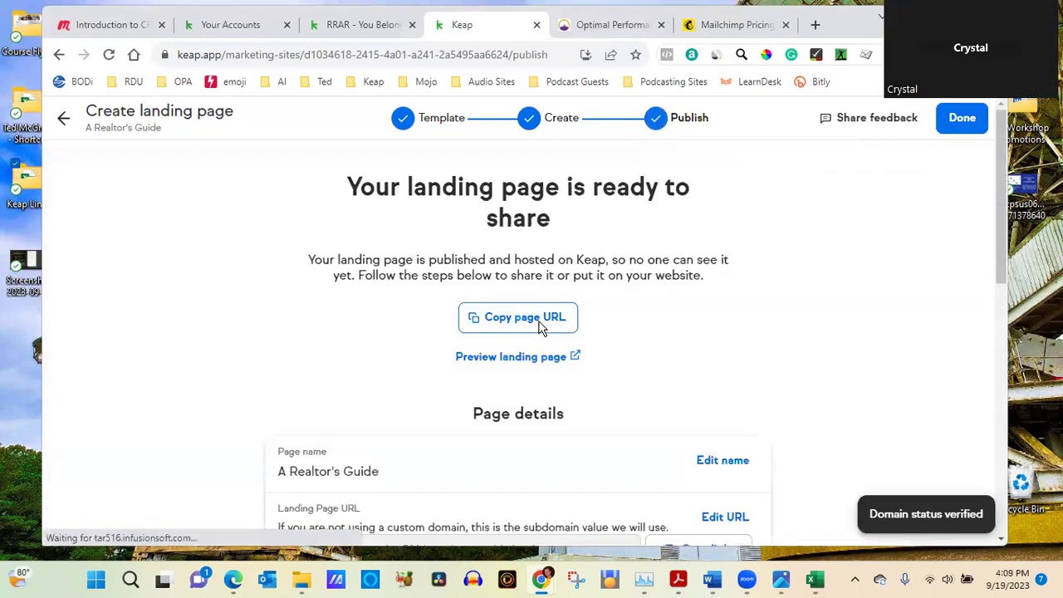
pyautogui.click(962, 119)
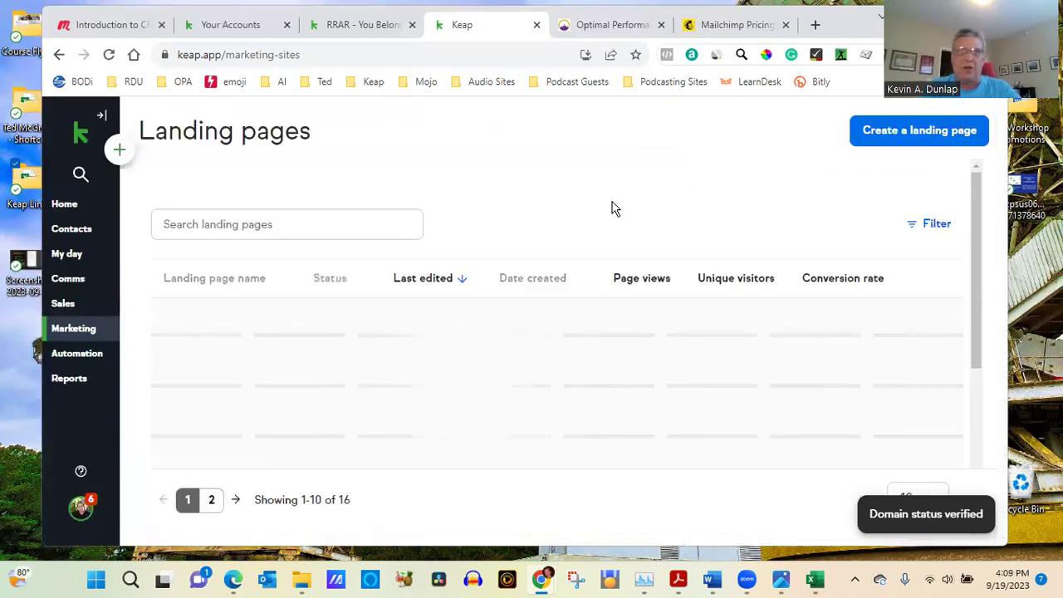
pyautogui.click(333, 26)
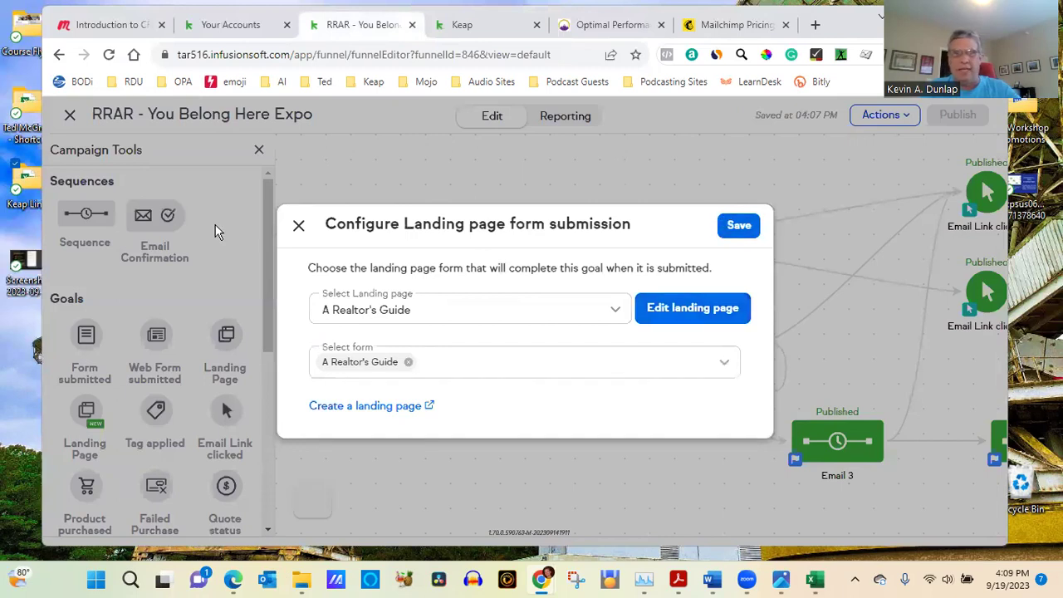
# - Open the Lead Magnet Sent email in the Get Lead Magnet & Tag RRAR-Expo sequence
pyautogui.click(298, 225)
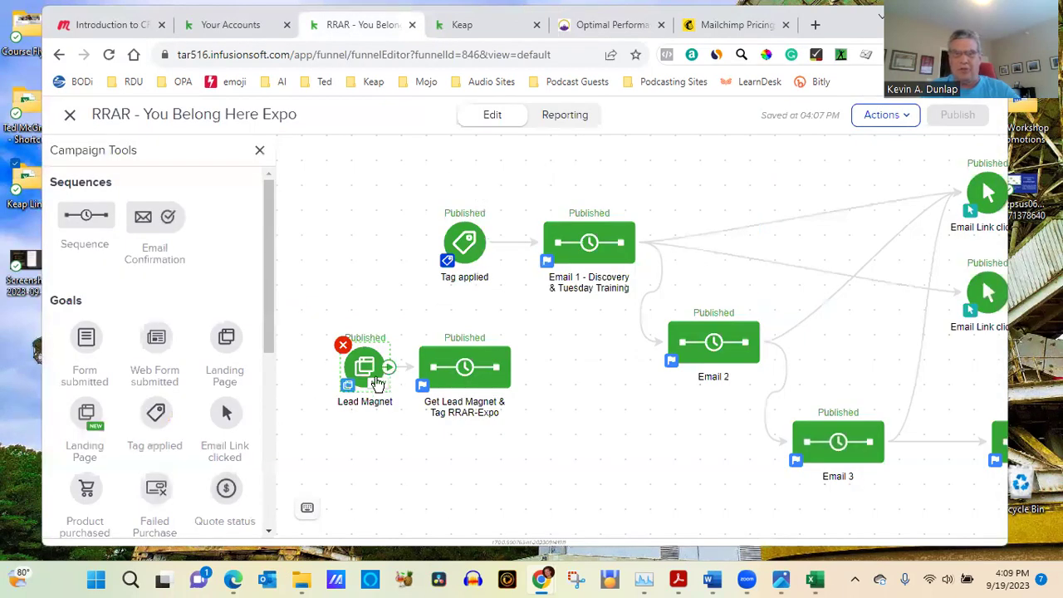
pyautogui.rightClick(480, 364)
pyautogui.click(534, 383)
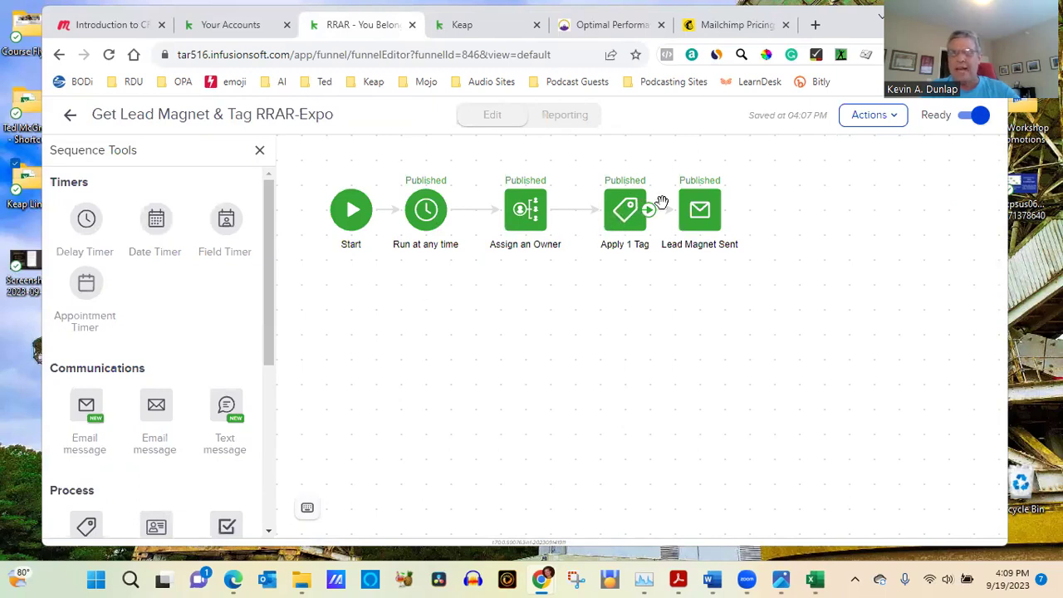
pyautogui.rightClick(692, 208)
pyautogui.click(733, 228)
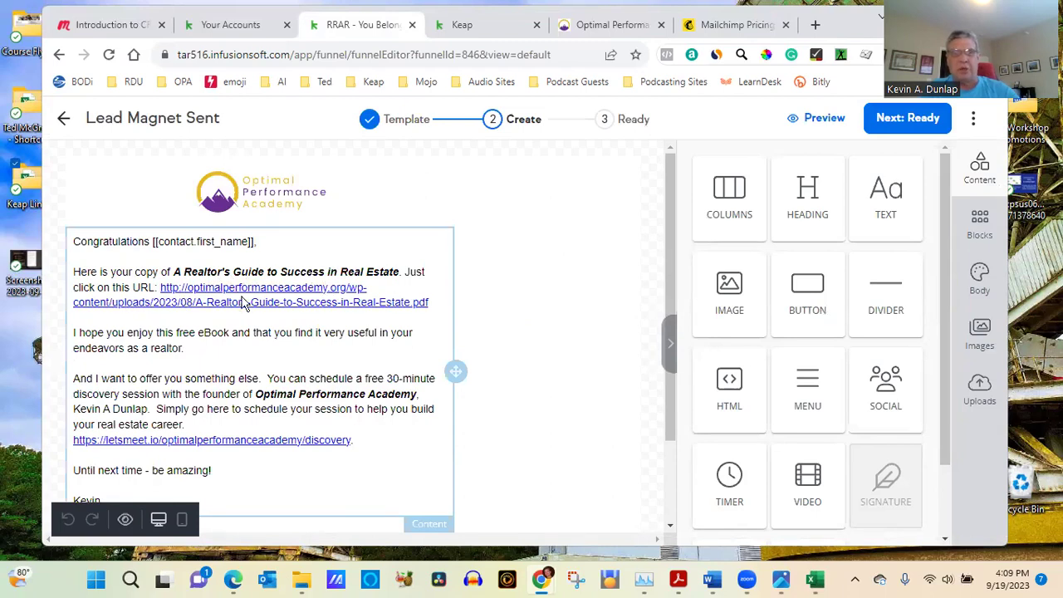
# - Select the email's PDF download link, then go to the Mailchimp pricing tab
pyautogui.click(434, 309)
pyautogui.moveTo(429, 304); pyautogui.dragTo(163, 290)
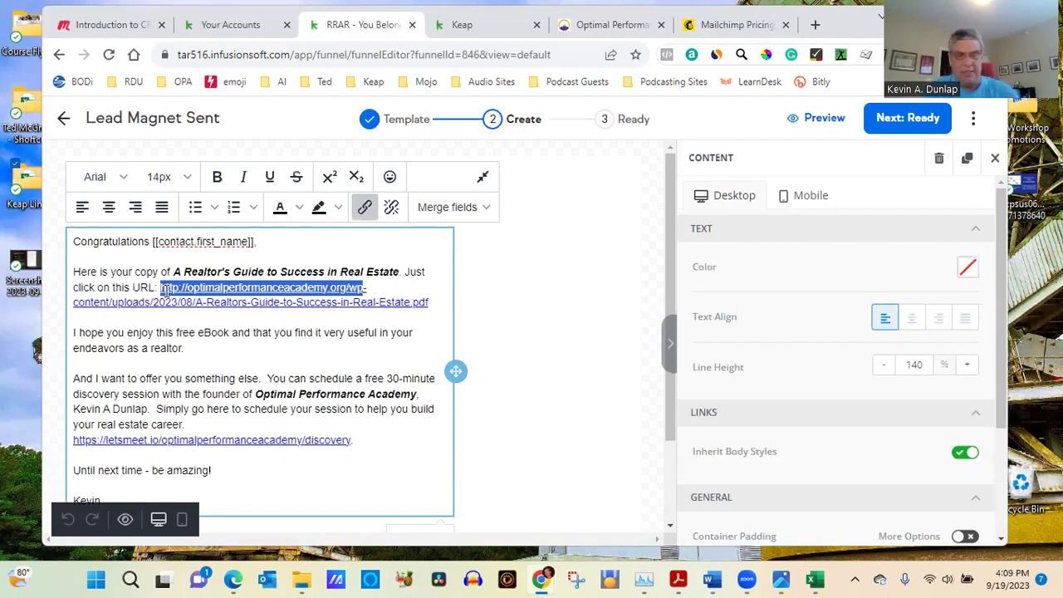
pyautogui.click(721, 26)
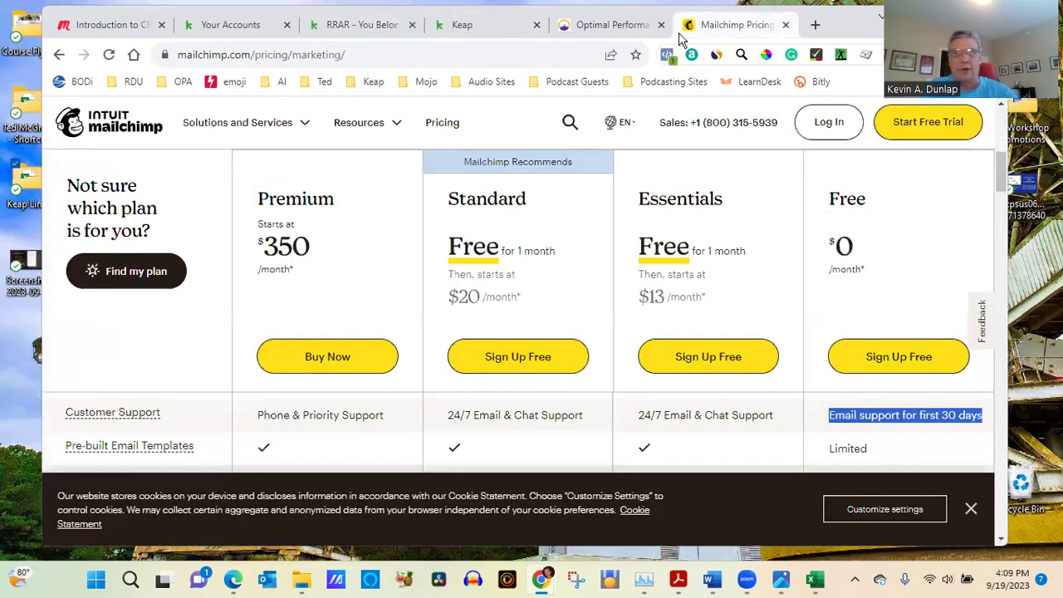
# - Load optimalperformanceacademy.org/wp, then return to the Lead Magnet Sent email editor
pyautogui.click(510, 56)
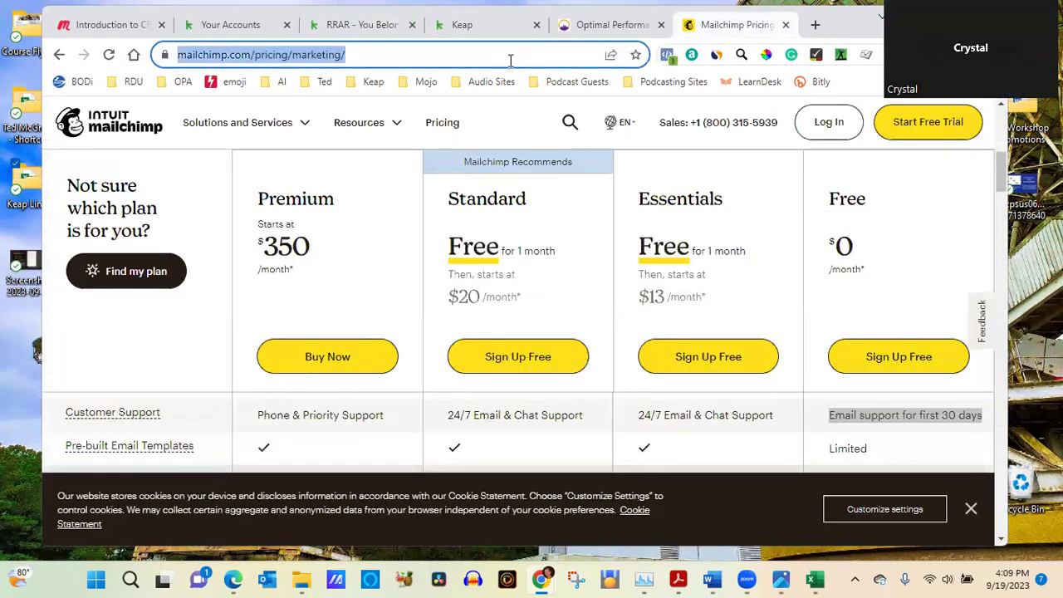
pyautogui.write('optimalperformanceacademy.org/wp')
pyautogui.press('Return')
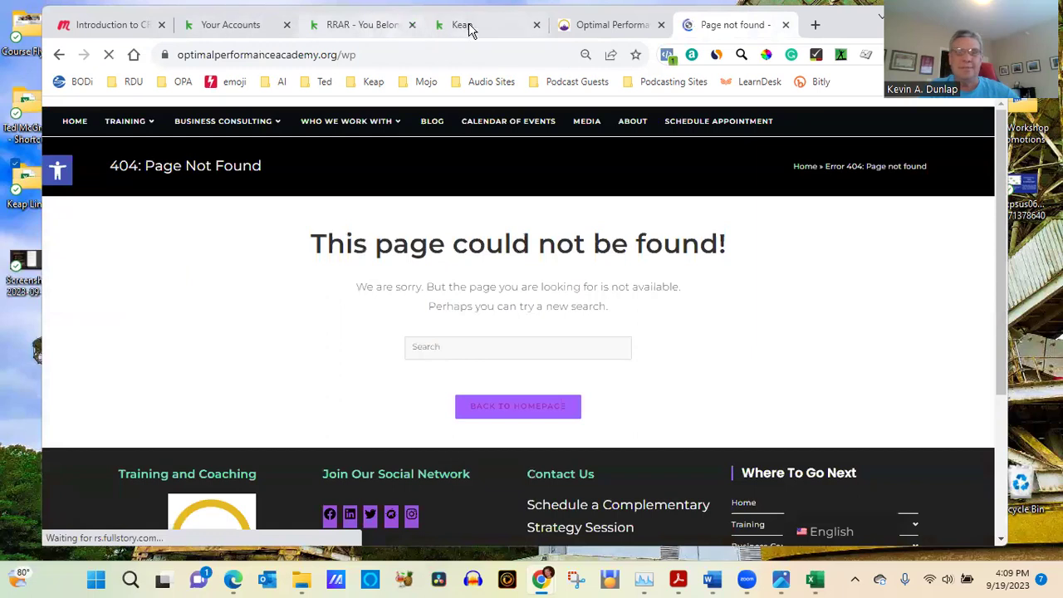
pyautogui.click(466, 28)
pyautogui.click(351, 30)
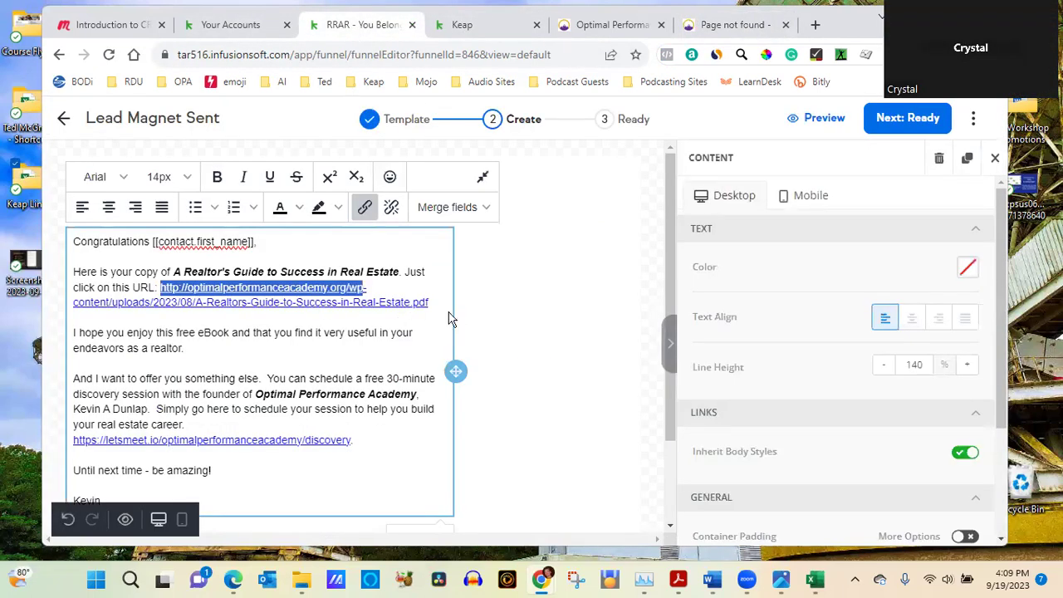
# - Paste the email's PDF download link into another tab to load the eBook PDF
pyautogui.moveTo(439, 303); pyautogui.dragTo(162, 289)
pyautogui.hotkey('ctrl', 'c')
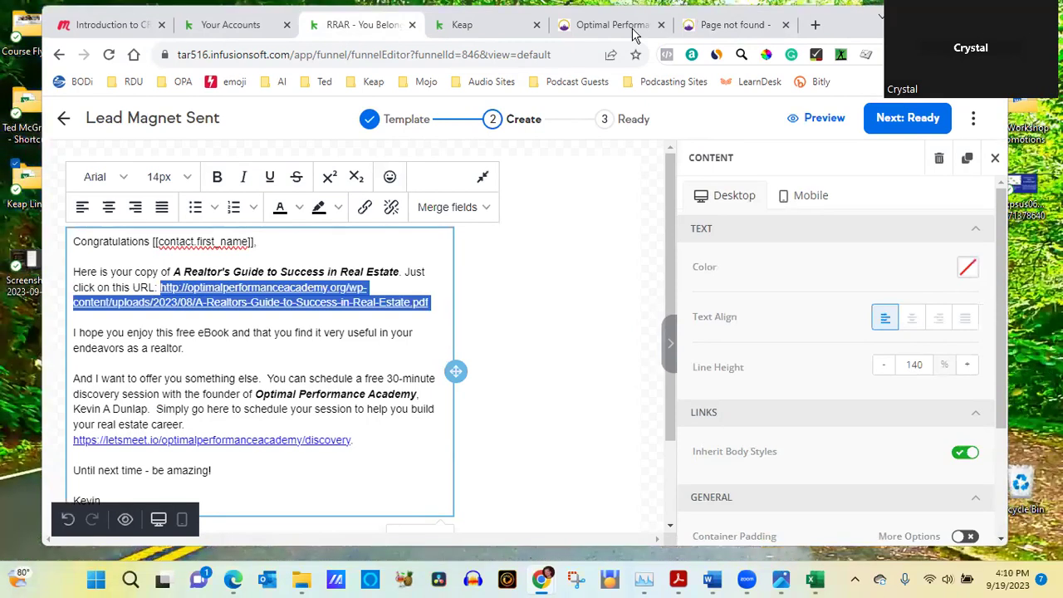
pyautogui.click(729, 23)
pyautogui.click(463, 57)
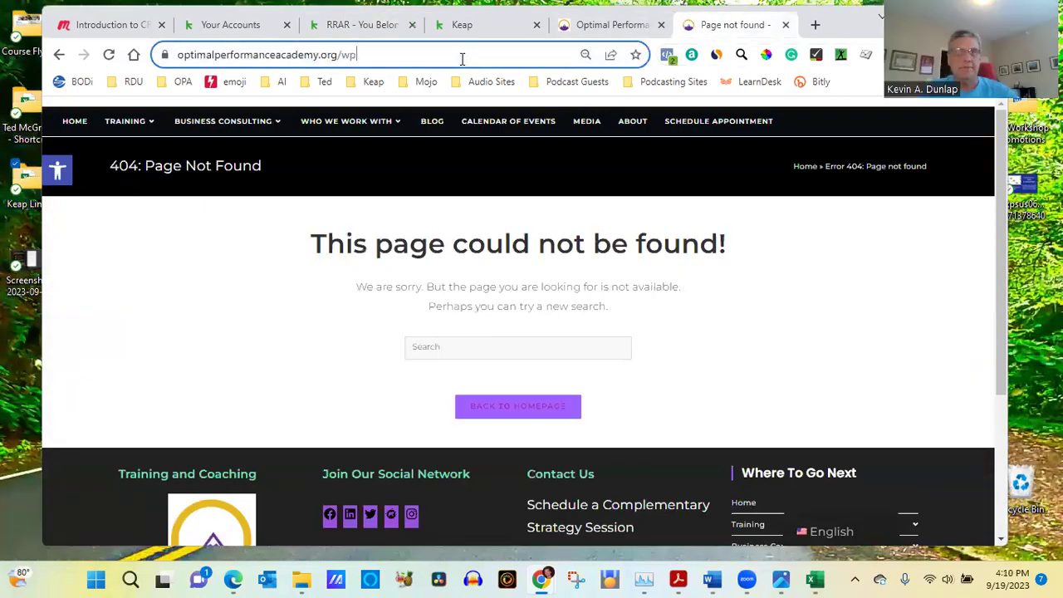
pyautogui.hotkey('ctrl', 'a')
pyautogui.hotkey('ctrl', 'v')
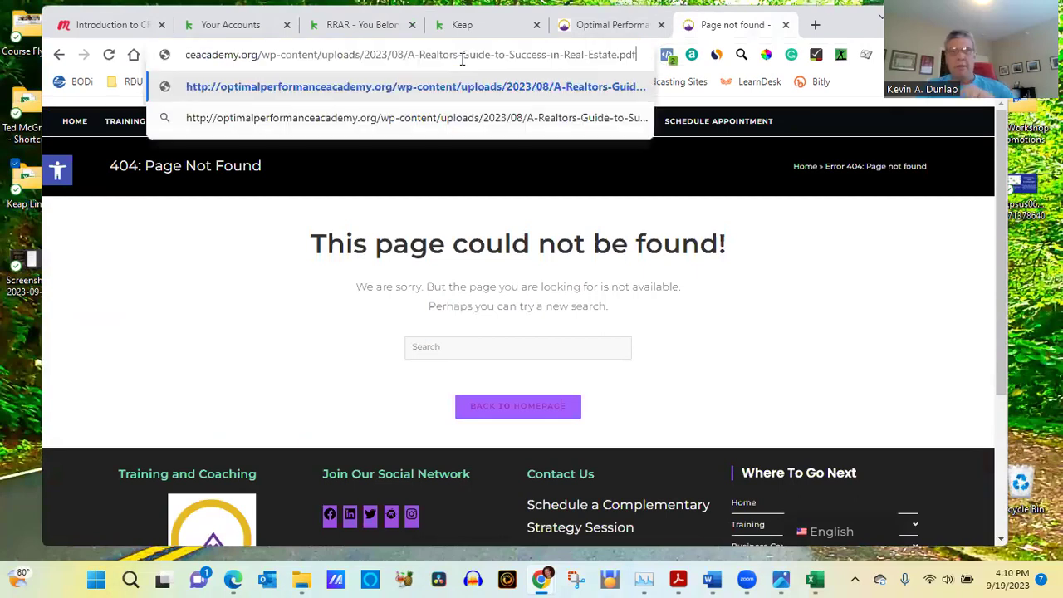
pyautogui.press('Return')
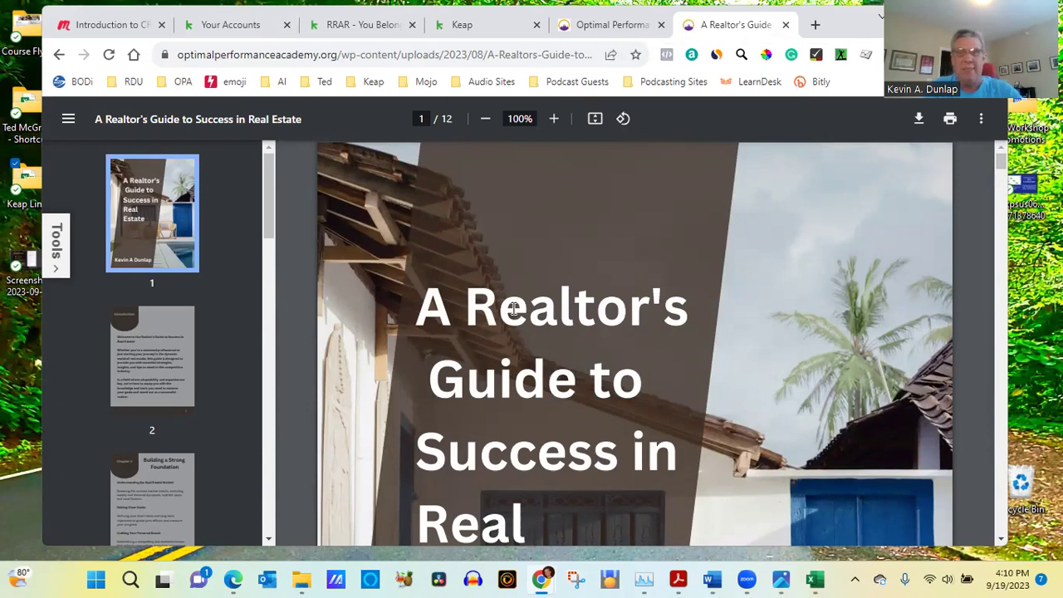
pyautogui.click(604, 38)
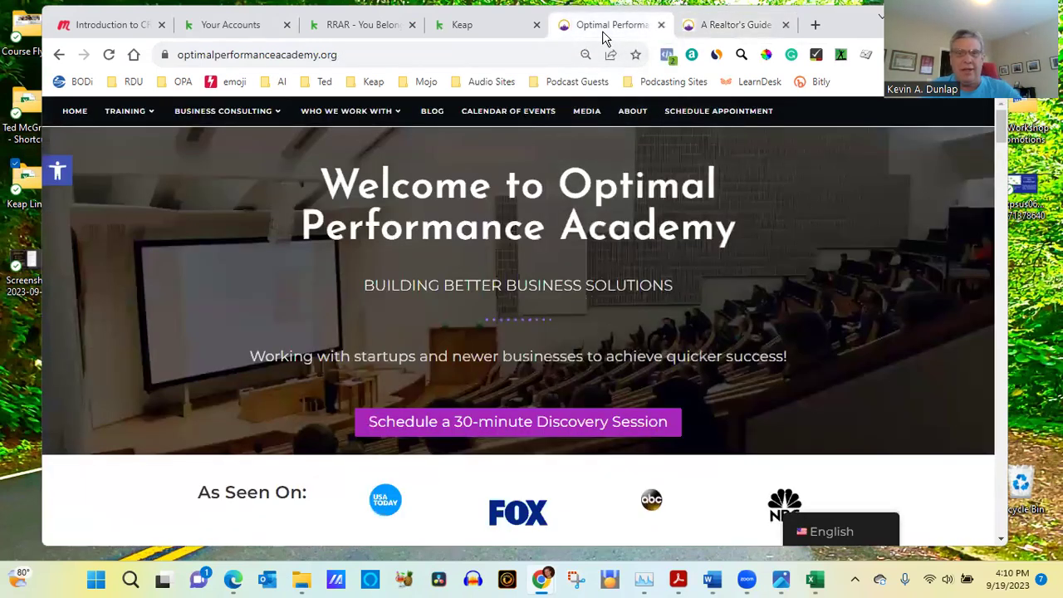
pyautogui.click(355, 25)
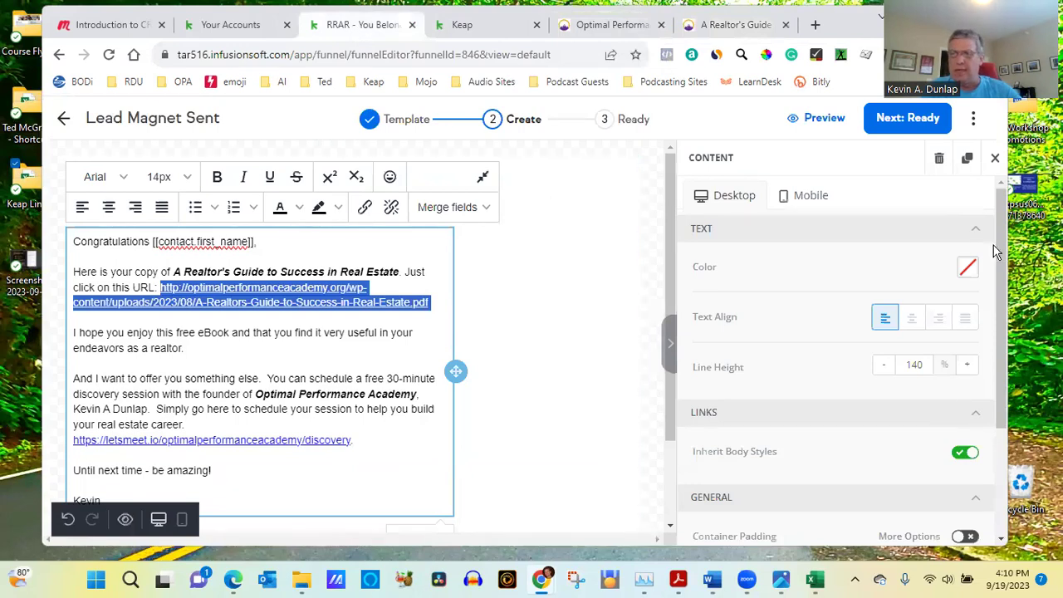
# - Select the email's row and show the content blocks palette
pyautogui.moveTo(1008, 263); pyautogui.dragTo(1022, 398)
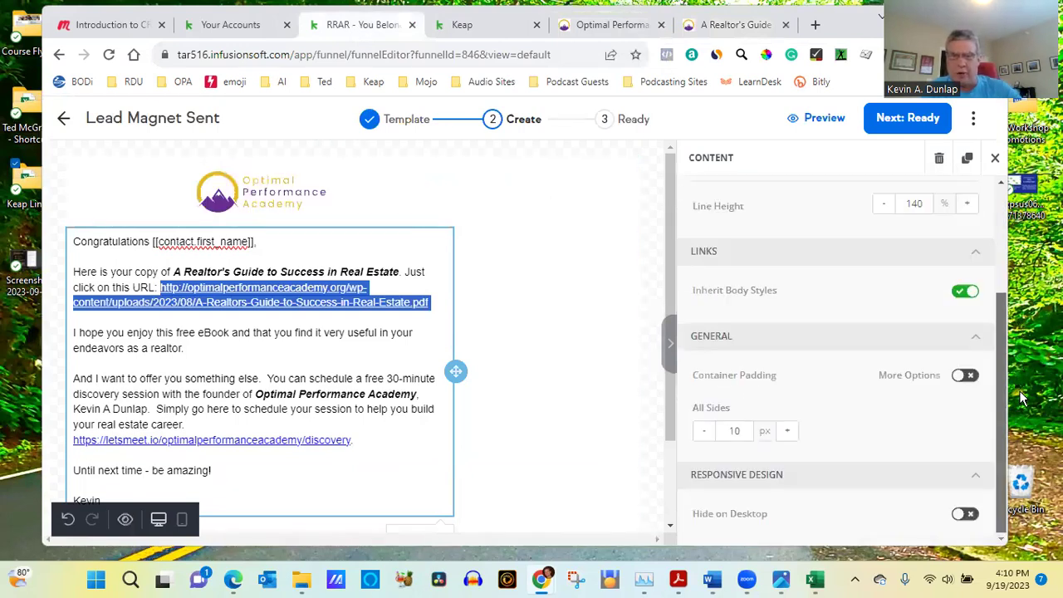
pyautogui.moveTo(1027, 347); pyautogui.dragTo(1026, 191)
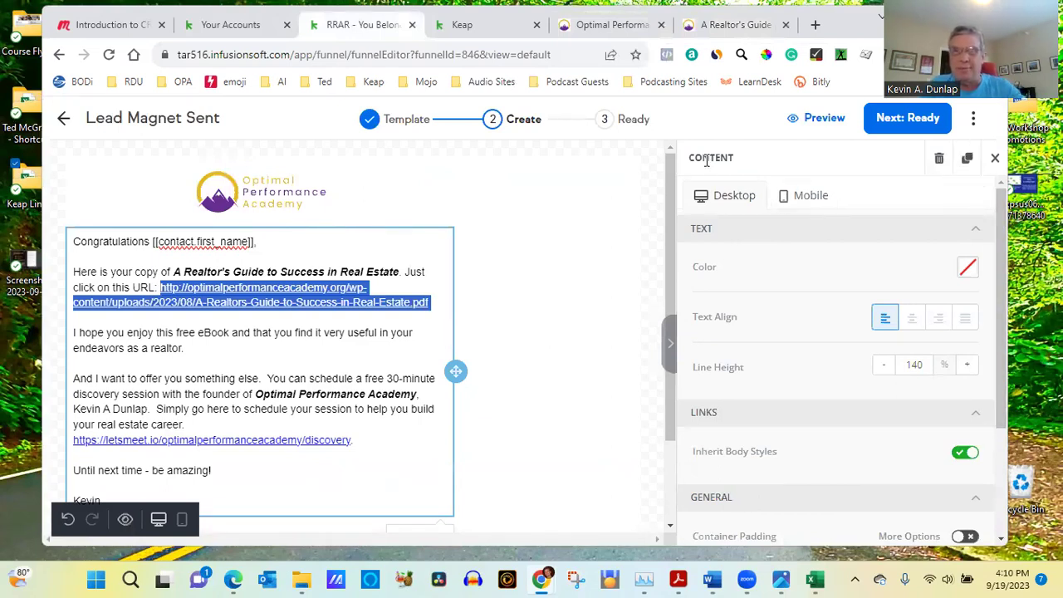
pyautogui.click(617, 195)
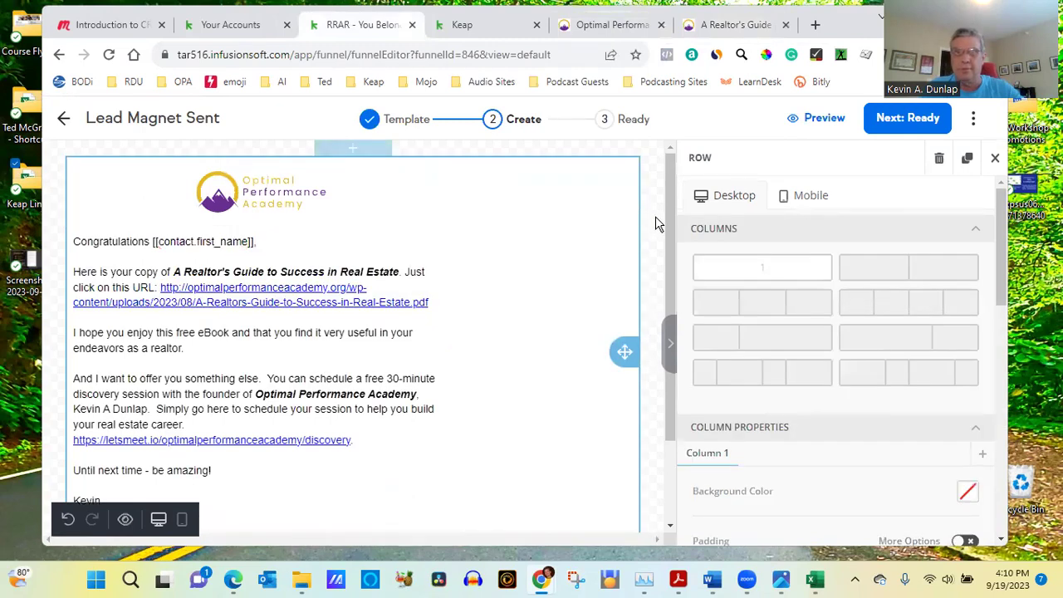
pyautogui.click(656, 216)
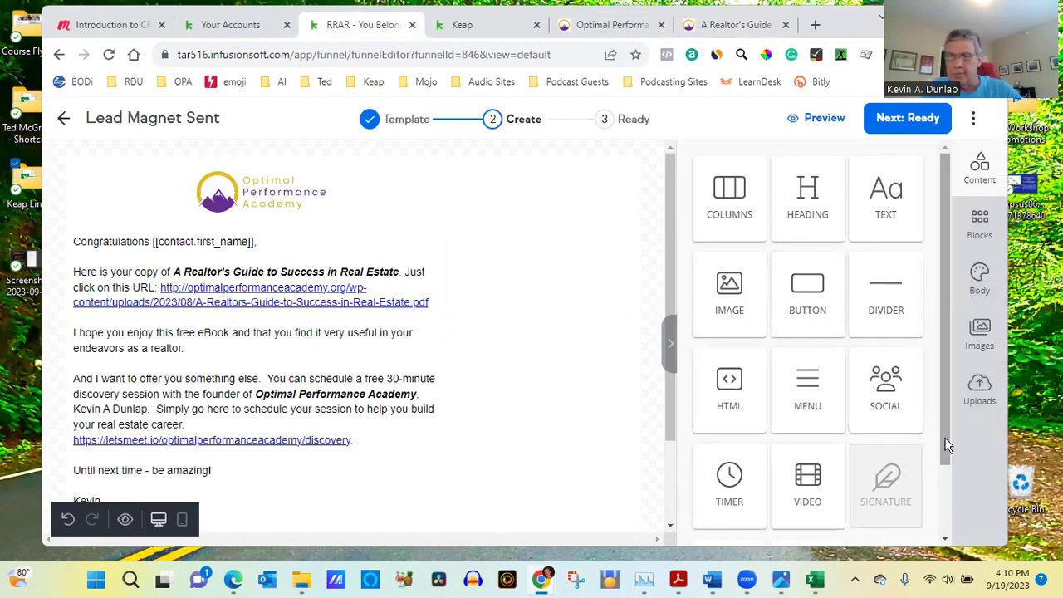
pyautogui.moveTo(946, 437); pyautogui.dragTo(965, 514)
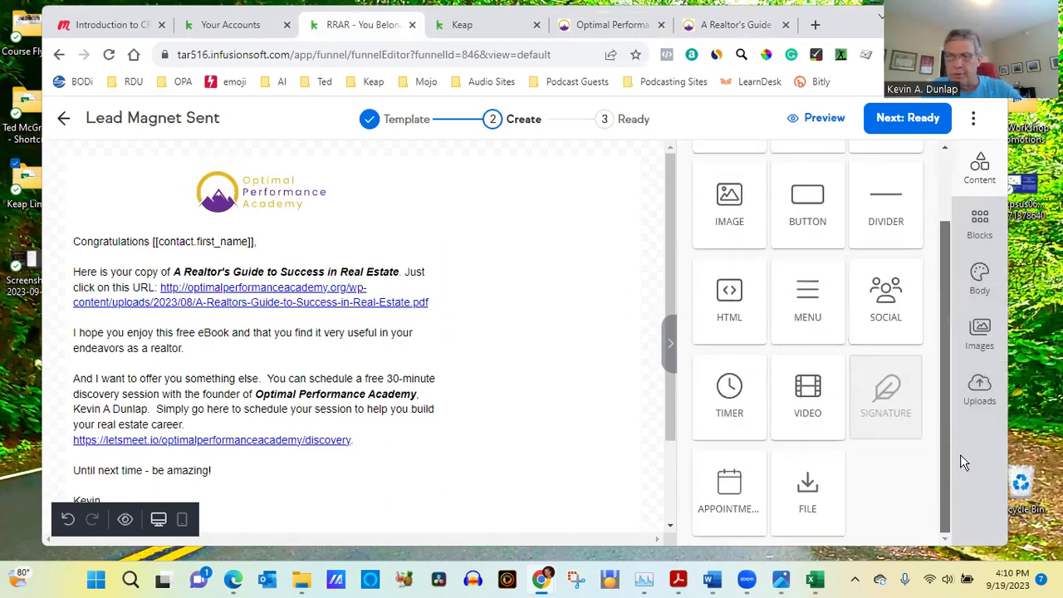
pyautogui.scroll(2, 962, 463)
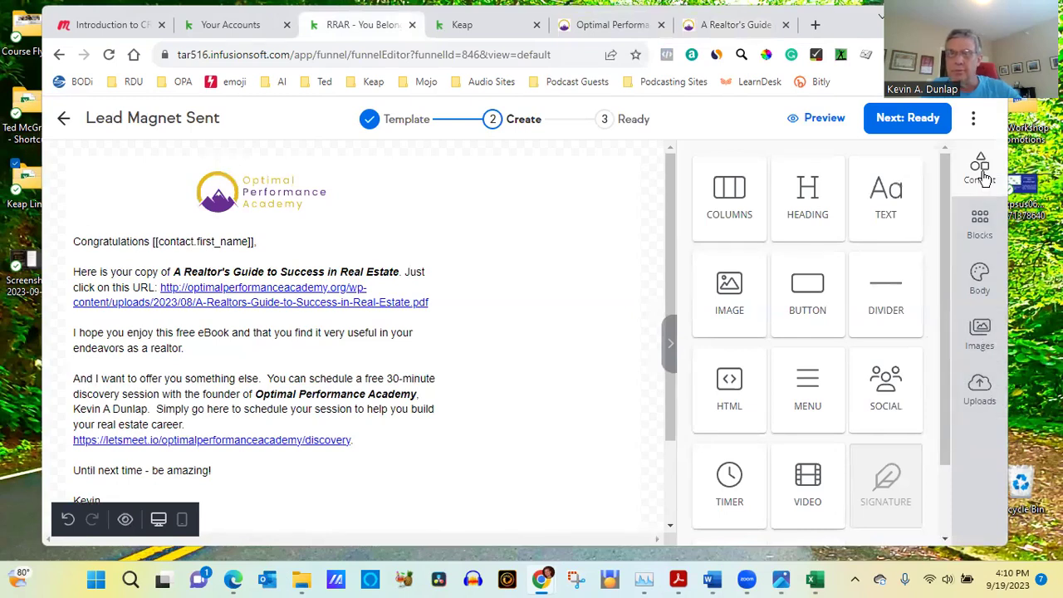
# - Browse the sidebar's Blocks, Body styles and Images library, then show the landing pages list
pyautogui.click(985, 241)
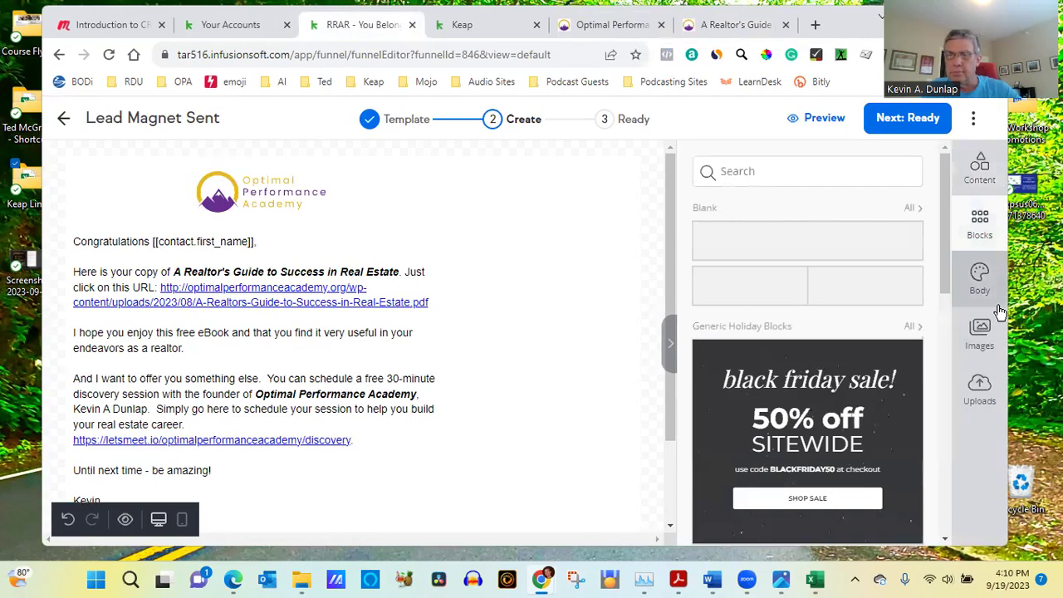
pyautogui.click(981, 283)
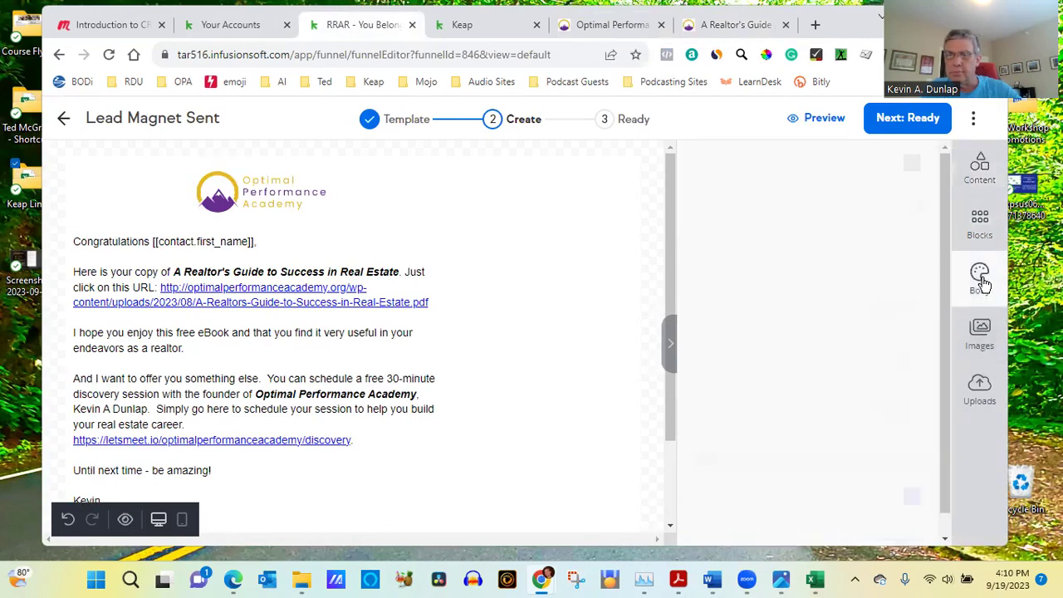
pyautogui.click(982, 334)
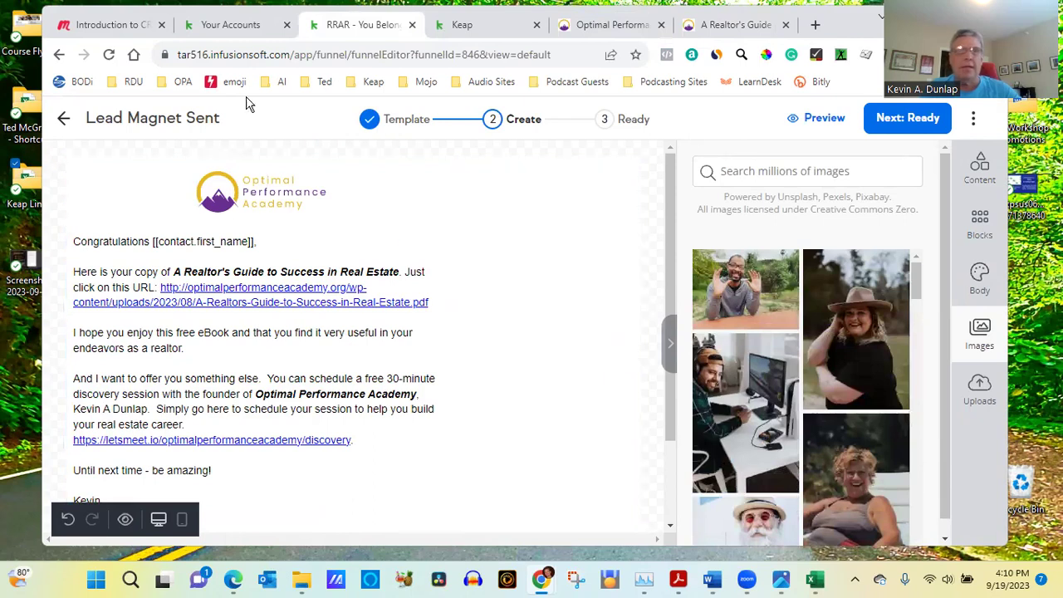
pyautogui.click(462, 25)
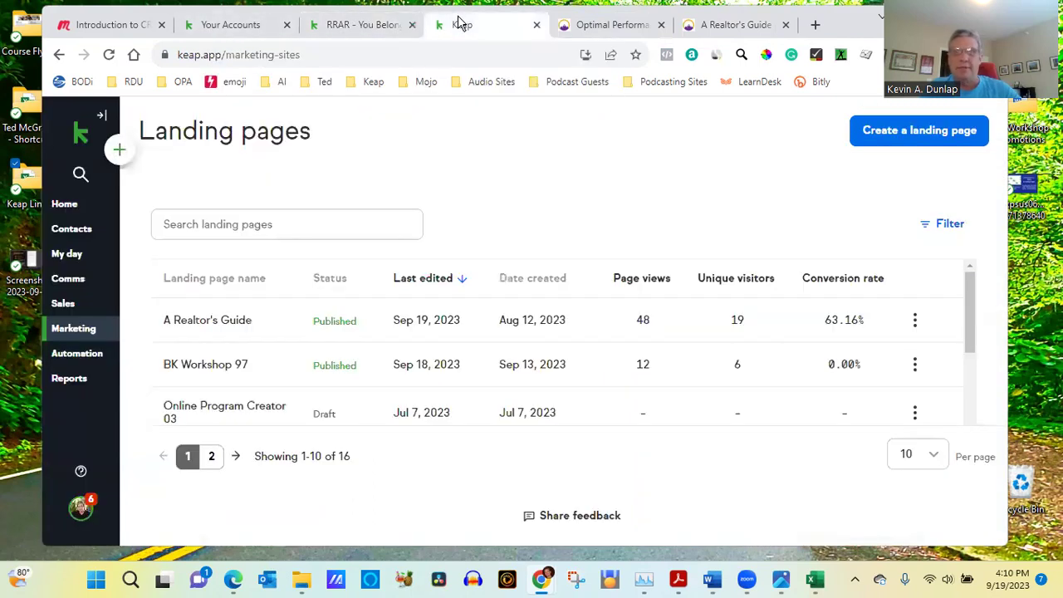
# - Edit A Realtor's Guide landing page and inspect its Download Now form button's Page options
pyautogui.click(915, 324)
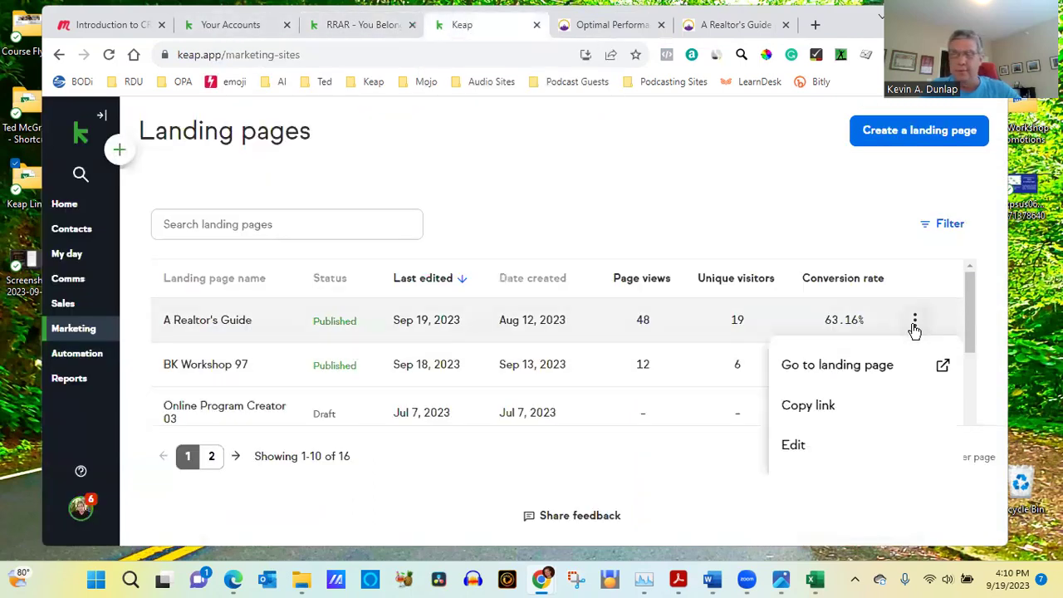
pyautogui.click(792, 460)
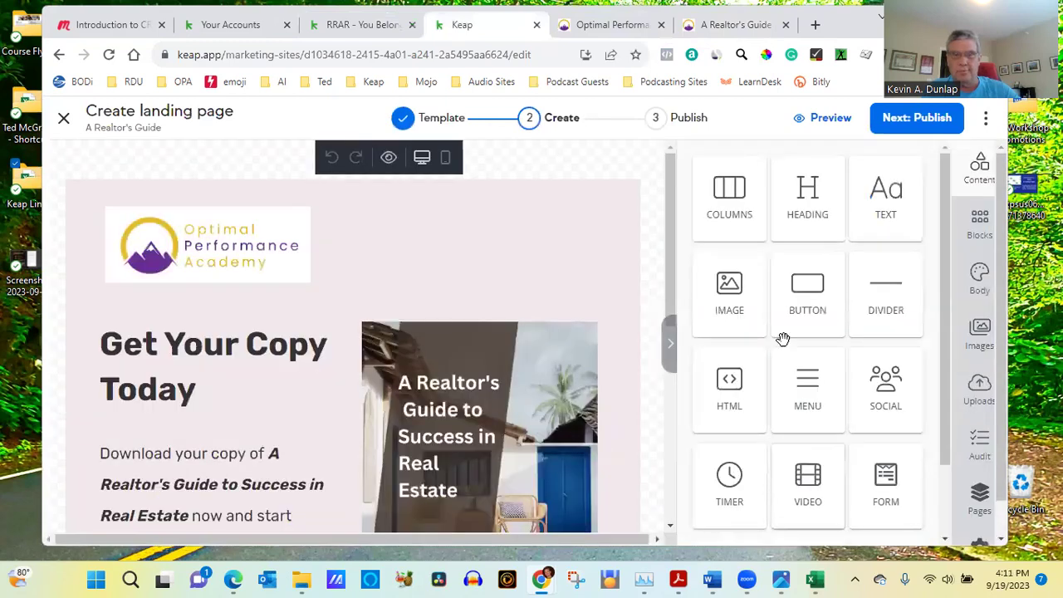
pyautogui.scroll(-5, 683, 374)
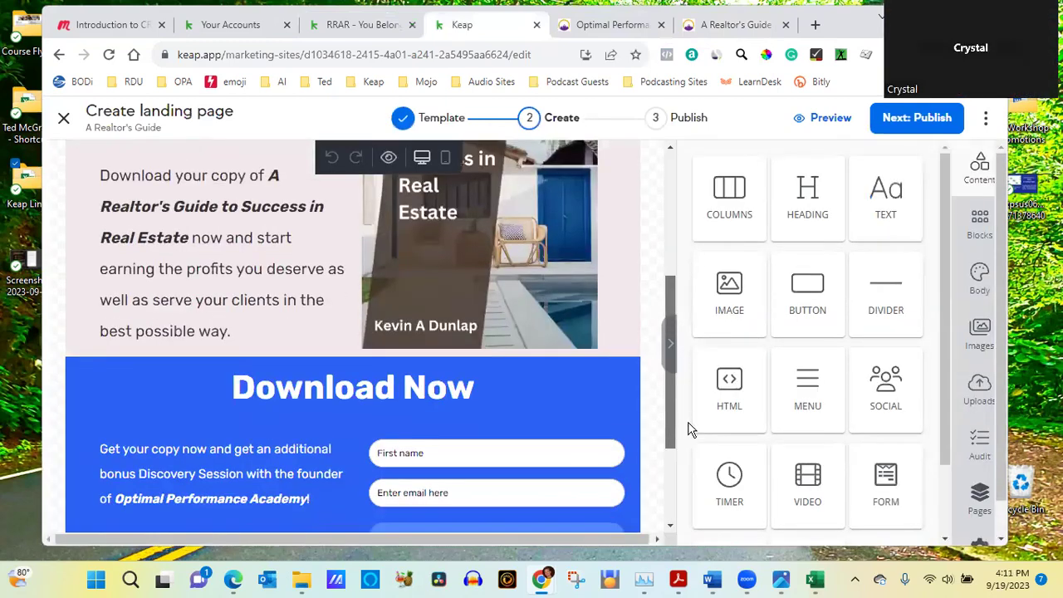
pyautogui.click(536, 445)
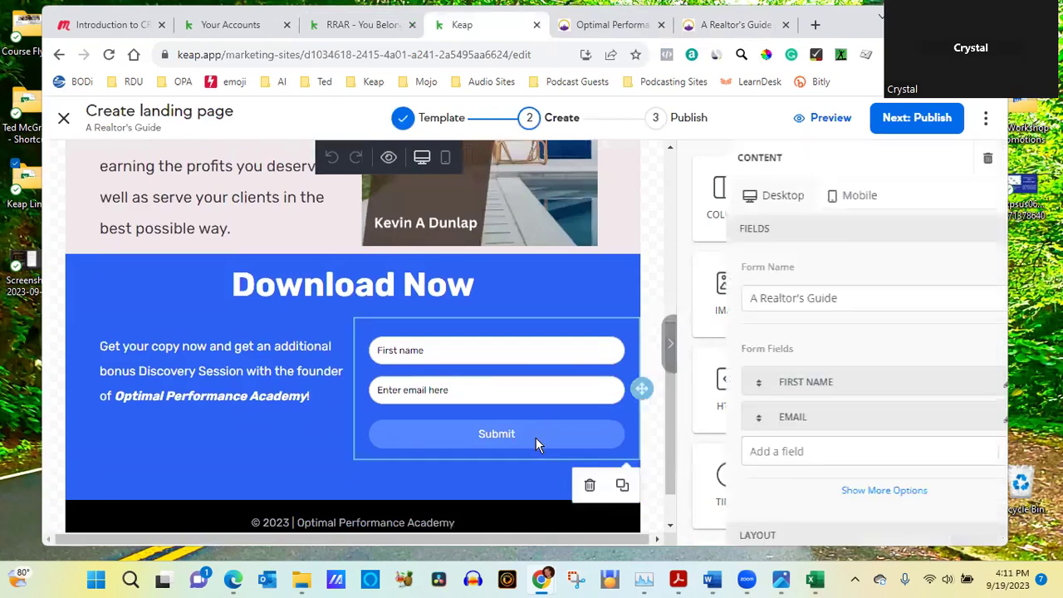
pyautogui.moveTo(1000, 235); pyautogui.dragTo(1036, 367)
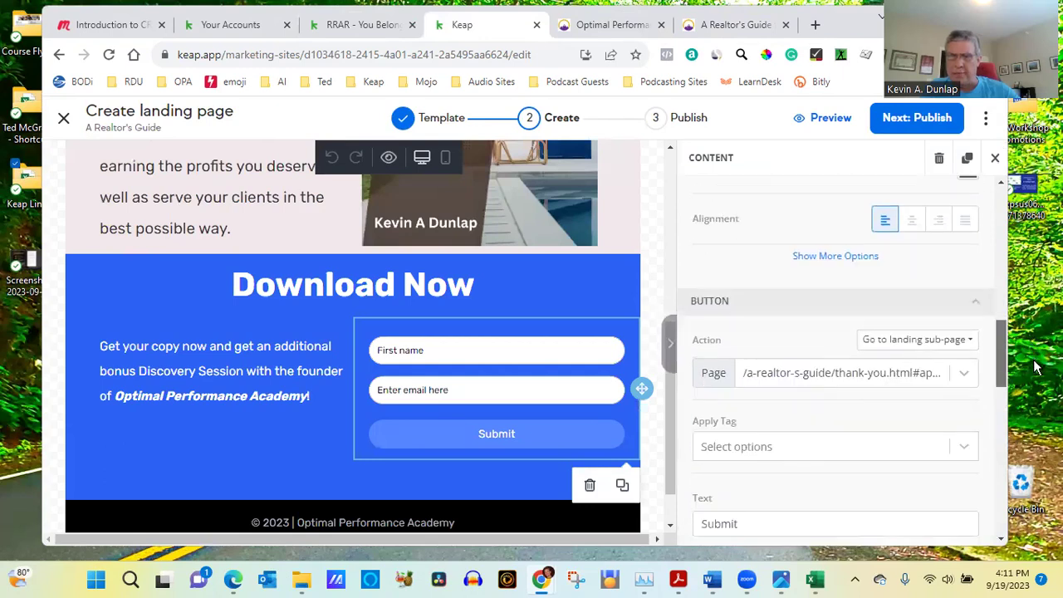
pyautogui.click(930, 382)
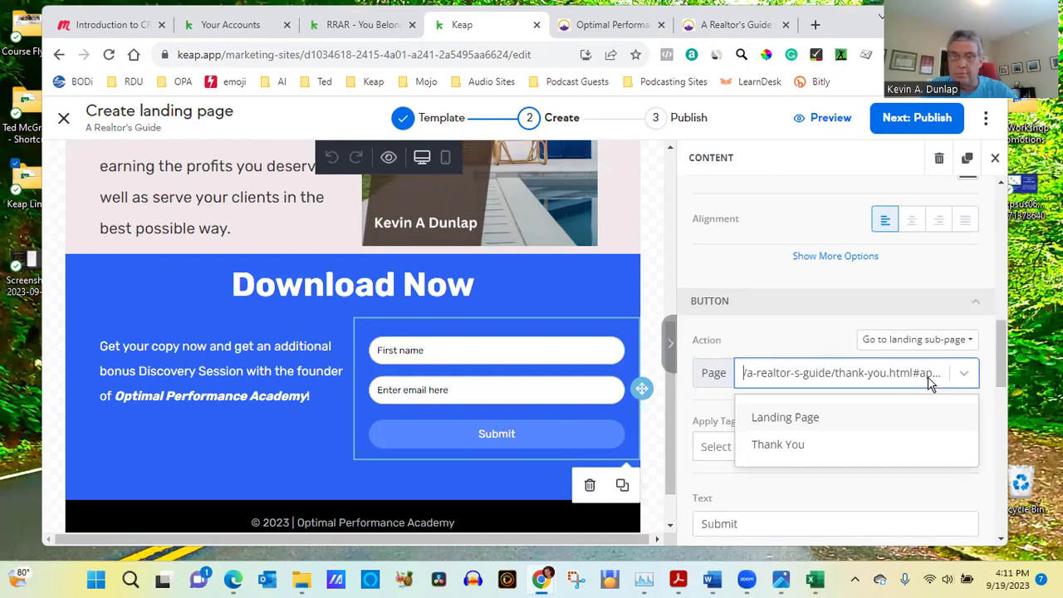
# - Review the submit button's Action options unchanged, then show the top row's settings
pyautogui.click(964, 376)
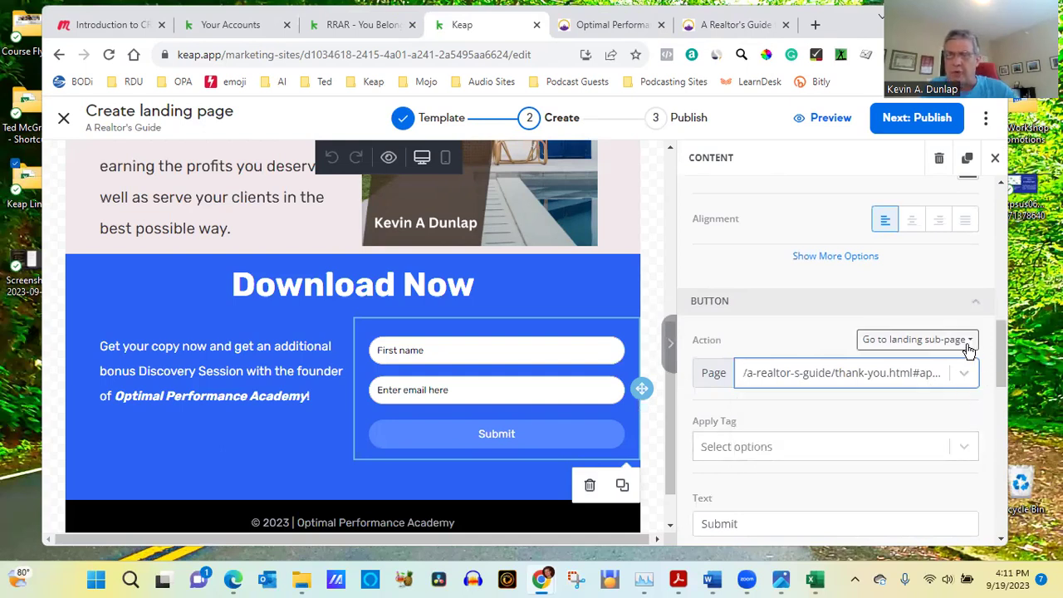
pyautogui.click(972, 340)
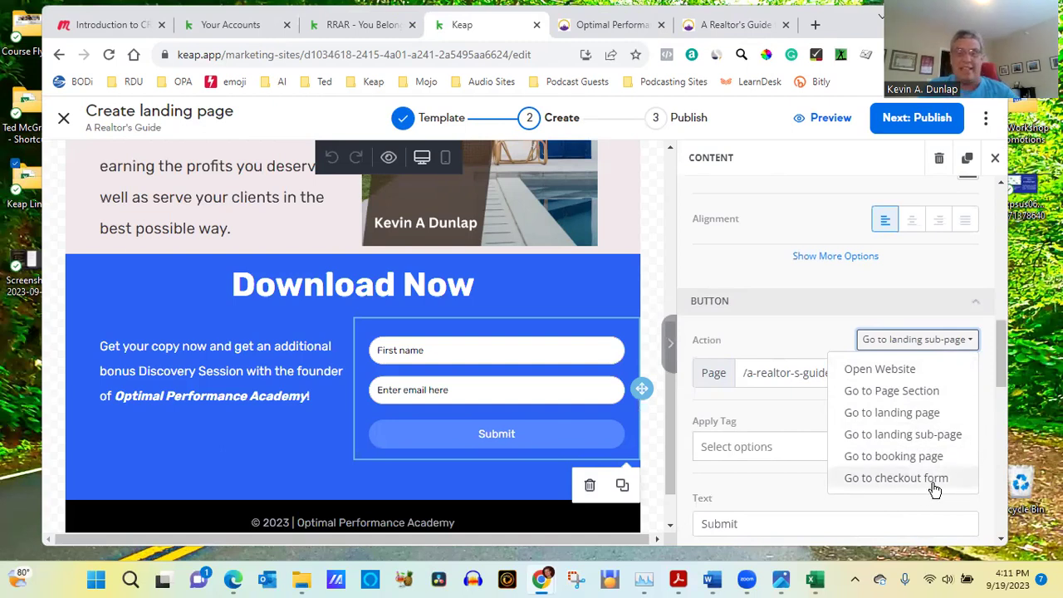
pyautogui.click(790, 334)
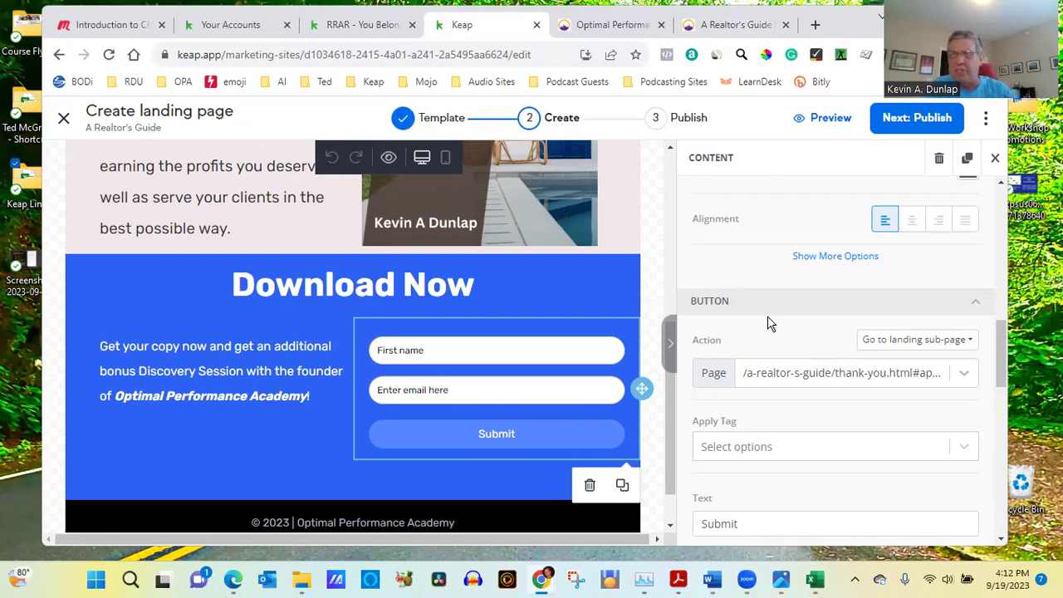
pyautogui.click(639, 206)
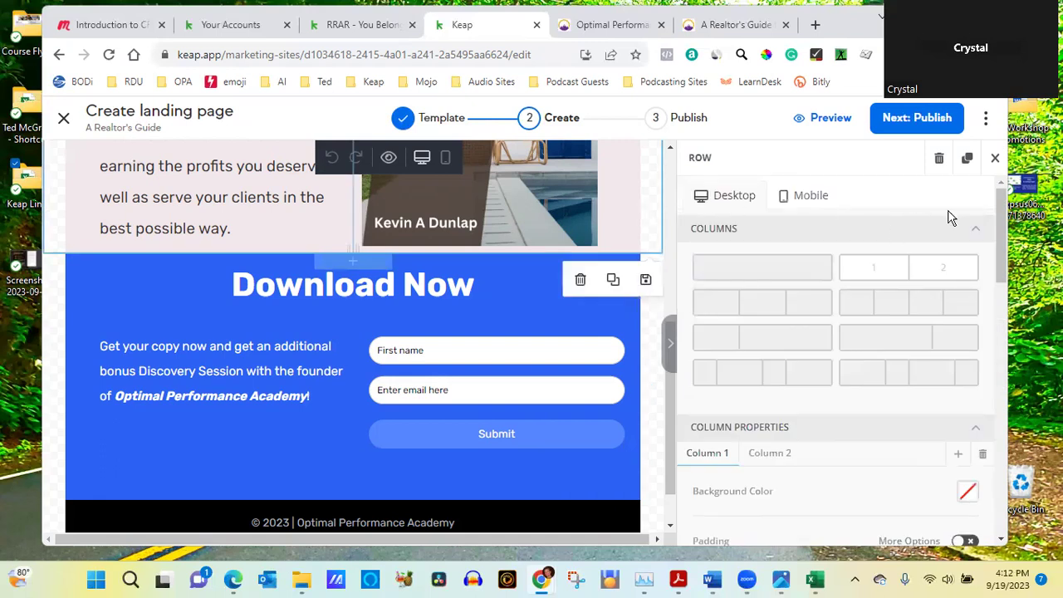
pyautogui.moveTo(1006, 220); pyautogui.dragTo(1030, 477)
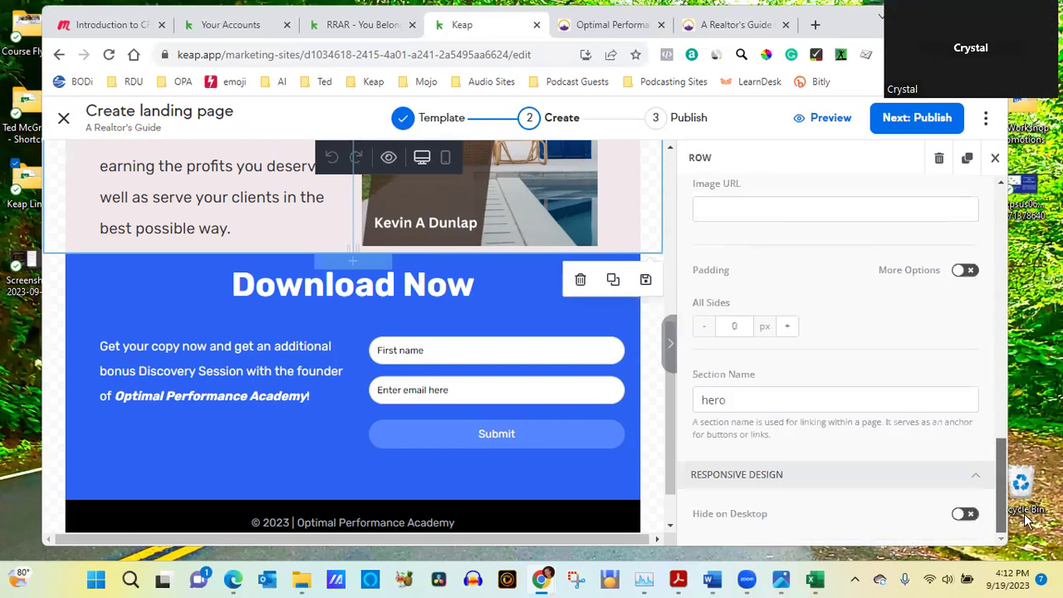
# - Inspect settings of the sign-up form row and top pink row, then show the Pages list
pyautogui.moveTo(1026, 587); pyautogui.dragTo(980, 304)
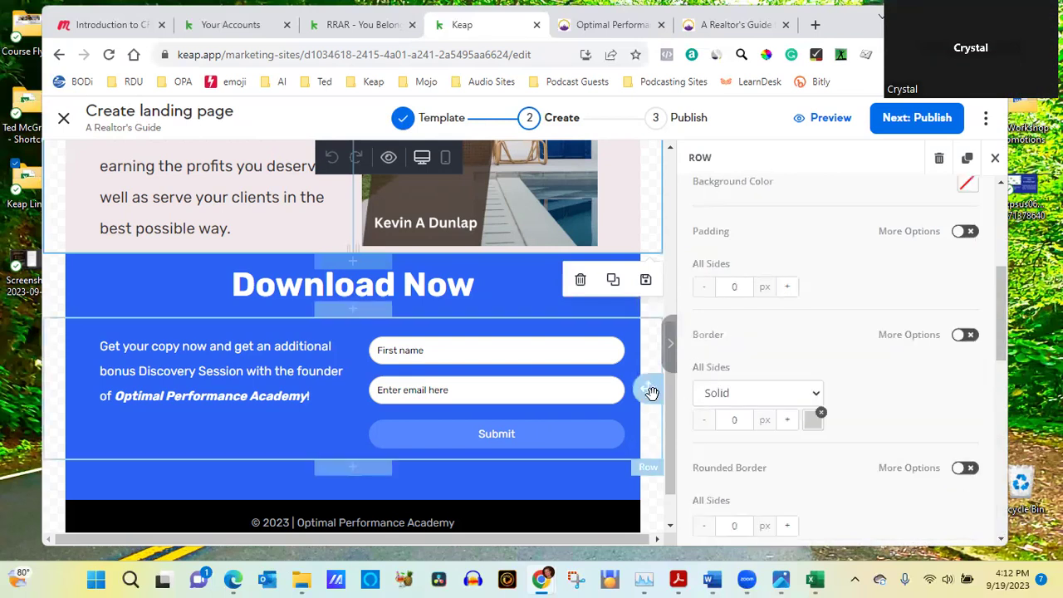
pyautogui.click(650, 355)
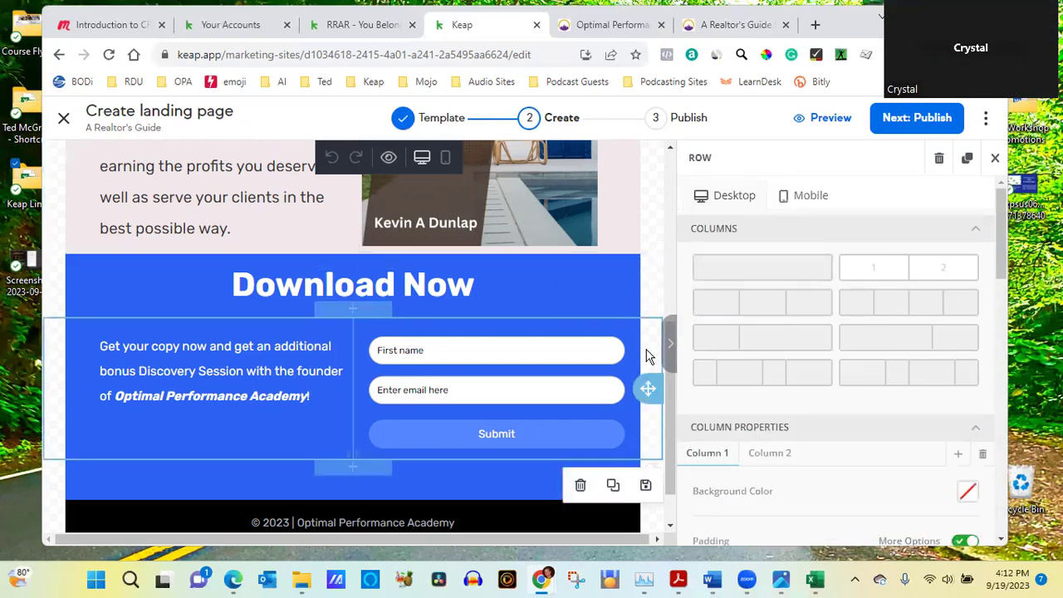
pyautogui.moveTo(1005, 273); pyautogui.dragTo(1002, 453)
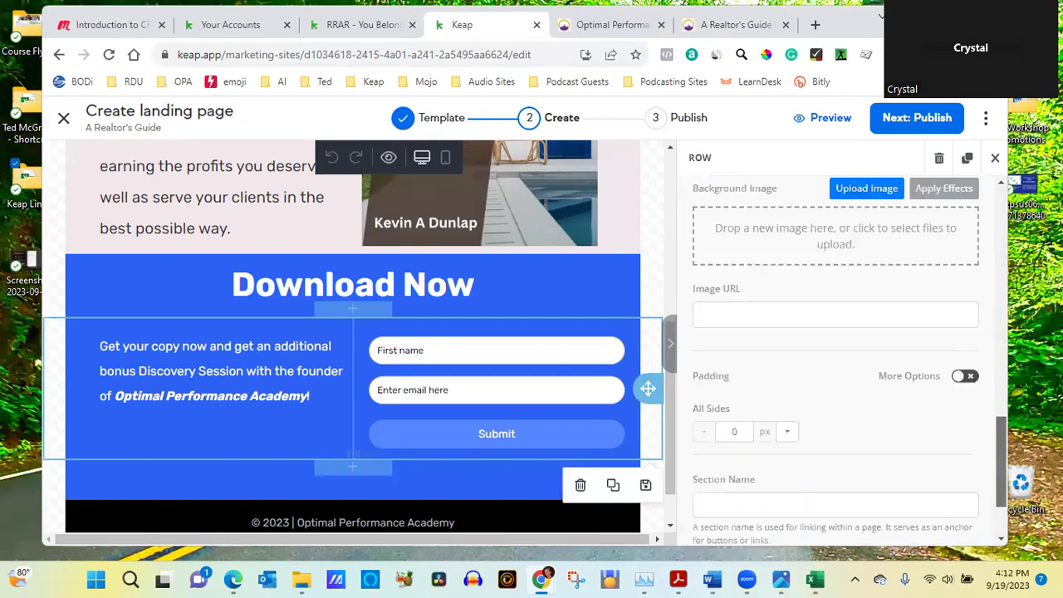
pyautogui.scroll(8, 776, 207)
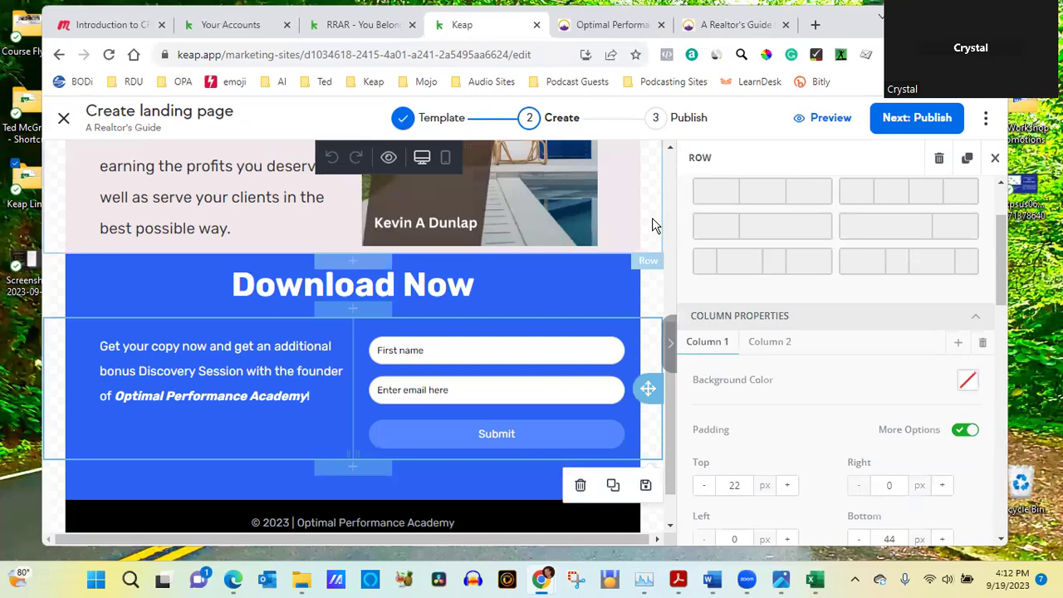
pyautogui.click(652, 219)
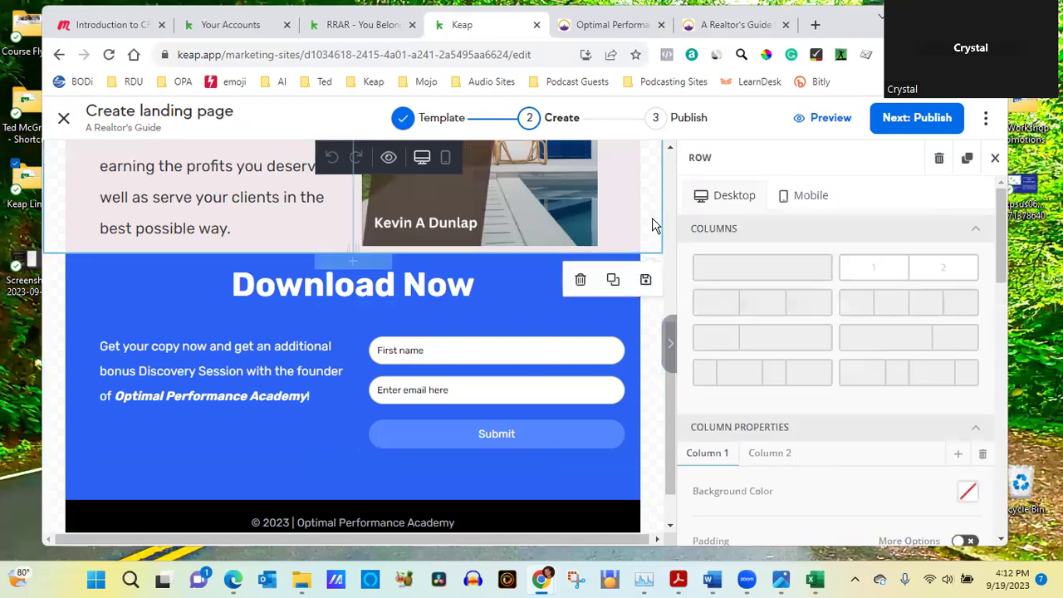
pyautogui.click(995, 158)
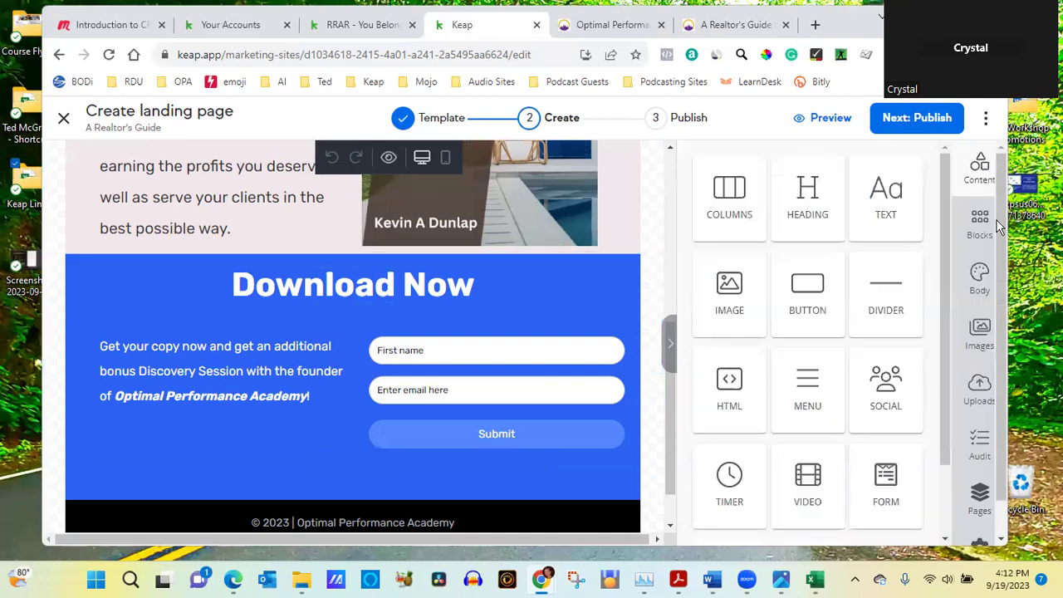
pyautogui.click(979, 507)
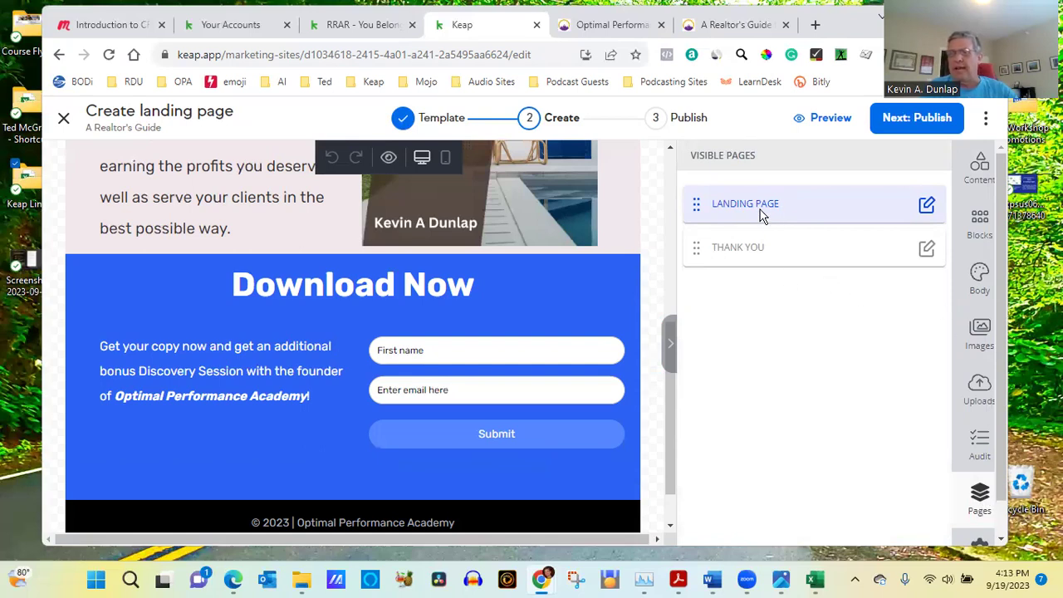
# - Review the Thank You page's 'Check Your Email!' heading and proceed to Next: Publish
pyautogui.click(746, 246)
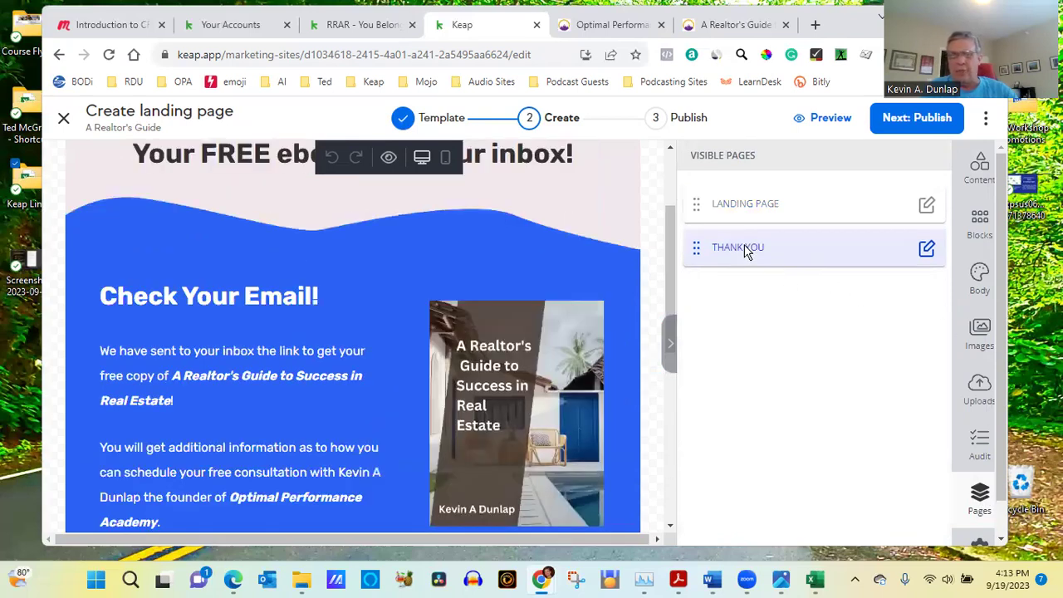
pyautogui.moveTo(666, 264); pyautogui.dragTo(661, 226)
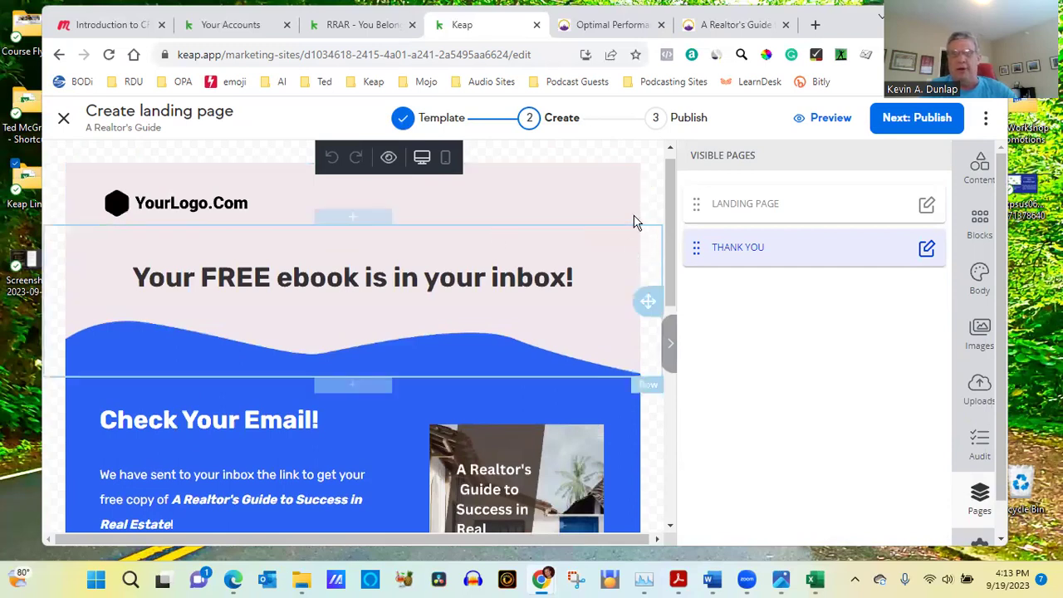
pyautogui.moveTo(669, 217); pyautogui.dragTo(675, 239)
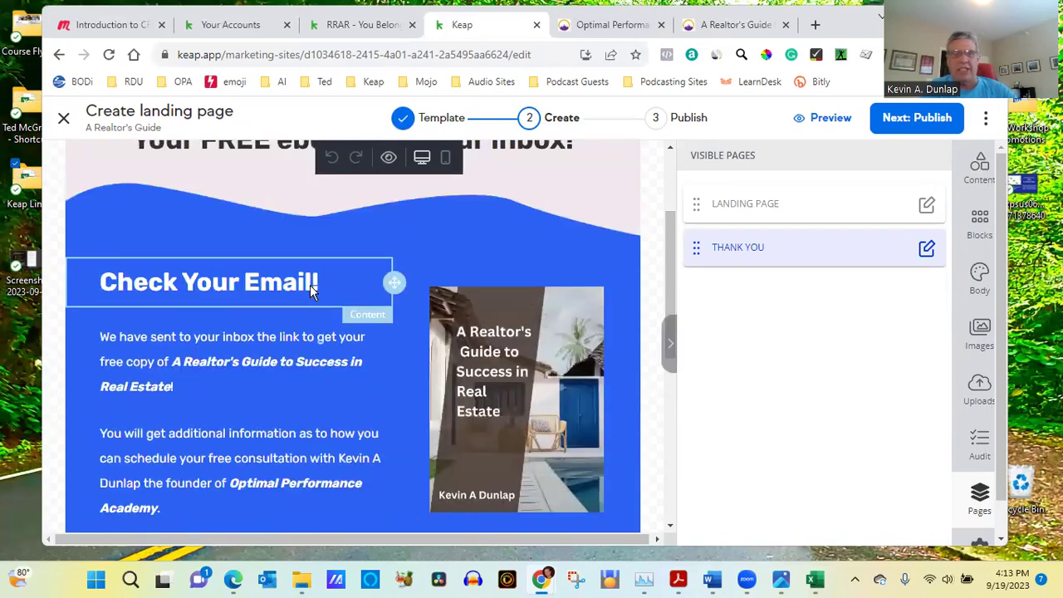
pyautogui.click(229, 283)
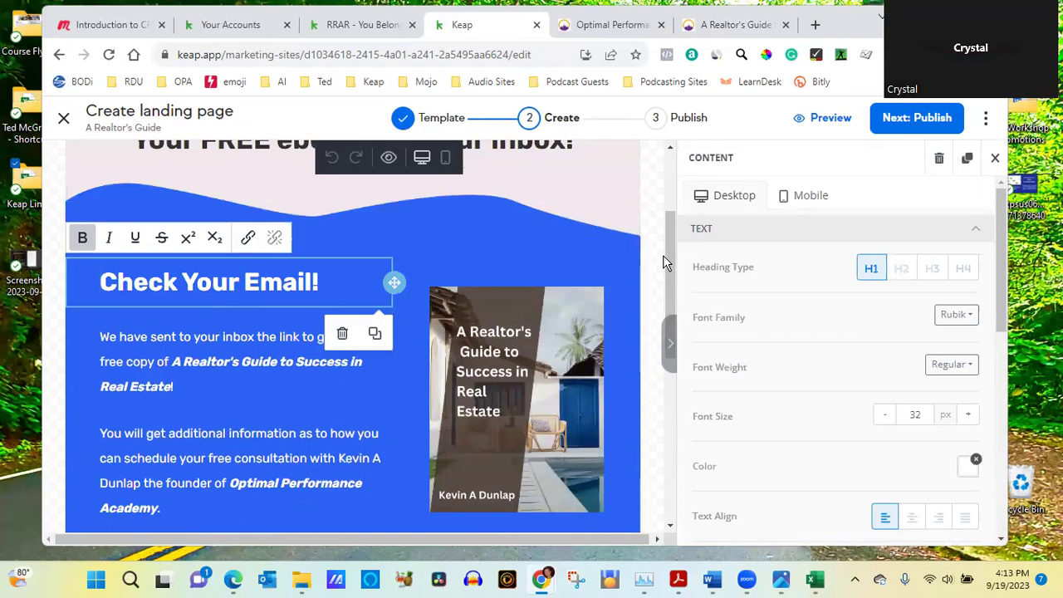
pyautogui.moveTo(666, 261); pyautogui.dragTo(675, 283)
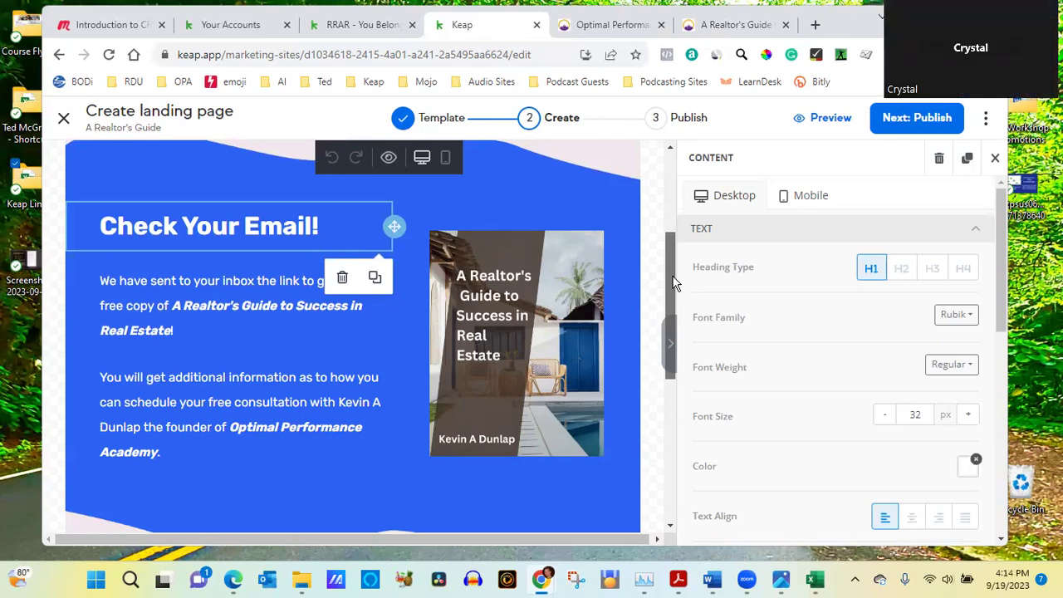
pyautogui.moveTo(667, 285); pyautogui.dragTo(670, 255)
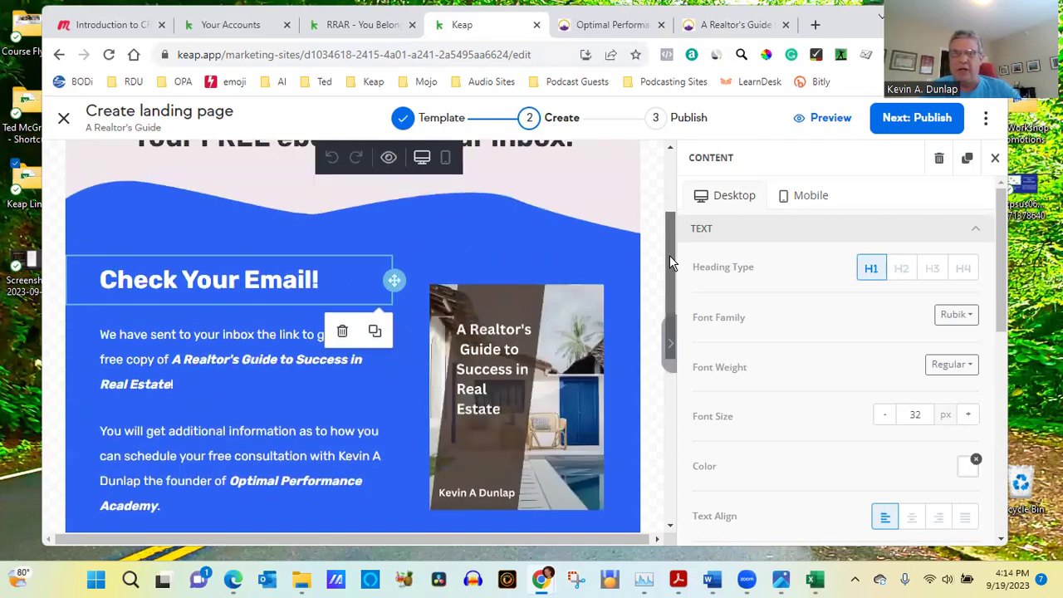
pyautogui.moveTo(669, 258); pyautogui.dragTo(688, 189)
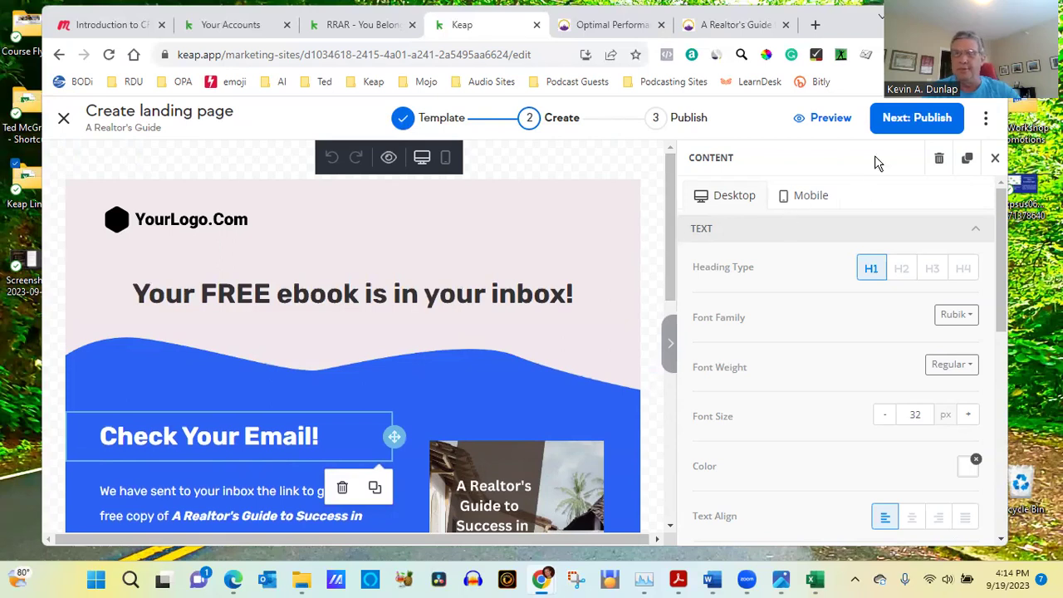
pyautogui.click(913, 127)
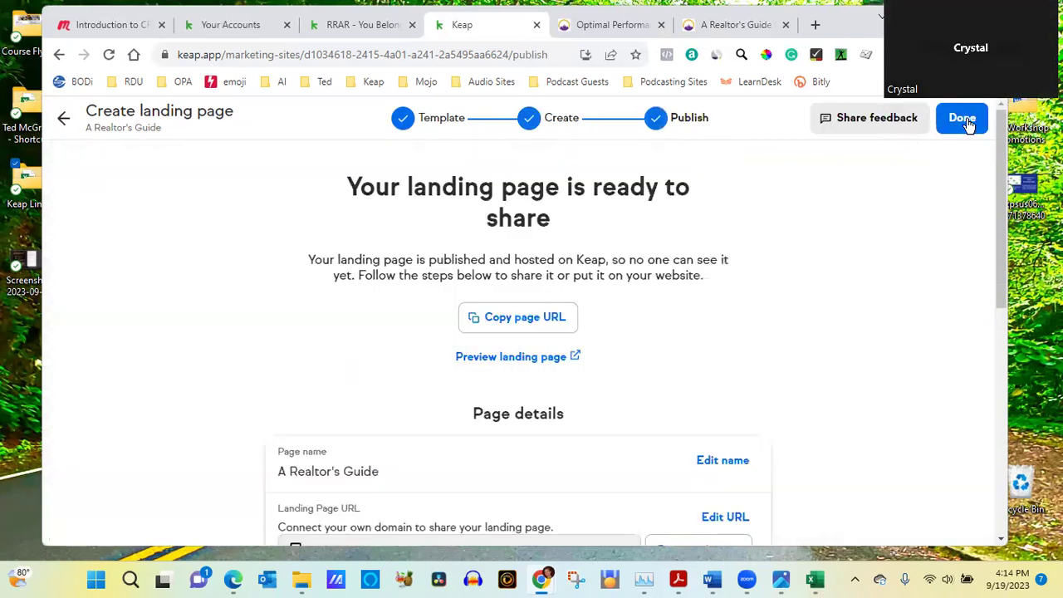
# - Return to the landing pages list, then view the Realtor's Guide PDF
pyautogui.click(963, 120)
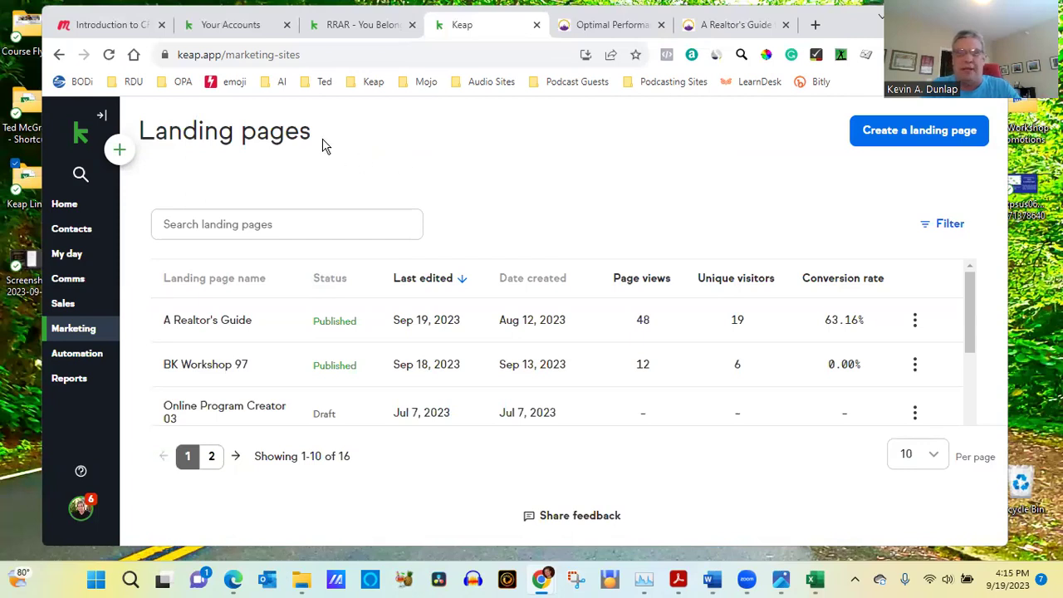
pyautogui.moveTo(263, 138); pyautogui.dragTo(147, 139)
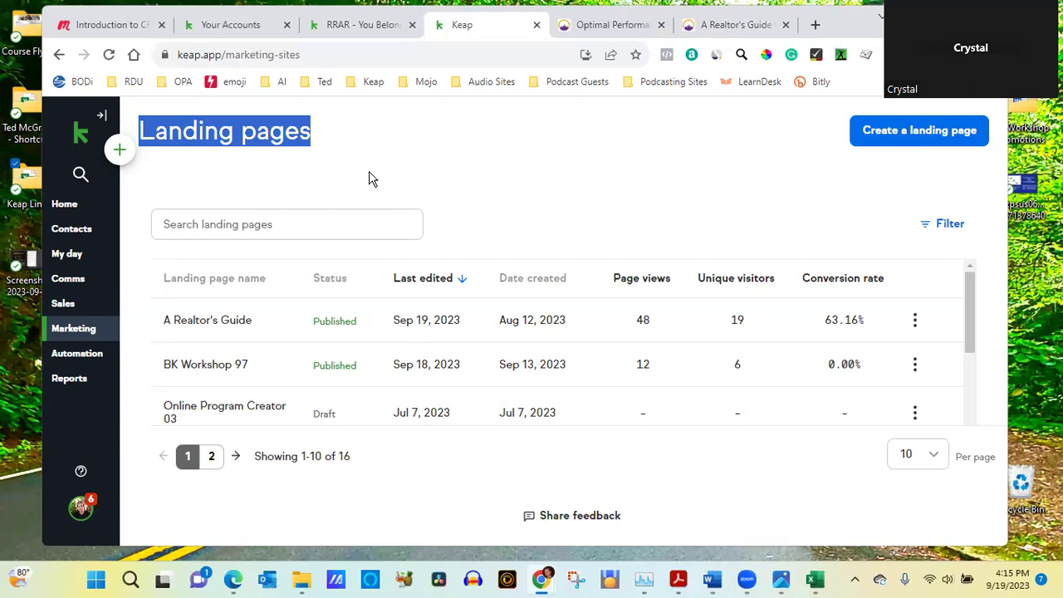
pyautogui.click(734, 27)
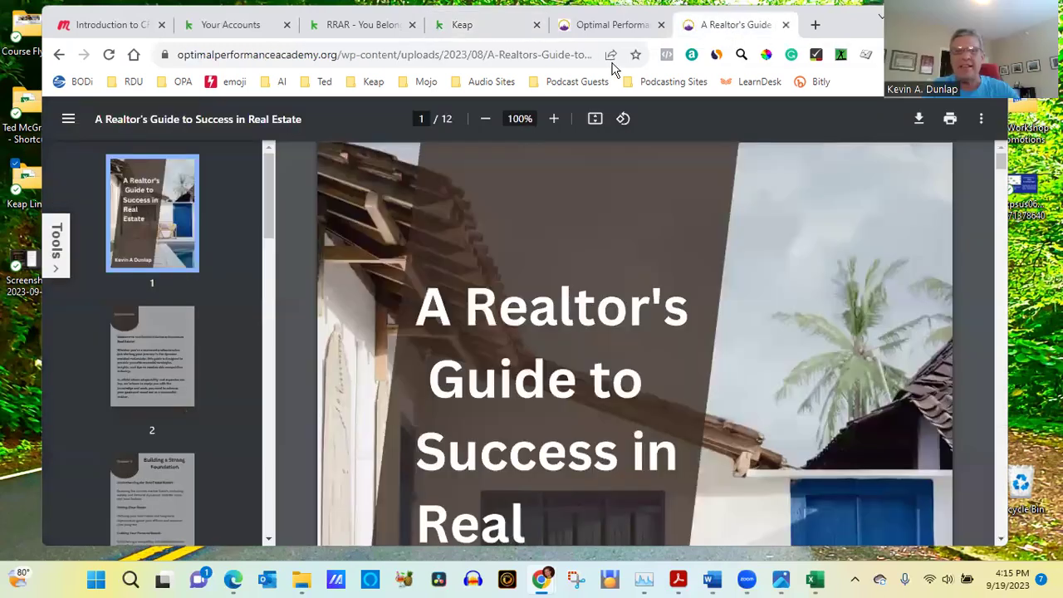
# - Search Google for 'best landing page sites'
pyautogui.click(537, 62)
pyautogui.write('go')
pyautogui.press('Return')
pyautogui.write('best')
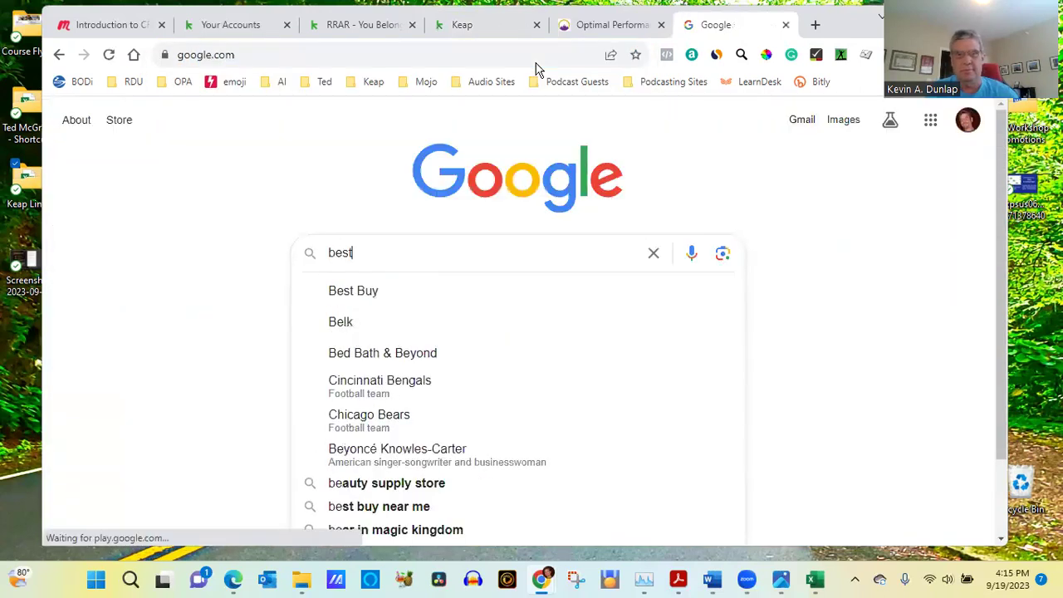
pyautogui.write(' landing pag')
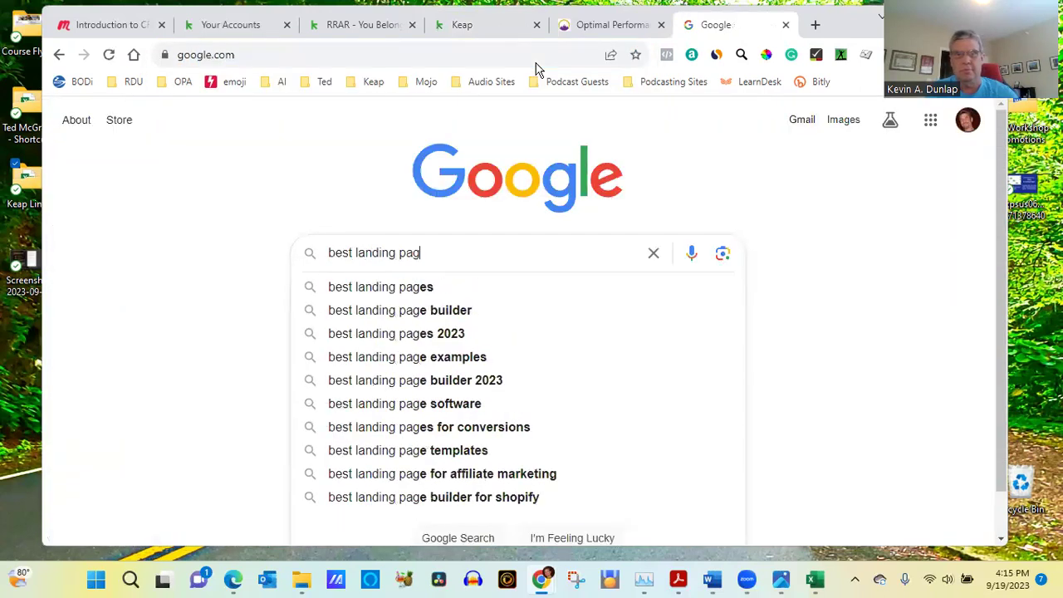
pyautogui.write('e w')
pyautogui.press('BackSpace')
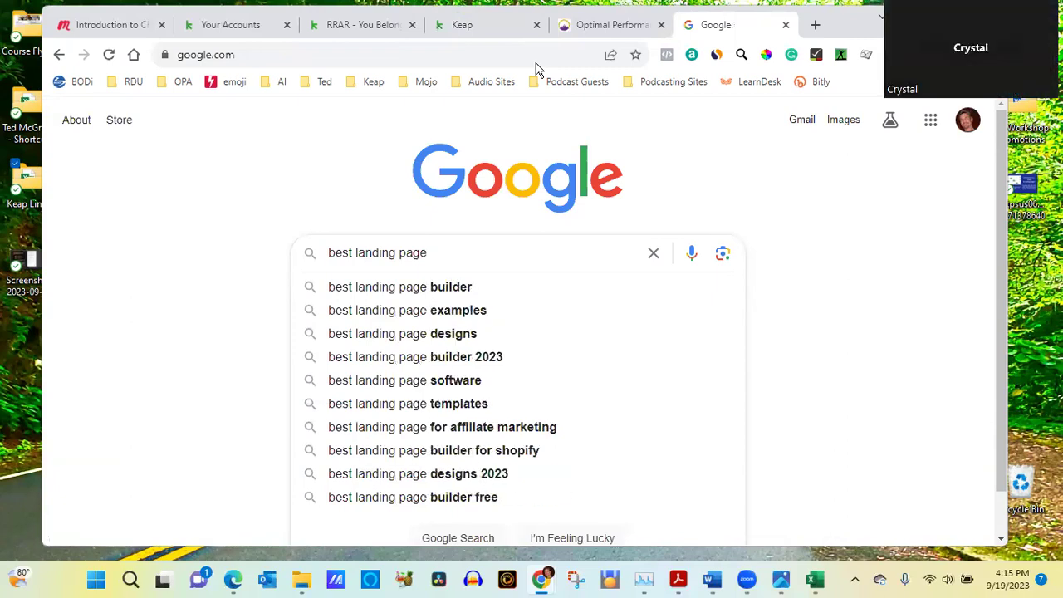
pyautogui.write('sites')
pyautogui.press('Return')
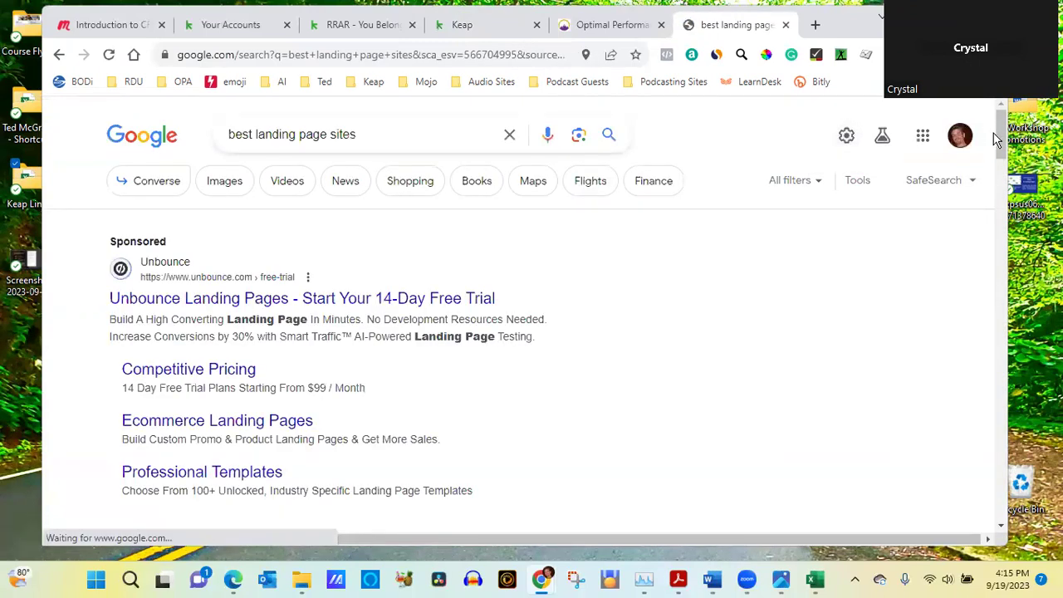
# - Look over the sponsored search results, then go to the Optimal Performance Academy site
pyautogui.moveTo(1000, 125); pyautogui.dragTo(990, 244)
pyautogui.scroll(10, 617, 283)
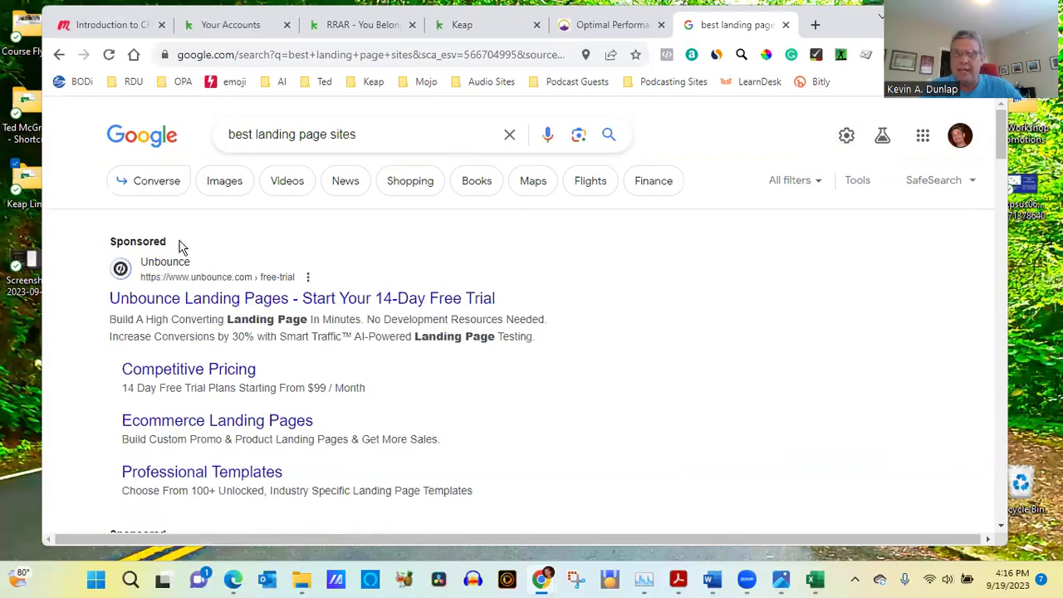
pyautogui.moveTo(178, 244); pyautogui.dragTo(111, 245)
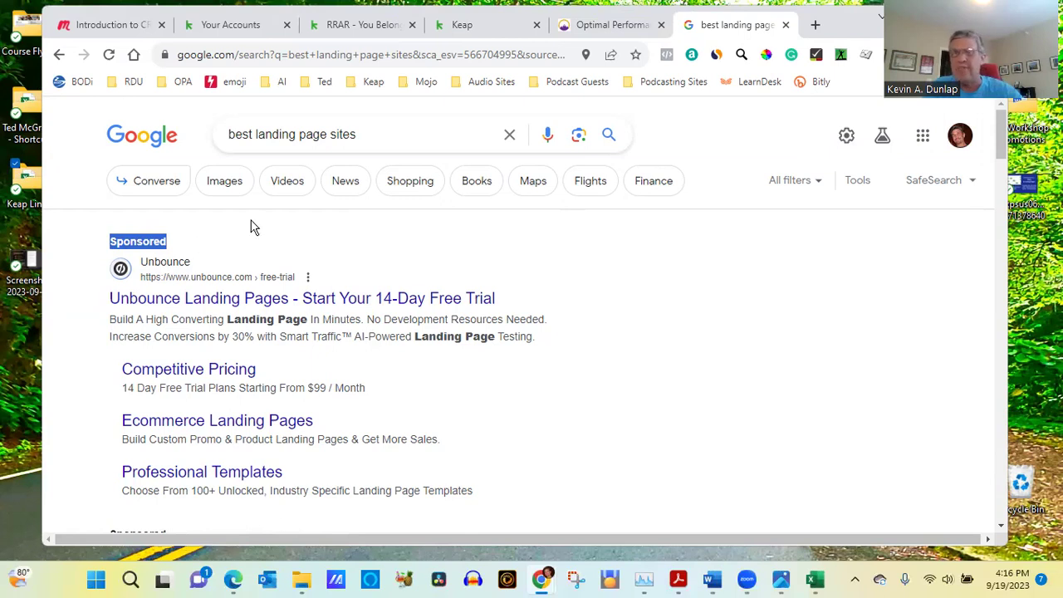
pyautogui.click(579, 29)
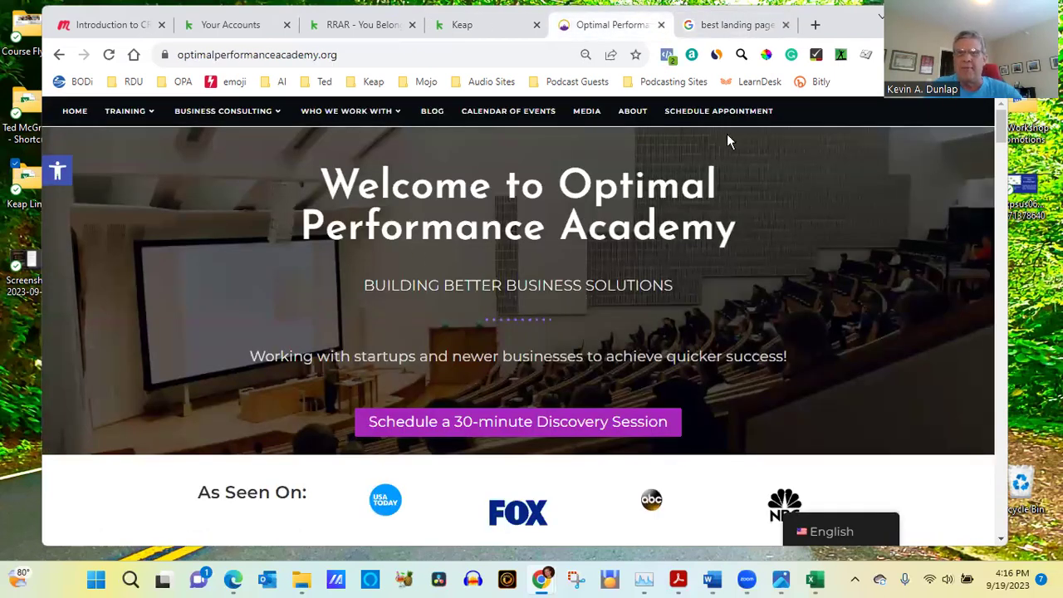
# - Load the presenter's personal website homepage in the former search results tab
pyautogui.click(719, 24)
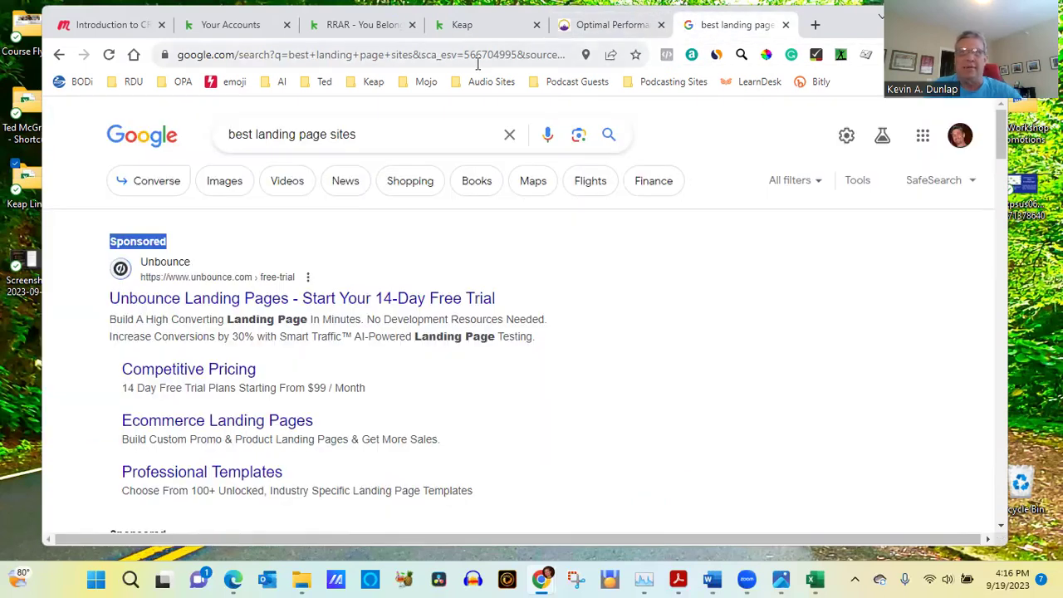
pyautogui.click(478, 55)
pyautogui.write('kevinadunlap.com')
pyautogui.press('Return')
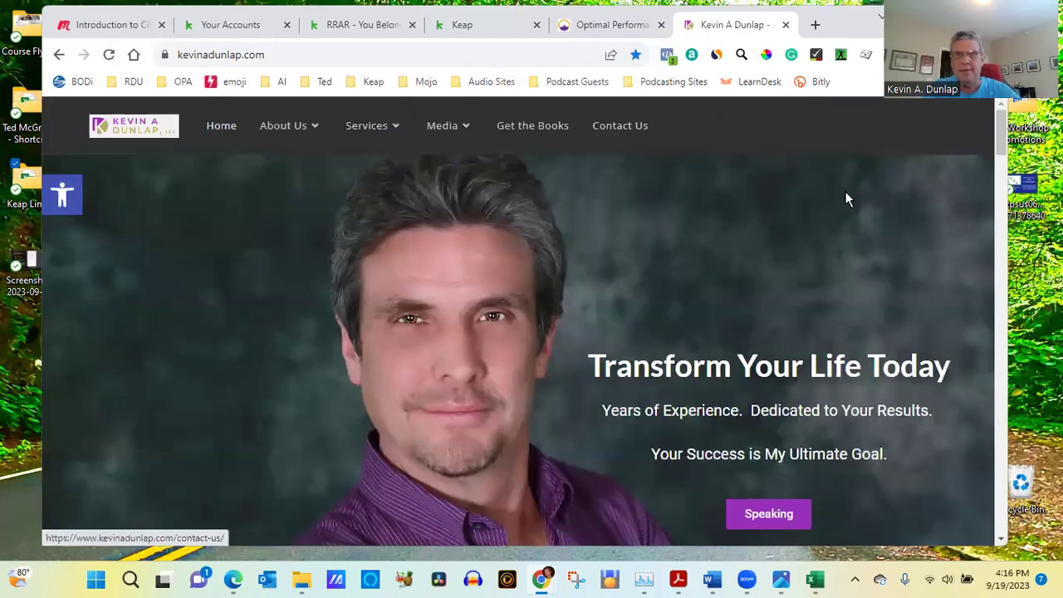
pyautogui.moveTo(1001, 137); pyautogui.dragTo(989, 108)
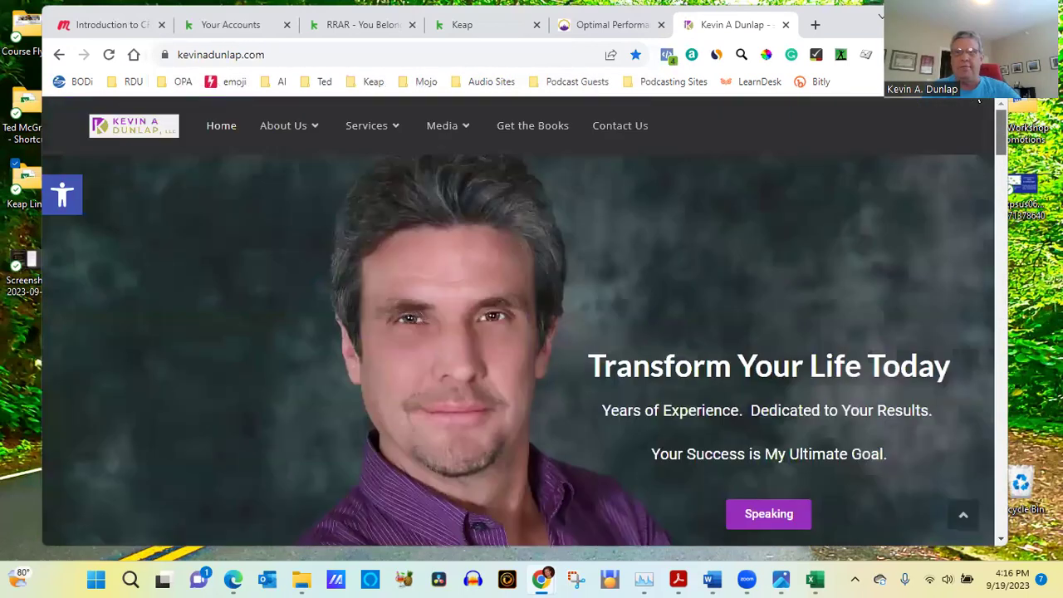
# - Search Google for 'wayback machine' and open the Internet Archive's Wayback Machine result
pyautogui.click(536, 54)
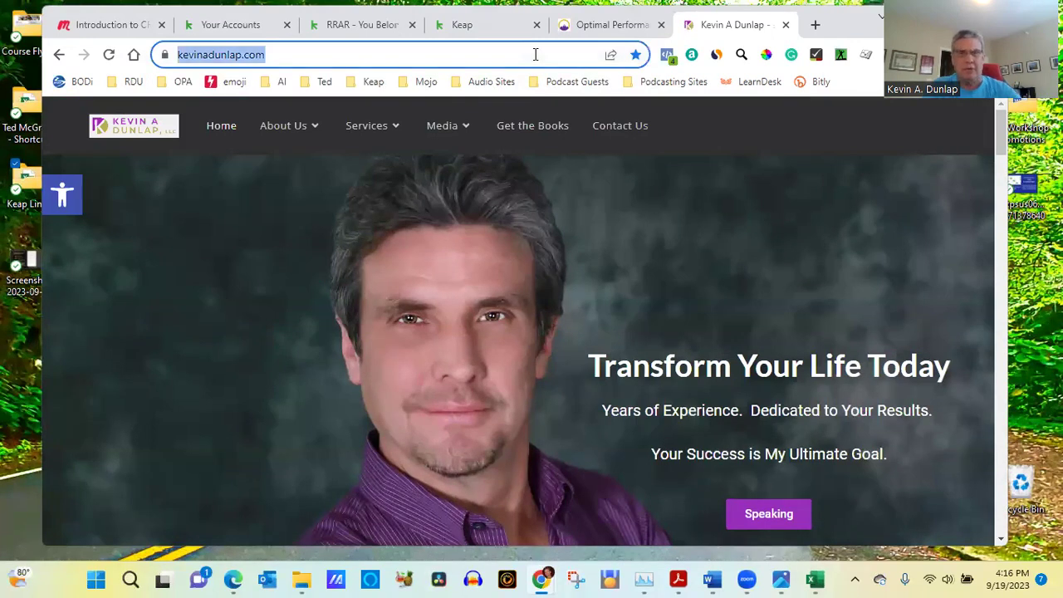
pyautogui.write('g')
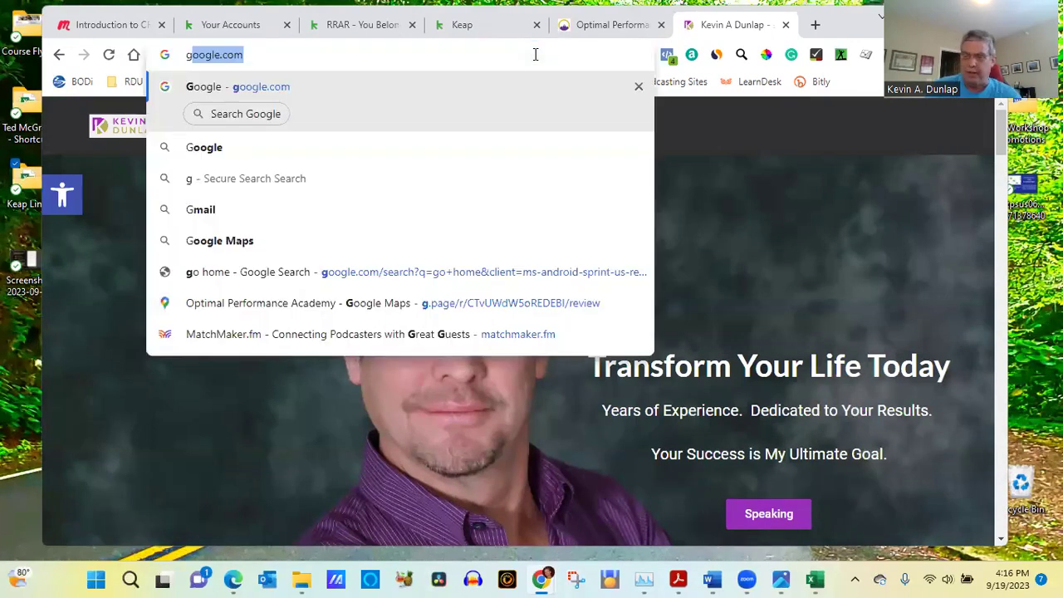
pyautogui.press('Return')
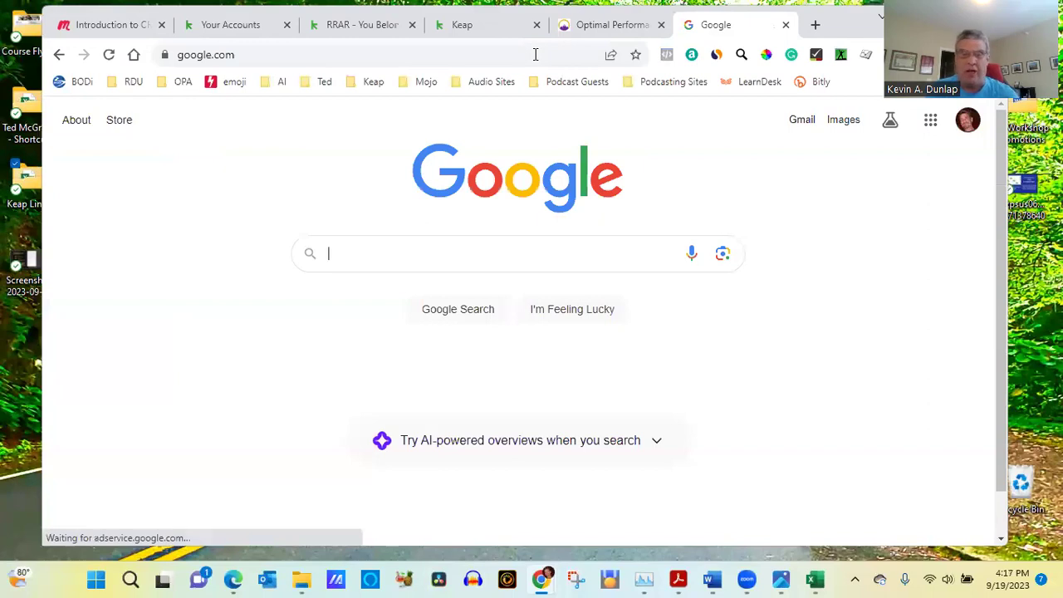
pyautogui.write('way')
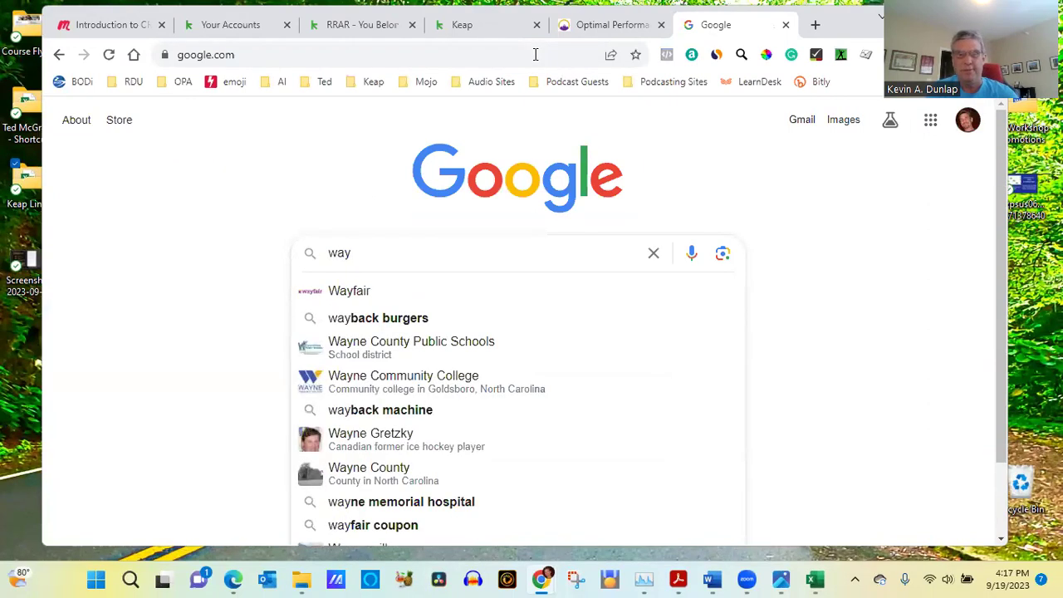
pyautogui.write(' back')
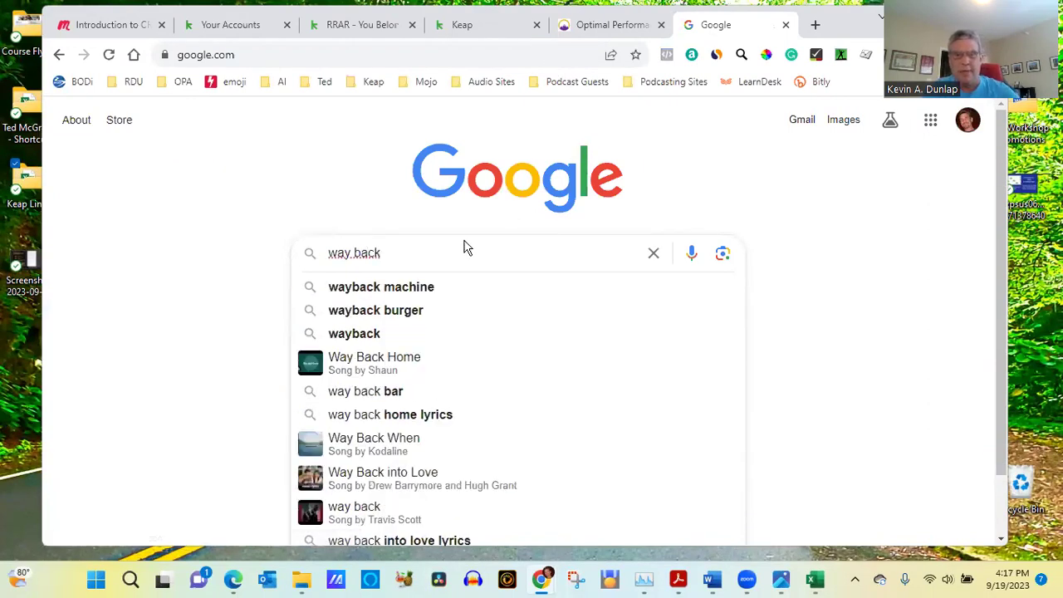
pyautogui.click(401, 291)
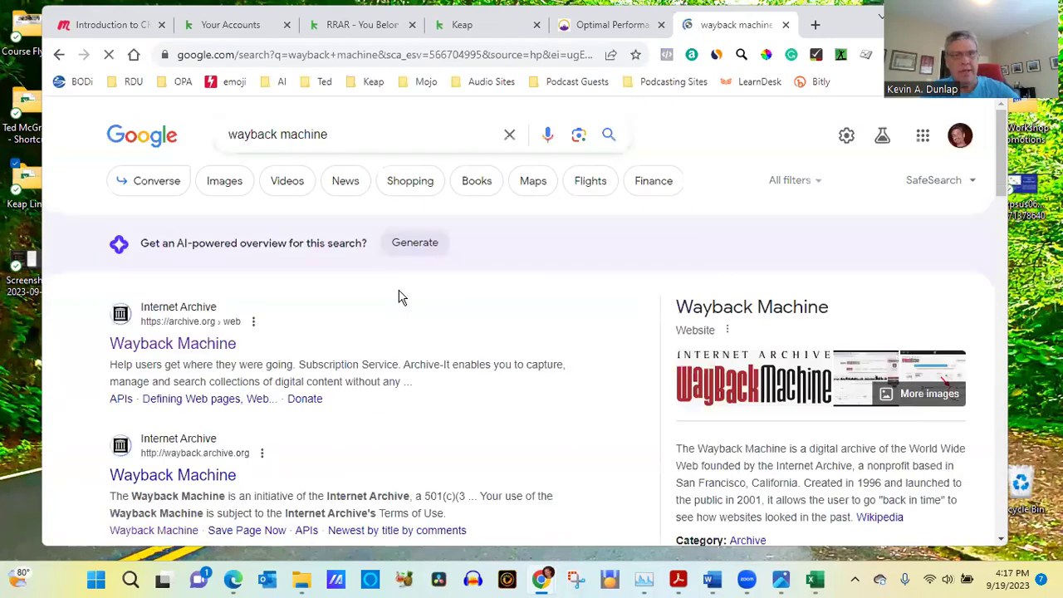
pyautogui.click(228, 347)
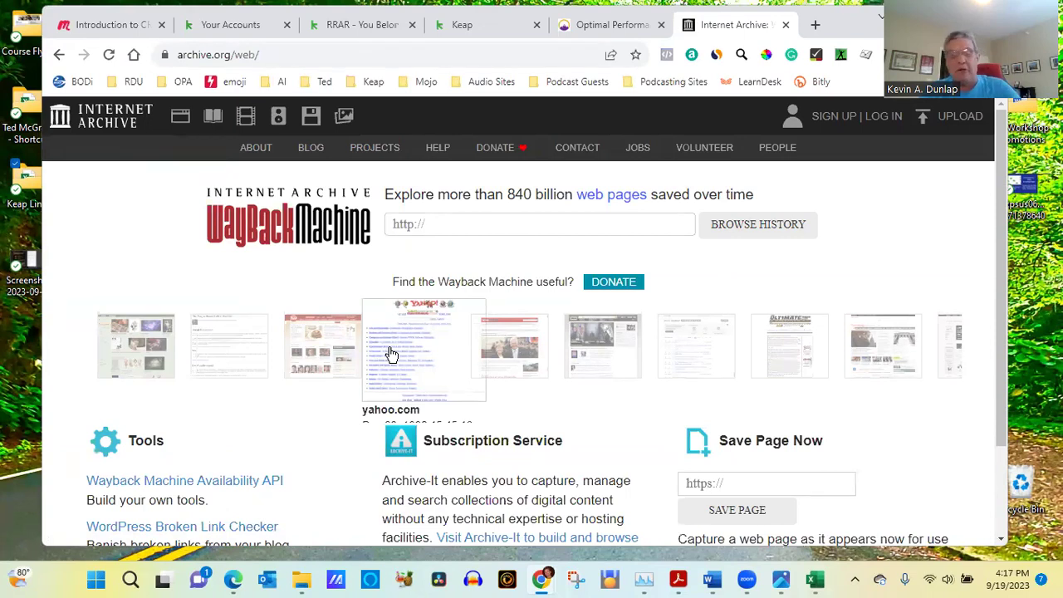
# - Browse the tridentinvestmentsllc.com capture history and show the 2008 calendar with its March 9 capture
pyautogui.click(473, 225)
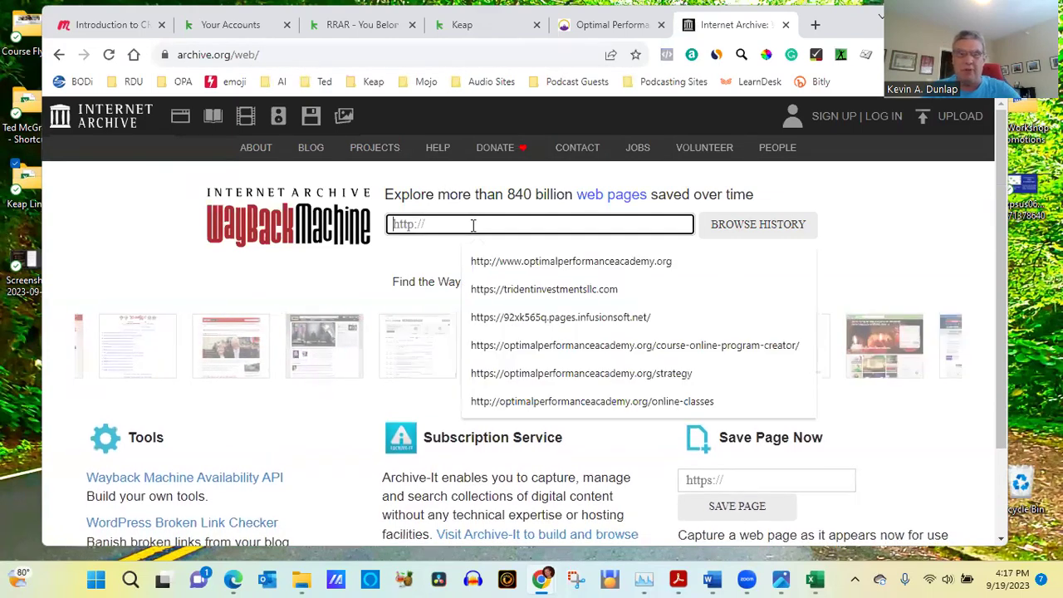
pyautogui.click(553, 289)
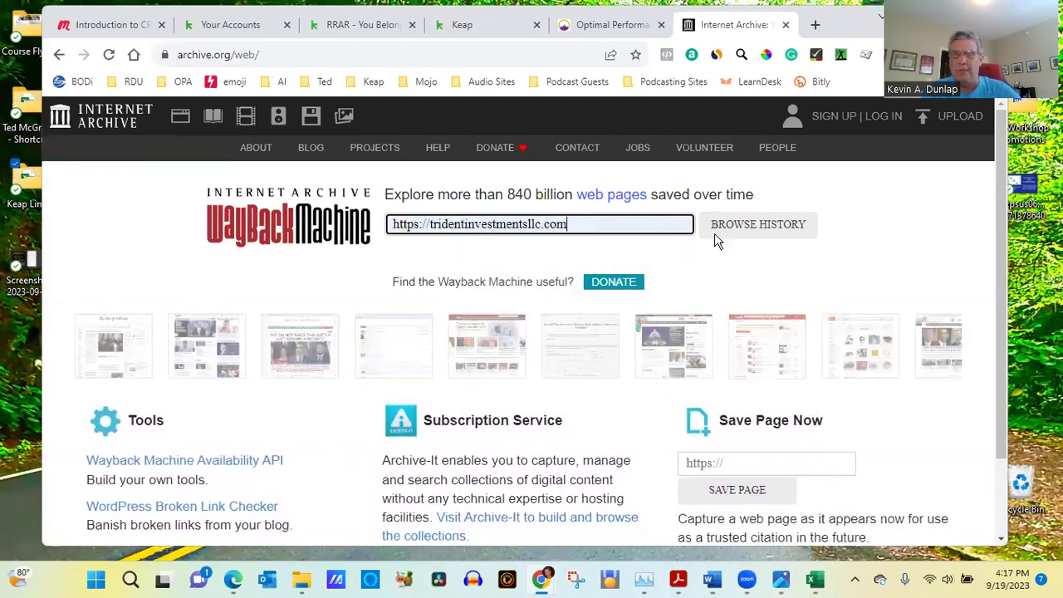
pyautogui.click(758, 224)
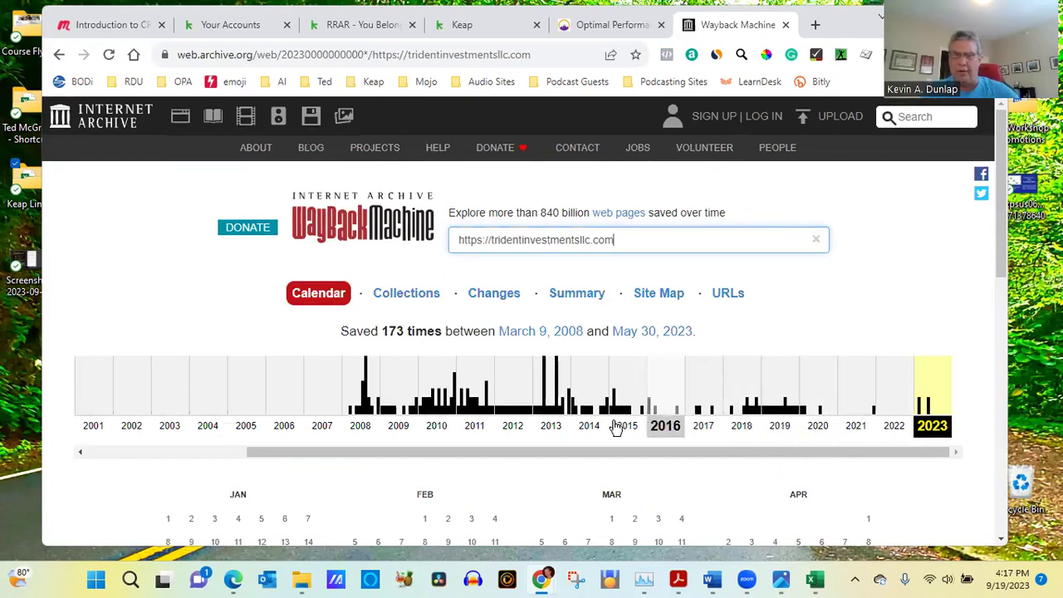
pyautogui.moveTo(999, 224); pyautogui.dragTo(1001, 249)
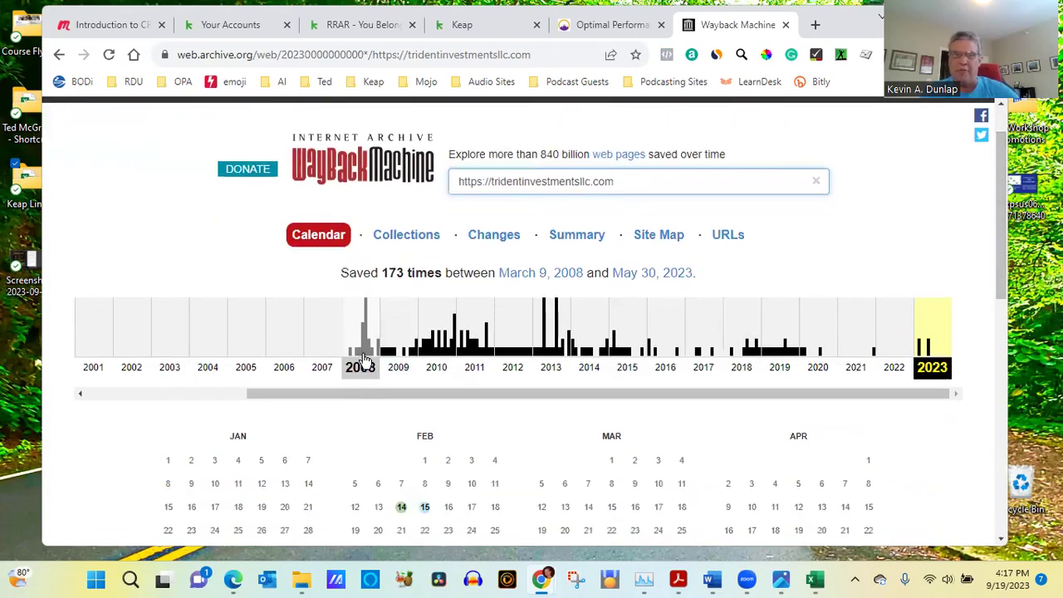
pyautogui.click(363, 359)
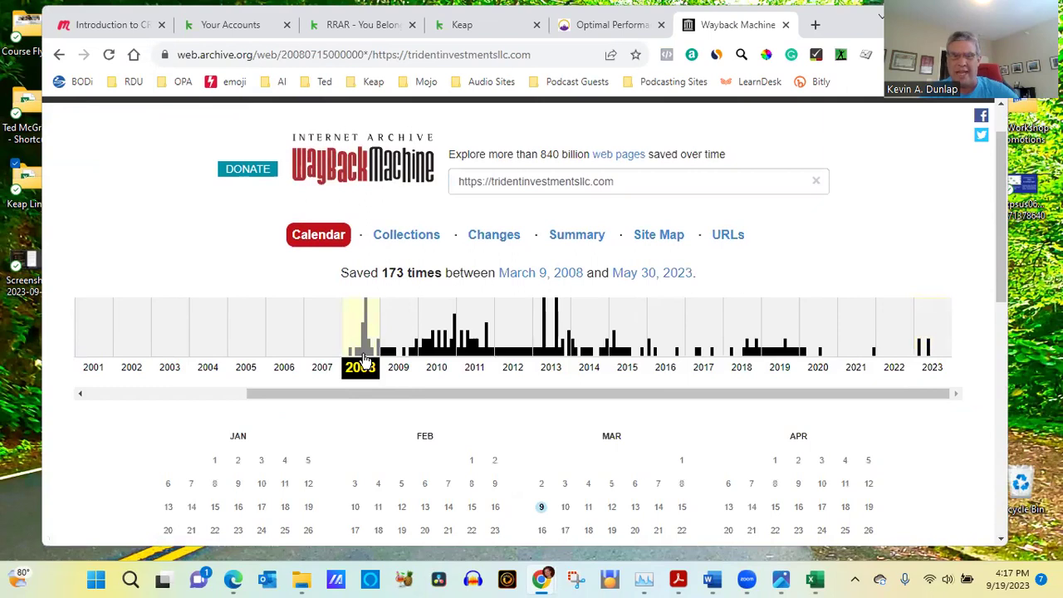
pyautogui.moveTo(542, 510)
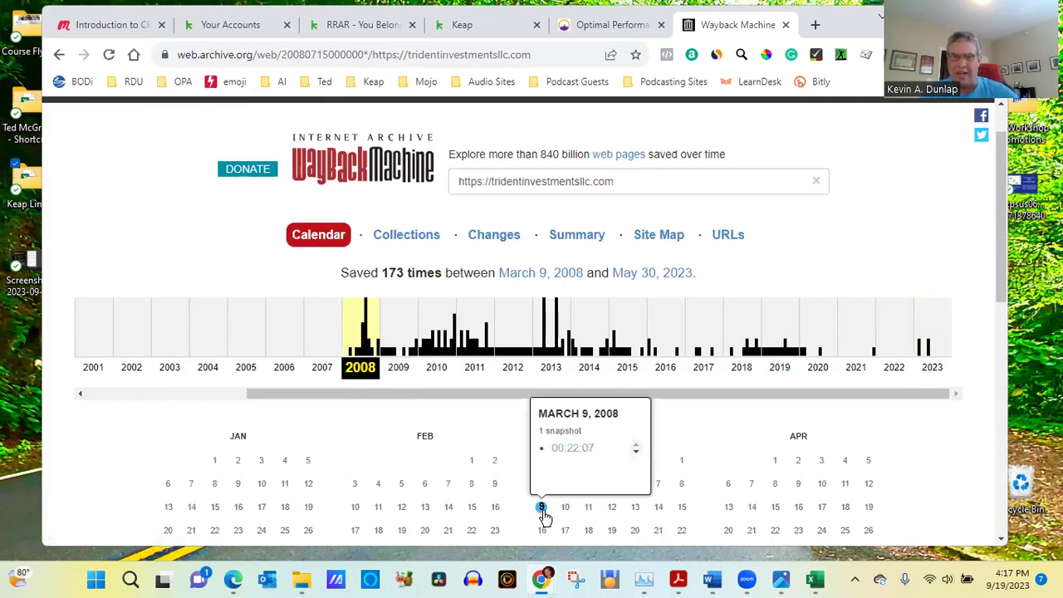
# - Open the March 9, 2008 snapshot, jump to 2014, then reach the May 2015 Lease Option Program page
pyautogui.click(575, 452)
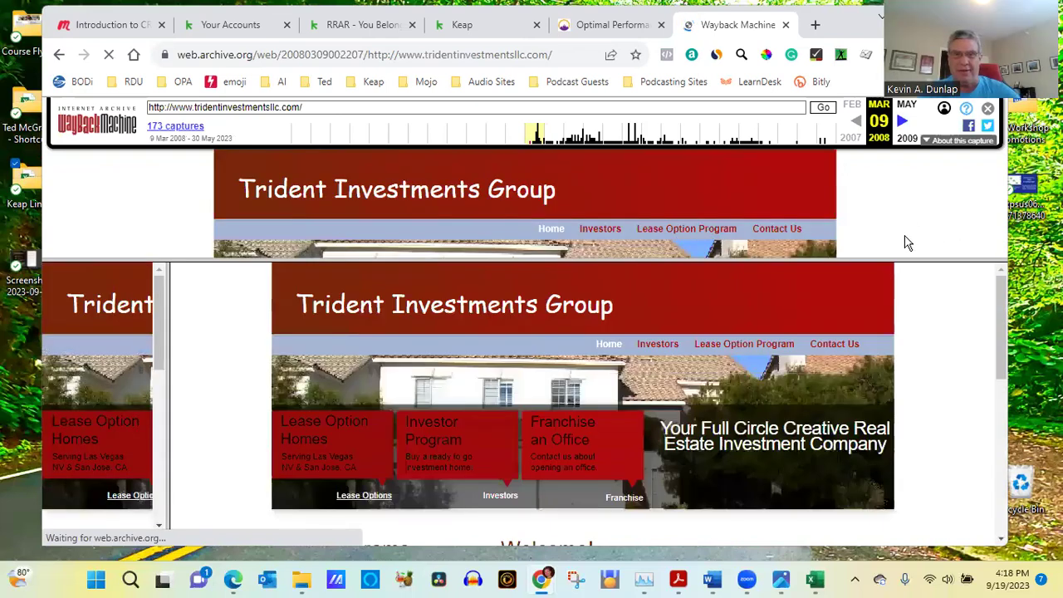
pyautogui.click(653, 139)
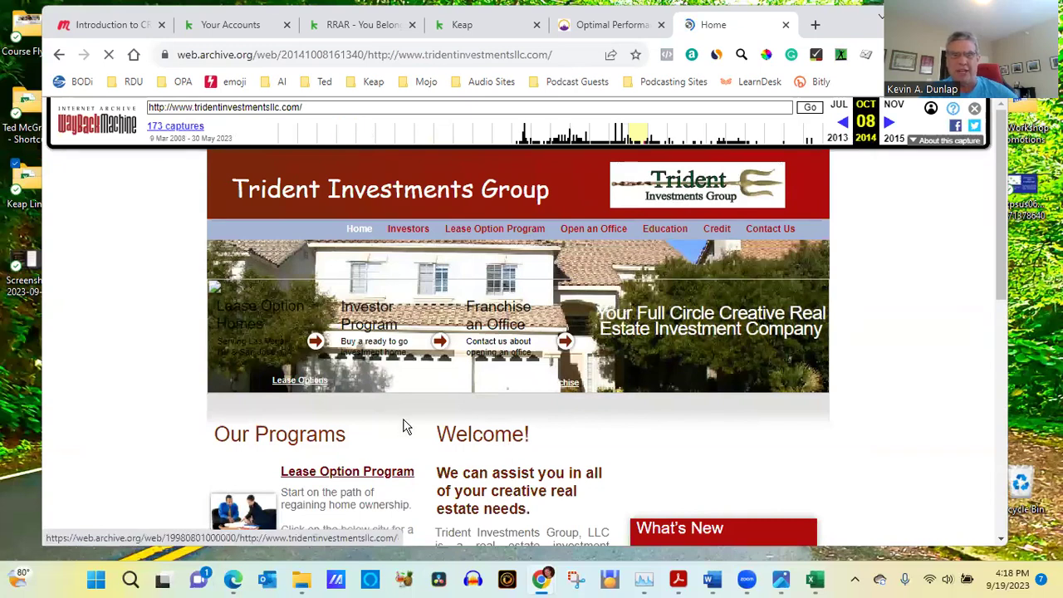
pyautogui.click(397, 474)
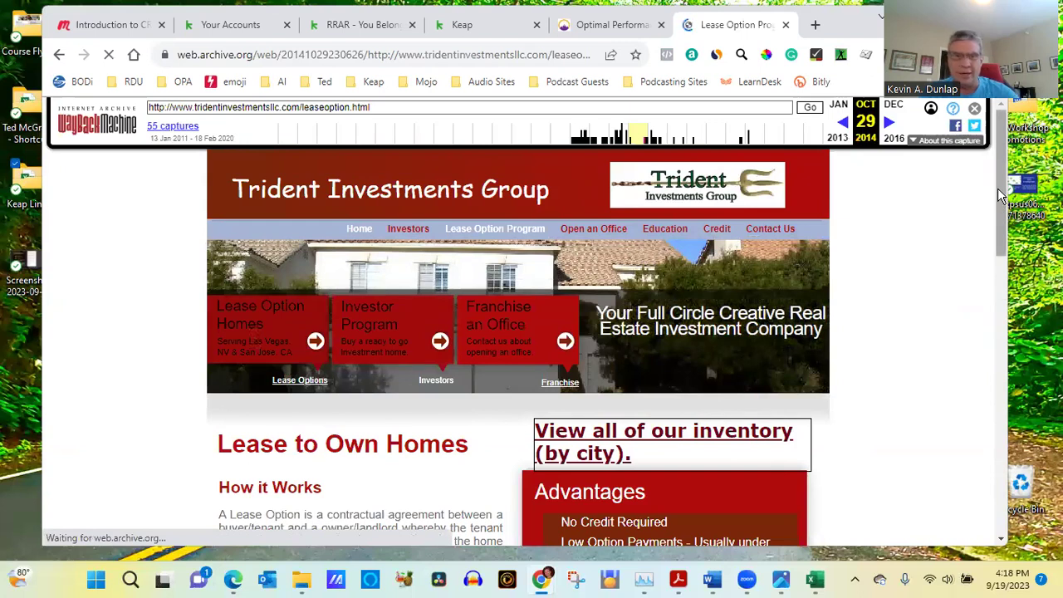
pyautogui.click(317, 343)
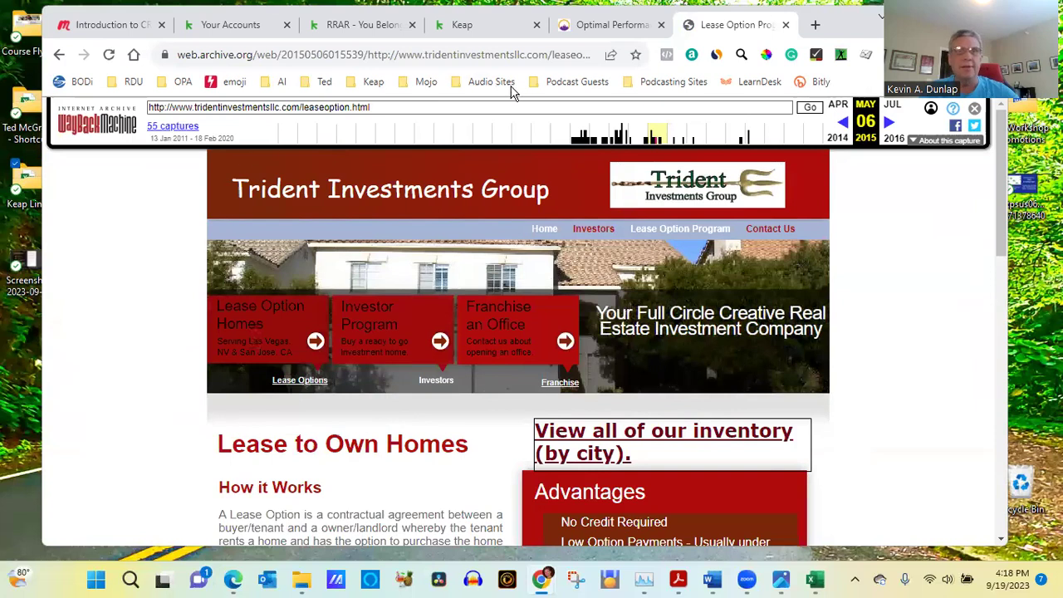
# - Select the archived page's URL path after web.archive.org/ in the address bar
pyautogui.click(397, 54)
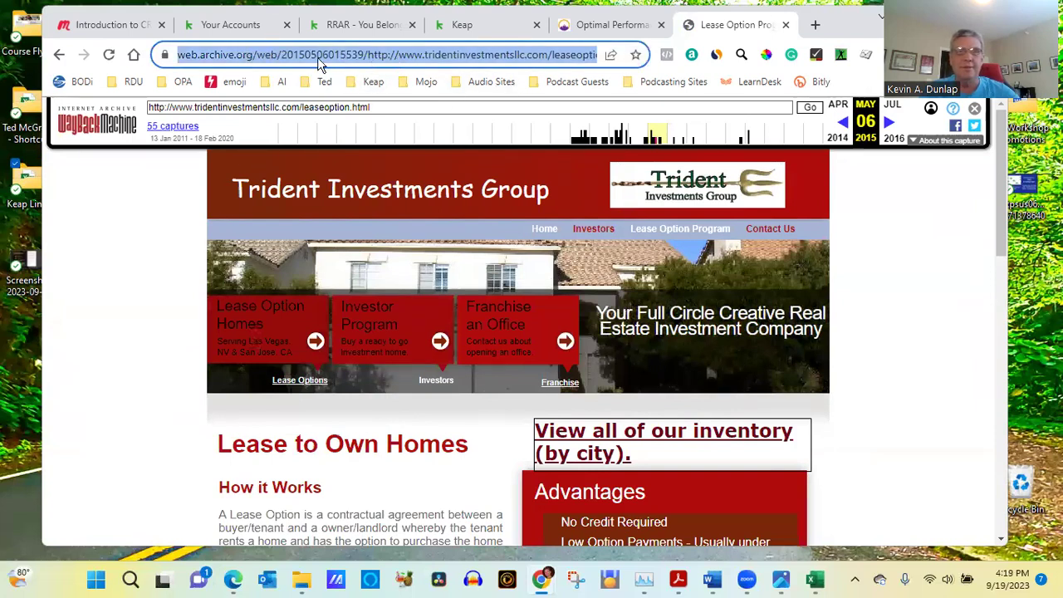
pyautogui.click(260, 56)
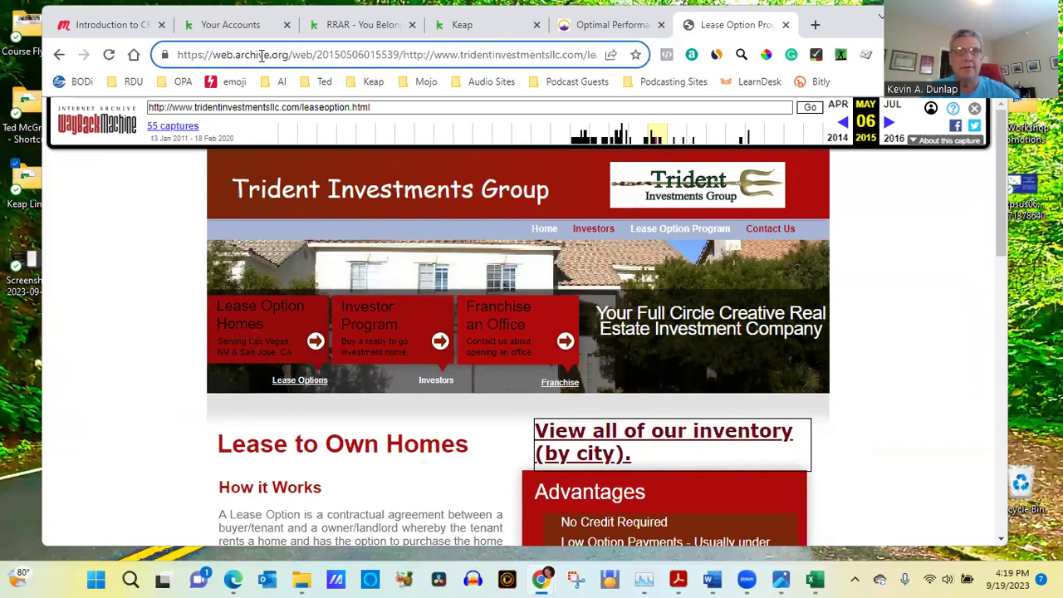
pyautogui.hotkey('shift', 'End')
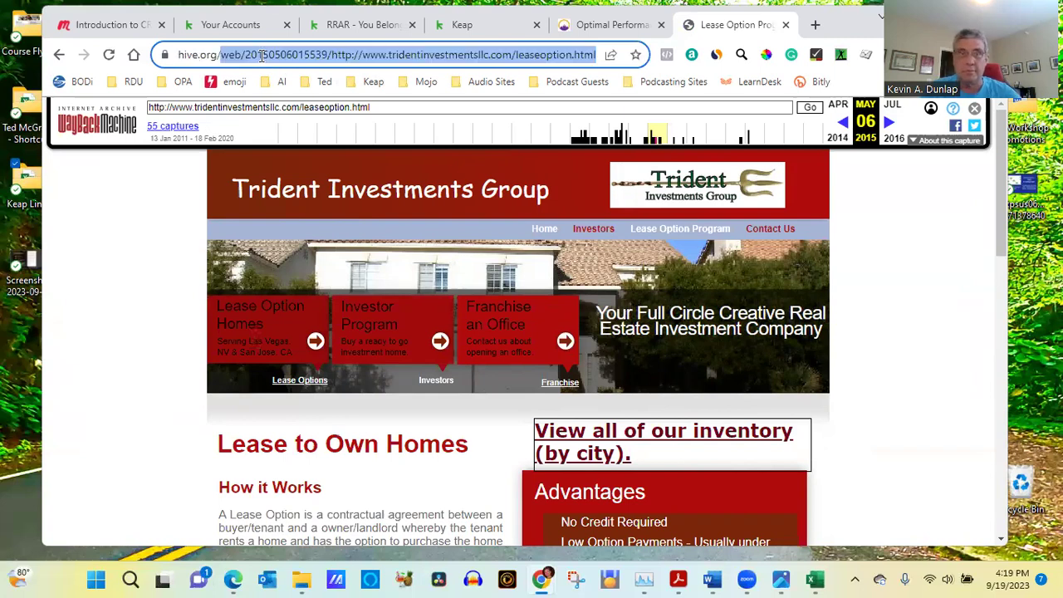
pyautogui.press('BackSpace')
pyautogui.press('Return')
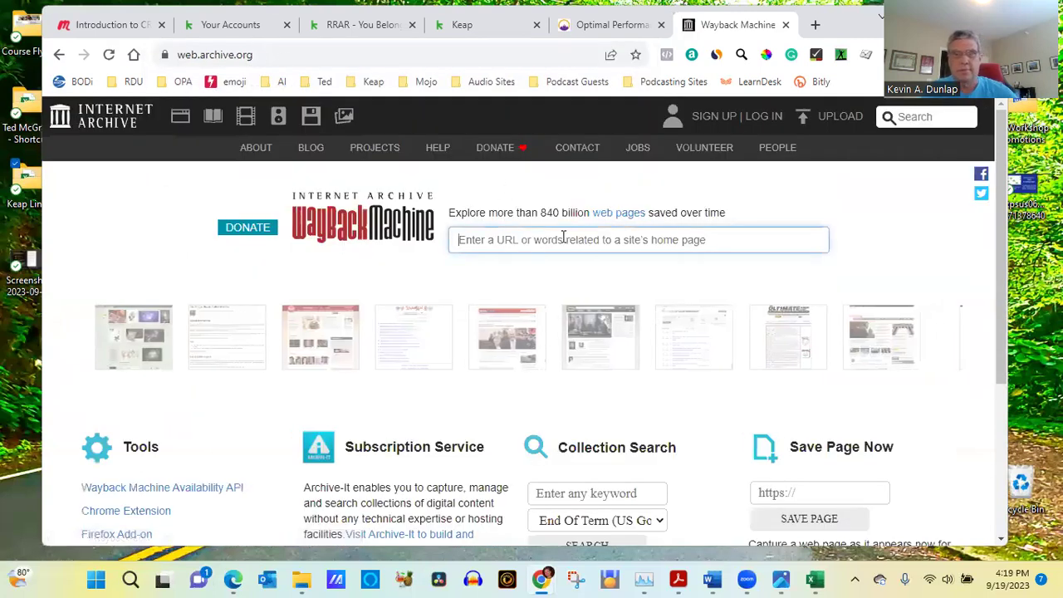
pyautogui.write('w')
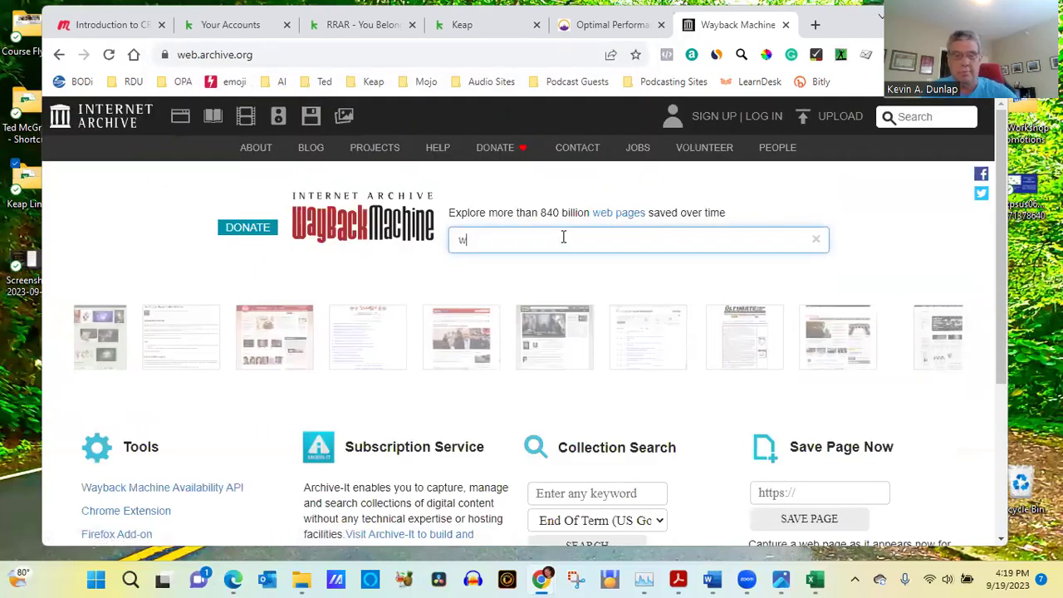
pyautogui.write('w')
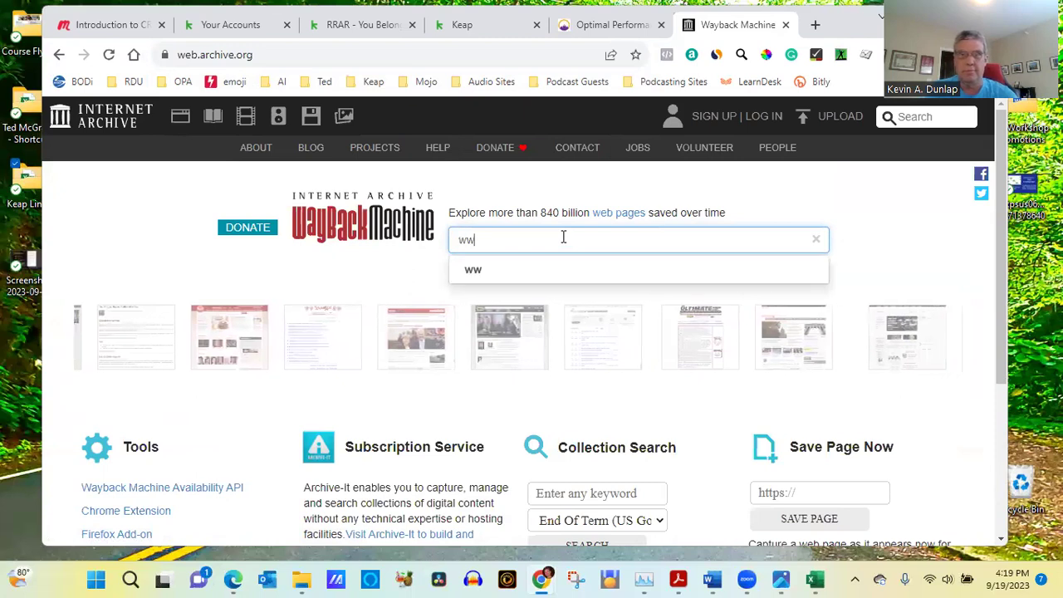
pyautogui.write('w')
pyautogui.press('BackSpace')
pyautogui.press('BackSpace')
pyautogui.press('BackSpace')
pyautogui.write('h')
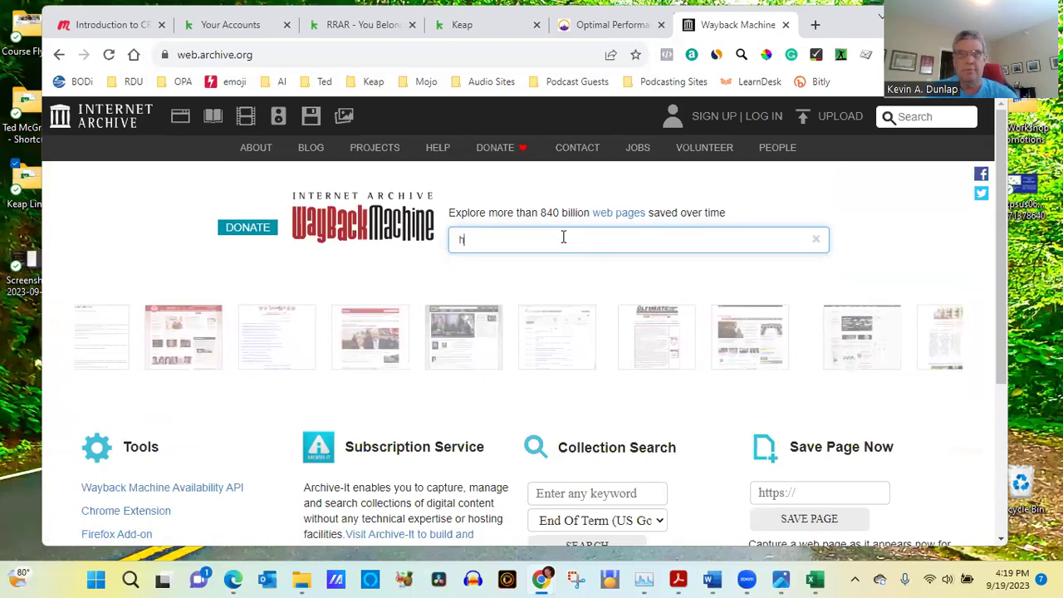
pyautogui.write('ttps:/')
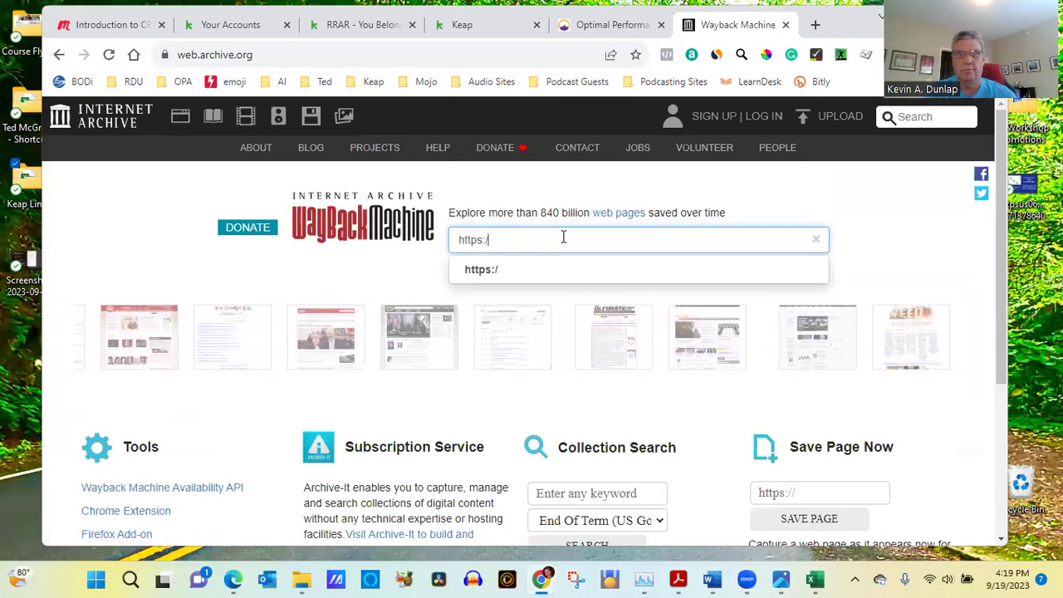
pyautogui.write('/www.t')
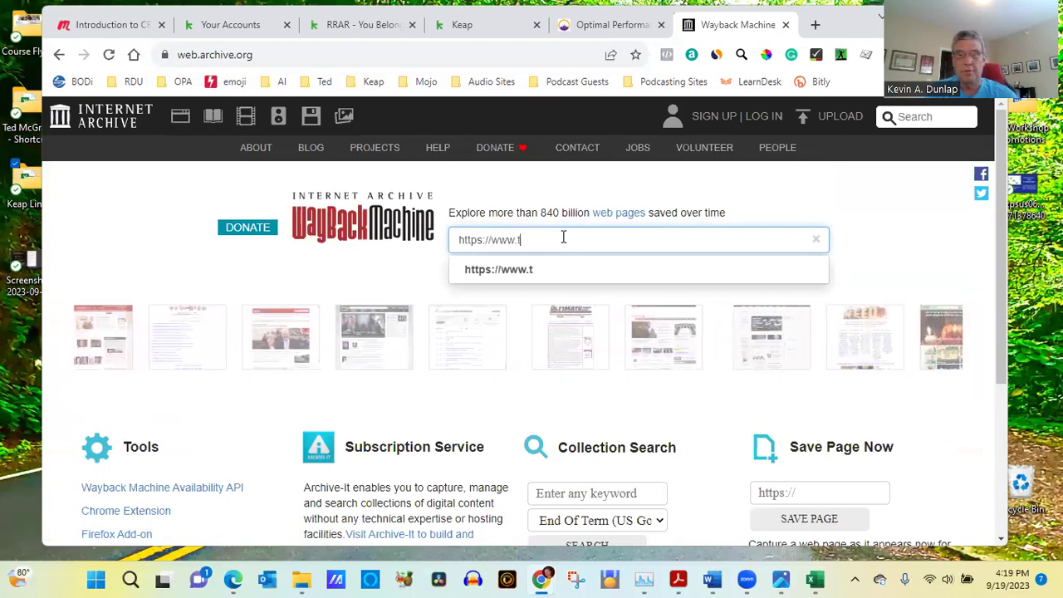
pyautogui.write('ridentinvest')
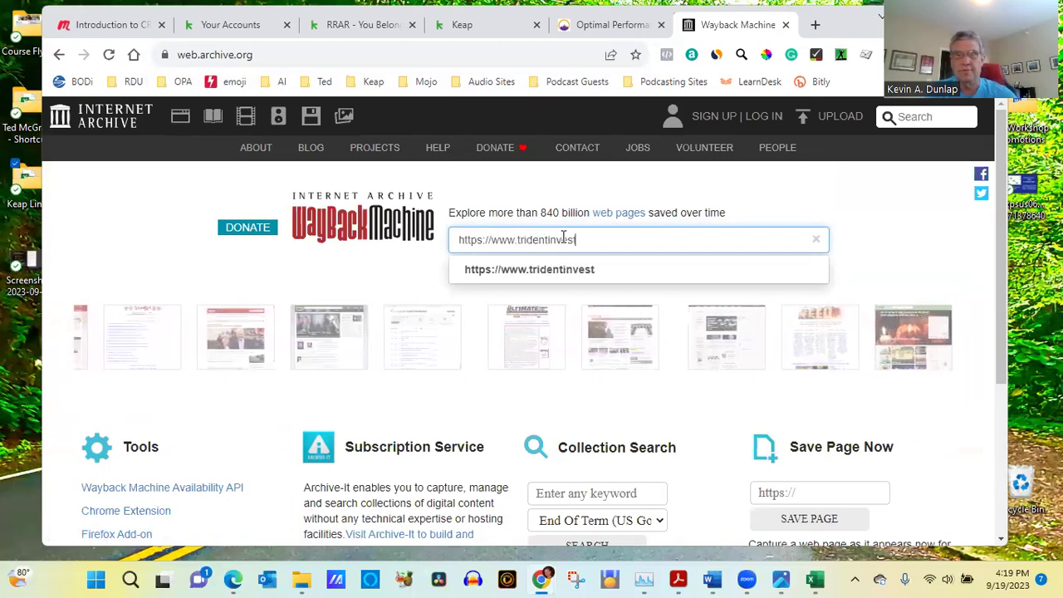
pyautogui.write('m')
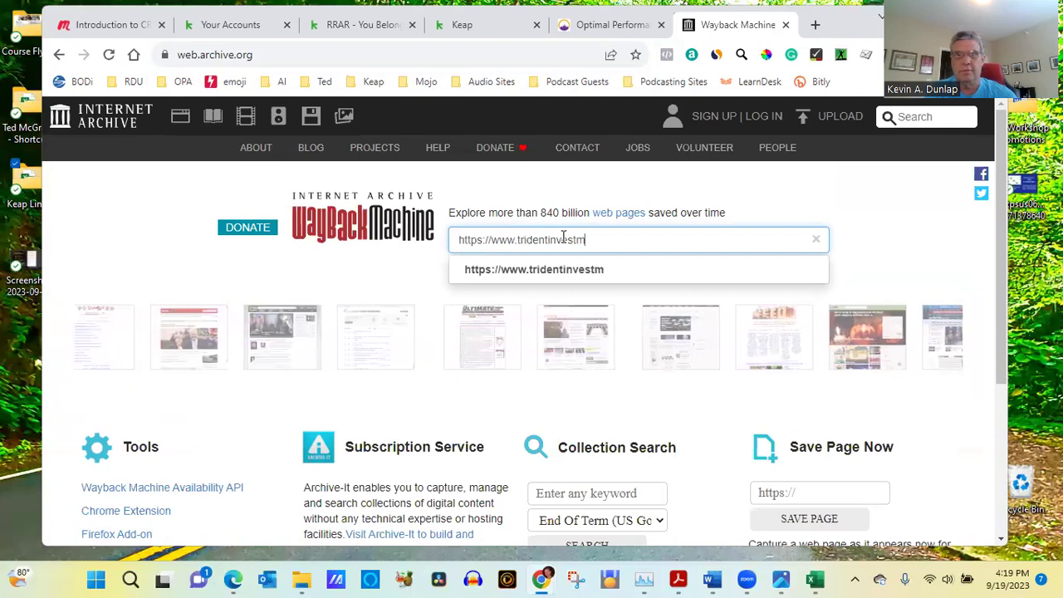
pyautogui.write('entsllc.com')
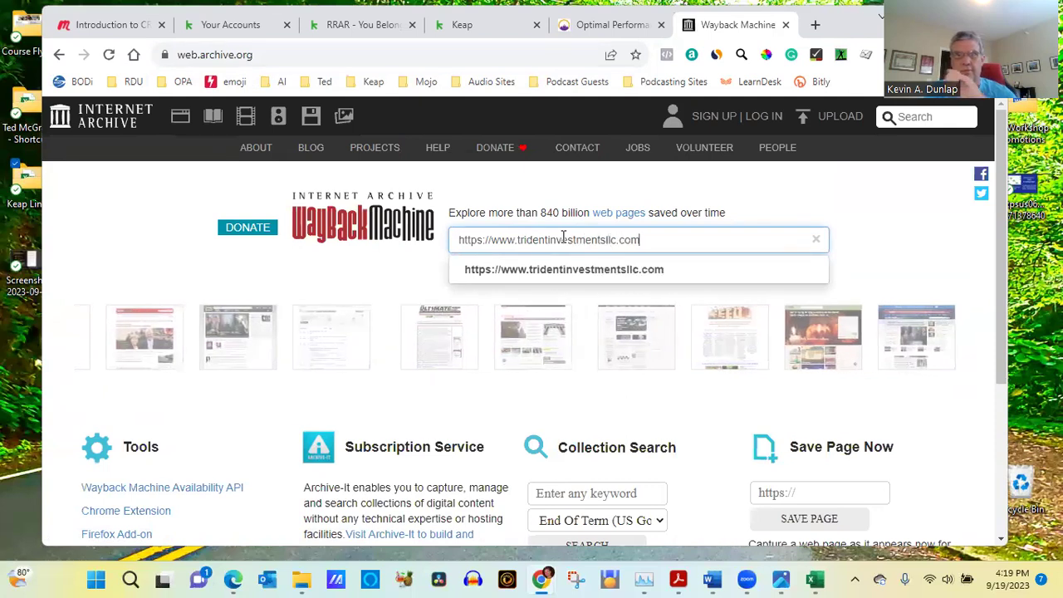
pyautogui.press('Return')
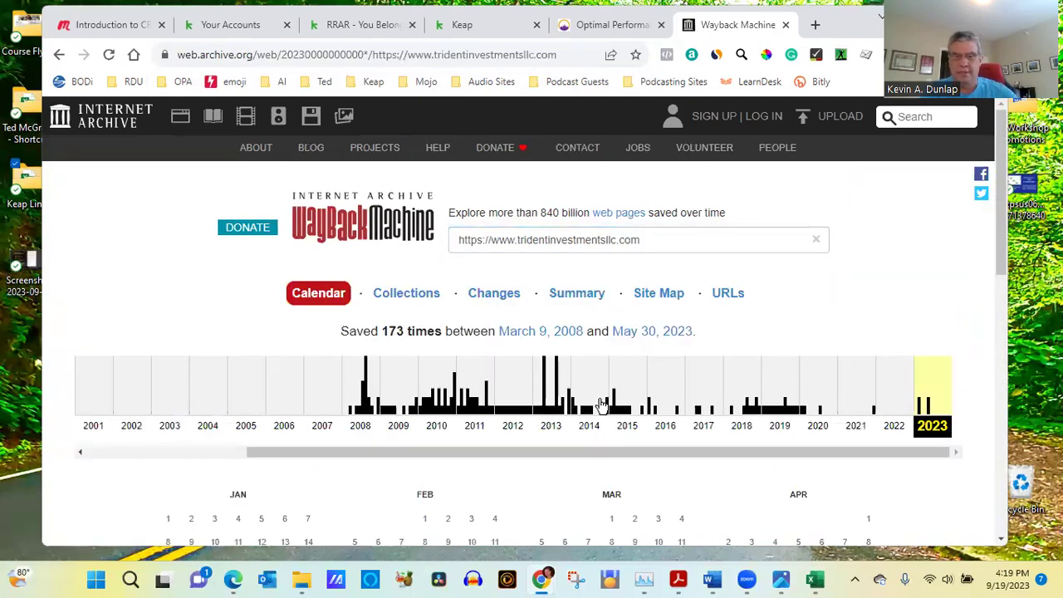
# - Open the July 25, 2013 09:44:56 capture from the 2013 calendar
pyautogui.click(557, 414)
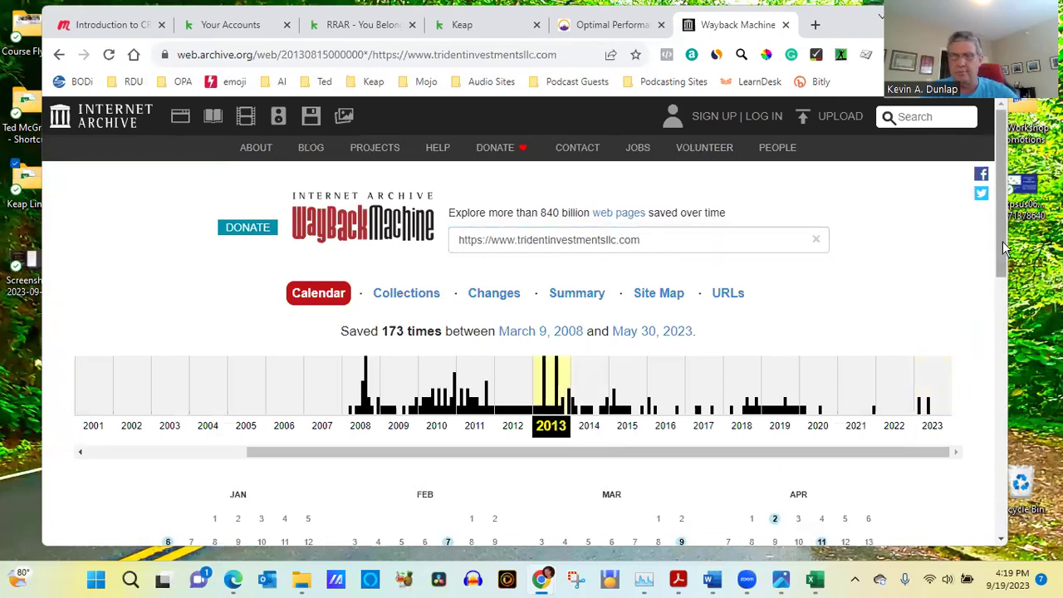
pyautogui.scroll(-5, 752, 390)
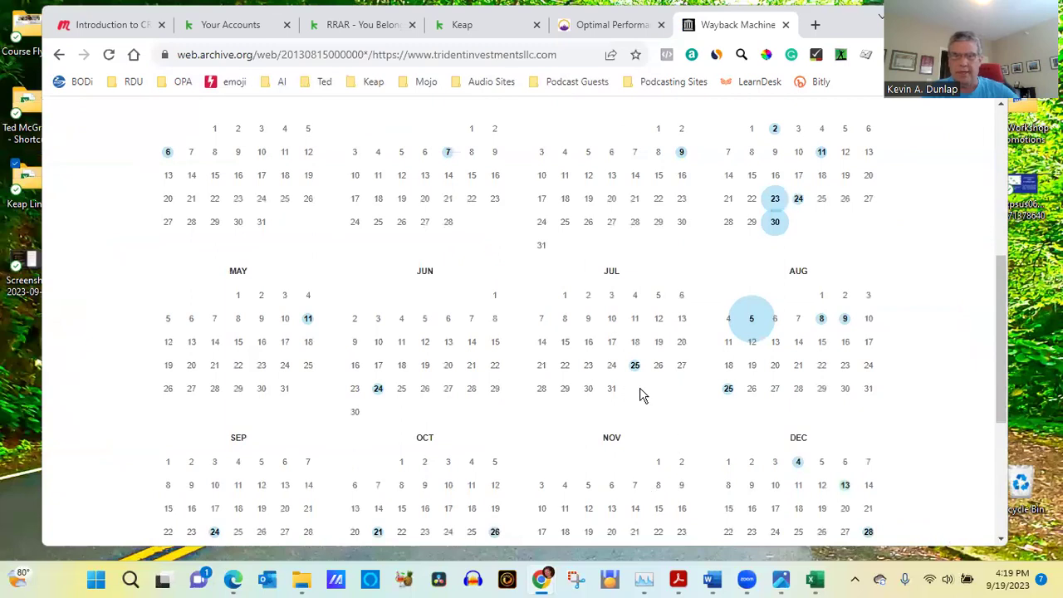
pyautogui.moveTo(638, 378)
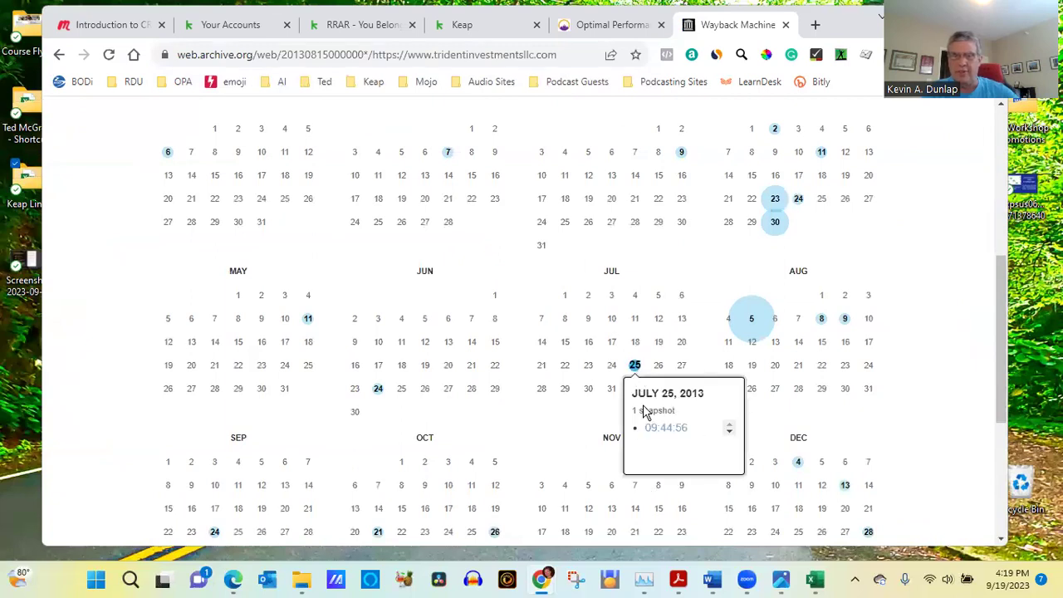
pyautogui.click(668, 428)
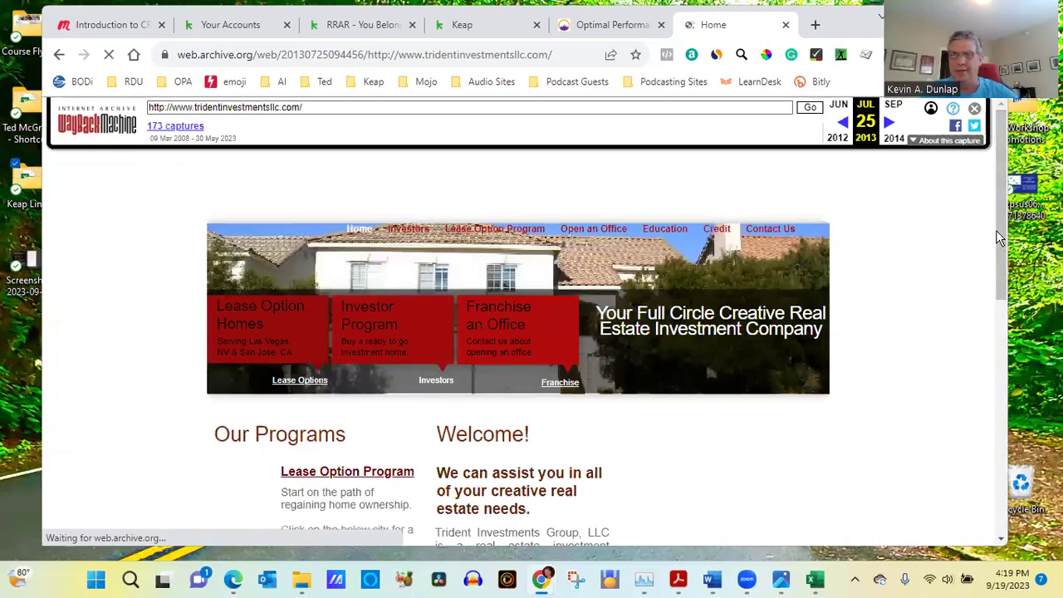
# - Scroll the Las Vegas homes listings table, briefly opening and closing the first contract-pending listing
pyautogui.scroll(-2, 1015, 289)
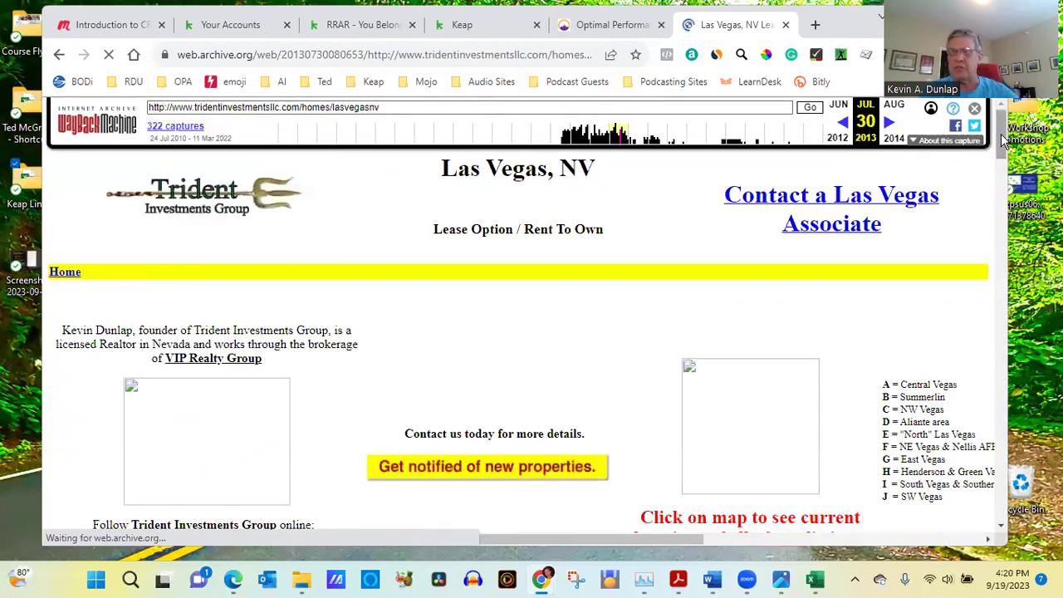
pyautogui.moveTo(1002, 141); pyautogui.dragTo(1010, 204)
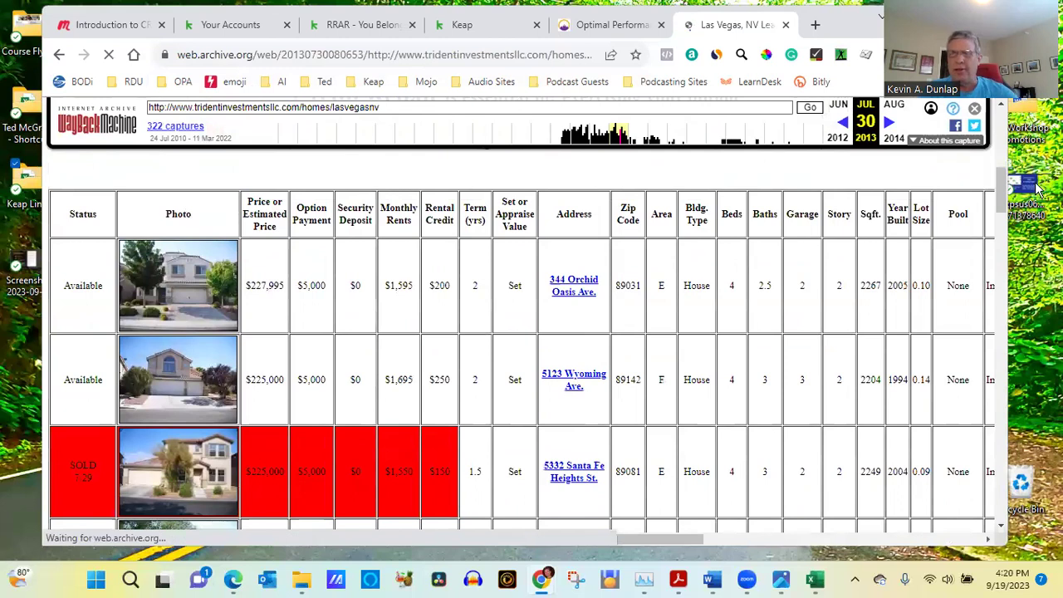
pyautogui.moveTo(1004, 185); pyautogui.dragTo(1028, 291)
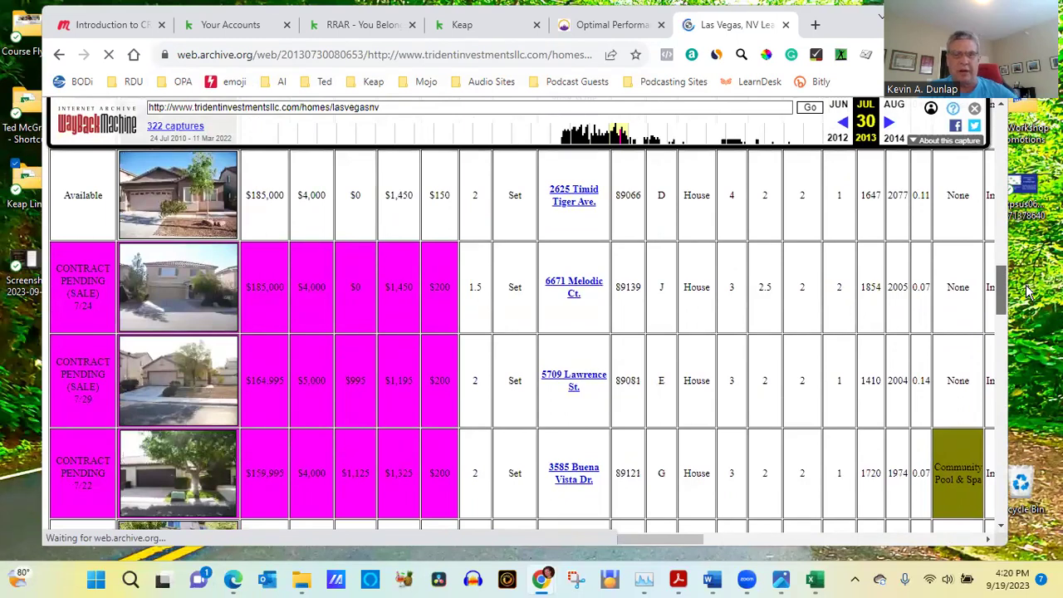
pyautogui.click(575, 287)
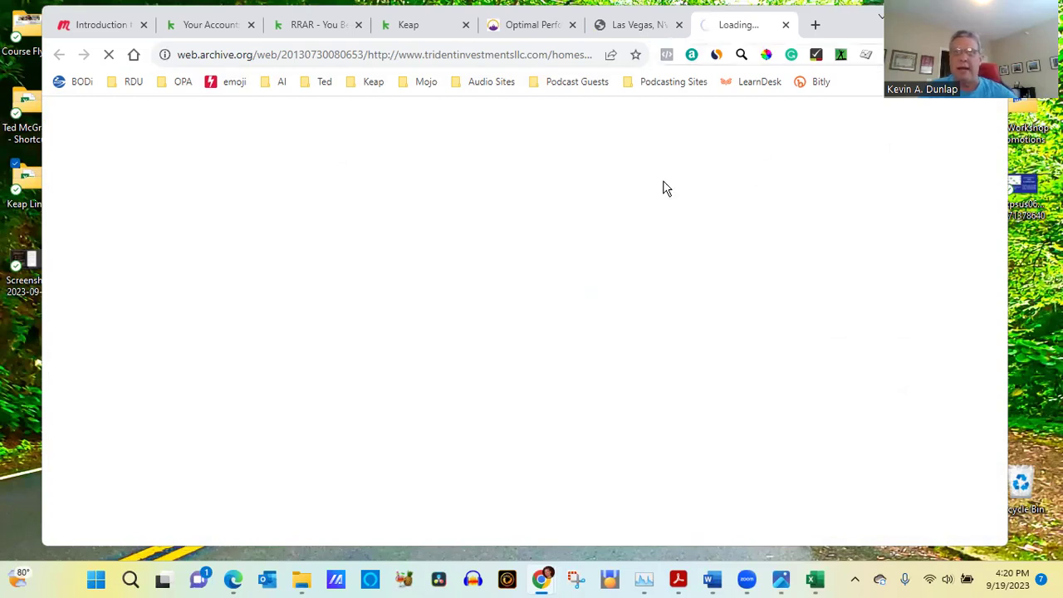
pyautogui.click(786, 25)
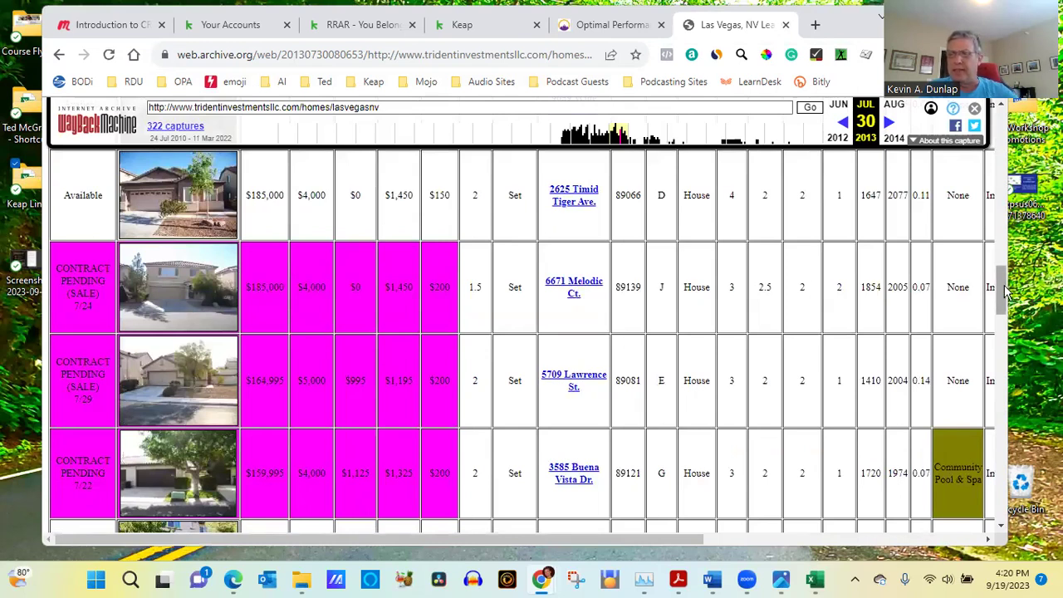
pyautogui.moveTo(1002, 288); pyautogui.dragTo(1009, 266)
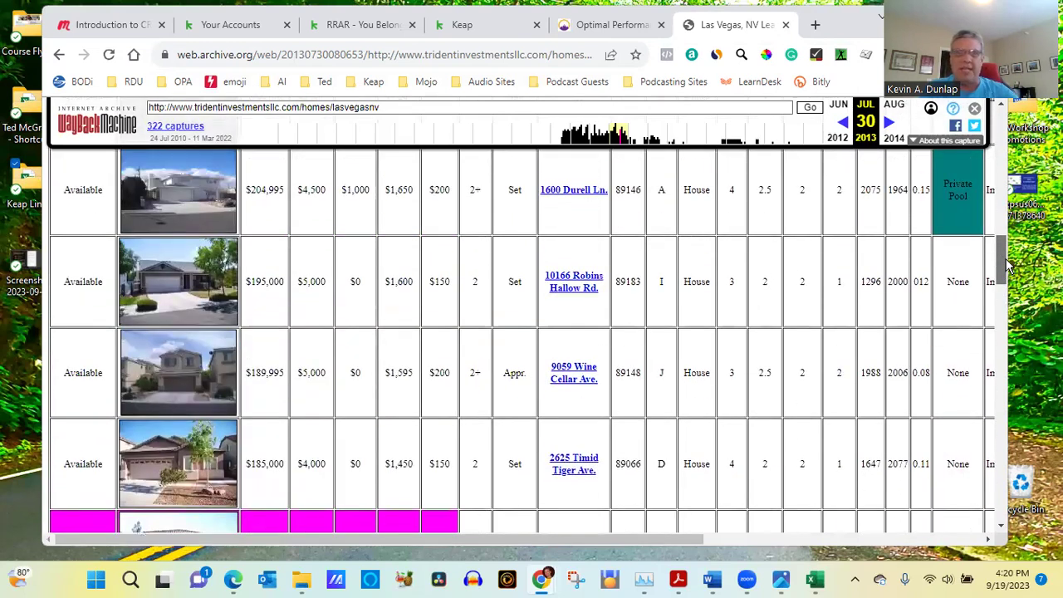
pyautogui.click(563, 290)
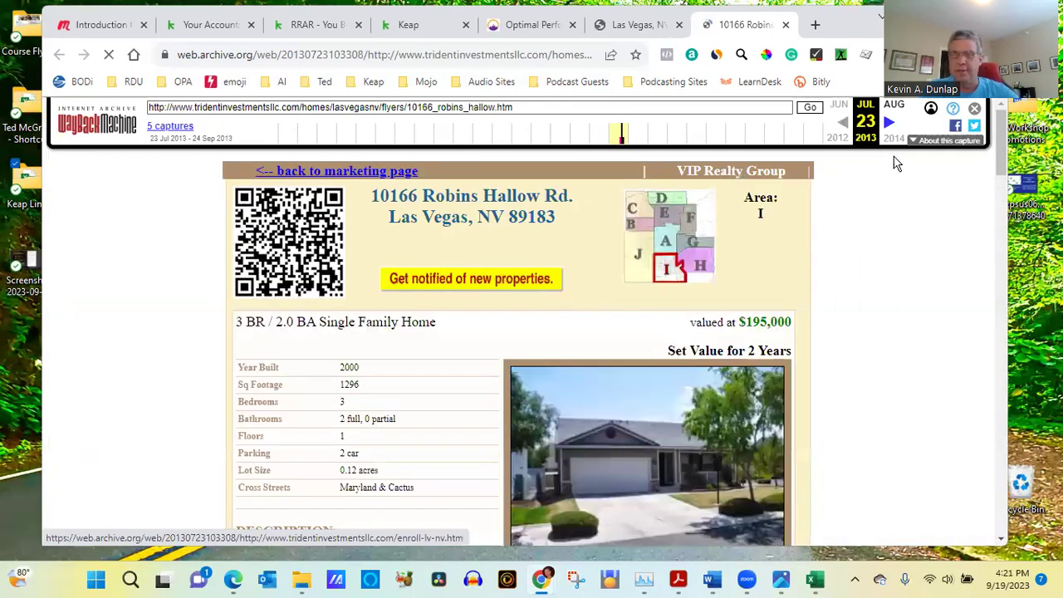
pyautogui.moveTo(1000, 144)
pyautogui.mouseDown()
pyautogui.moveTo(981, 518)
pyautogui.moveTo(972, 406)
pyautogui.moveTo(1001, 225)
pyautogui.moveTo(986, 146)
pyautogui.mouseUp()
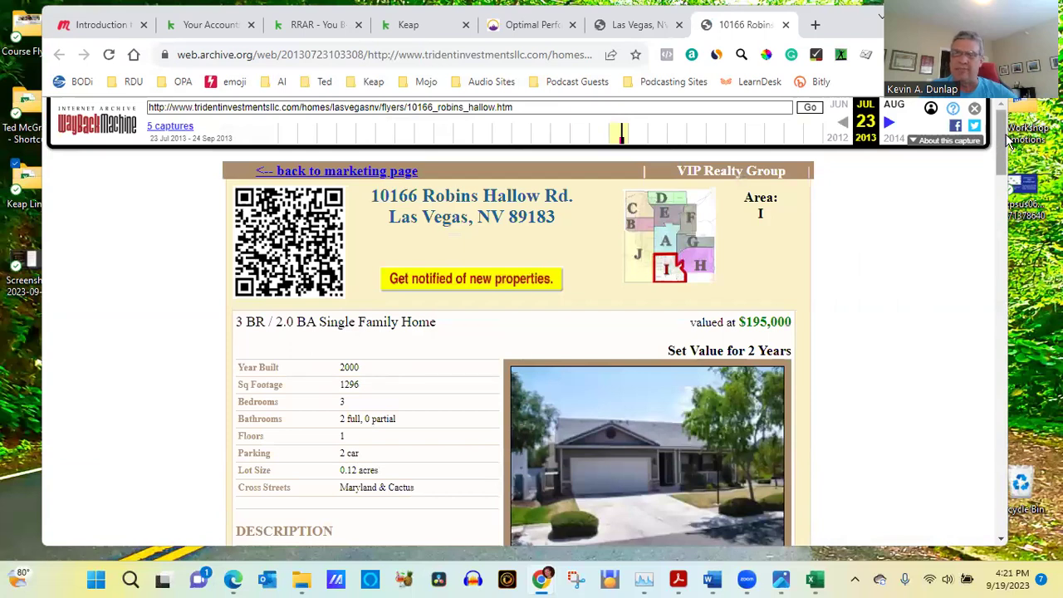
pyautogui.scroll(-2, 1001, 160)
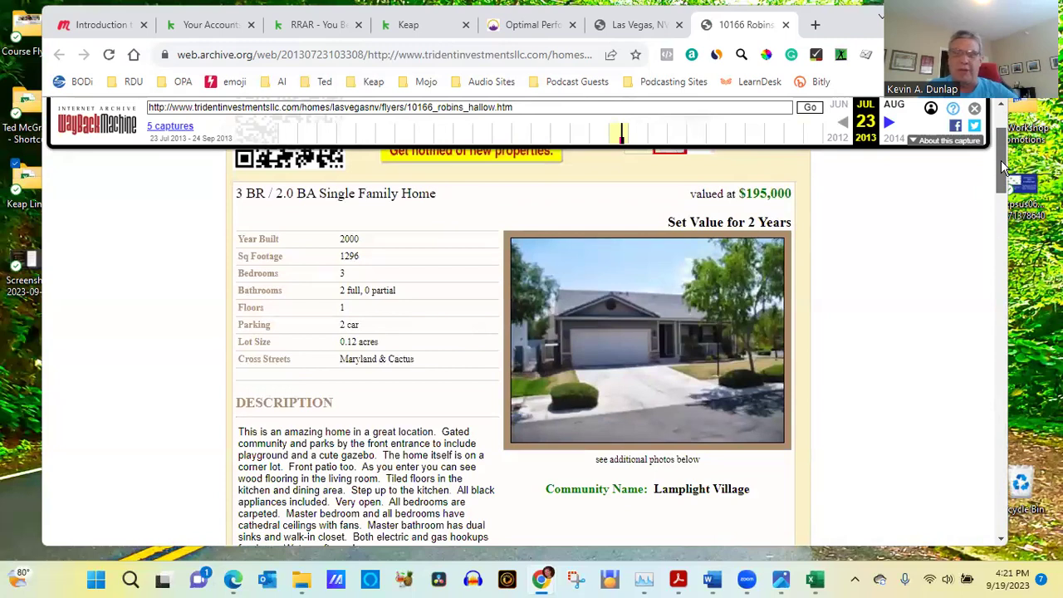
pyautogui.scroll(-1, 1001, 160)
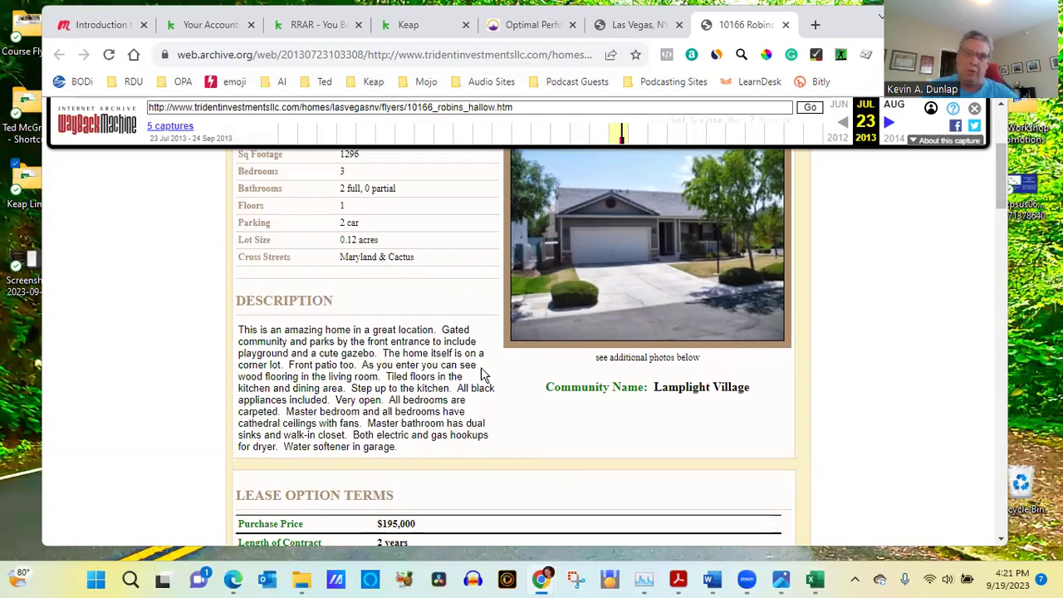
pyautogui.moveTo(1001, 184); pyautogui.dragTo(1002, 357)
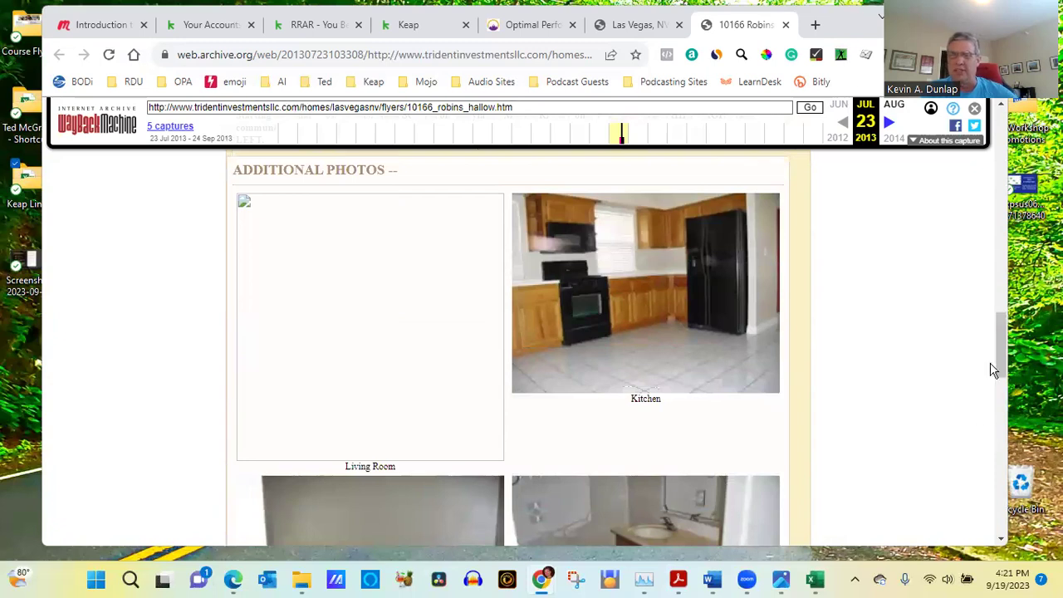
pyautogui.moveTo(1000, 345); pyautogui.dragTo(997, 141)
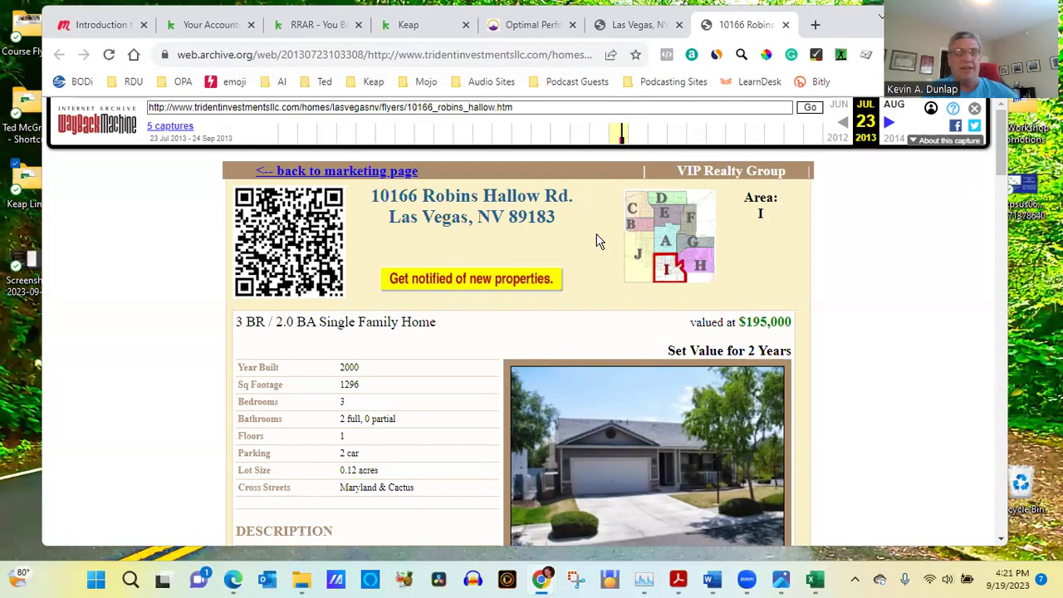
pyautogui.click(784, 25)
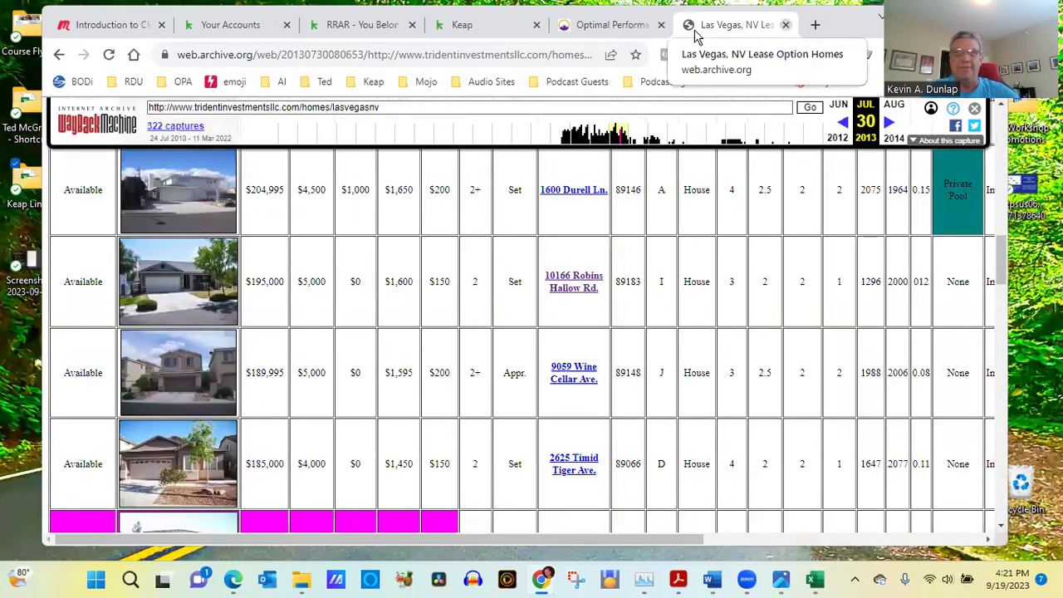
# - Cycle through the Keap, Lead Magnet email, Las Vegas and Optimal Performance tabs, then go back to the Wayback home page
pyautogui.click(478, 30)
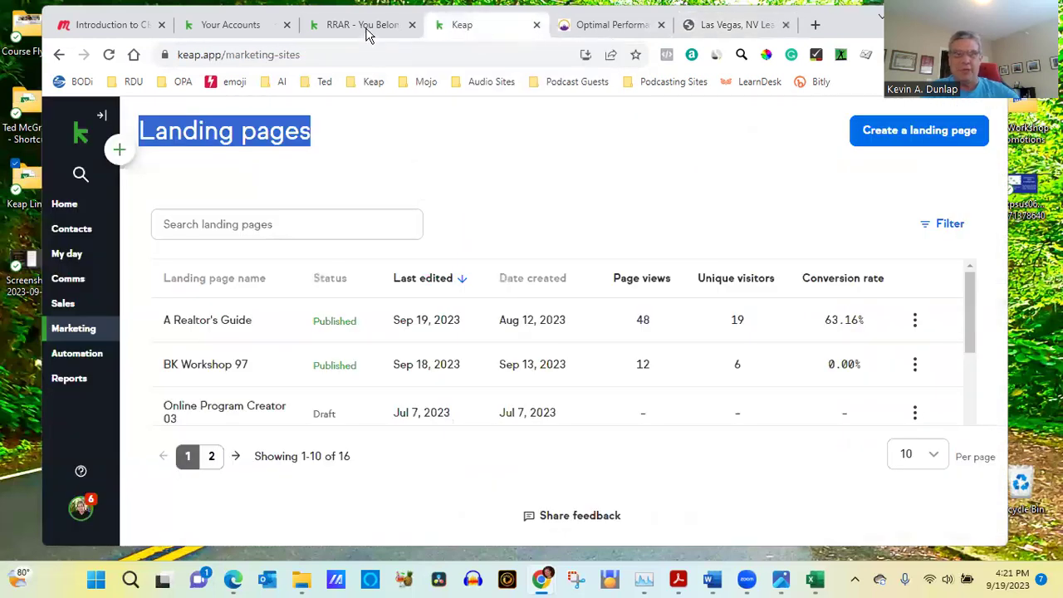
pyautogui.click(366, 27)
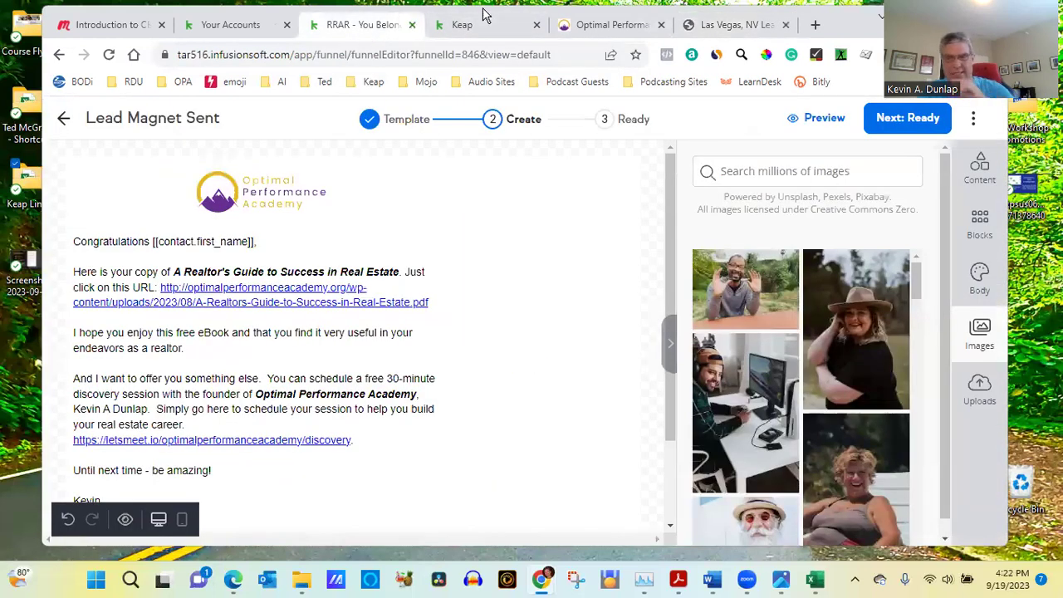
pyautogui.click(735, 25)
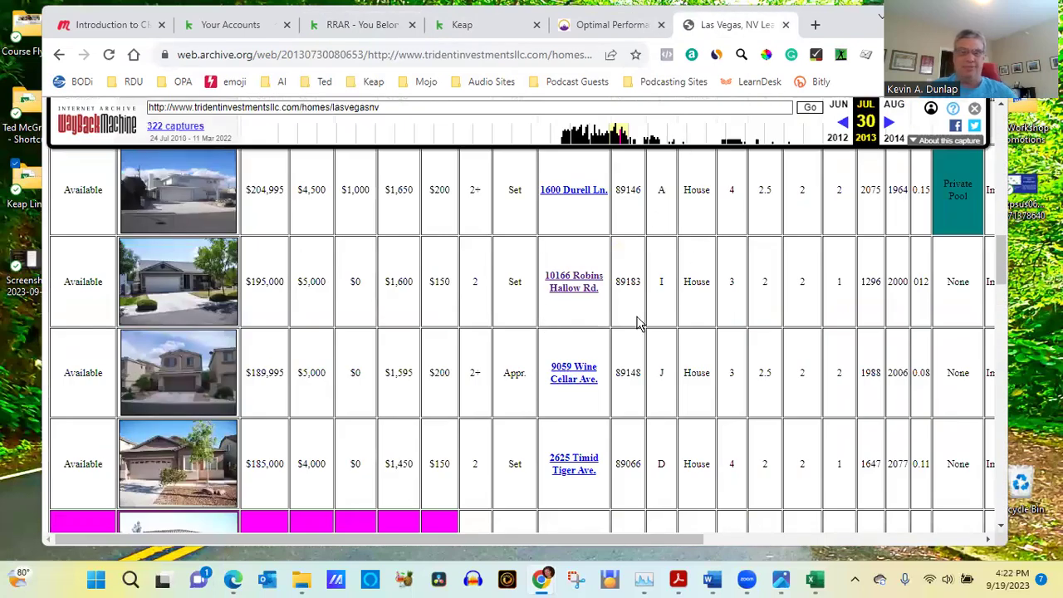
pyautogui.moveTo(614, 29)
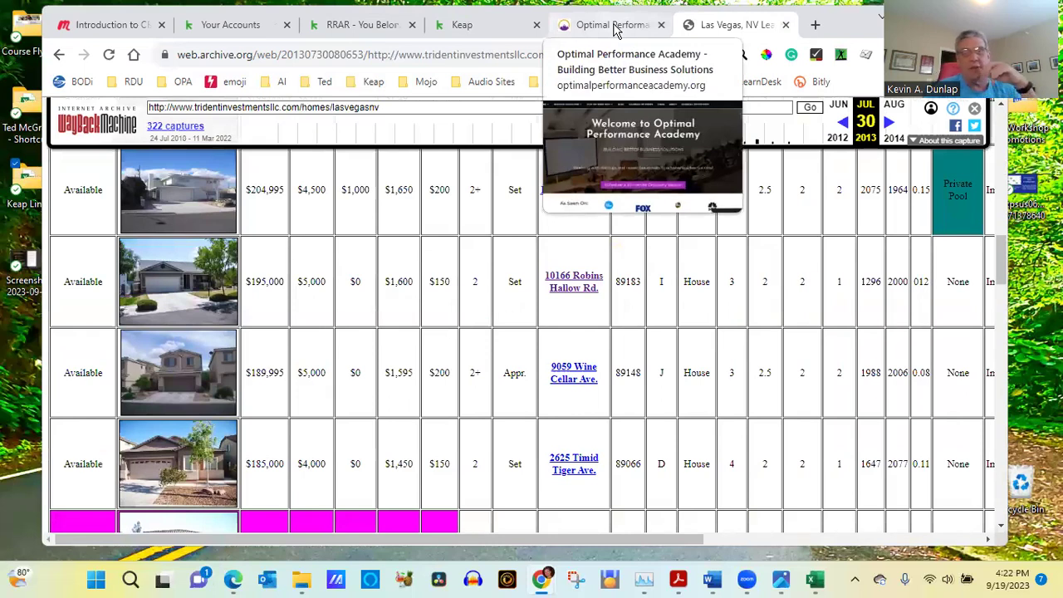
pyautogui.click(615, 28)
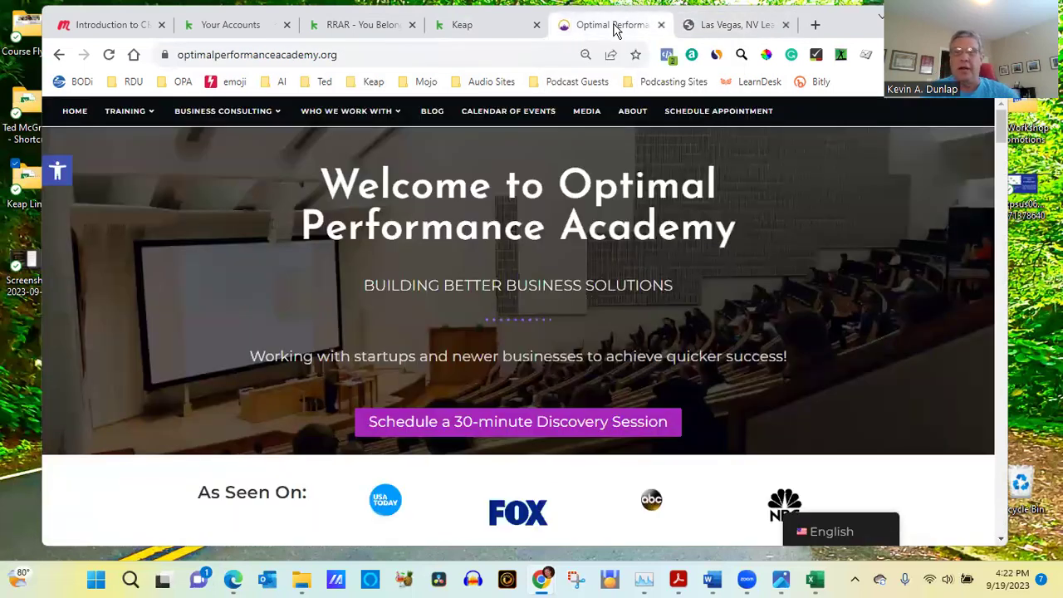
pyautogui.click(715, 25)
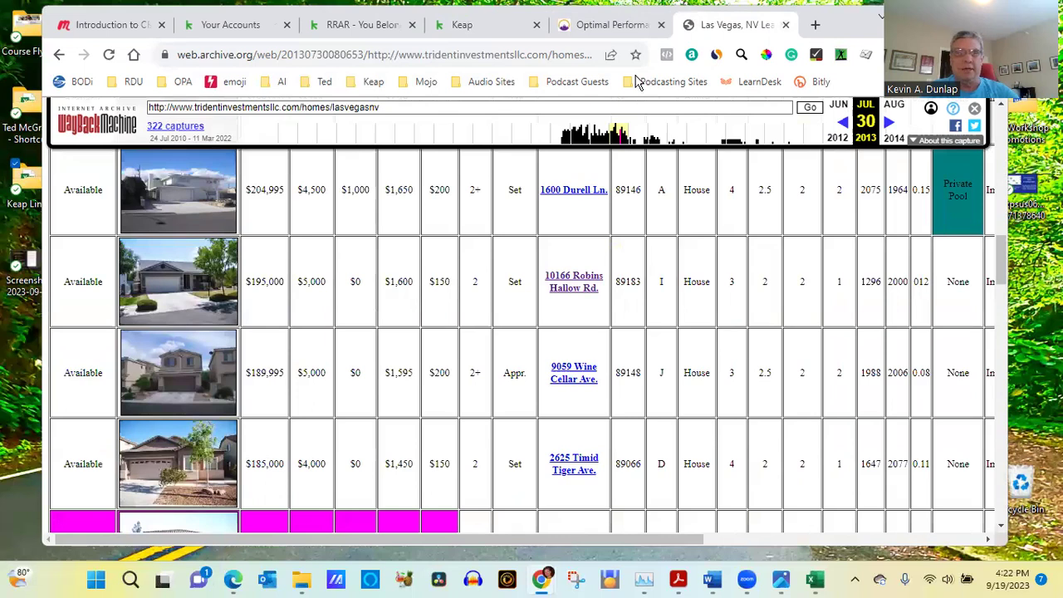
pyautogui.click(59, 55)
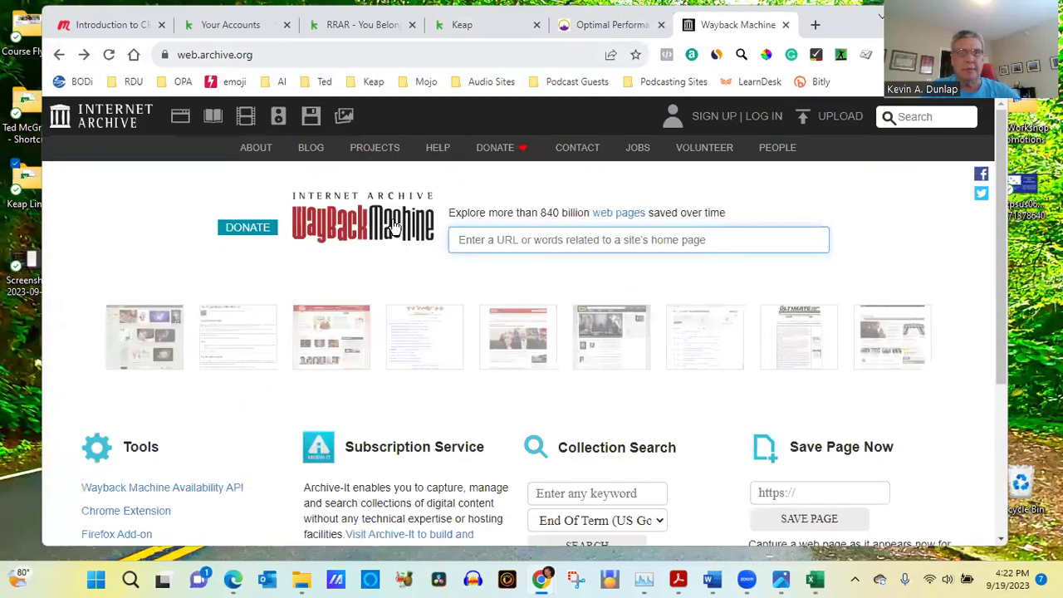
pyautogui.write('ww')
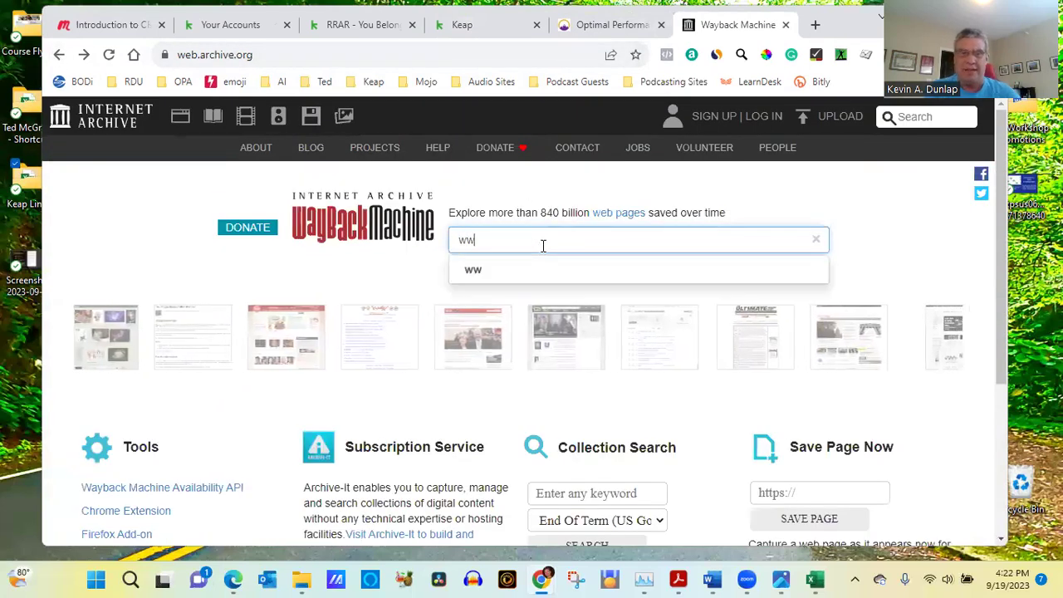
pyautogui.write('w.re')
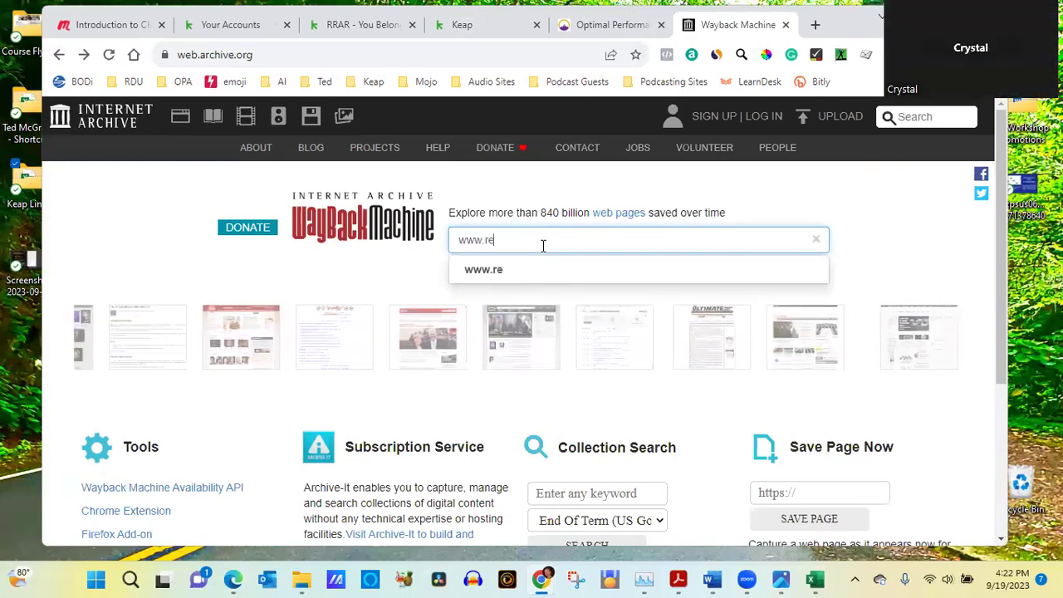
pyautogui.write('nttoo')
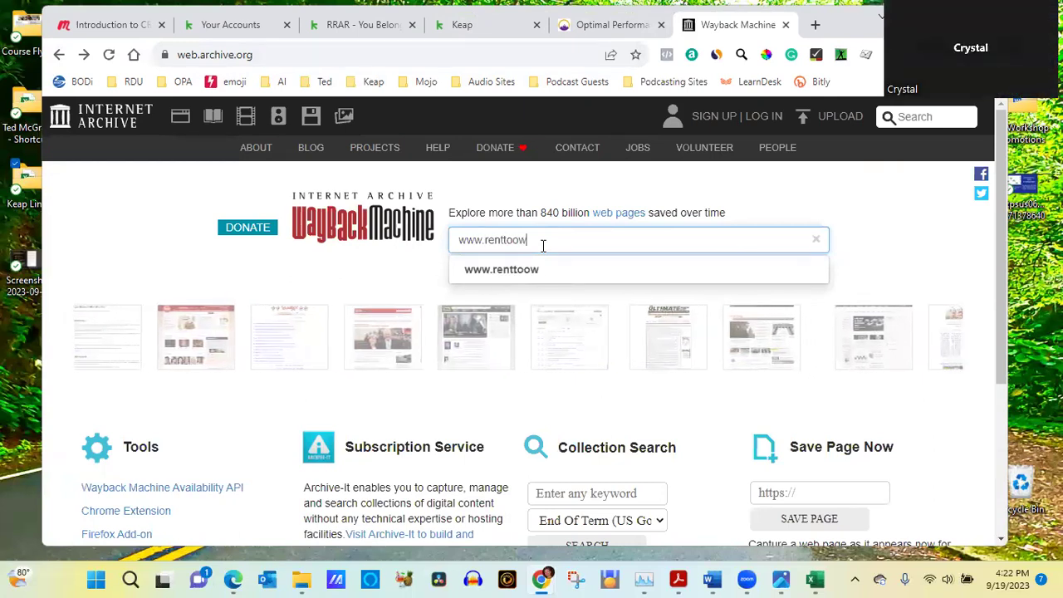
pyautogui.press('BackSpace')
pyautogui.press('BackSpace')
pyautogui.press('BackSpace')
pyautogui.write('w')
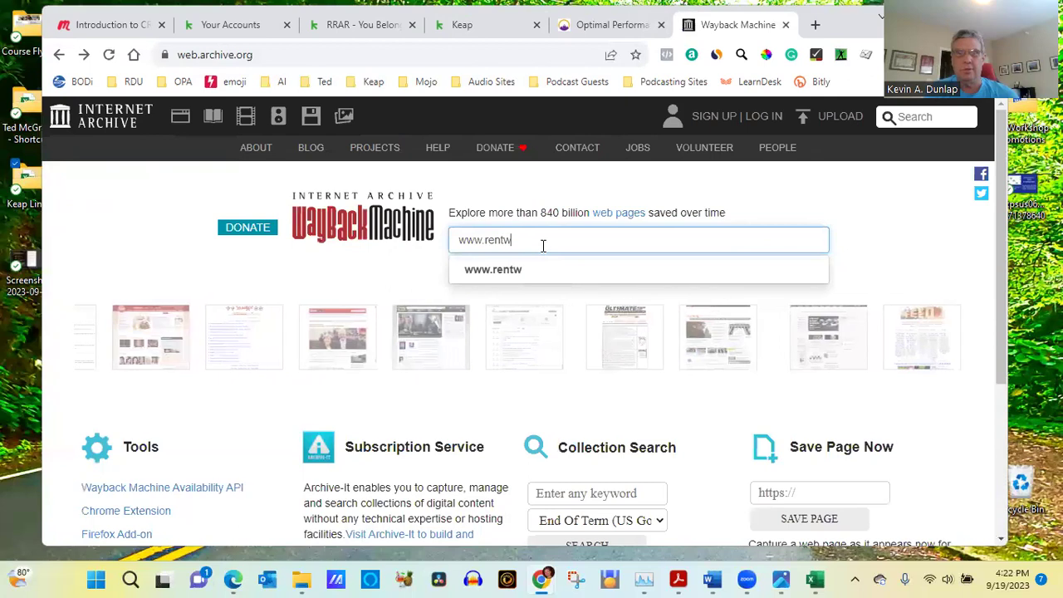
pyautogui.press('BackSpace')
pyautogui.write('2own')
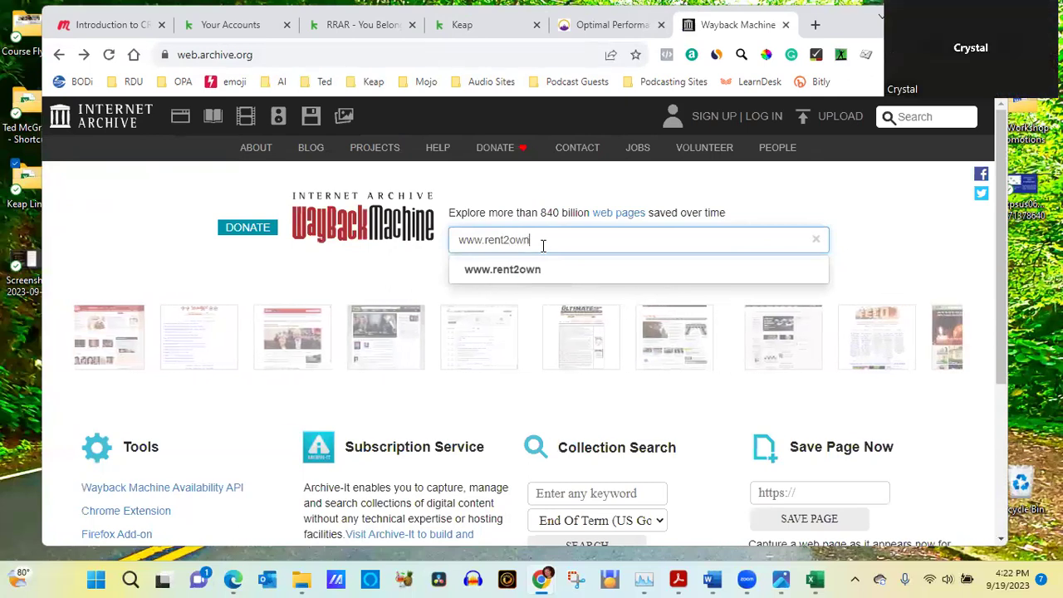
pyautogui.write('lv.com')
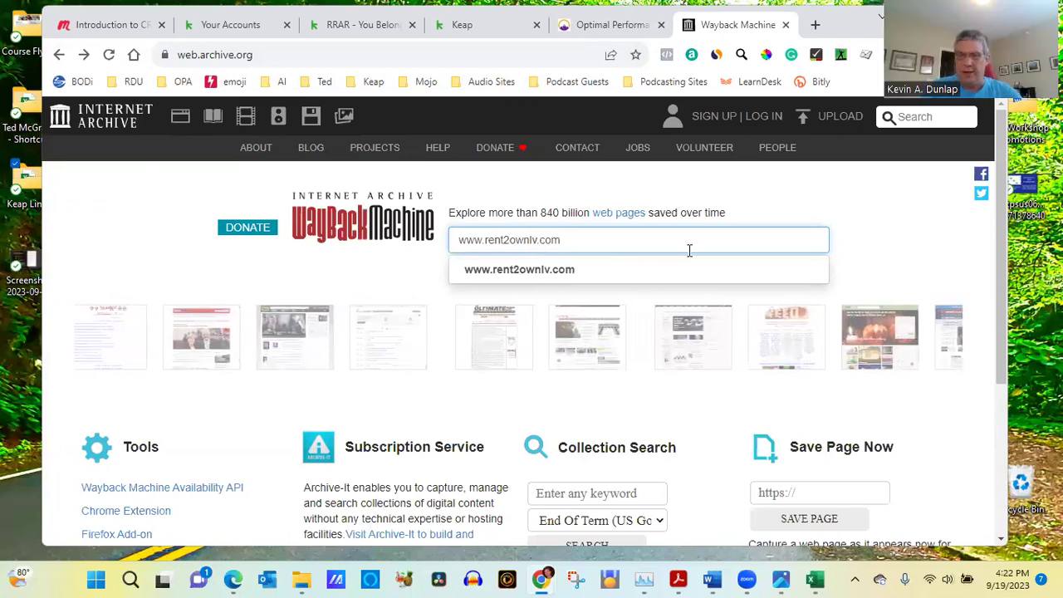
pyautogui.press('Return')
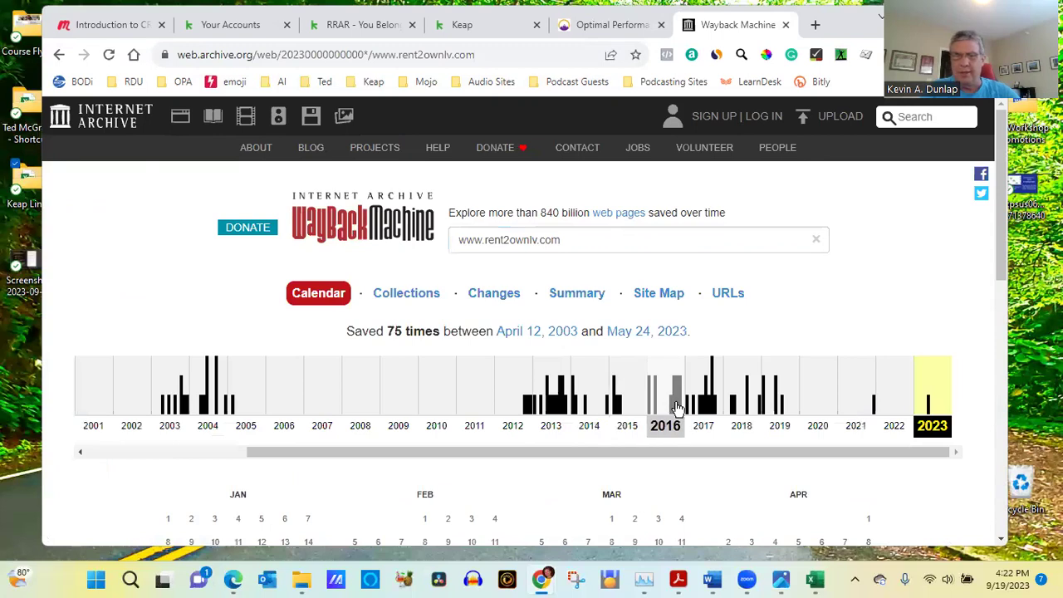
# - Open the March 4, 2016 19:12:19 snapshot from the 2016 calendar
pyautogui.click(678, 407)
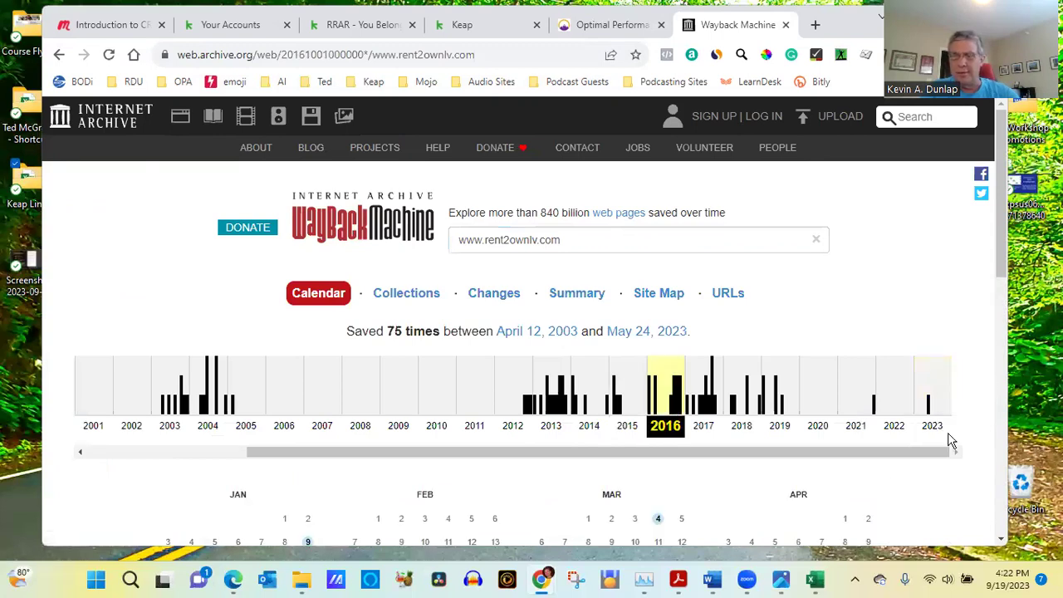
pyautogui.moveTo(660, 519)
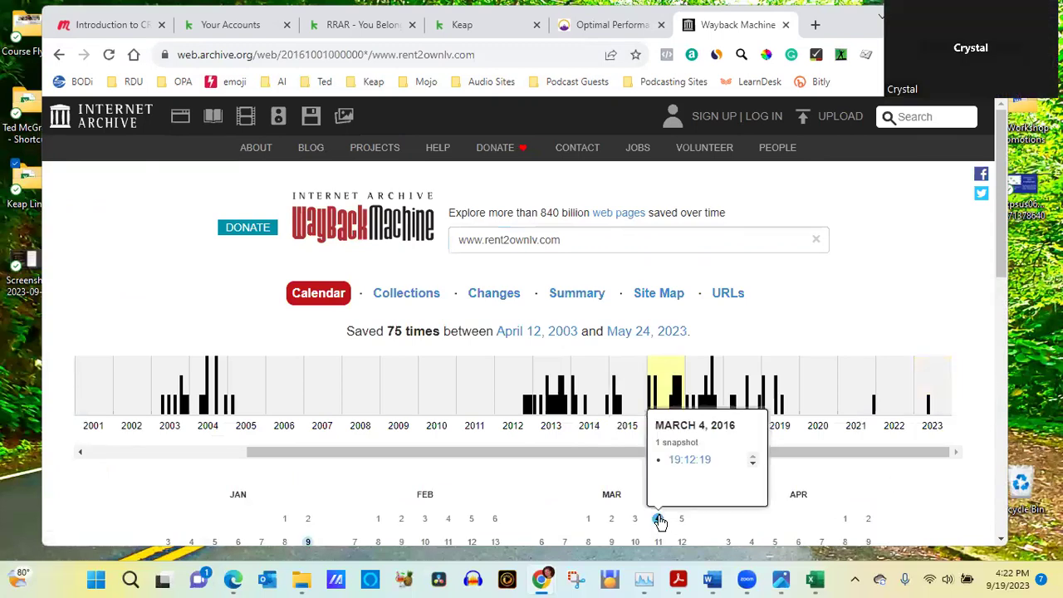
pyautogui.click(694, 461)
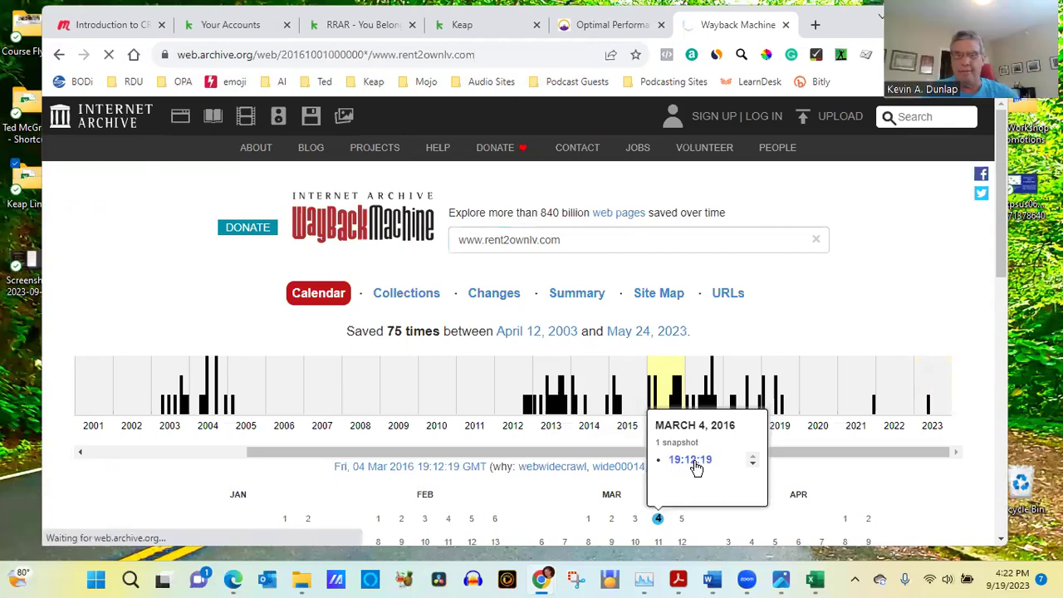
# - Scroll through the 2016 Rent2OwnLV snapshot, then switch back to the Lead Magnet Sent email editor
pyautogui.moveTo(999, 241); pyautogui.dragTo(1023, 339)
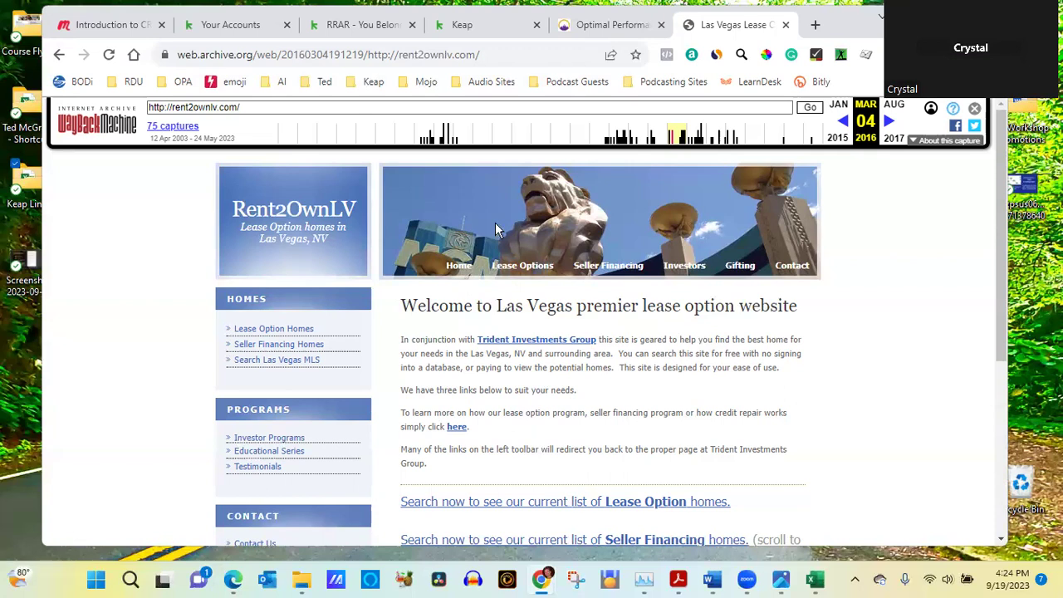
pyautogui.click(362, 26)
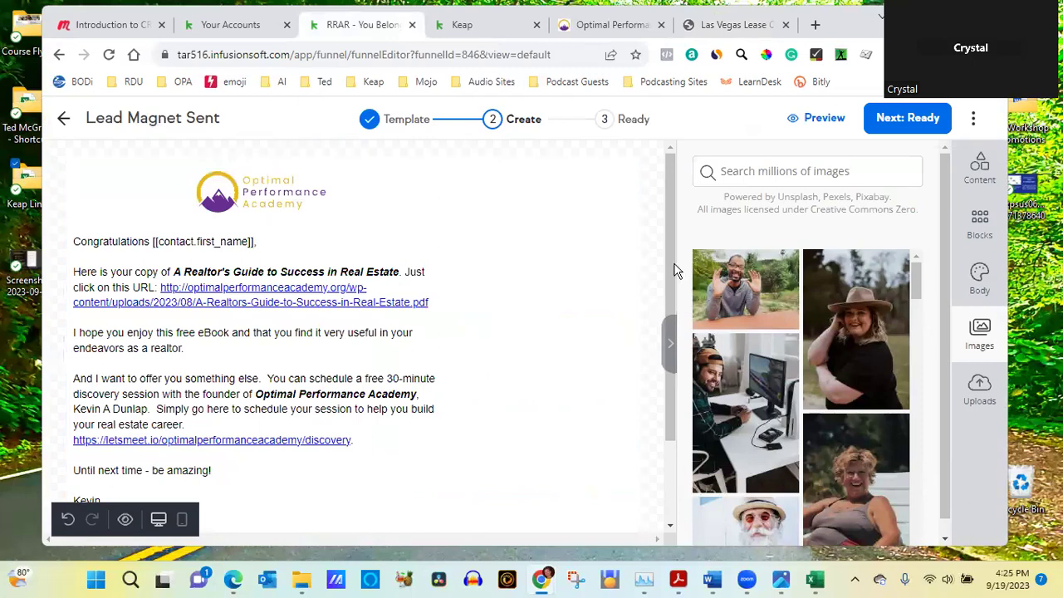
# - Set the Lead Magnet Sent email to Ready, then publish RRAR - You Belong Here Expo via the checklist
pyautogui.click(904, 120)
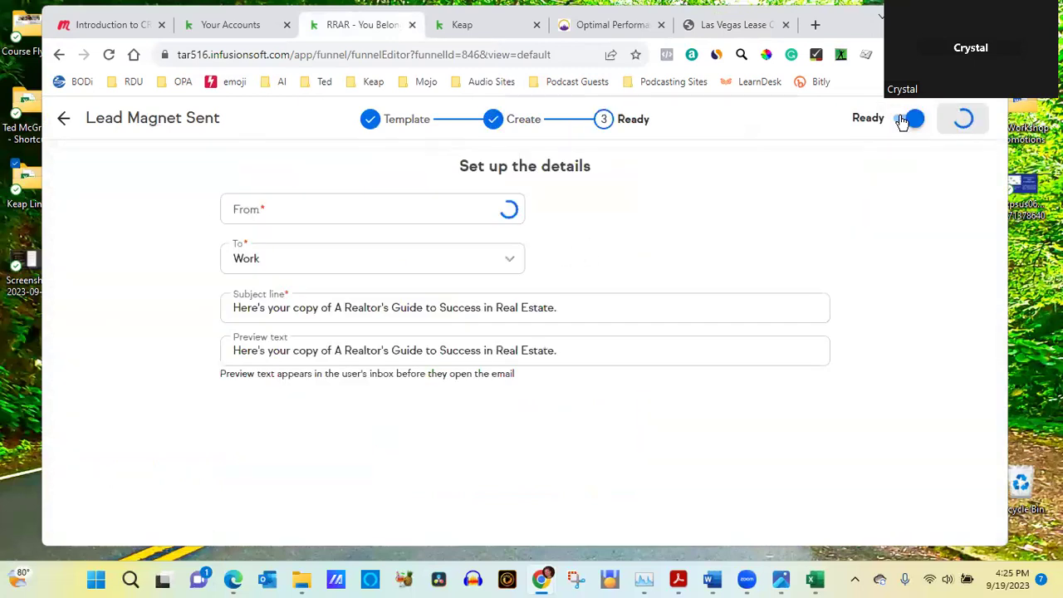
pyautogui.click(965, 119)
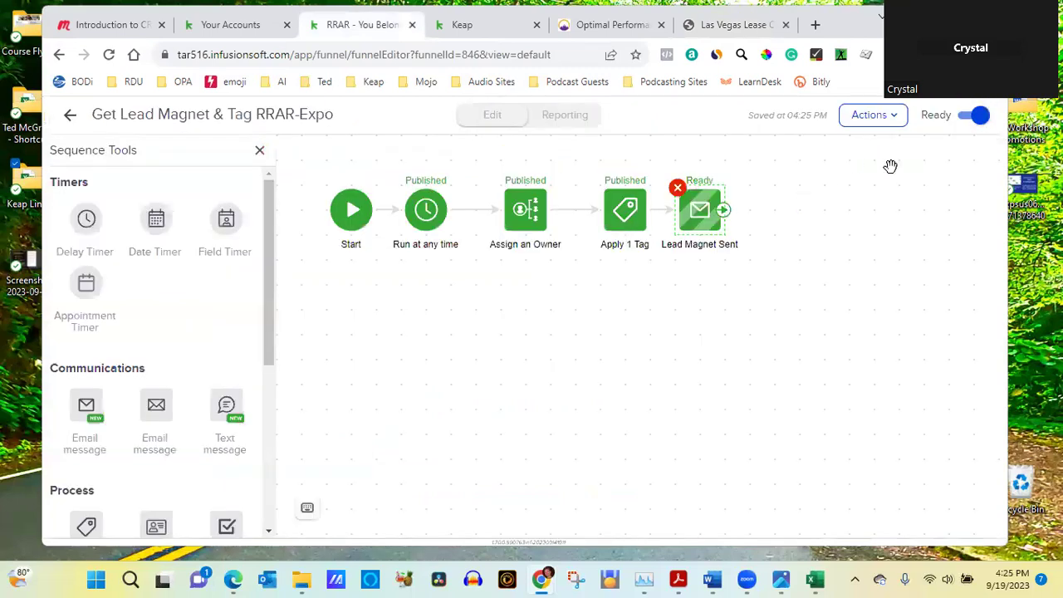
pyautogui.click(70, 118)
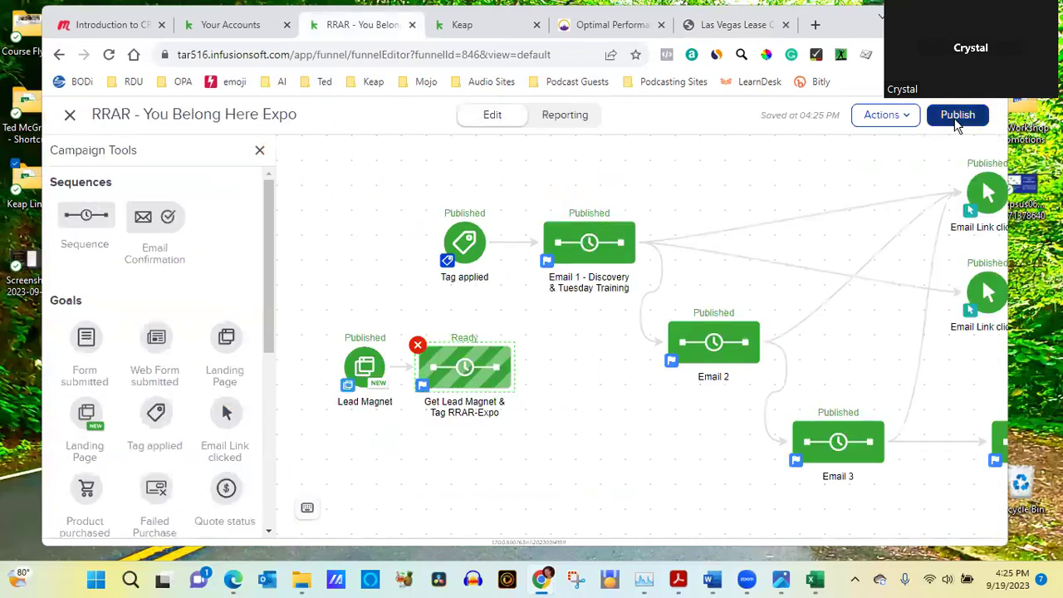
pyautogui.click(957, 117)
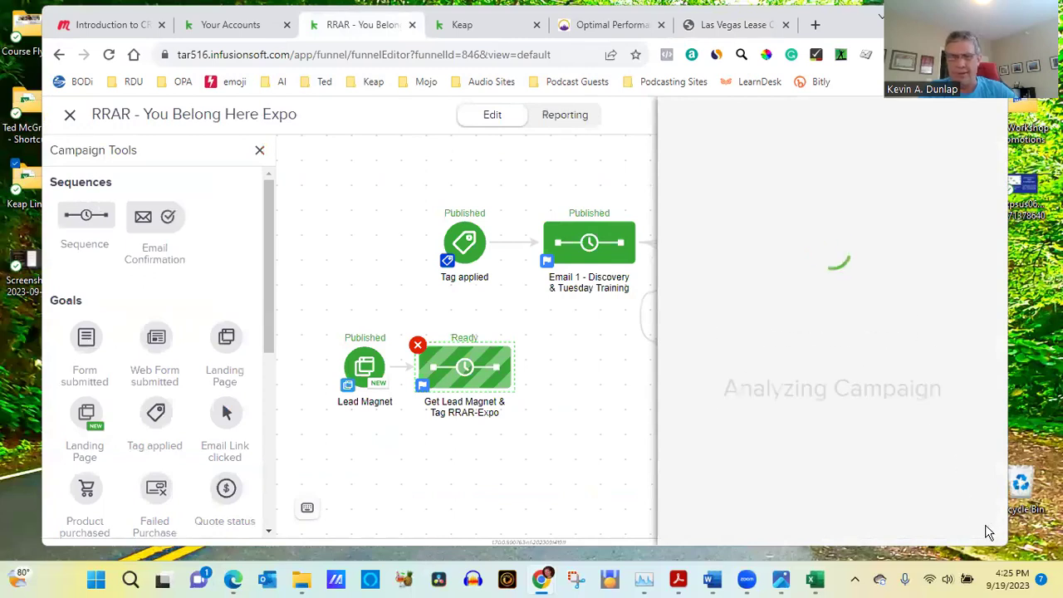
pyautogui.click(951, 493)
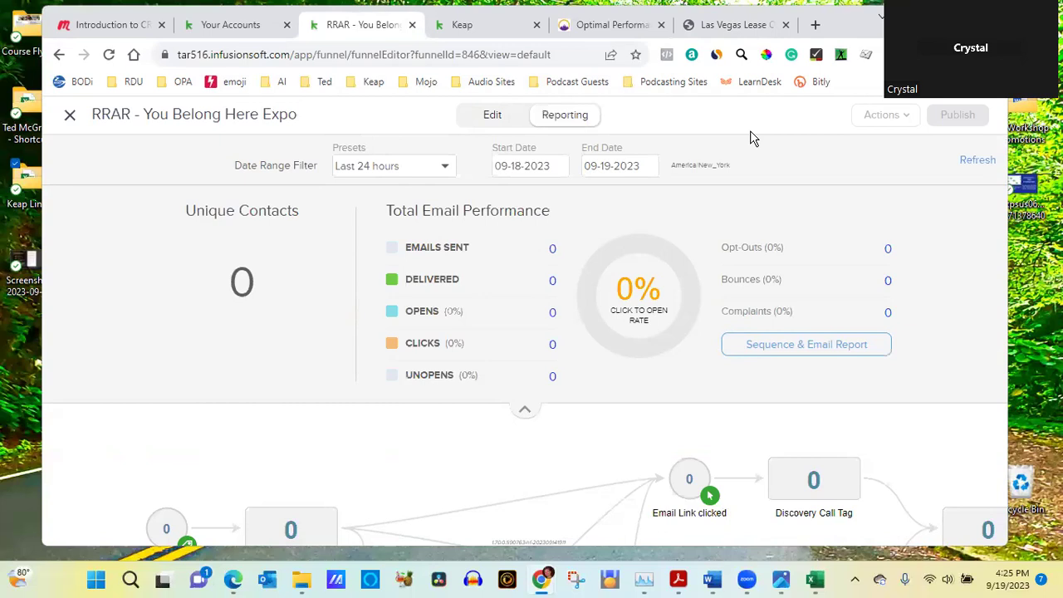
# - Leave the campaign report for the archived Rent2OwnLV Las Vegas Lease tab and select its address bar
pyautogui.click(498, 54)
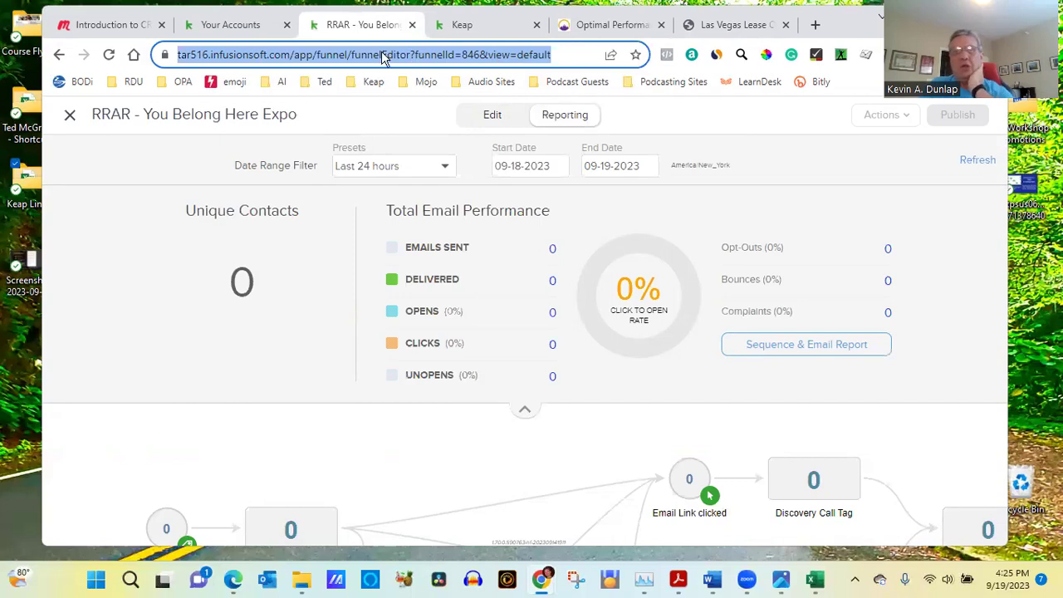
pyautogui.moveTo(466, 30)
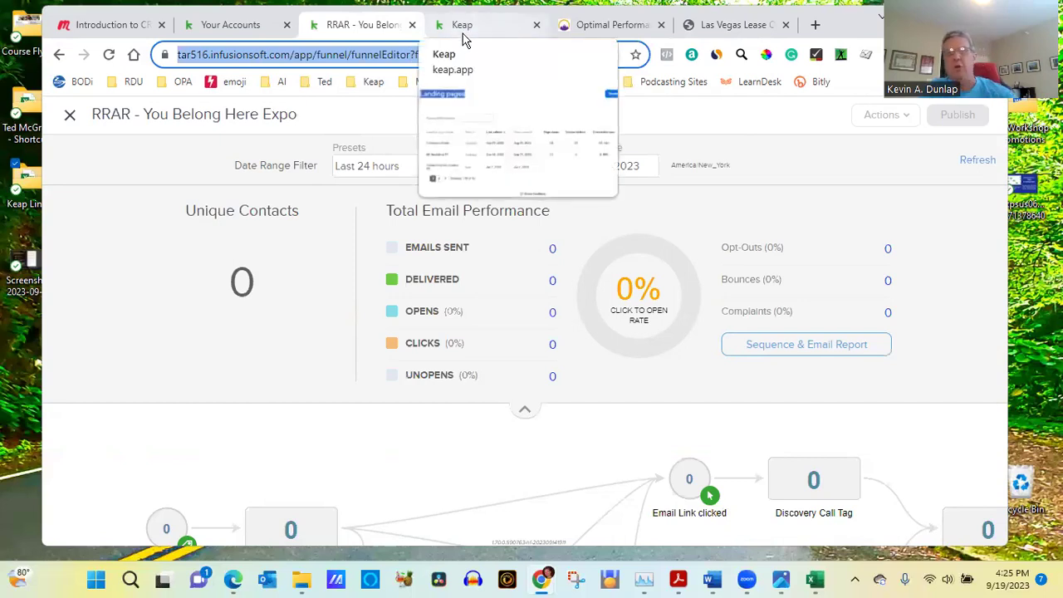
pyautogui.click(742, 29)
pyautogui.click(435, 55)
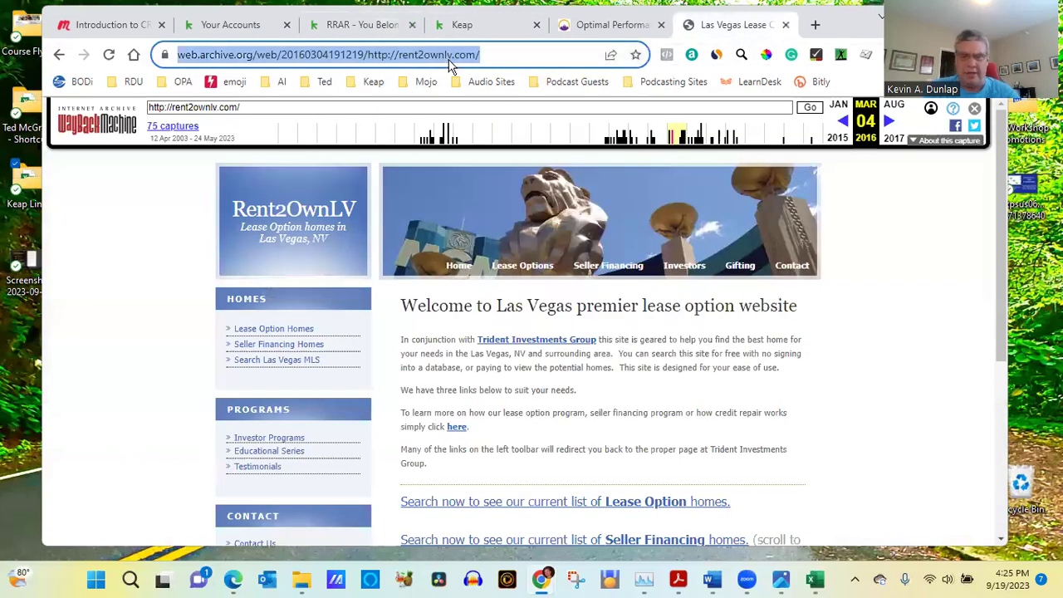
# - Go to optimalperformanceacademy.org/wp and log in to the WordPress admin dashboard
pyautogui.write('optimalperformanceacademy.org')
pyautogui.press('Right')
pyautogui.write('/')
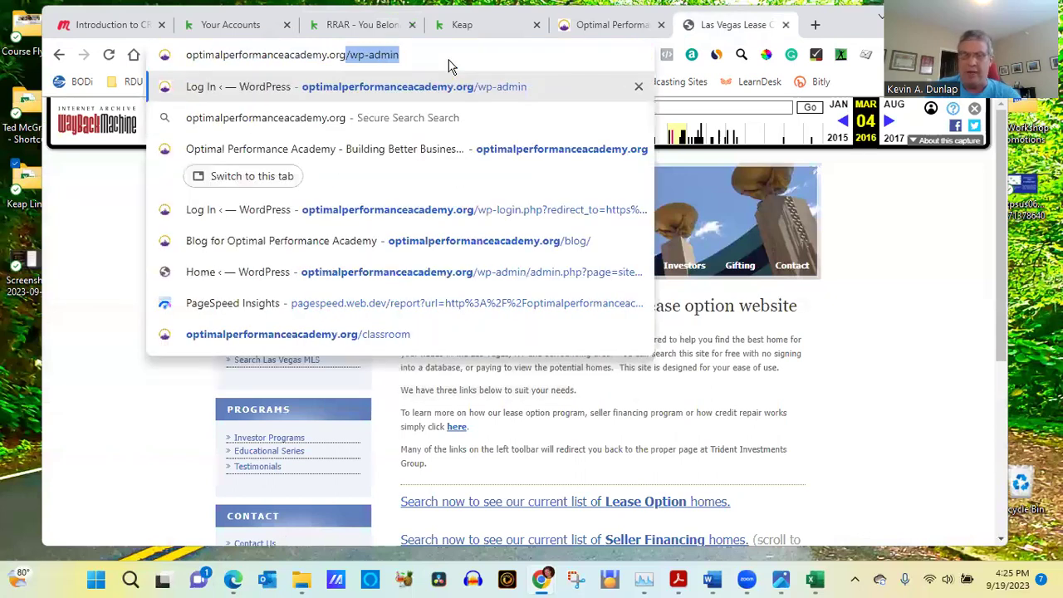
pyautogui.write('wp')
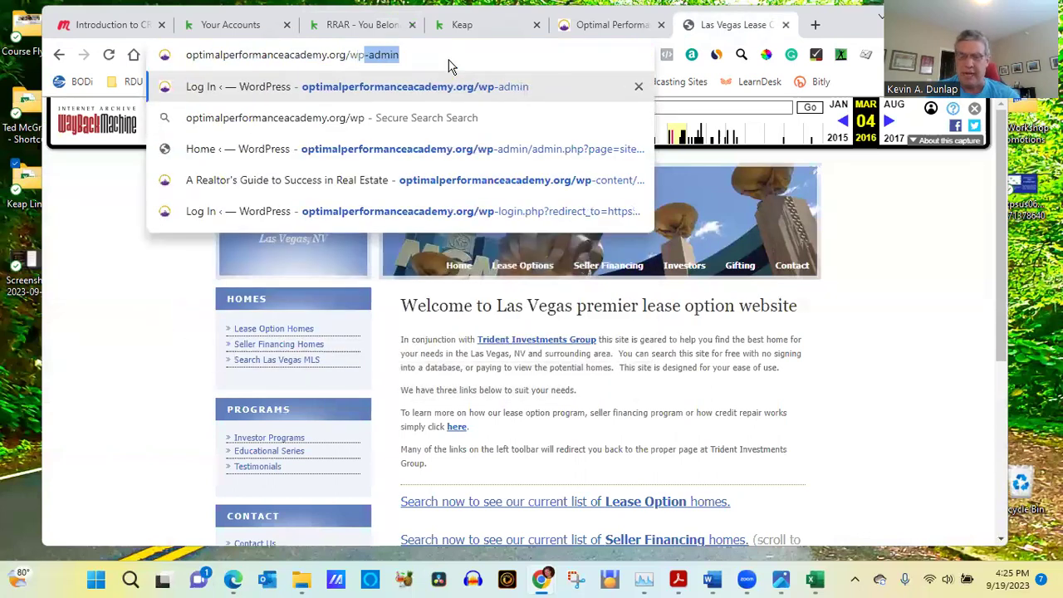
pyautogui.press('Return')
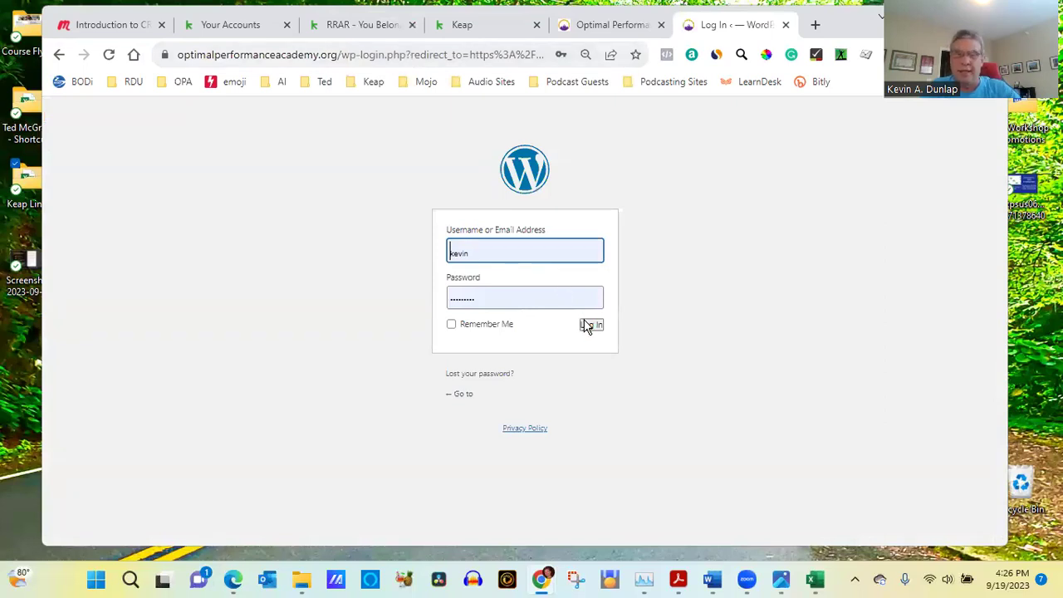
pyautogui.click(591, 326)
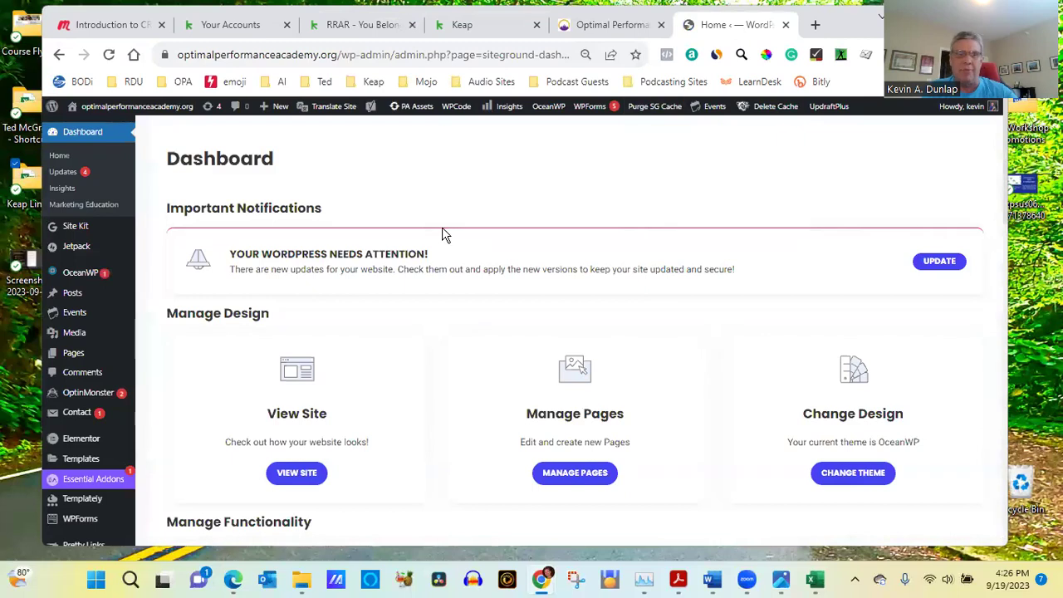
# - Open the site's Pages list, clearing an accidental select-all highlight
pyautogui.click(75, 361)
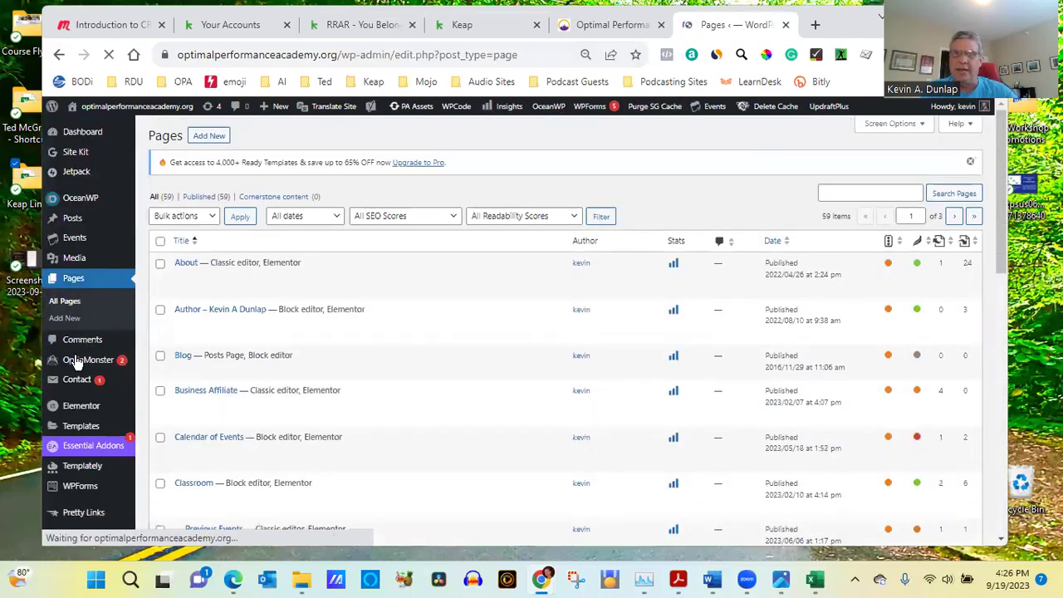
pyautogui.hotkey('ctrl', 'a')
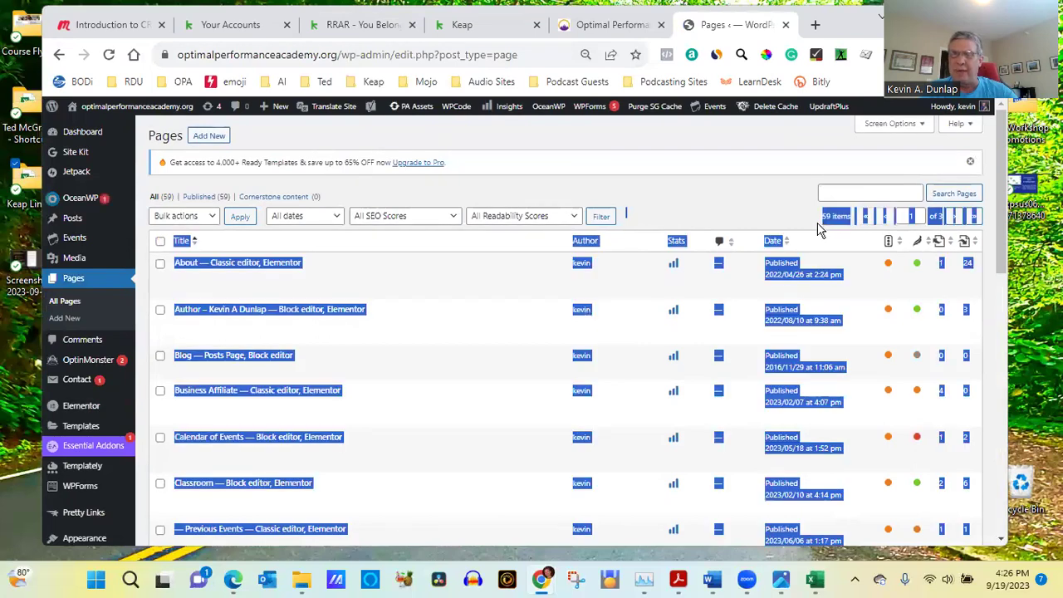
pyautogui.click(822, 220)
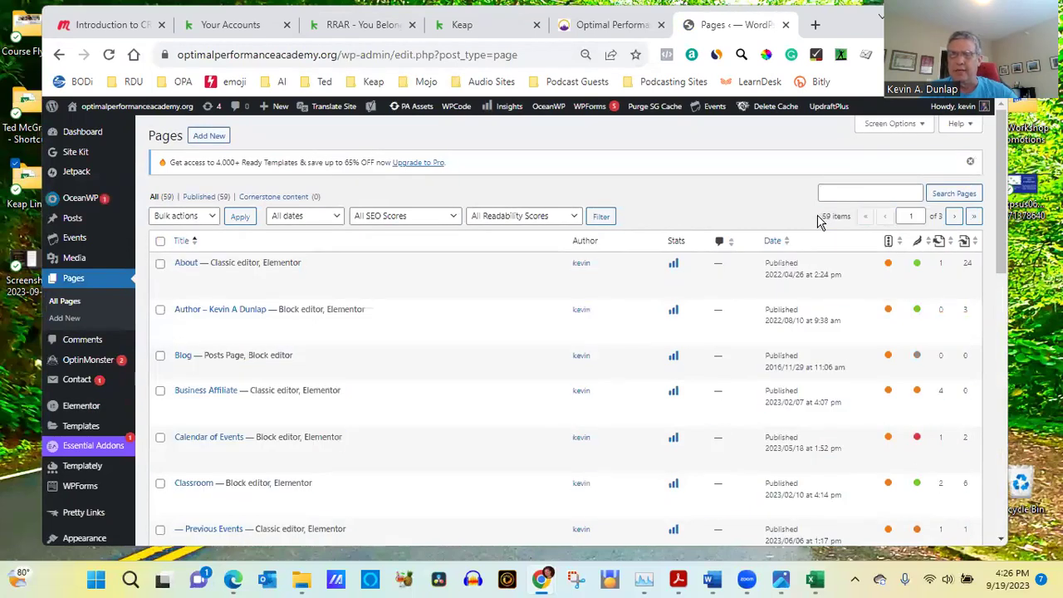
pyautogui.tripleClick(822, 220)
pyautogui.click(822, 221)
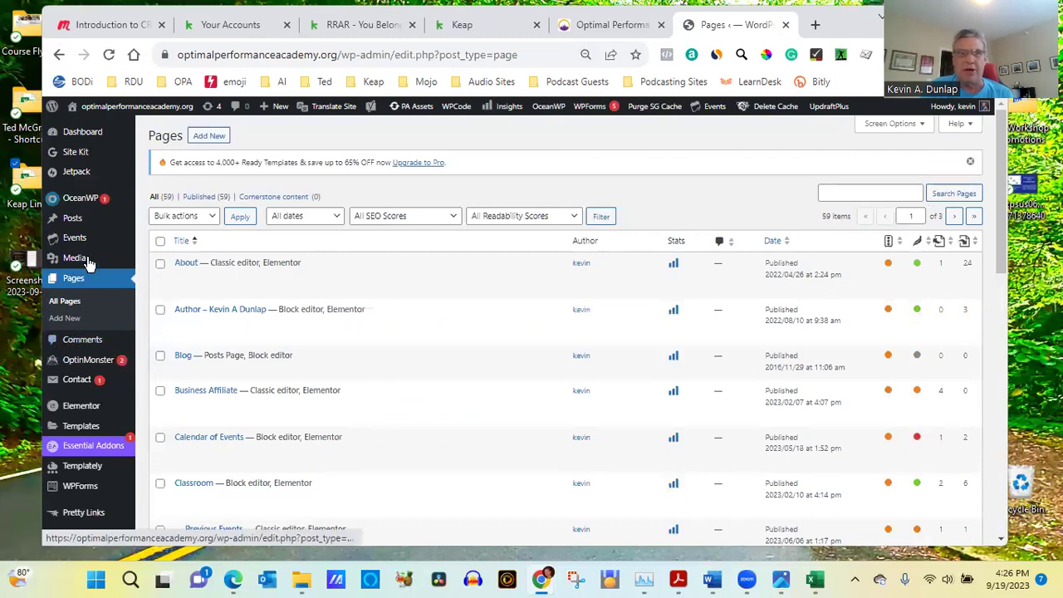
# - Open the Posts list and scroll through the 34 published posts
pyautogui.click(74, 225)
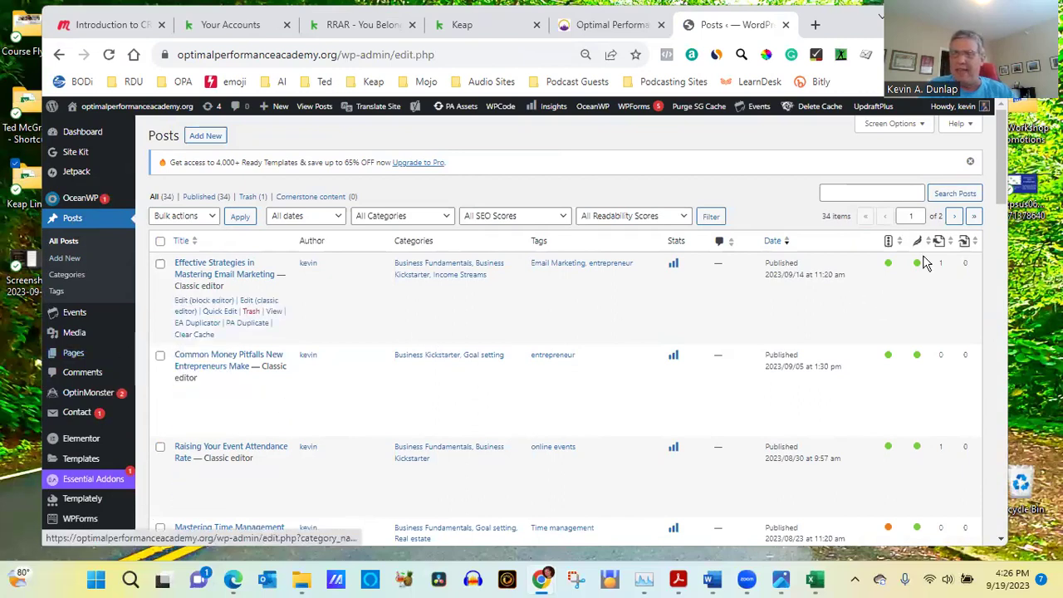
pyautogui.moveTo(1000, 181); pyautogui.dragTo(990, 239)
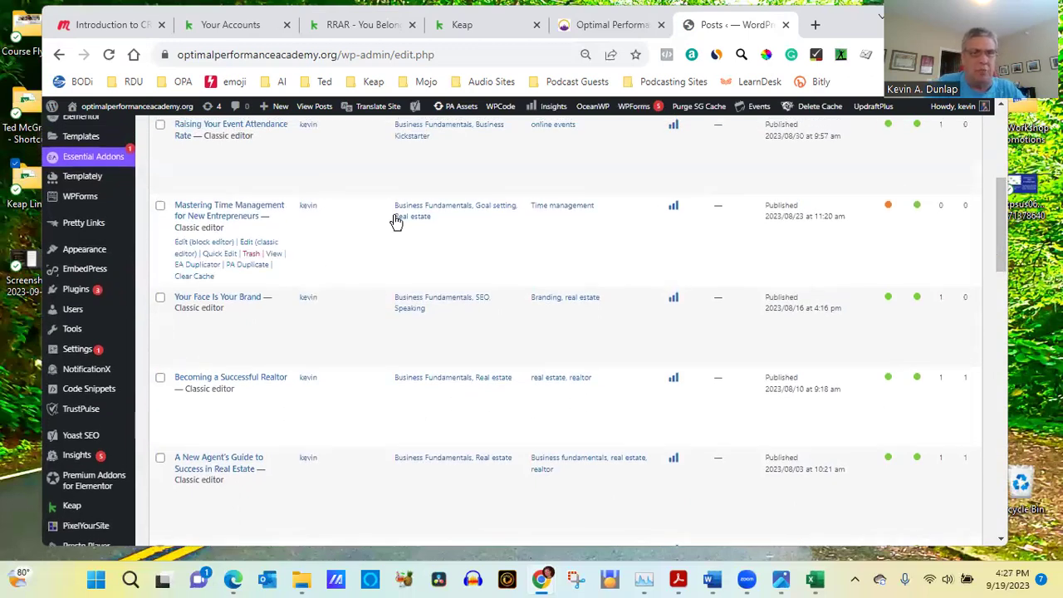
pyautogui.moveTo(89, 232)
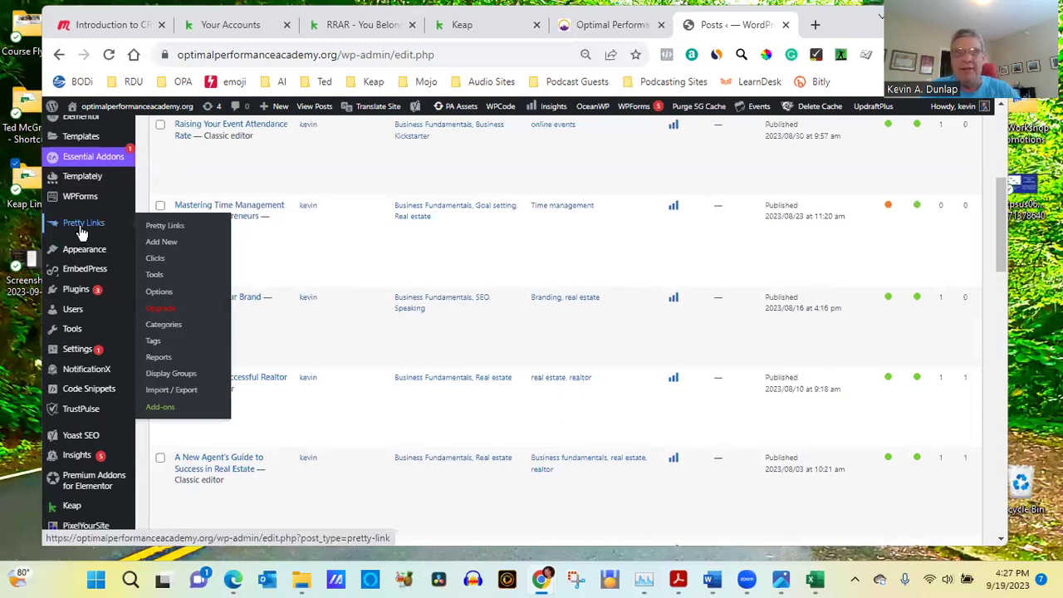
# - Open Pretty Links, highlighting its 69-link total, then switch to Keap's Your Accounts tab
pyautogui.click(82, 224)
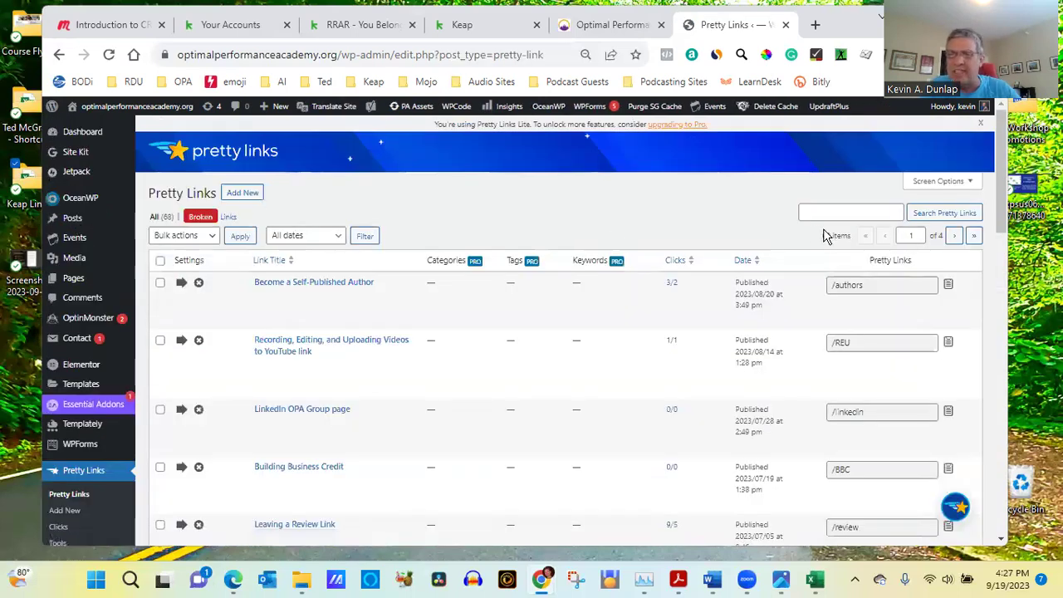
pyautogui.tripleClick(822, 236)
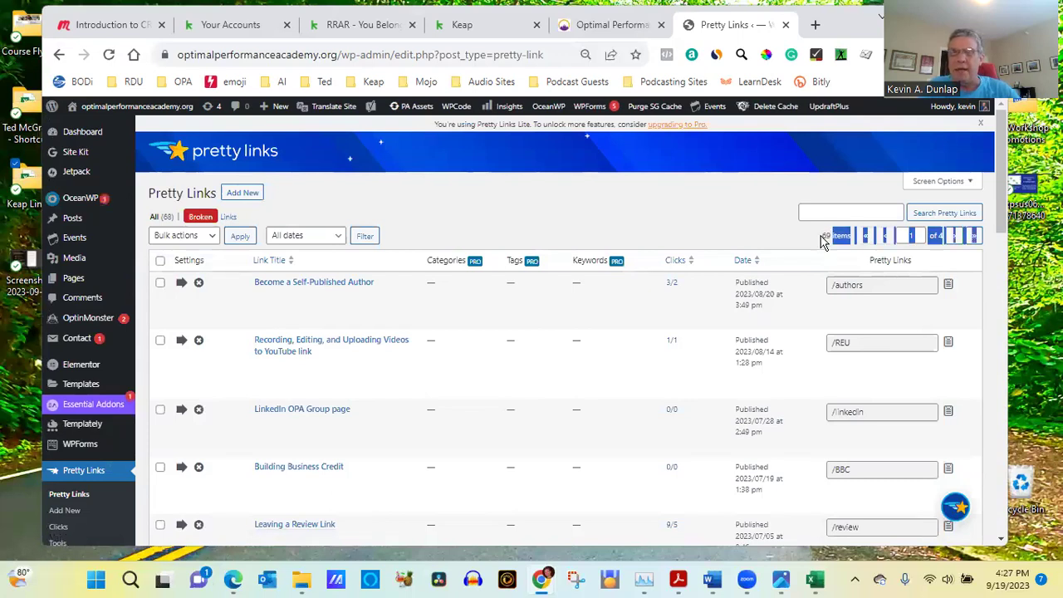
pyautogui.click(822, 241)
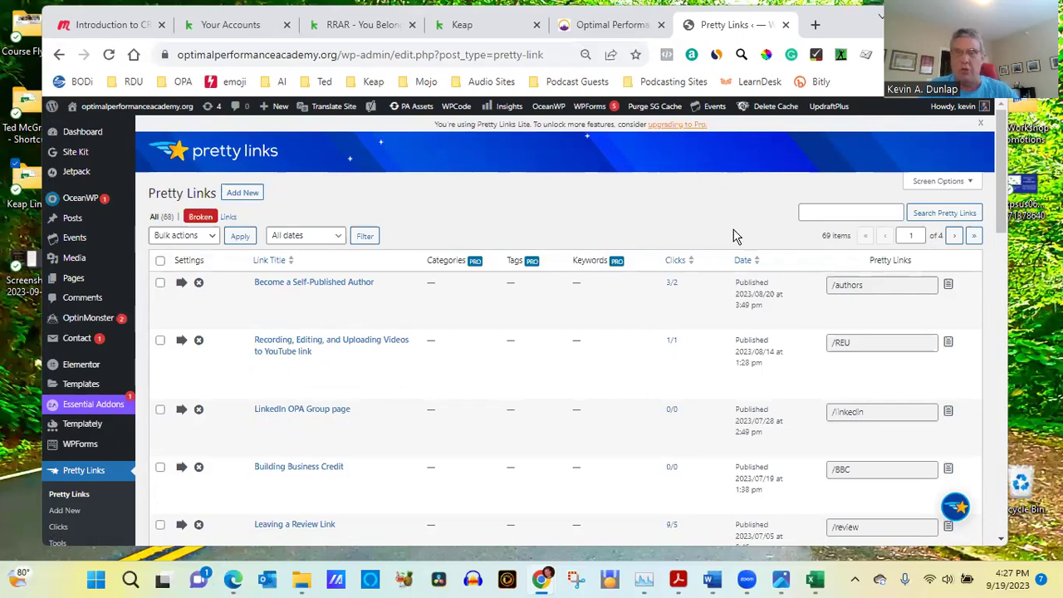
pyautogui.click(214, 29)
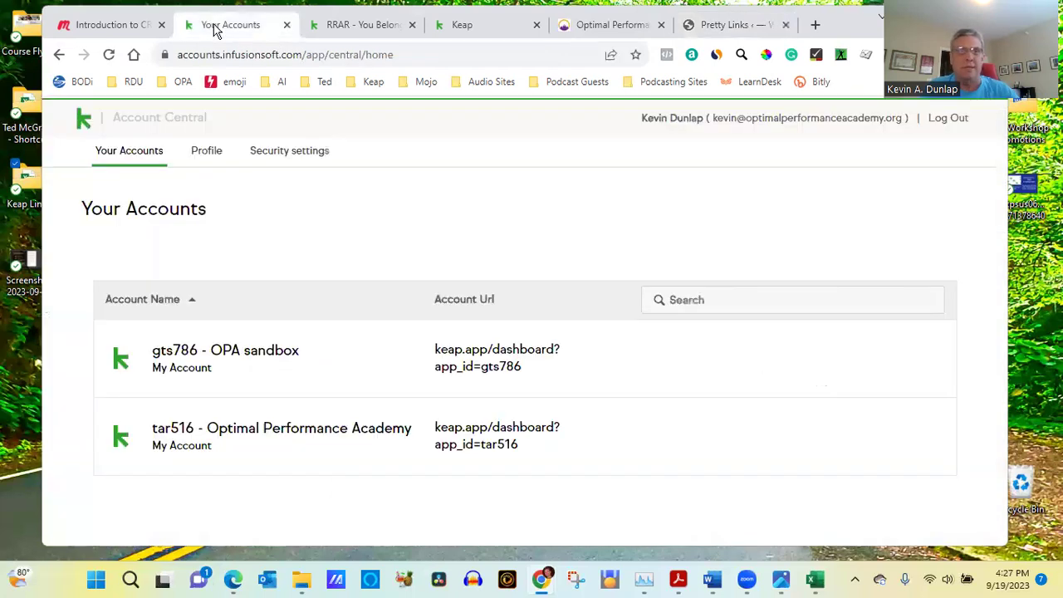
# - Move the Keap accounts tab, then open Training > Curriculum > All Available Classes on the academy site
pyautogui.moveTo(232, 31); pyautogui.dragTo(510, 34)
pyautogui.click(579, 36)
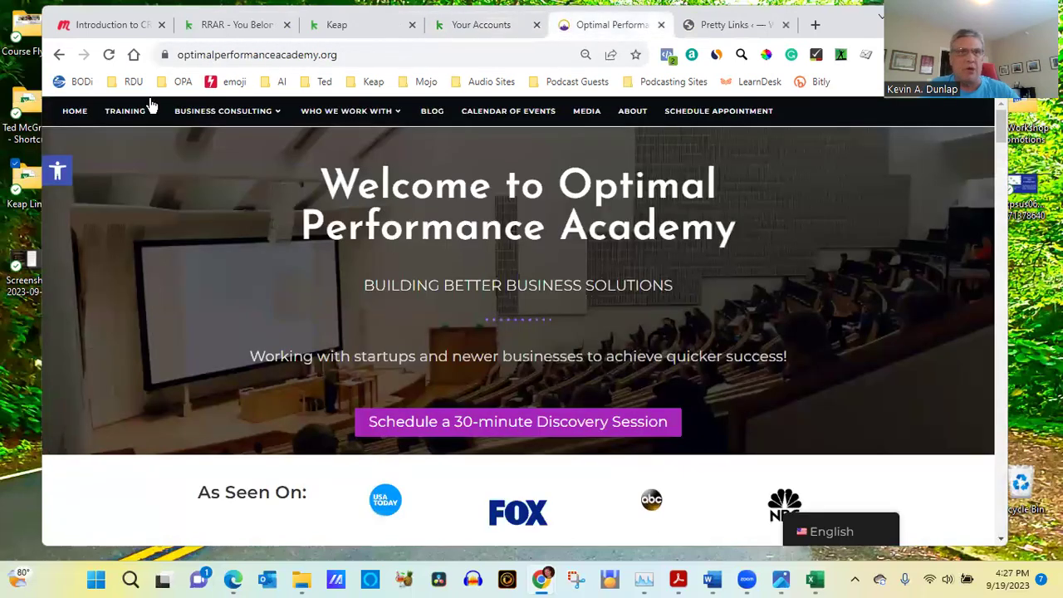
pyautogui.moveTo(133, 112)
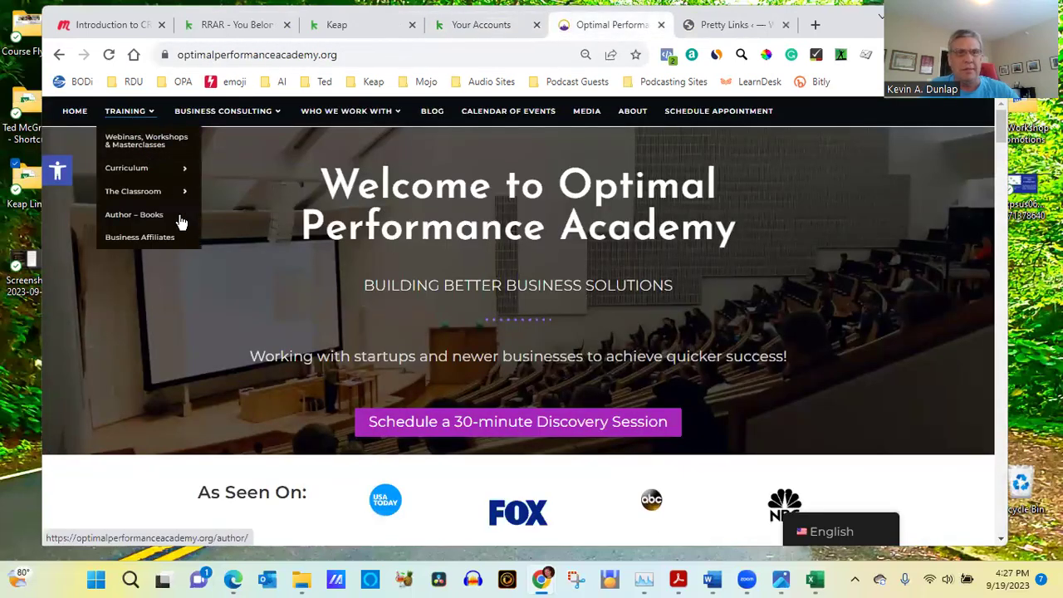
pyautogui.moveTo(184, 171)
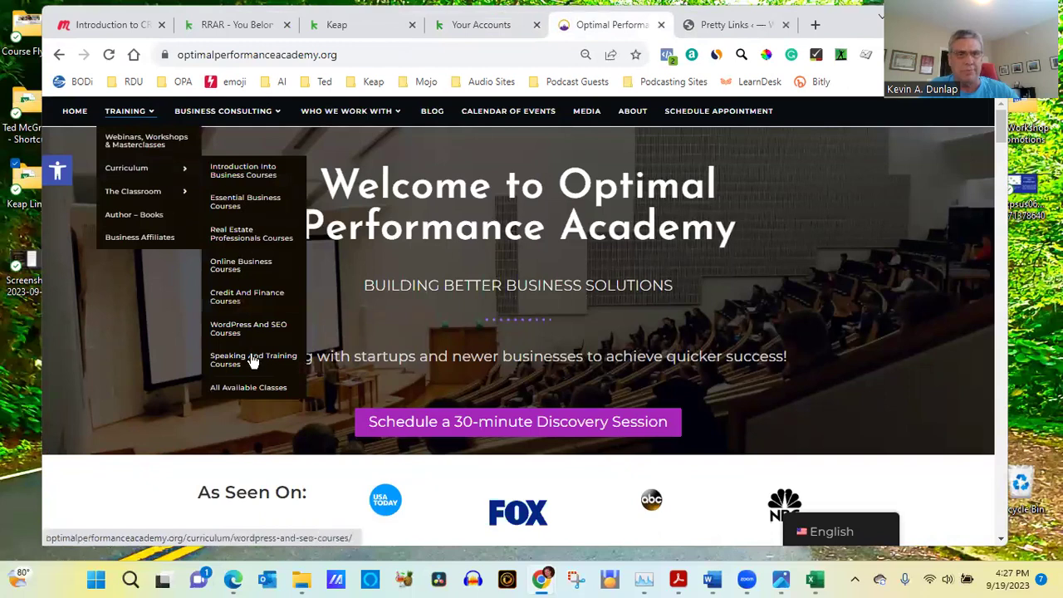
pyautogui.click(259, 392)
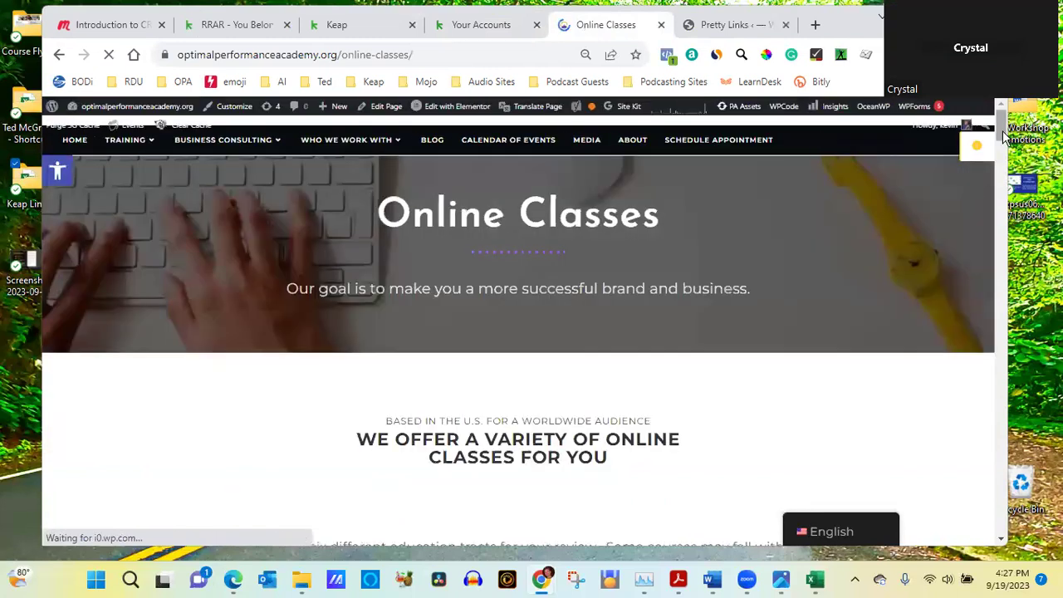
# - Open the $597 Online Program Creator course in another tab, staying on Online Classes
pyautogui.moveTo(1002, 133); pyautogui.dragTo(1029, 520)
pyautogui.click(797, 357)
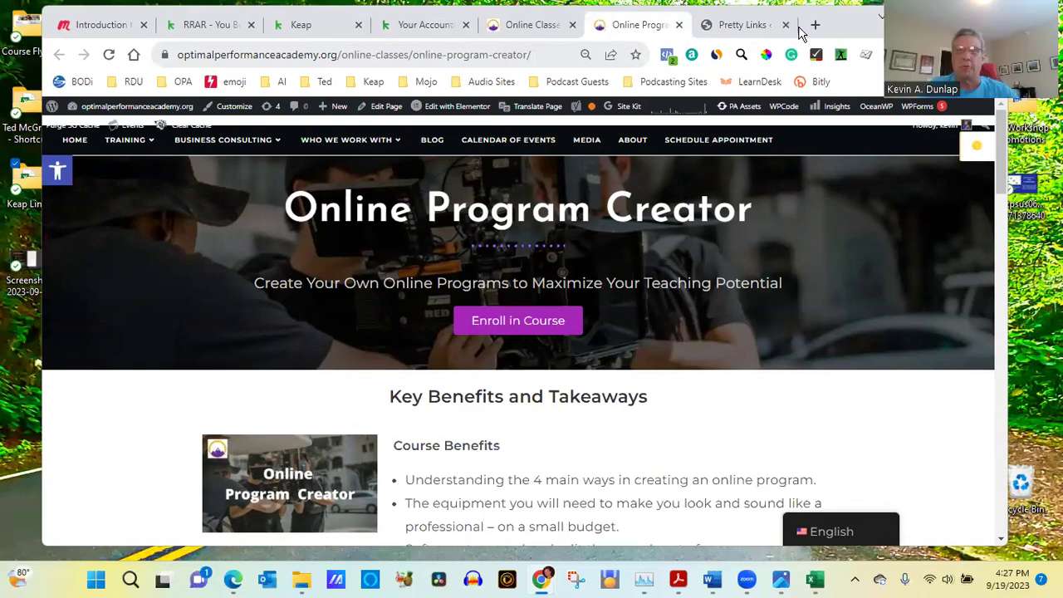
pyautogui.click(536, 28)
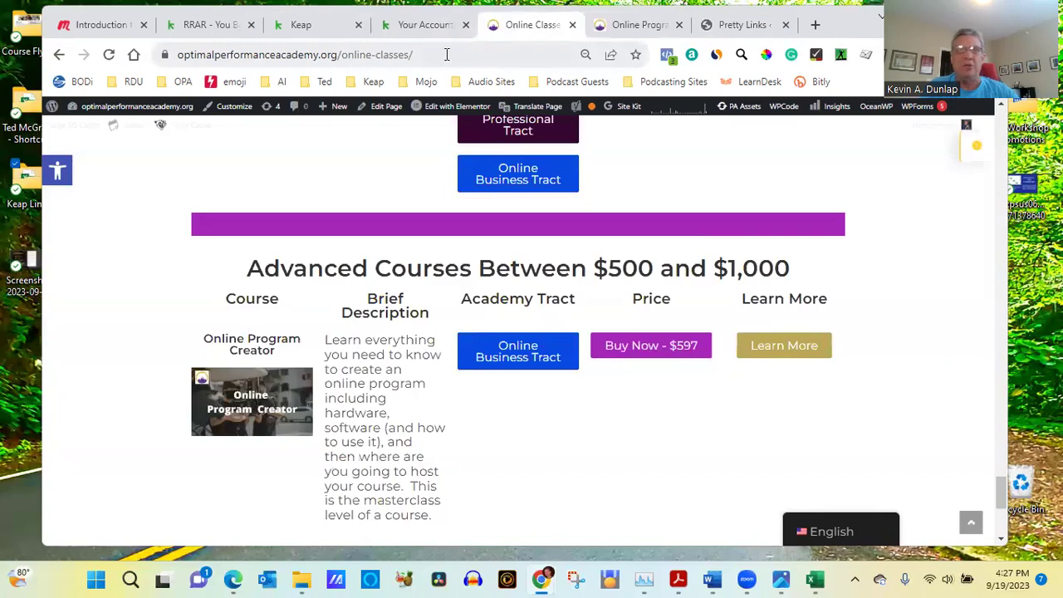
# - Replace 'online-classes/' with 'OPC' in the address to test the short link, then return to Pretty Links
pyautogui.moveTo(435, 54); pyautogui.dragTo(345, 73)
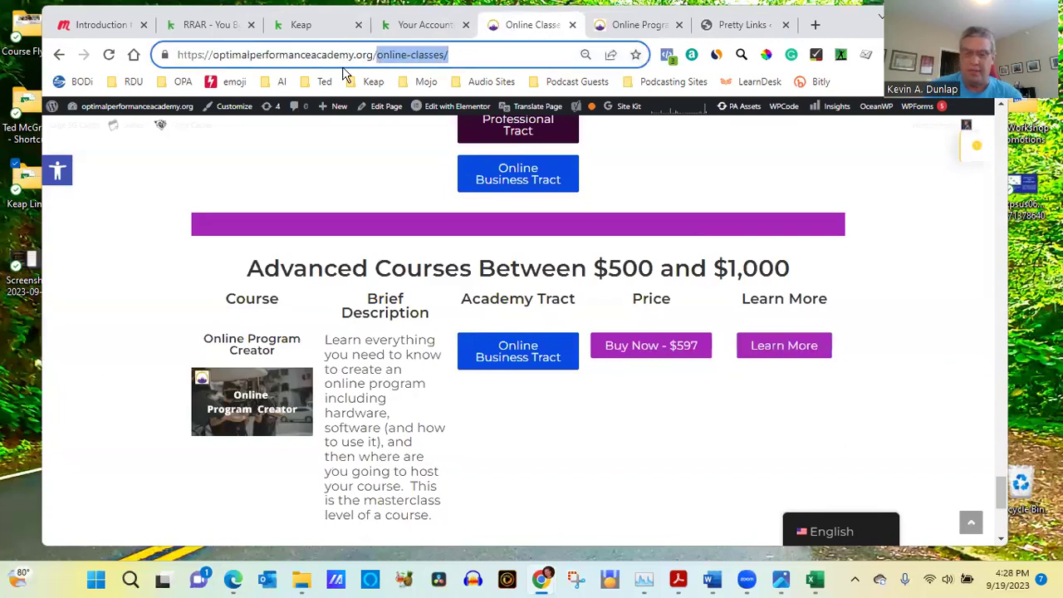
pyautogui.press('BackSpace')
pyautogui.write('OPC')
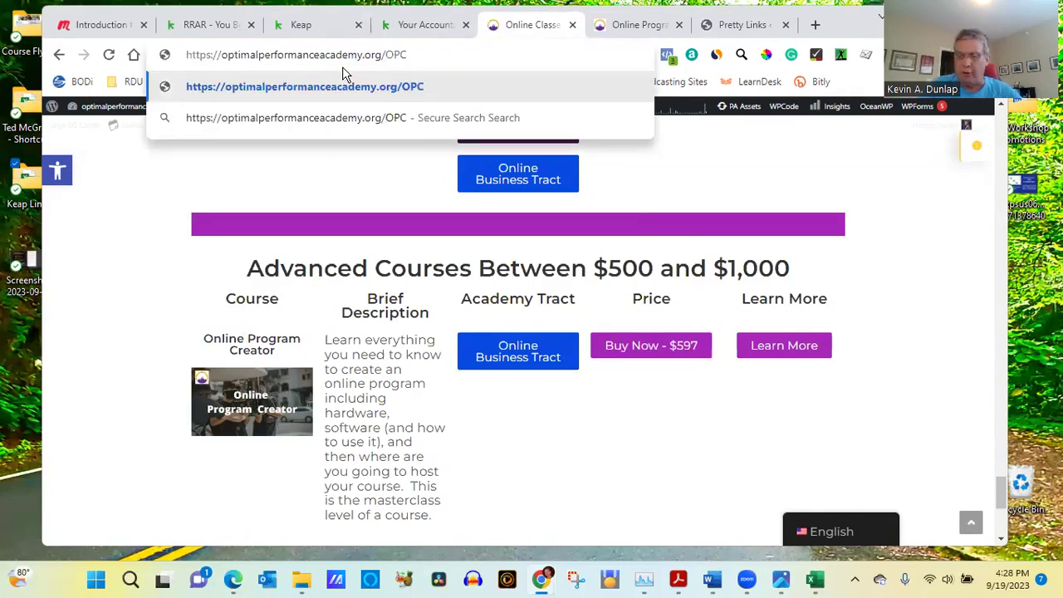
pyautogui.press('Return')
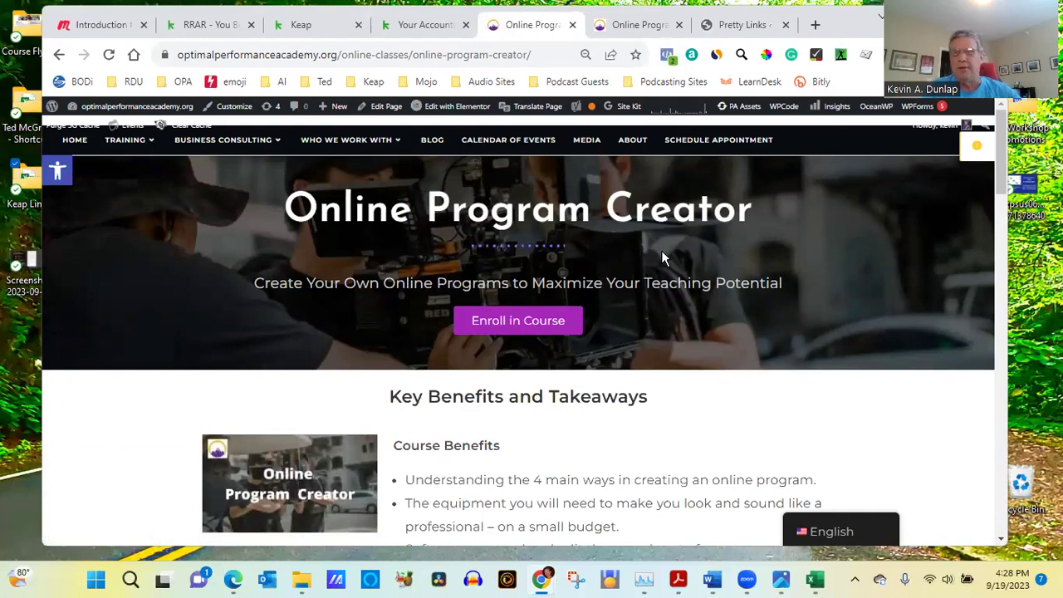
pyautogui.click(739, 25)
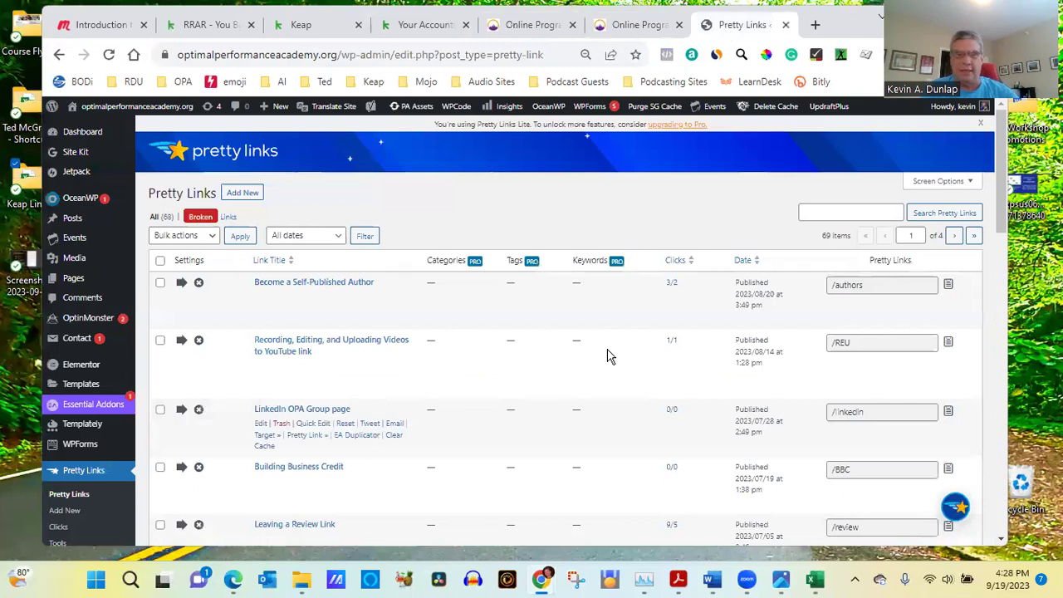
# - Search the Pretty Links list for 'opc'
pyautogui.click(876, 213)
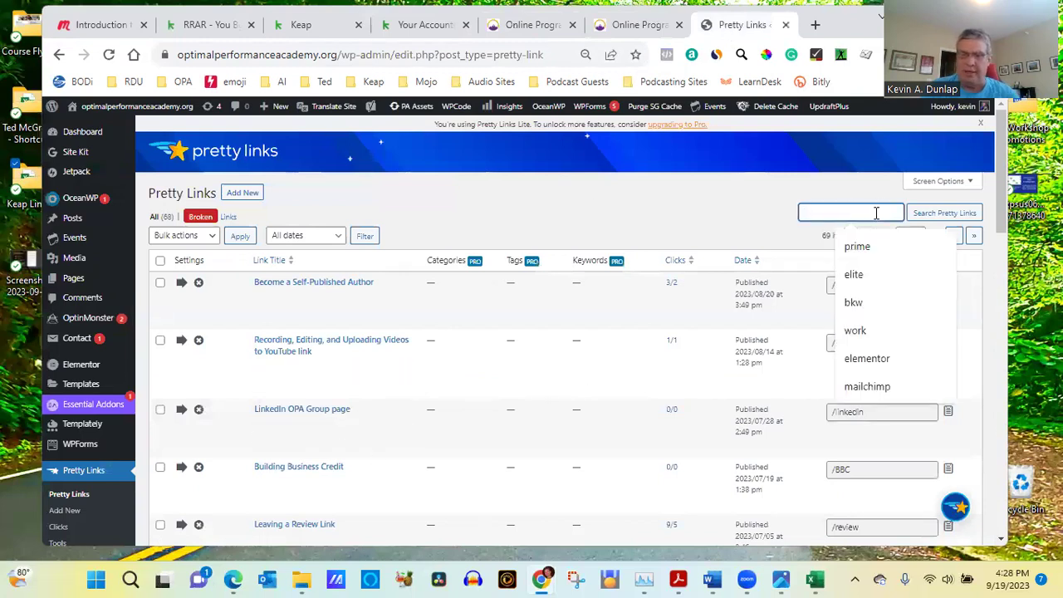
pyautogui.write('opc')
pyautogui.press('Return')
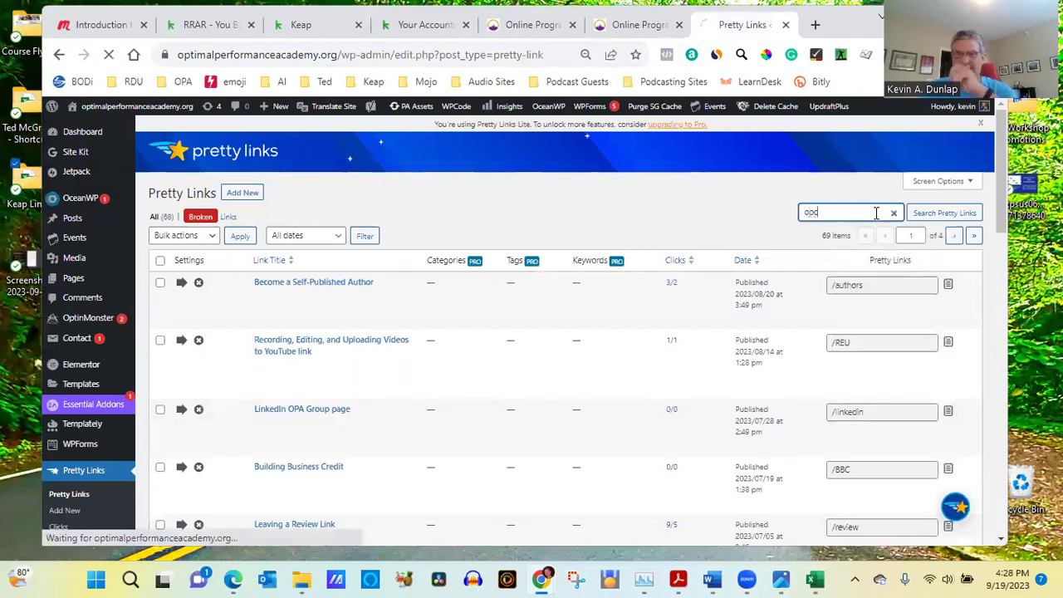
pyautogui.click(930, 214)
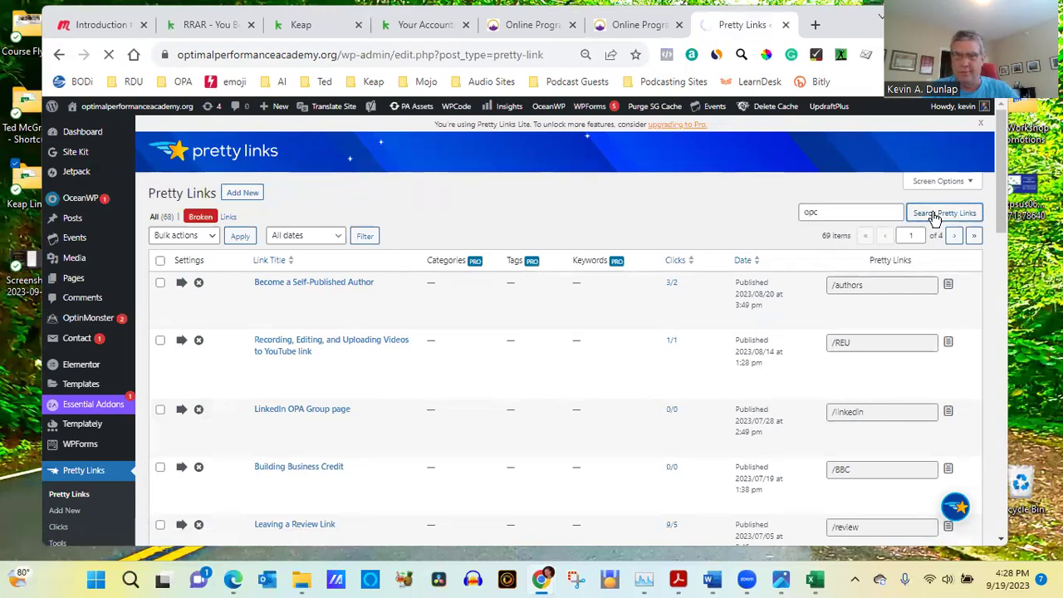
# - Edit 'Online Program Creator Sales Page' and inspect its target URL and OPC slug
pyautogui.moveTo(569, 328)
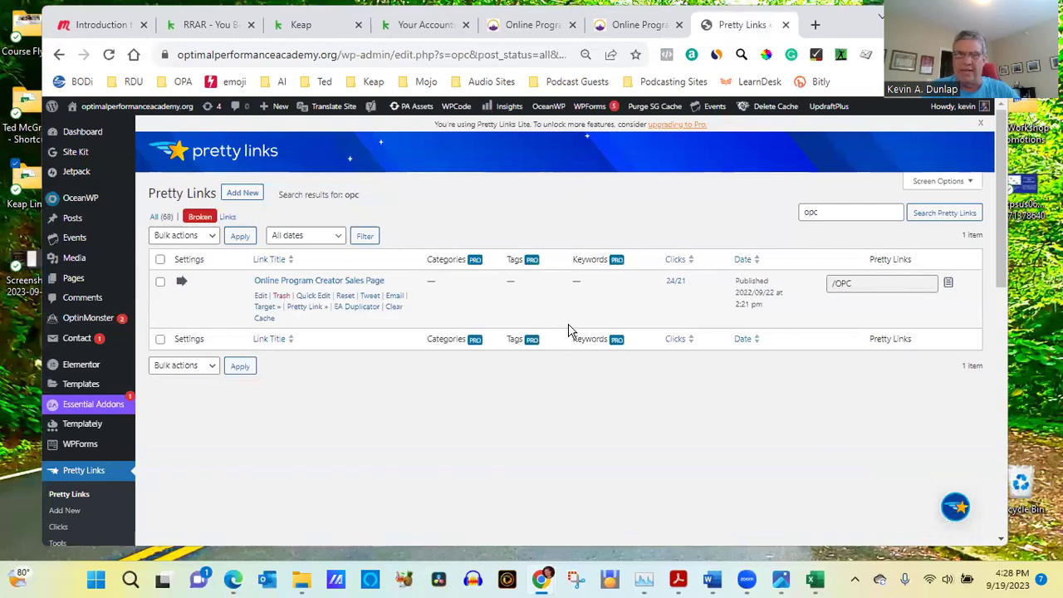
pyautogui.click(260, 296)
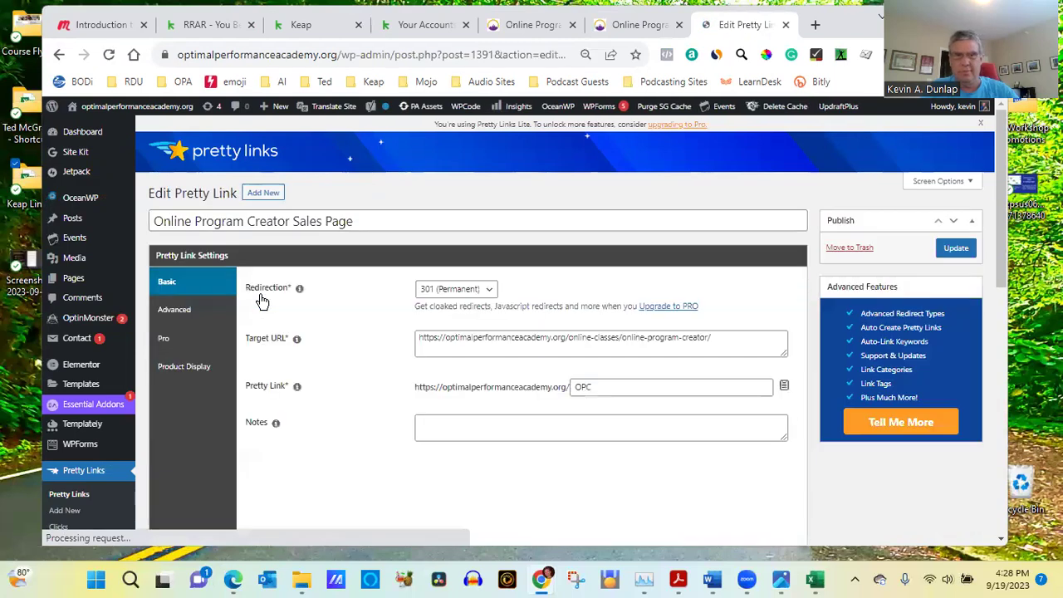
pyautogui.click(387, 226)
pyautogui.keyDown('shift'); pyautogui.click(174, 221); pyautogui.keyUp('shift')
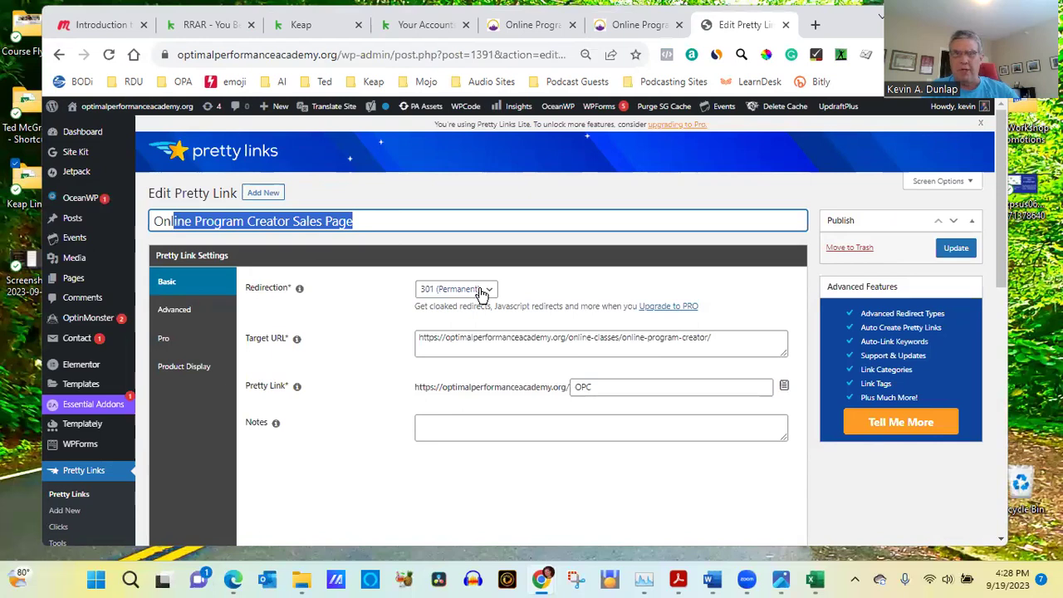
pyautogui.moveTo(732, 340); pyautogui.dragTo(417, 342)
pyautogui.moveTo(604, 386); pyautogui.dragTo(571, 394)
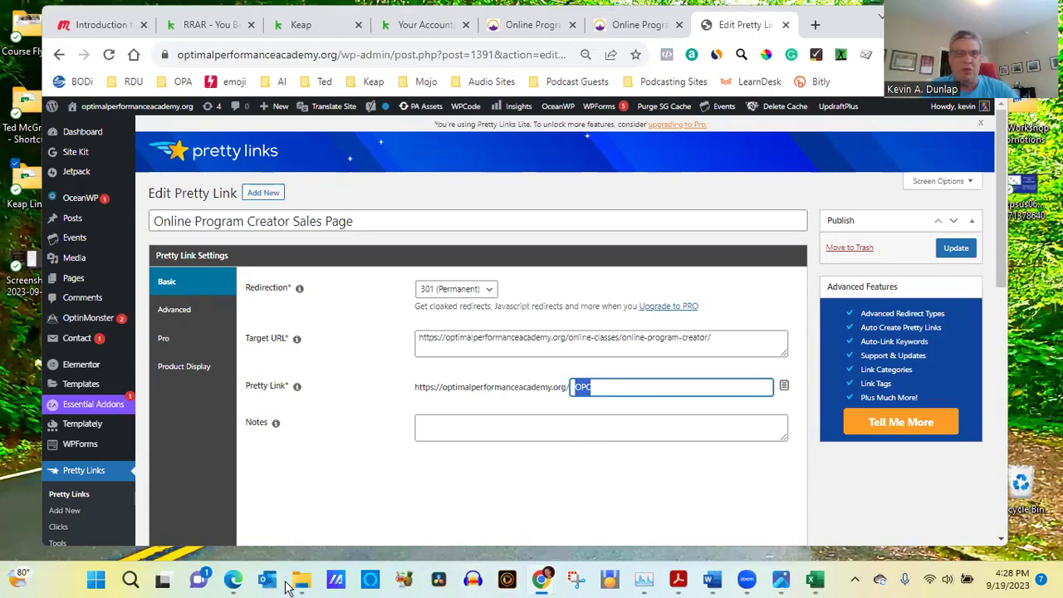
# - Load optimalperformanceacademy.org/discovery in a new tab and select the booking page's address
pyautogui.click(815, 24)
pyautogui.write('op')
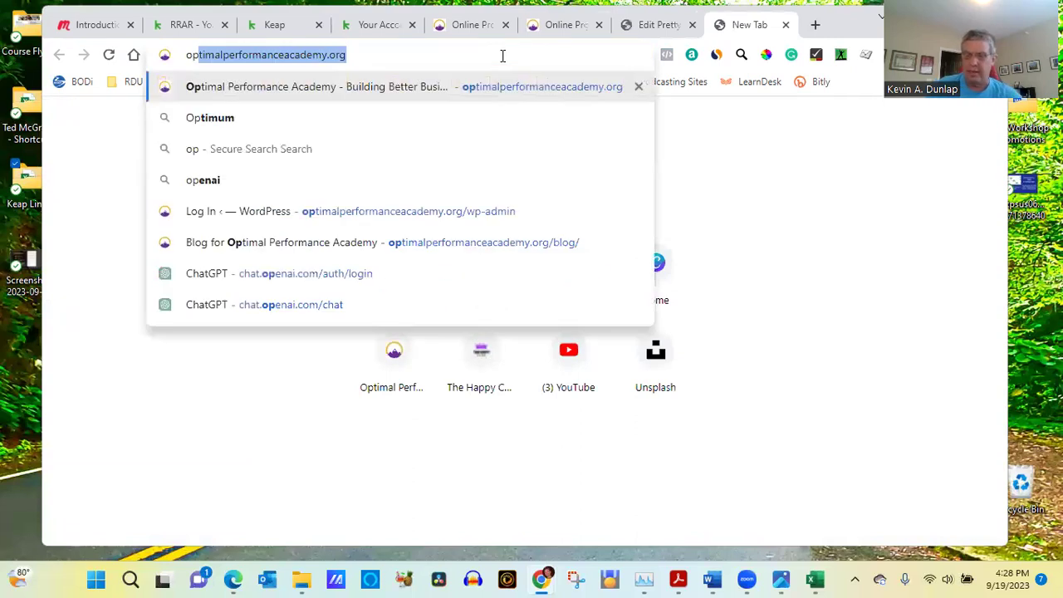
pyautogui.press('Right')
pyautogui.write('/')
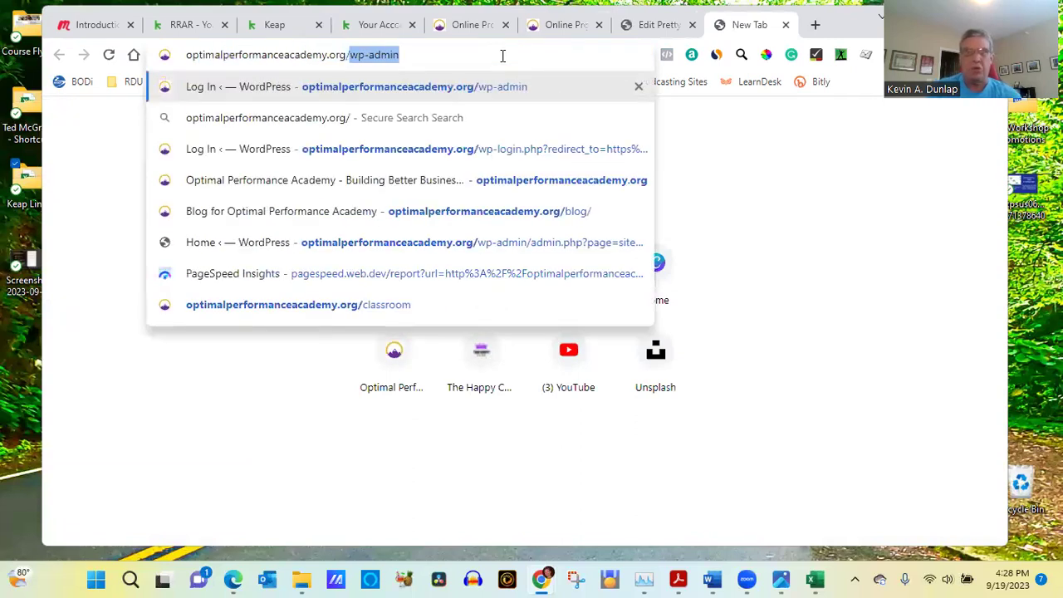
pyautogui.write('du=')
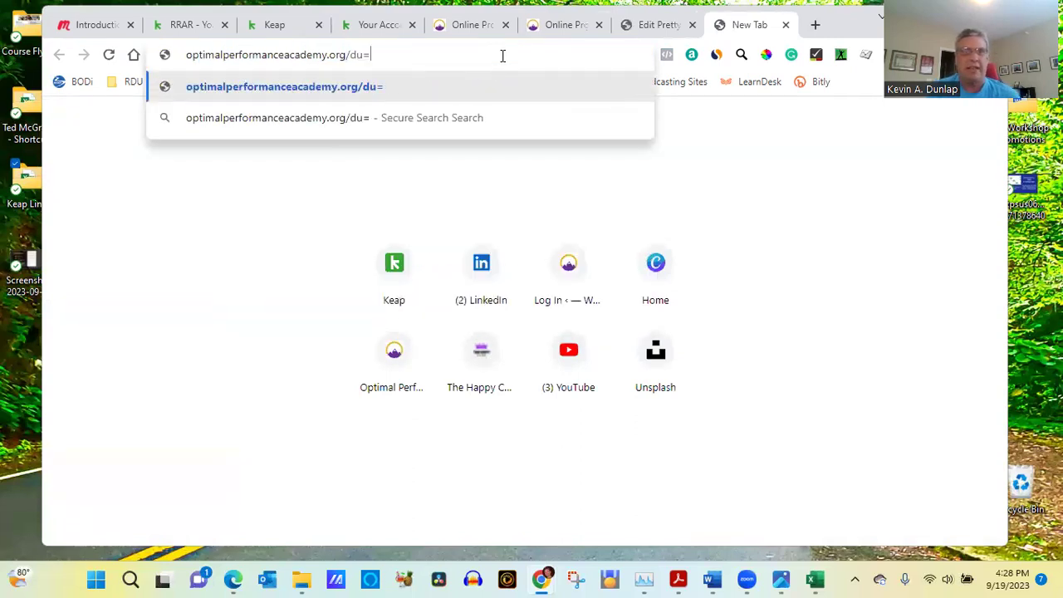
pyautogui.press('BackSpace')
pyautogui.press('BackSpace')
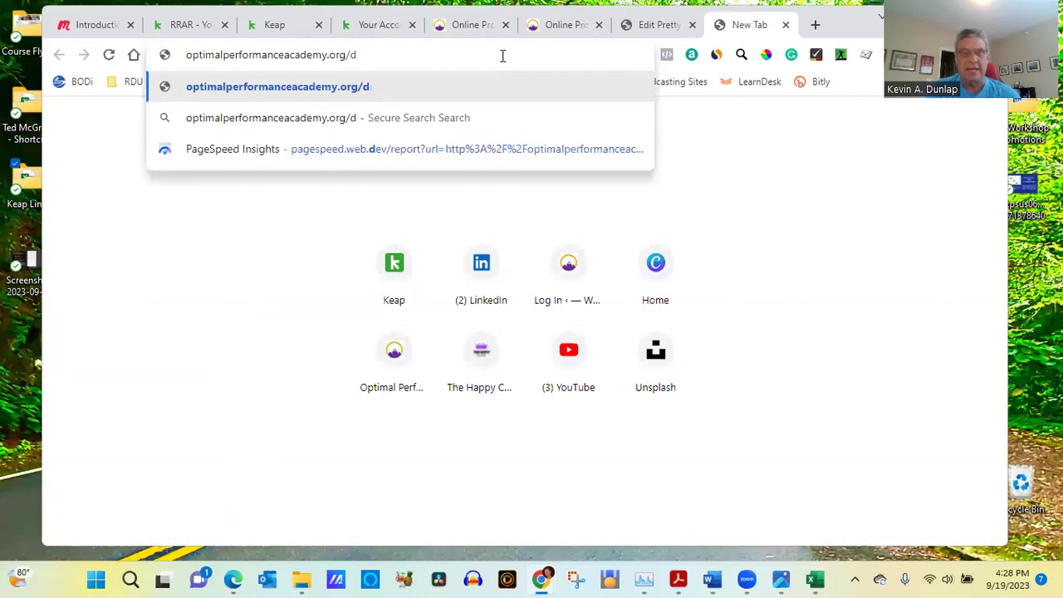
pyautogui.write('iscovery')
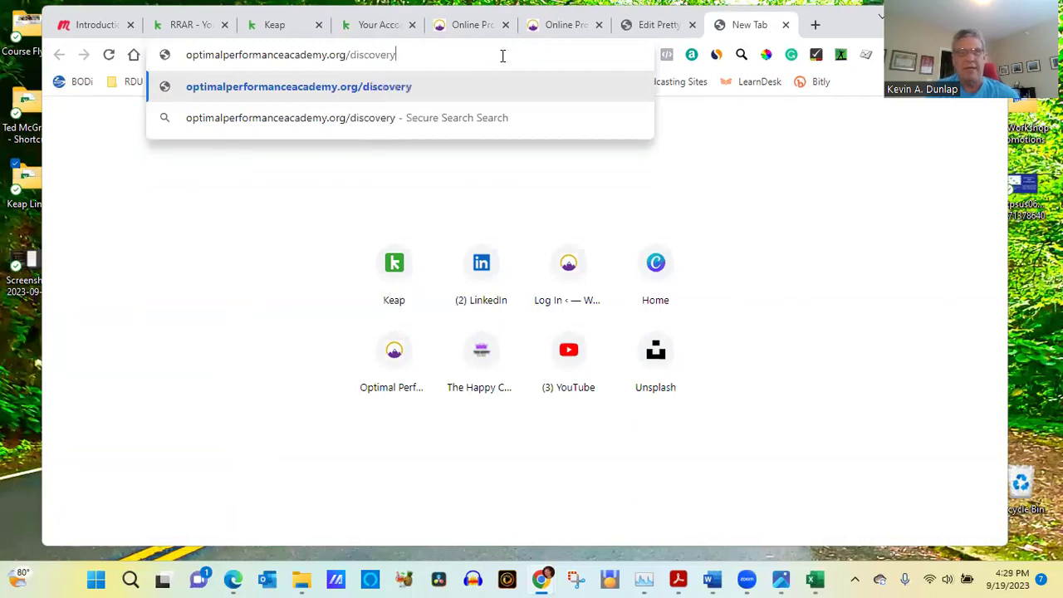
pyautogui.press('Return')
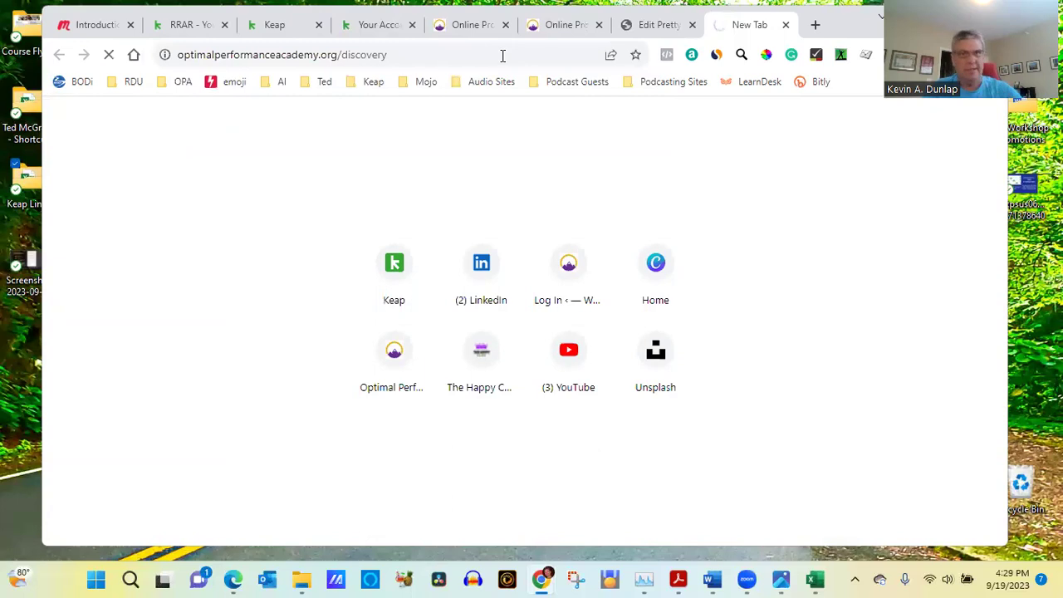
pyautogui.click(193, 56)
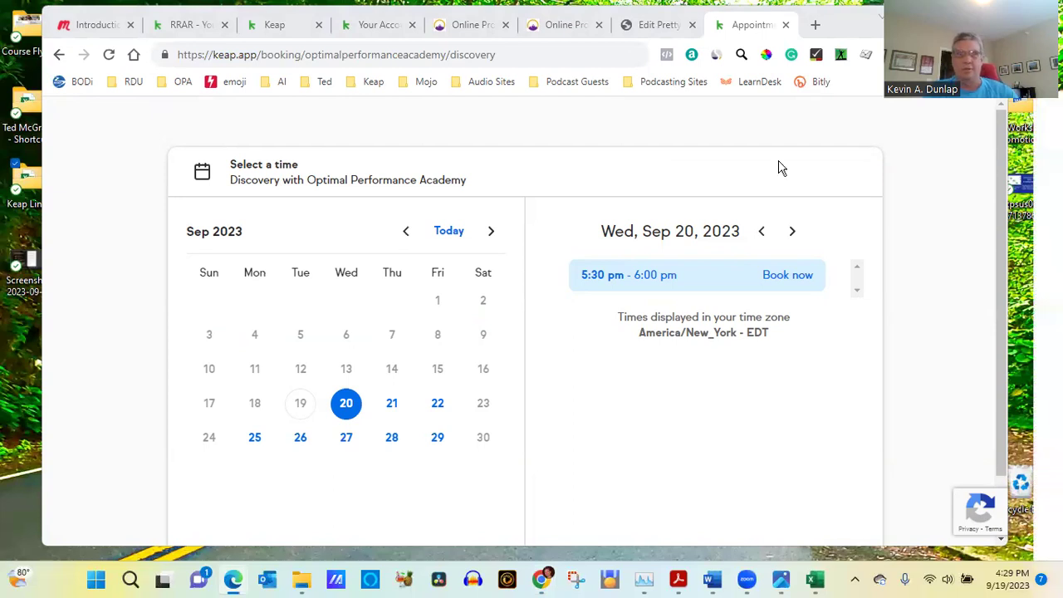
# - Compare with the Coffee with Optimal Performance Academy page in Edge, then return to the Discovery page
pyautogui.hotkey('alt', 'Tab')
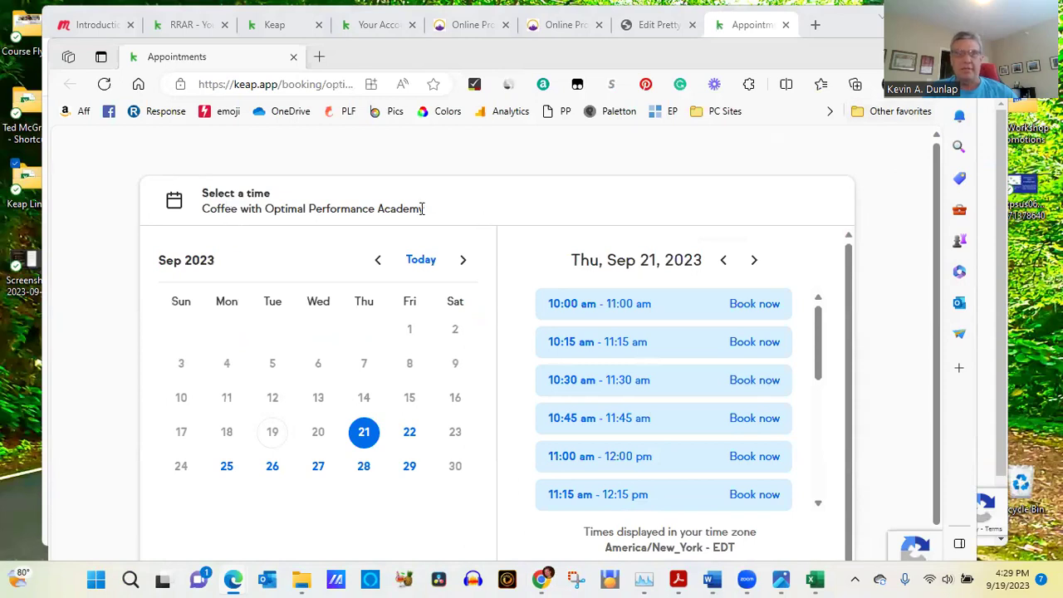
pyautogui.moveTo(376, 230); pyautogui.dragTo(200, 220)
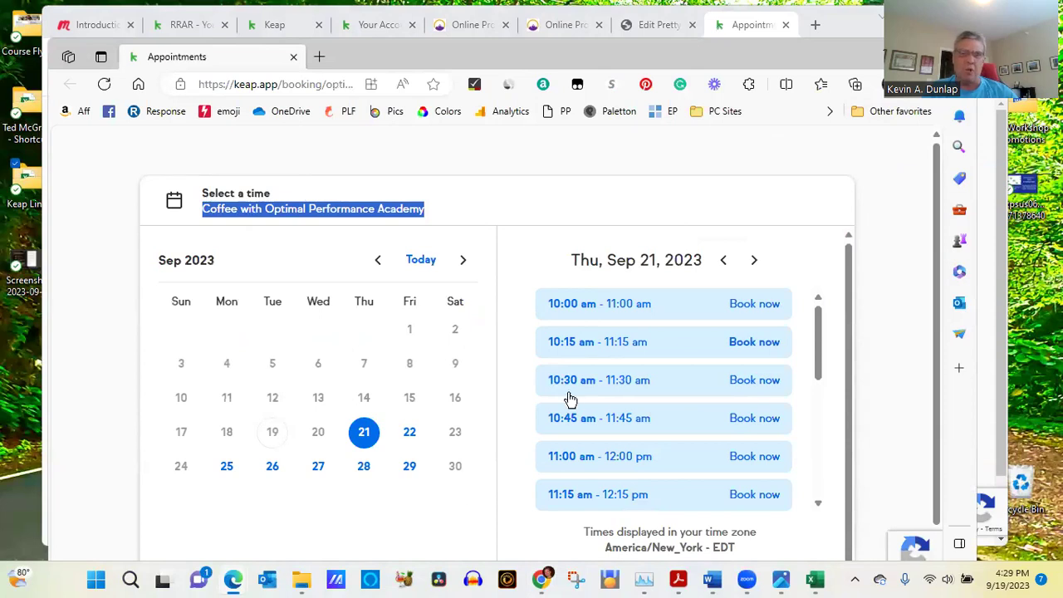
pyautogui.click(738, 29)
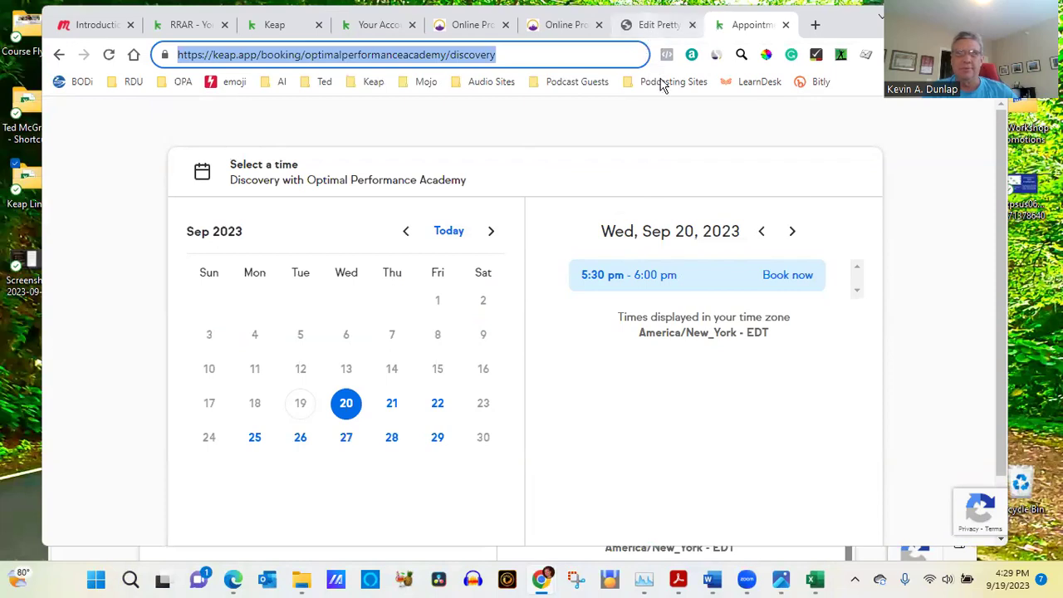
pyautogui.click(870, 227)
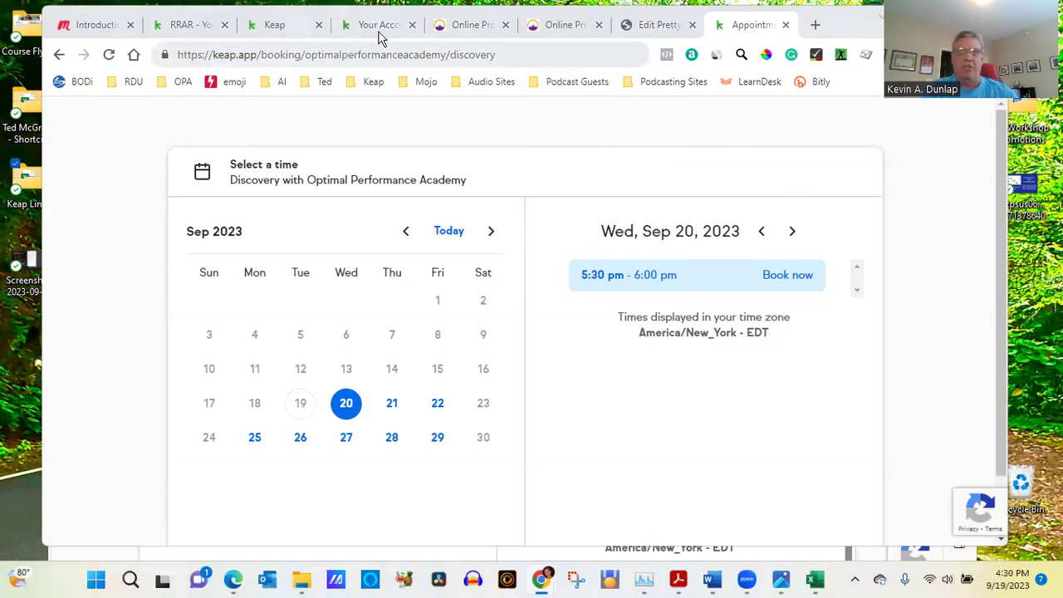
# - Open My day > Appointments in Keap and scroll through the appointment types
pyautogui.click(274, 26)
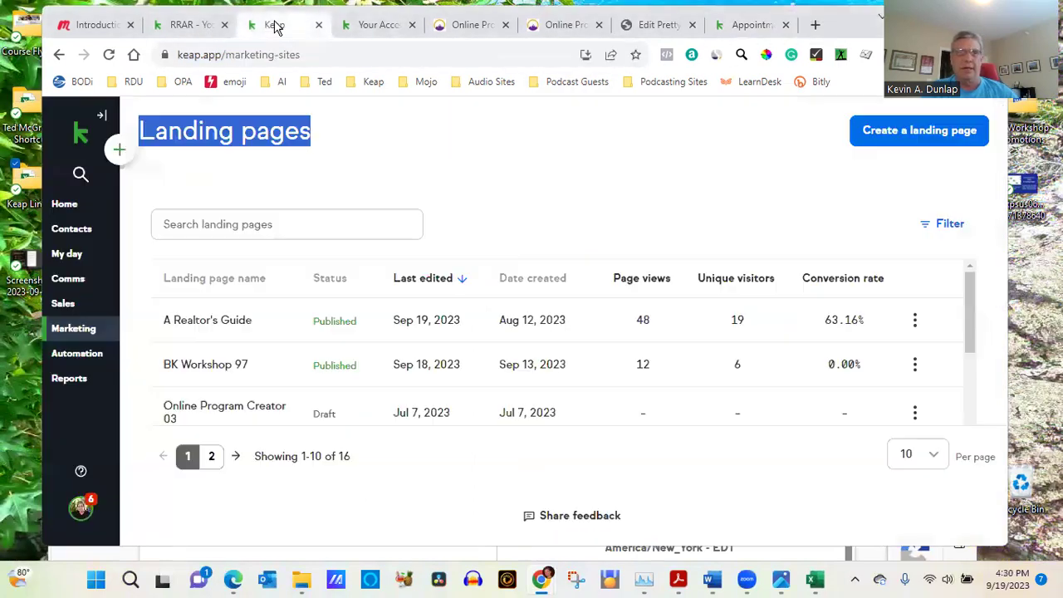
pyautogui.click(66, 256)
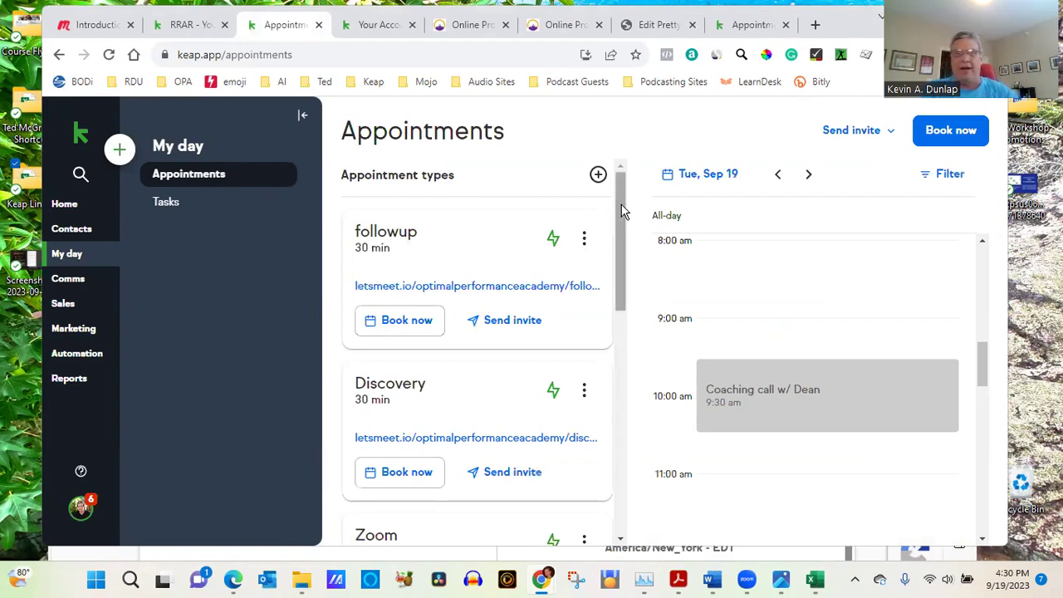
pyautogui.moveTo(624, 208)
pyautogui.mouseDown()
pyautogui.moveTo(627, 274)
pyautogui.moveTo(622, 208)
pyautogui.mouseUp()
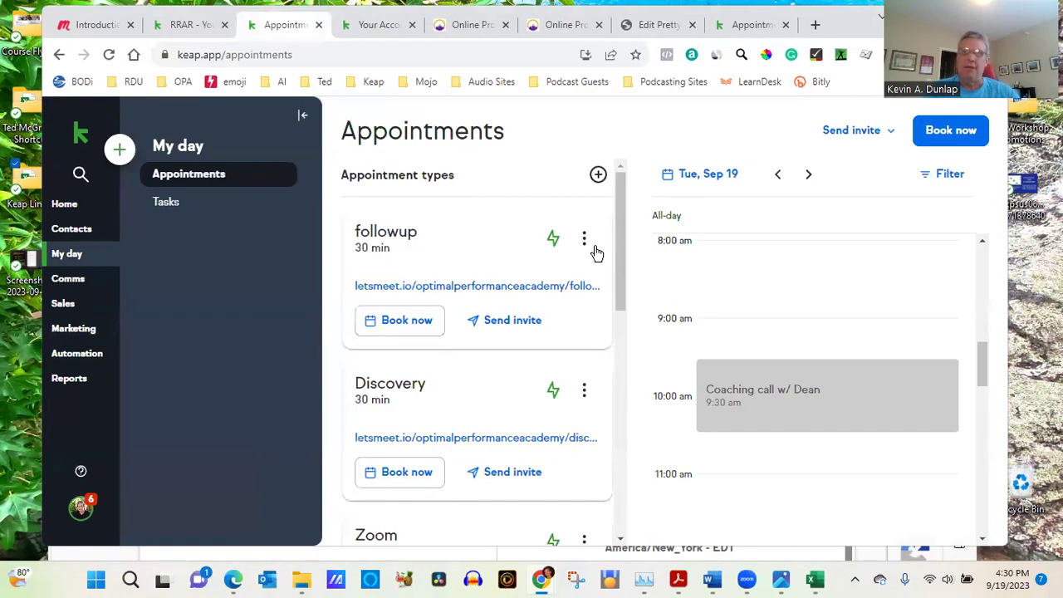
pyautogui.moveTo(625, 236); pyautogui.dragTo(628, 367)
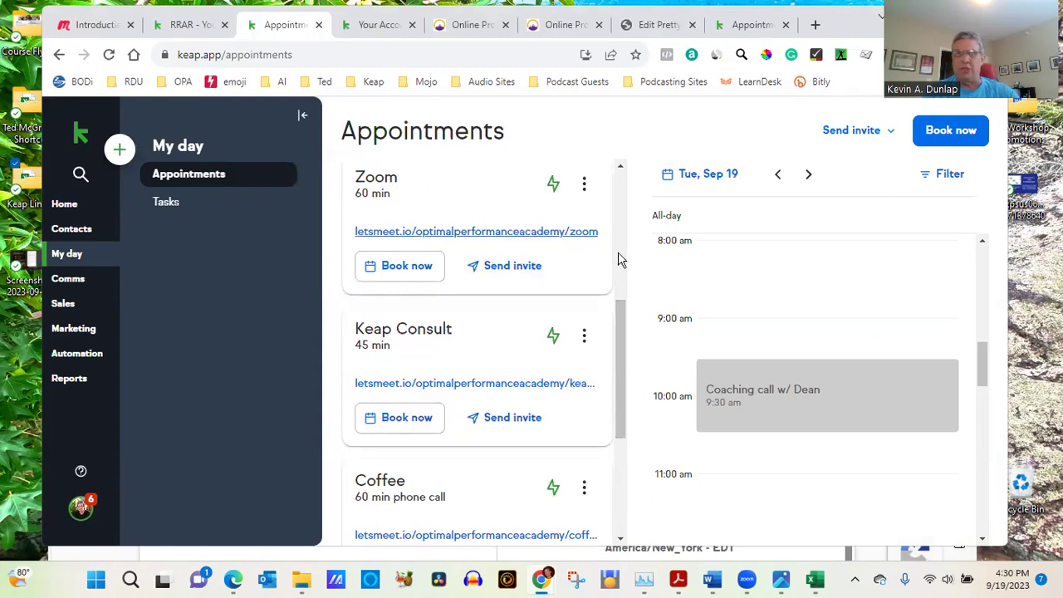
pyautogui.scroll(-2, 623, 347)
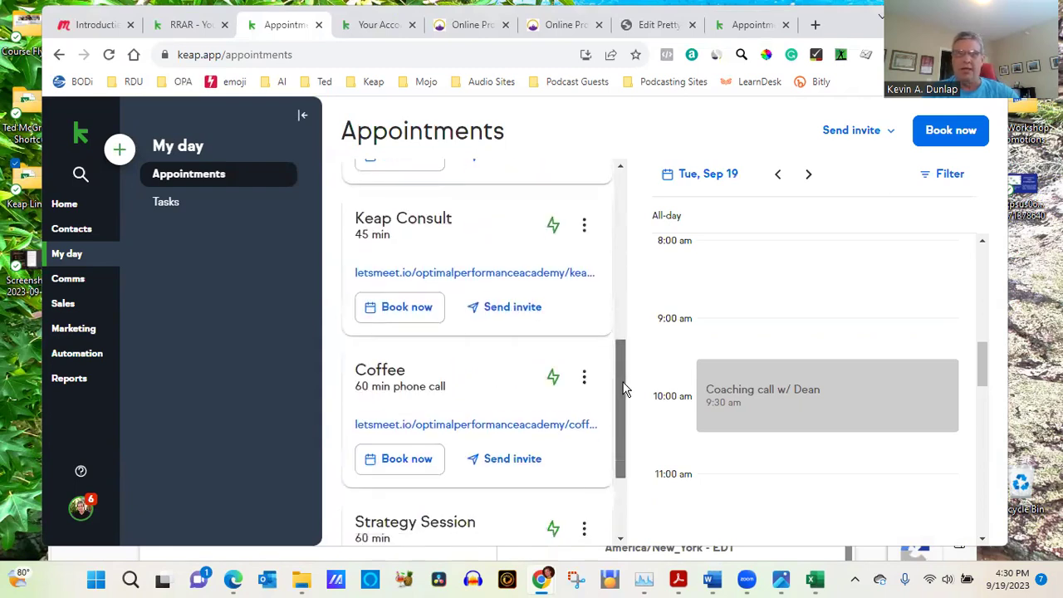
# - Highlight the appointment types from Keap Consult through Coffee
pyautogui.tripleClick(349, 214)
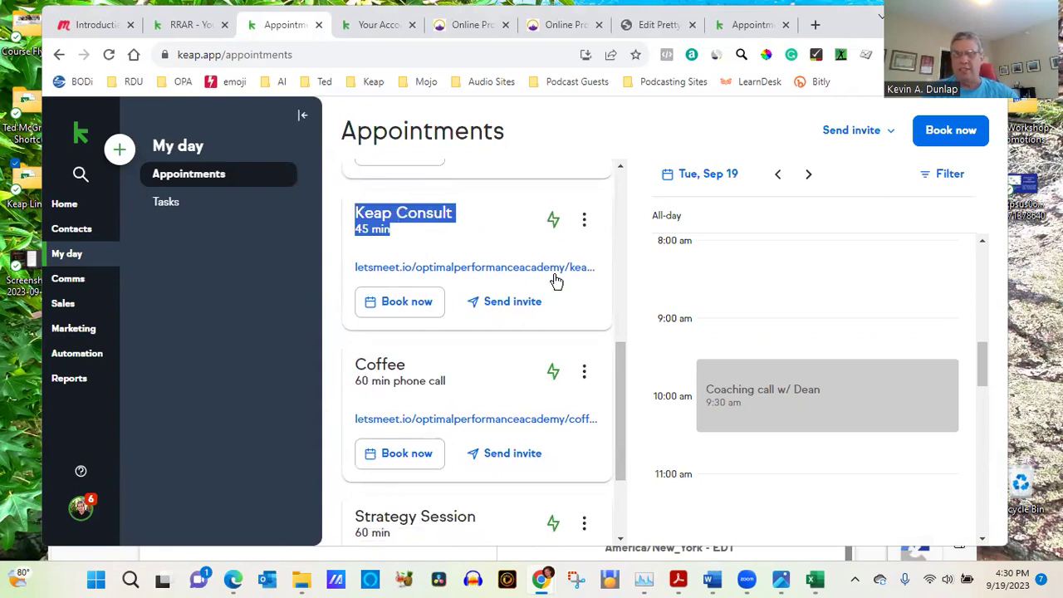
pyautogui.scroll(-1, 624, 378)
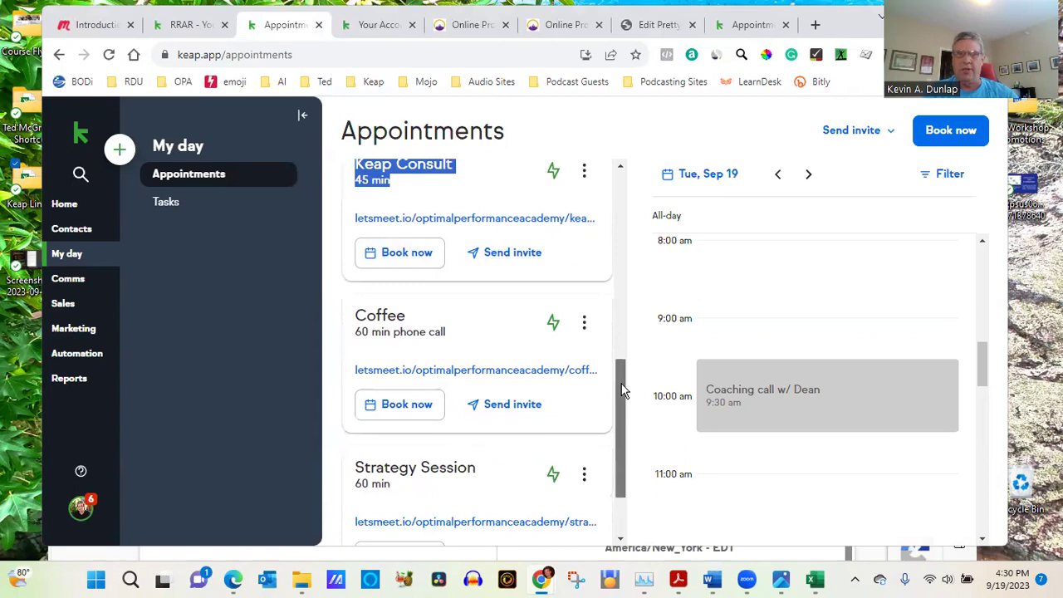
pyautogui.moveTo(480, 323); pyautogui.dragTo(317, 302)
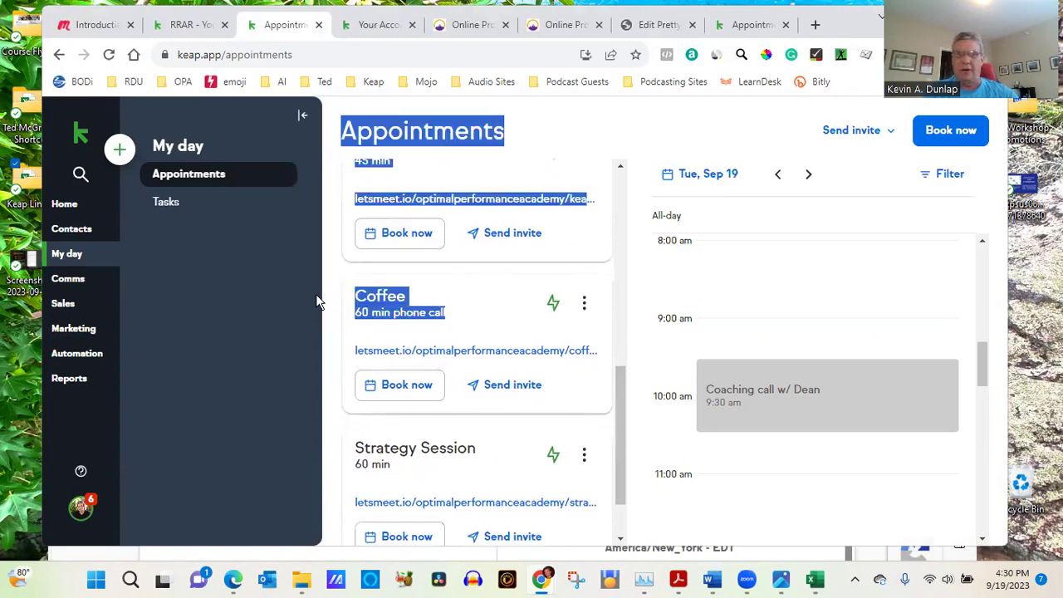
pyautogui.moveTo(619, 408); pyautogui.dragTo(628, 223)
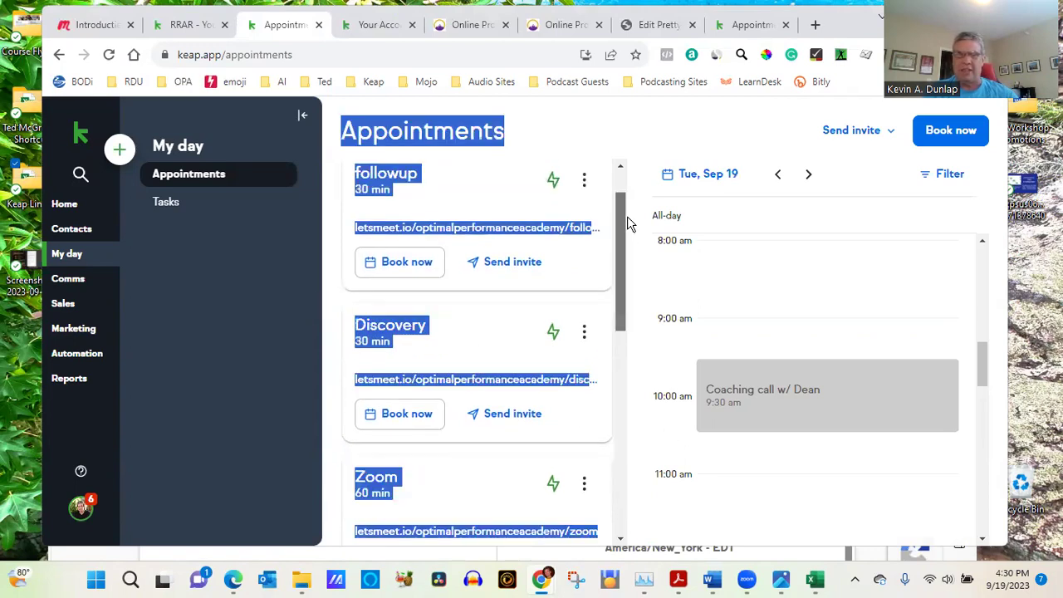
pyautogui.click(451, 392)
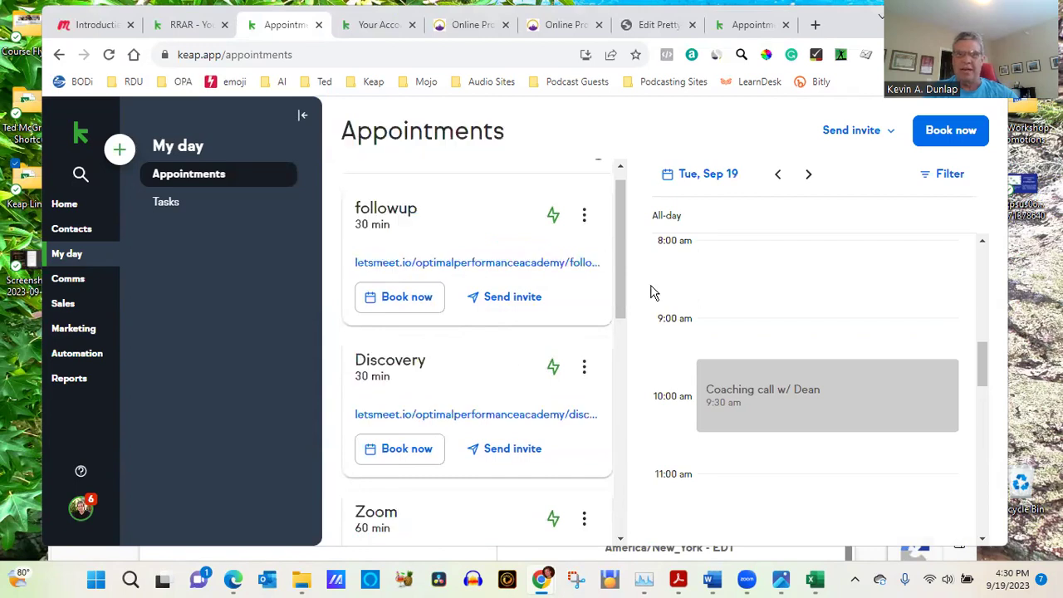
# - Open the options menu for the 60-min Strategy Session appointment type
pyautogui.scroll(-5, 531, 398)
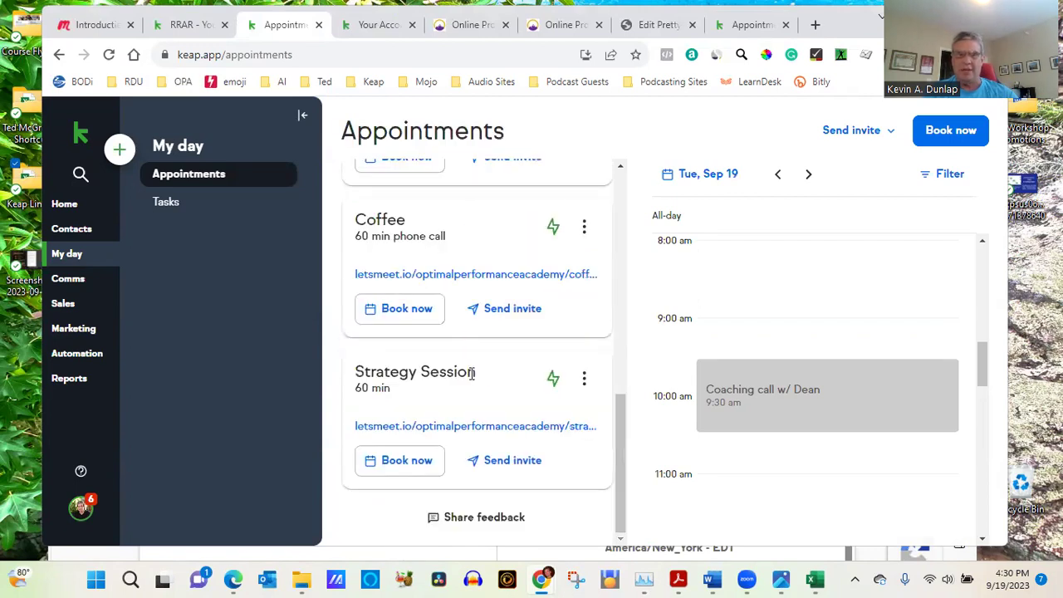
pyautogui.tripleClick(347, 374)
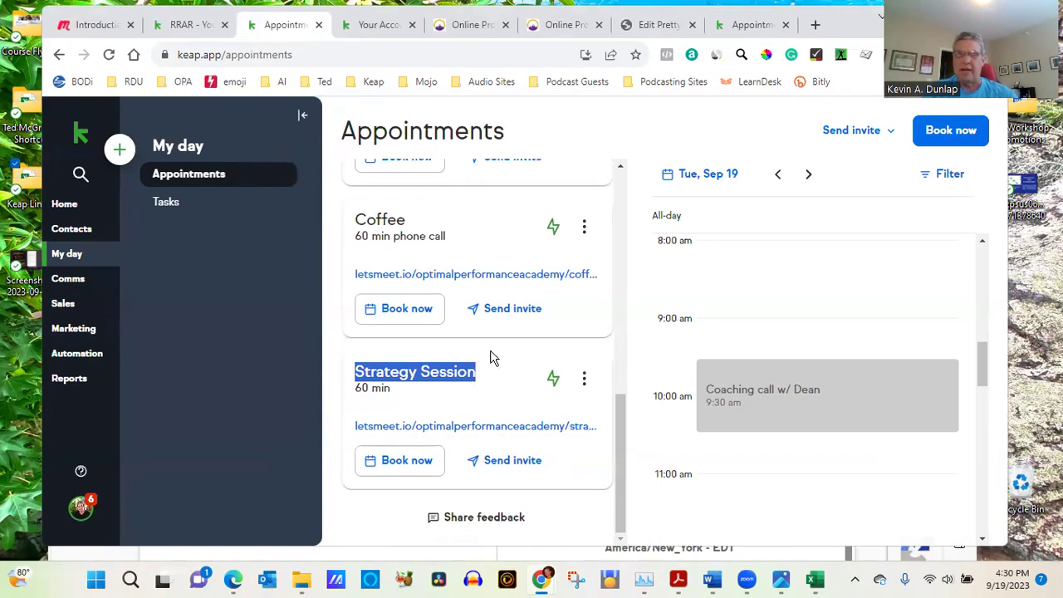
pyautogui.click(585, 385)
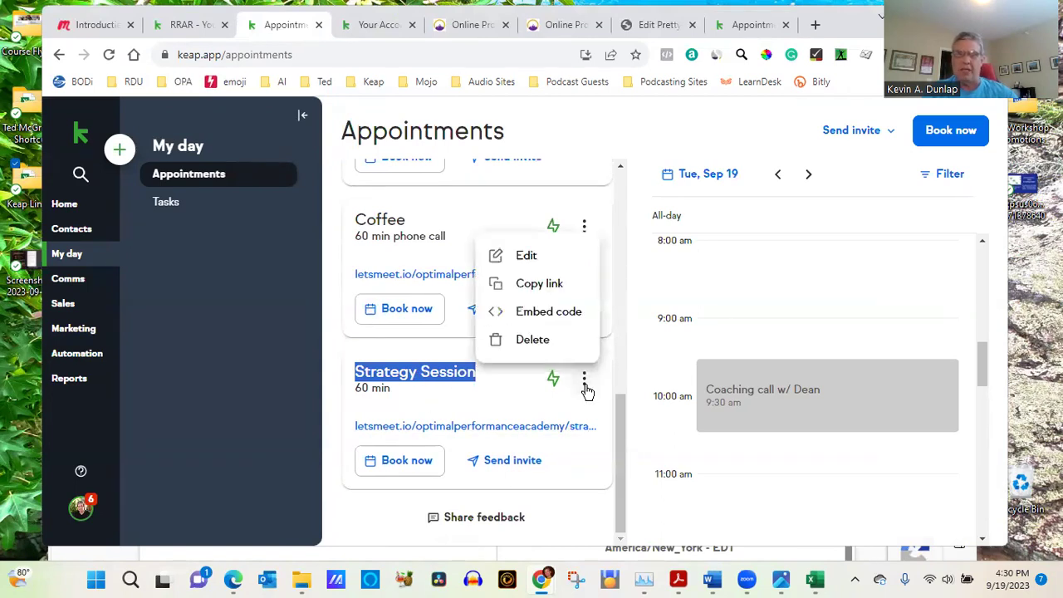
pyautogui.click(546, 260)
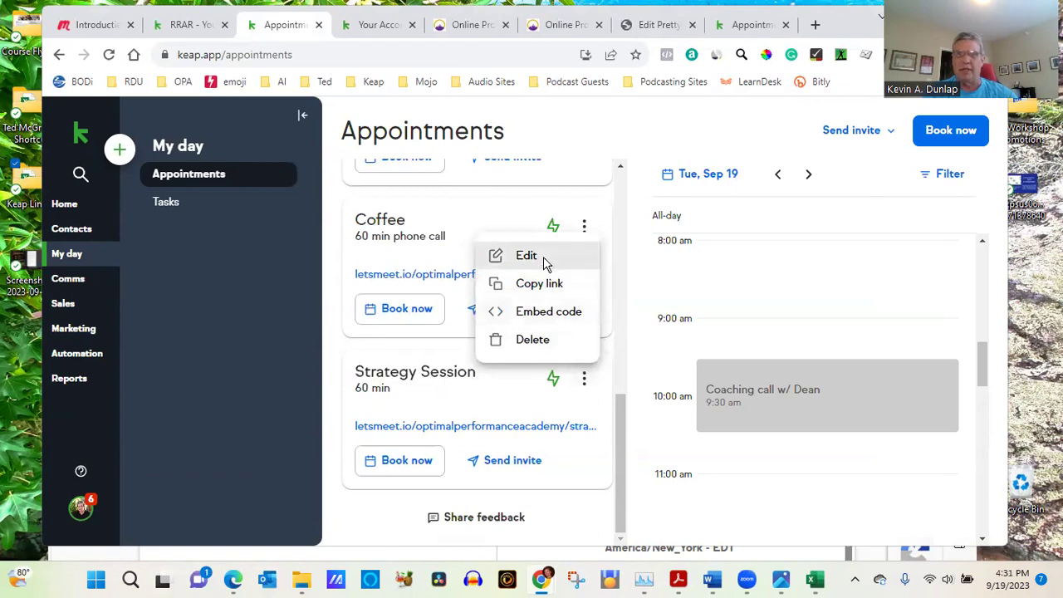
pyautogui.click(545, 261)
pyautogui.moveTo(1001, 182); pyautogui.dragTo(1013, 523)
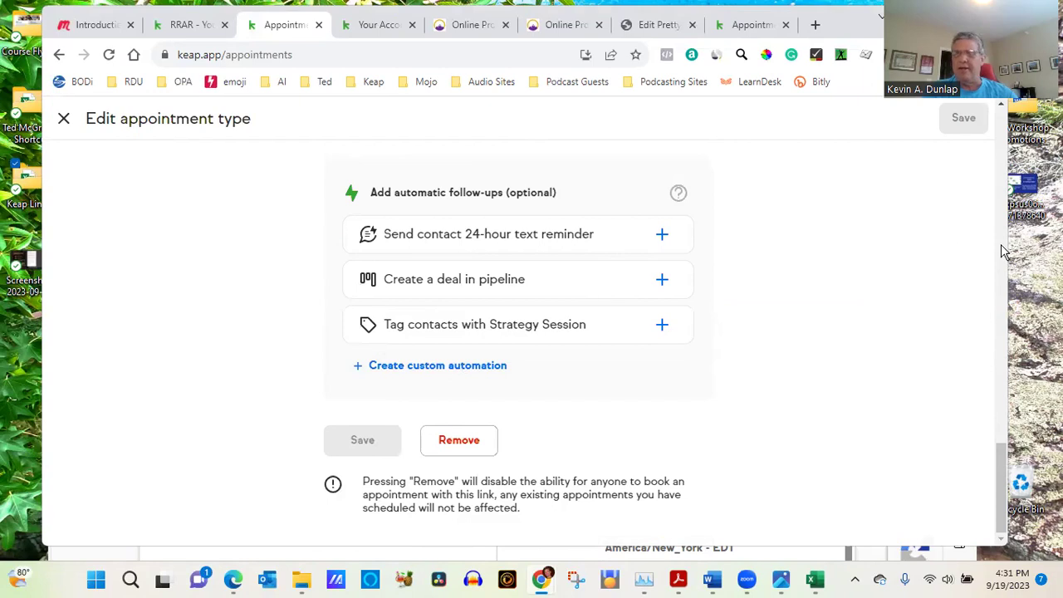
pyautogui.click(64, 121)
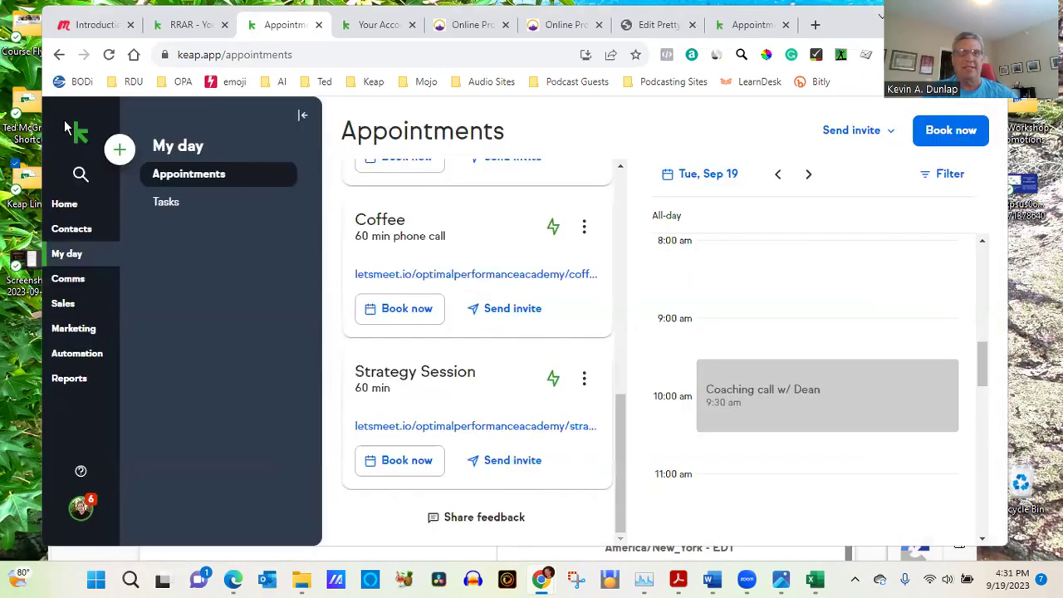
pyautogui.click(79, 177)
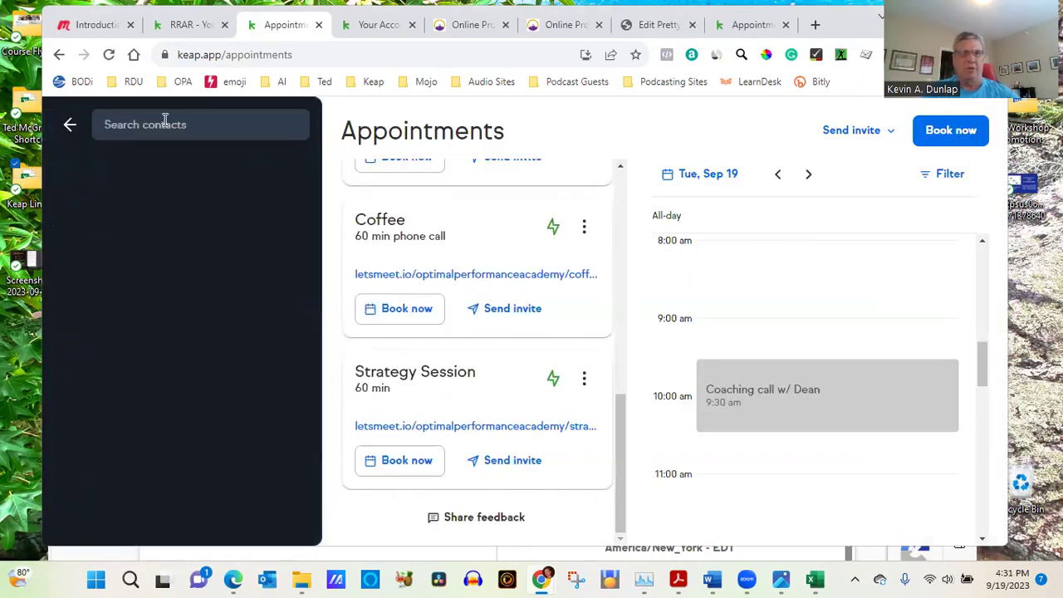
pyautogui.write('kevin')
pyautogui.press('Return')
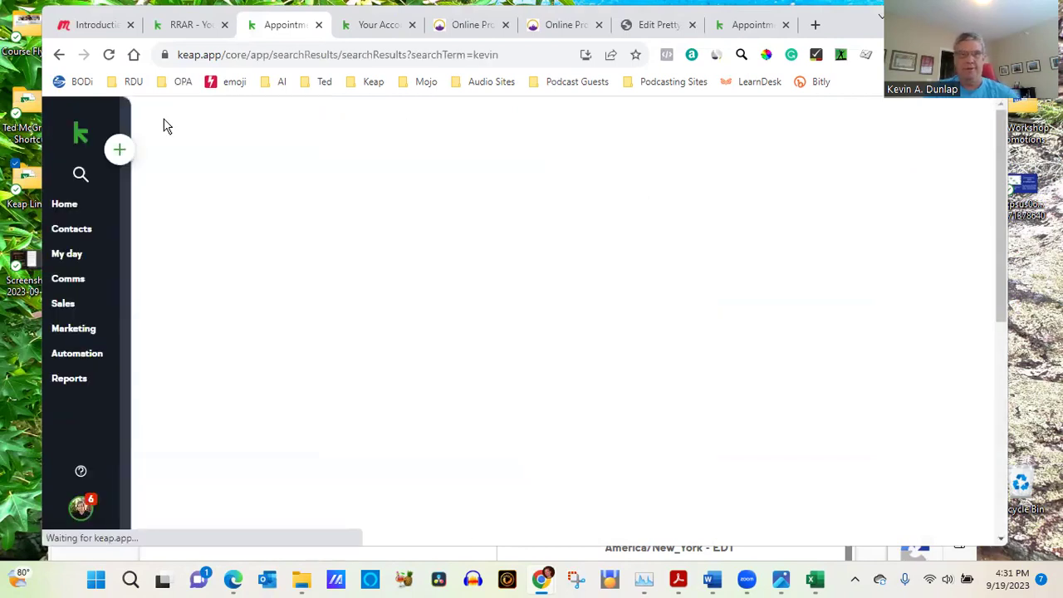
pyautogui.click(78, 176)
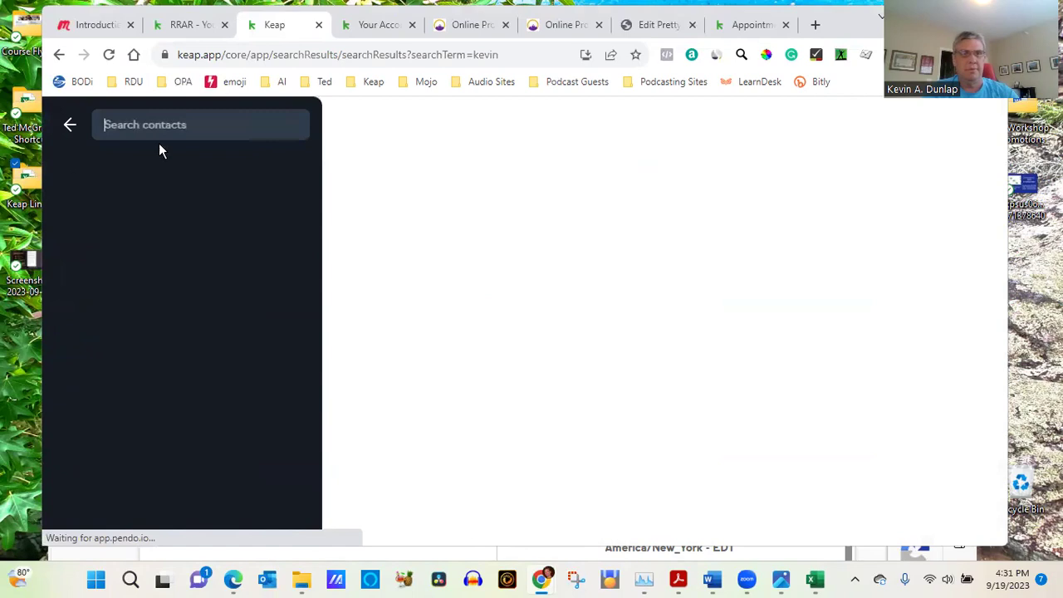
pyautogui.write('kevin')
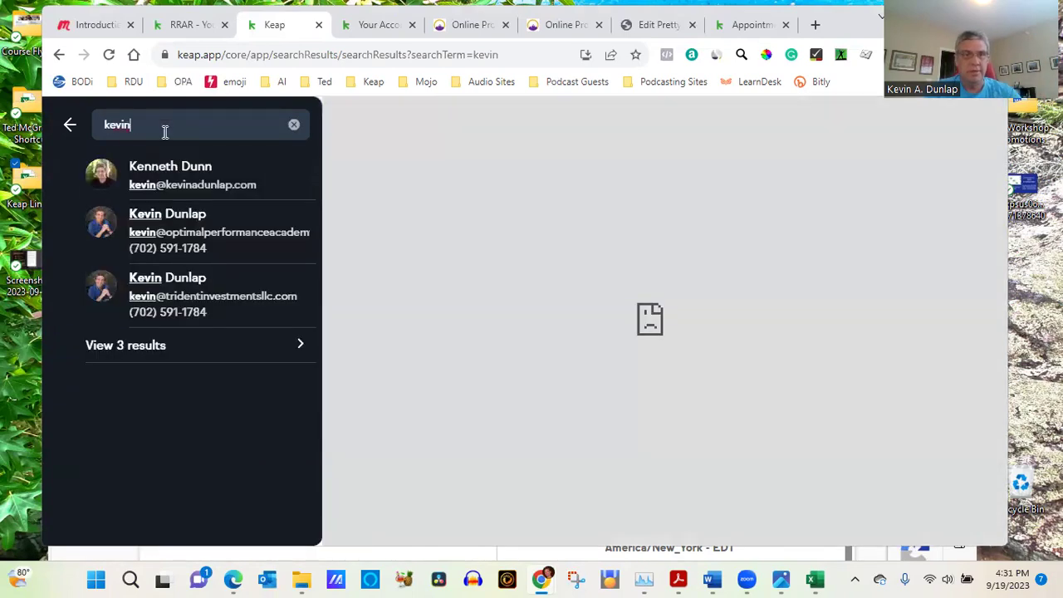
pyautogui.click(218, 303)
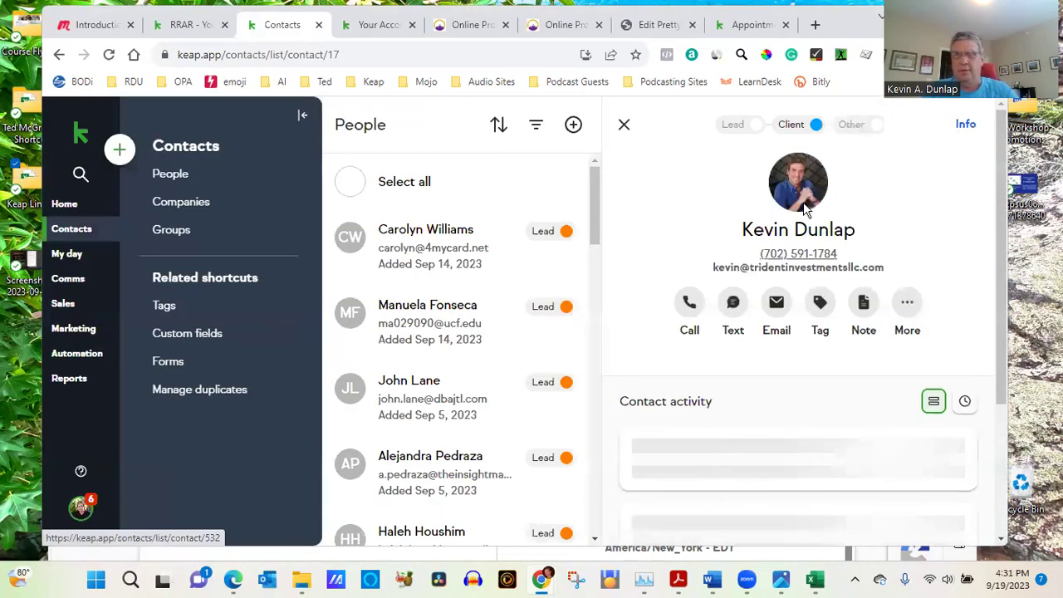
pyautogui.click(967, 126)
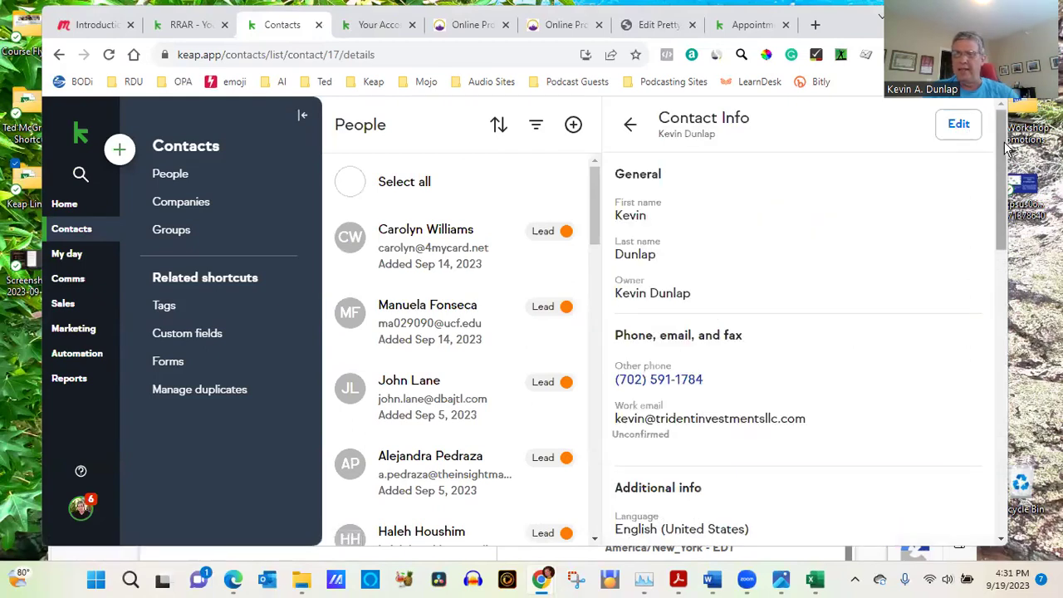
pyautogui.moveTo(1004, 149); pyautogui.dragTo(1017, 303)
pyautogui.scroll(-1, 619, 108)
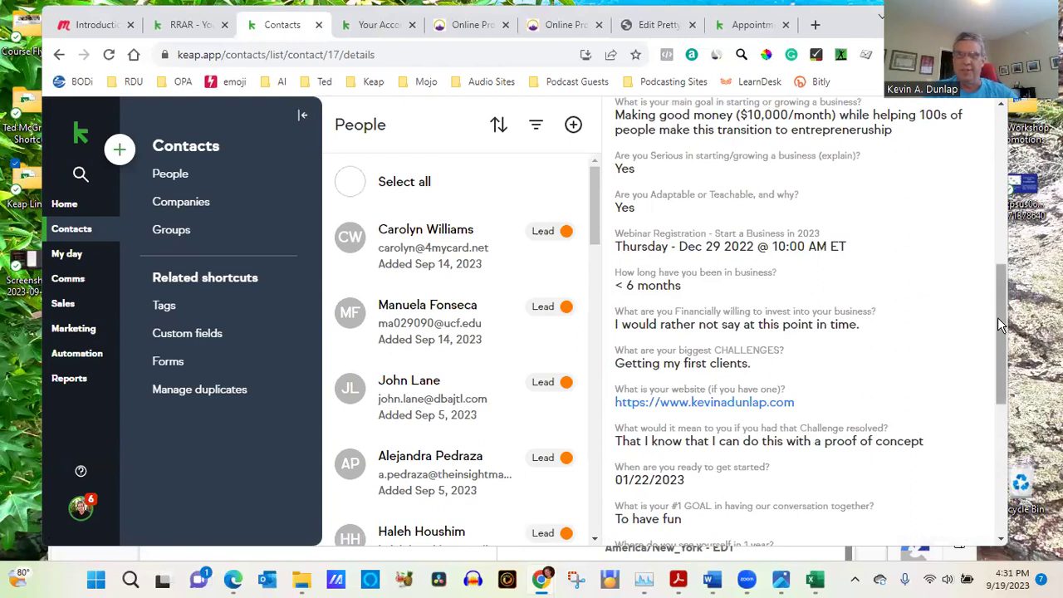
pyautogui.moveTo(1005, 327); pyautogui.dragTo(1039, 320)
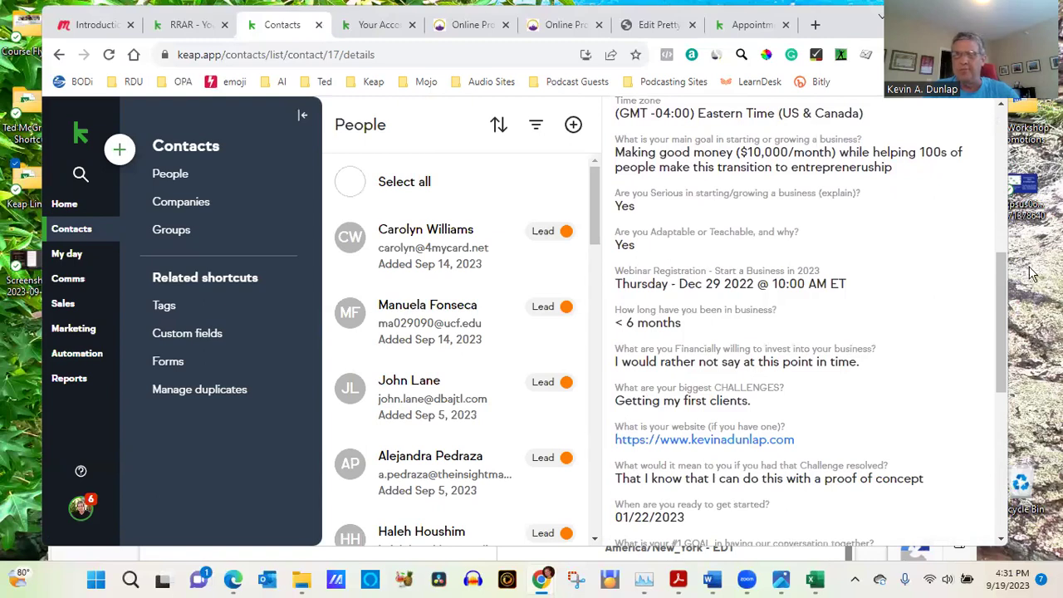
pyautogui.moveTo(994, 313); pyautogui.dragTo(1007, 123)
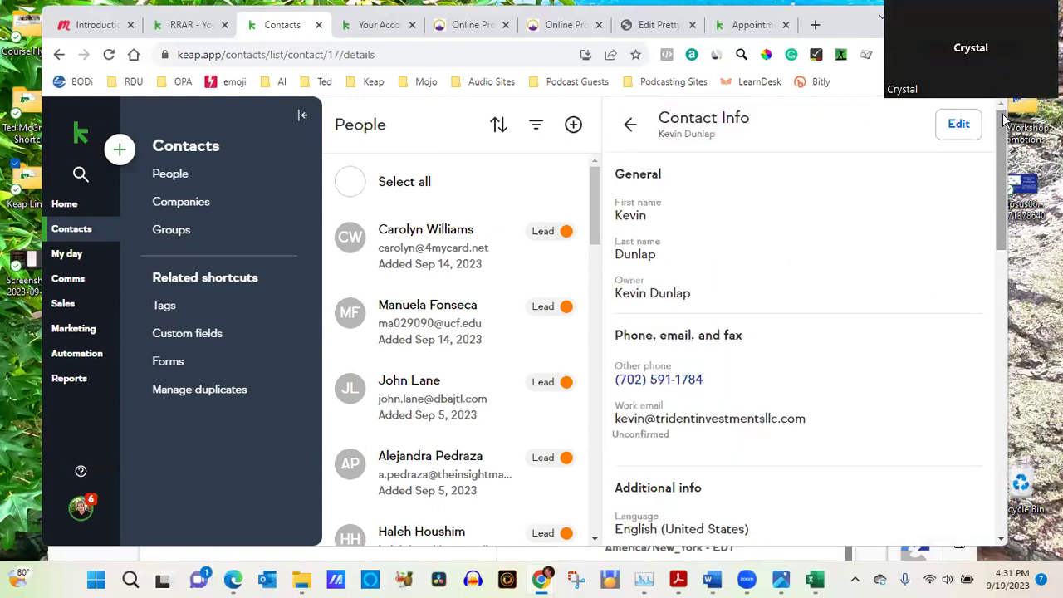
pyautogui.click(625, 126)
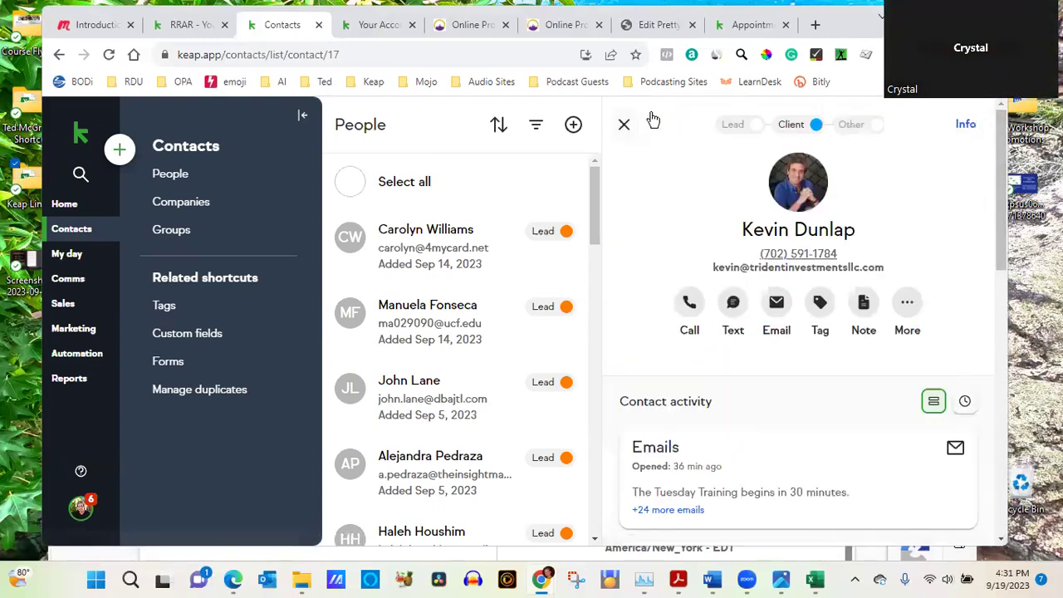
pyautogui.click(820, 307)
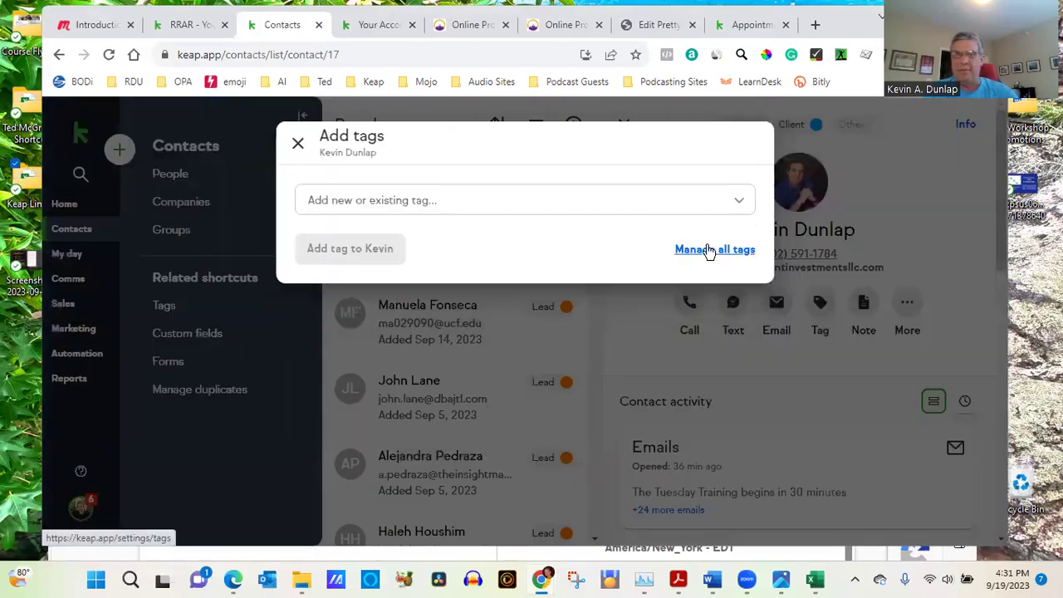
pyautogui.click(706, 249)
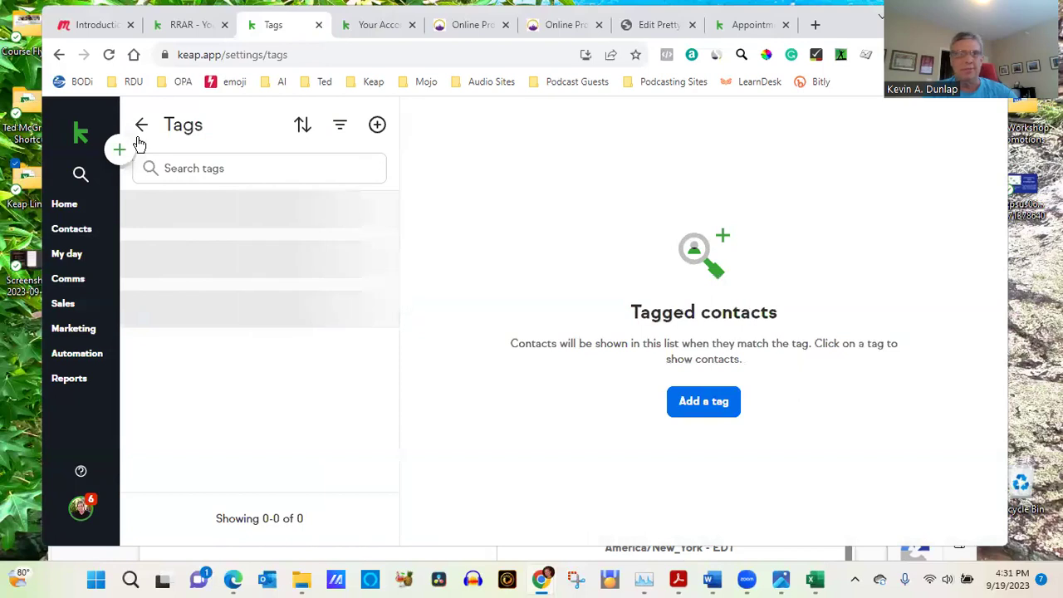
pyautogui.click(142, 128)
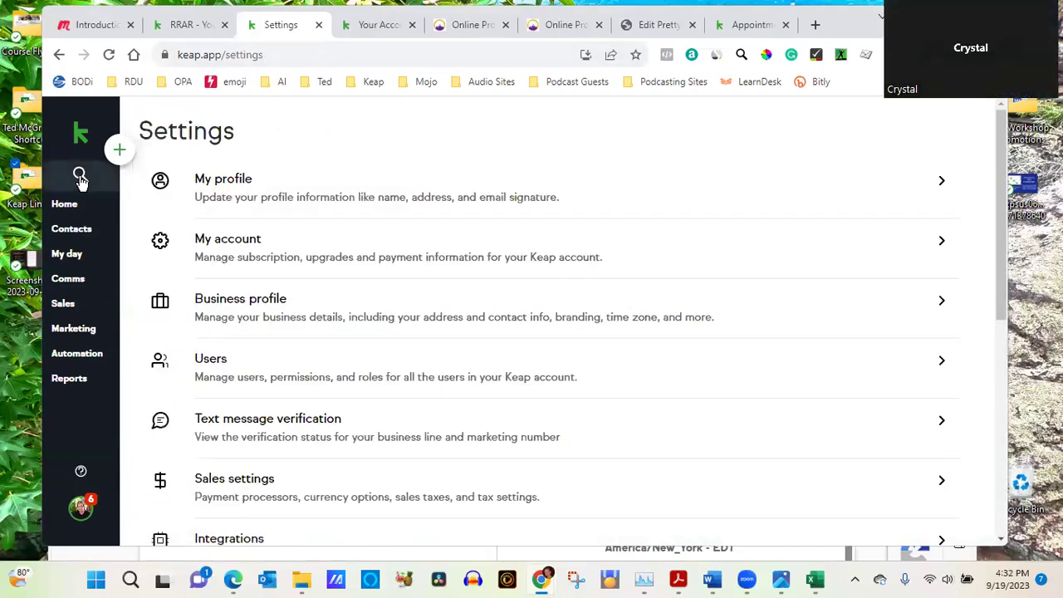
pyautogui.click(57, 55)
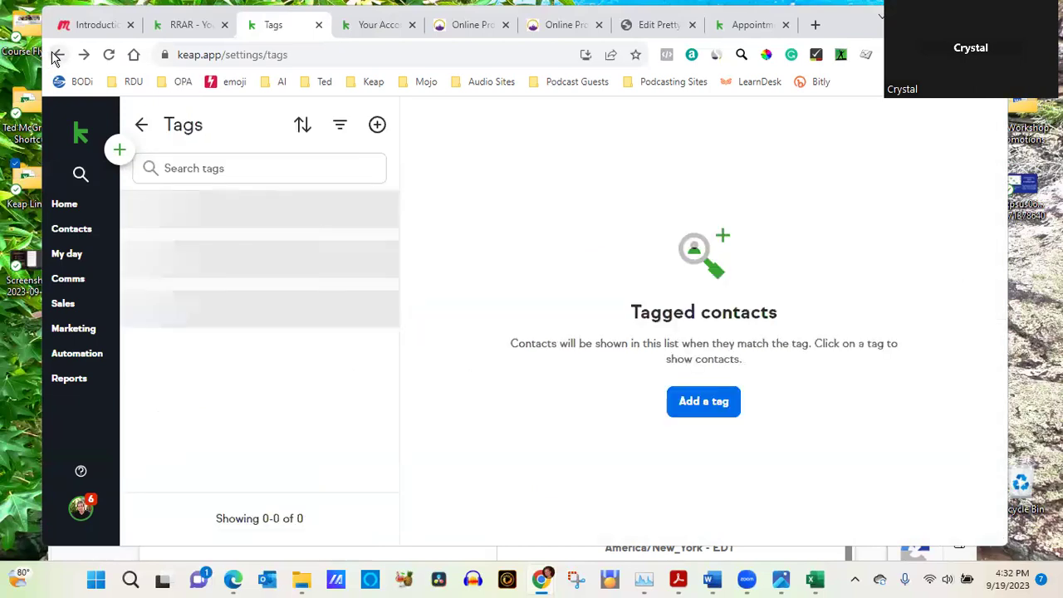
pyautogui.click(57, 54)
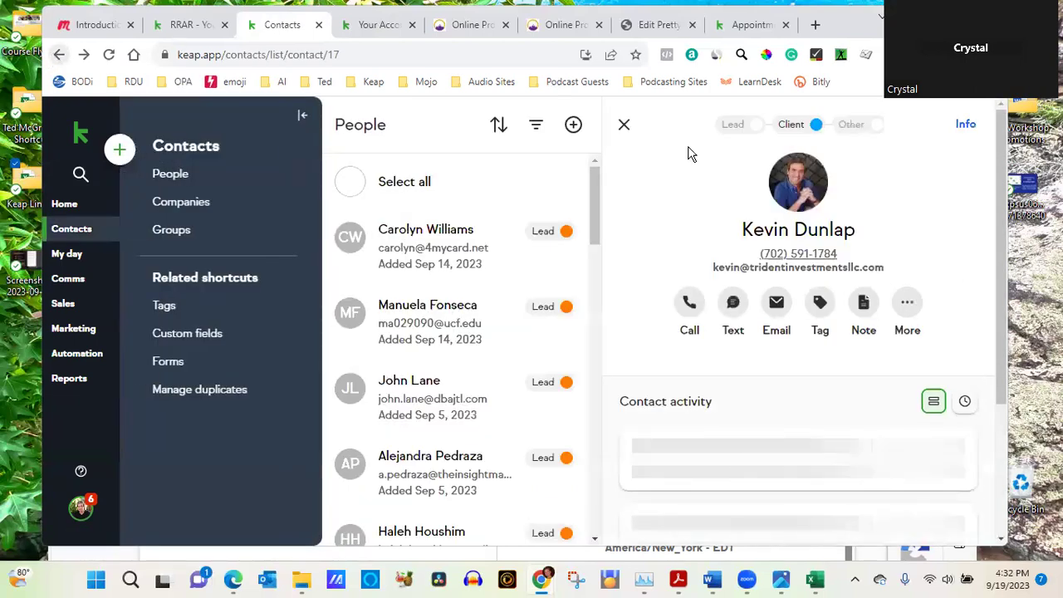
pyautogui.moveTo(1007, 186); pyautogui.dragTo(1034, 306)
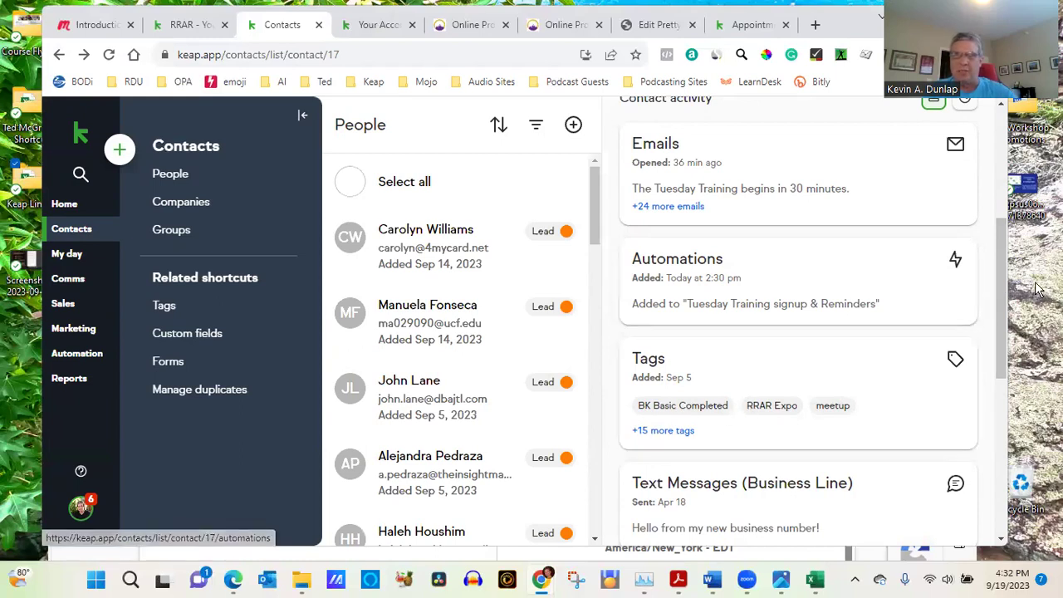
pyautogui.moveTo(1008, 299); pyautogui.dragTo(1028, 417)
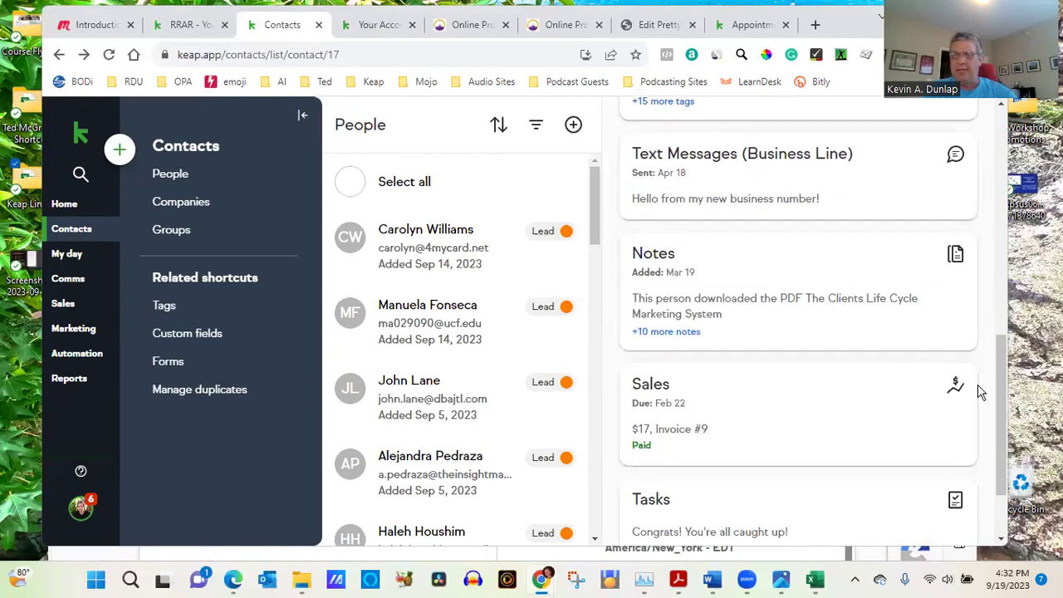
pyautogui.moveTo(1003, 375); pyautogui.dragTo(1007, 151)
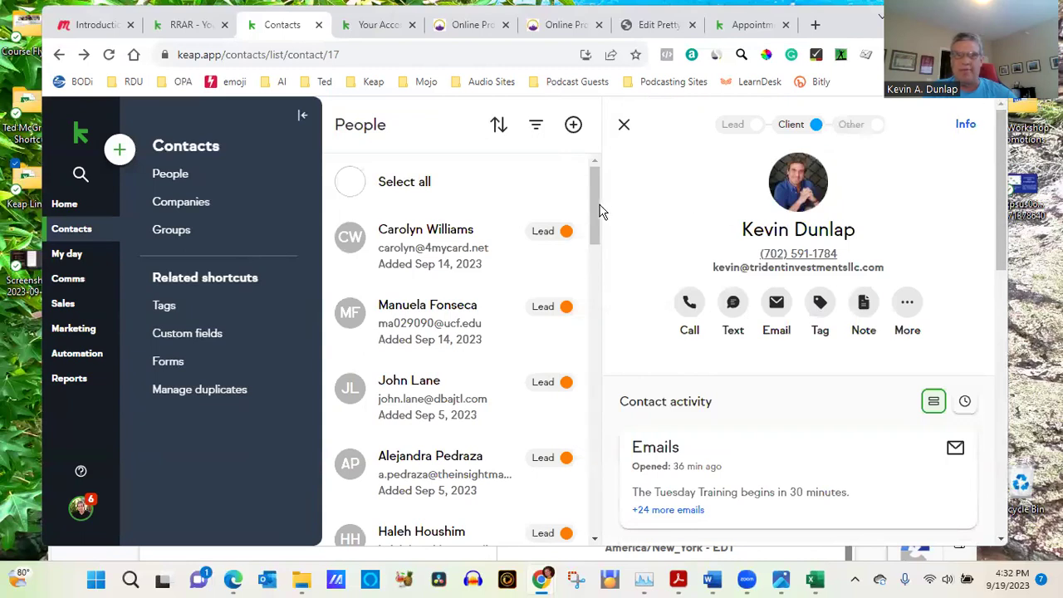
pyautogui.moveTo(594, 225); pyautogui.dragTo(581, 344)
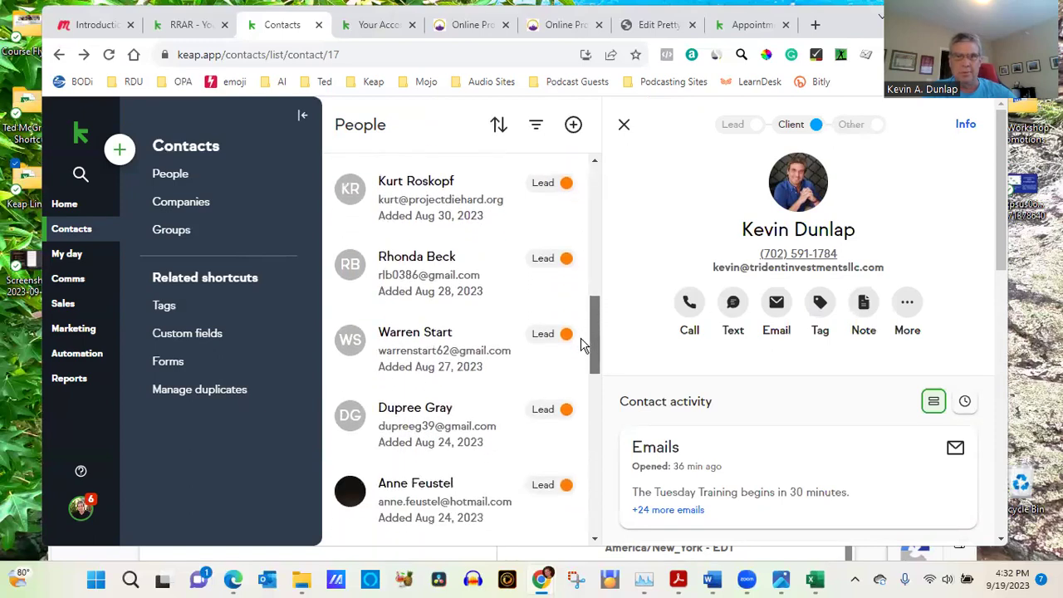
# - Open the lead contact added Aug 30 and show its Notes
pyautogui.click(407, 200)
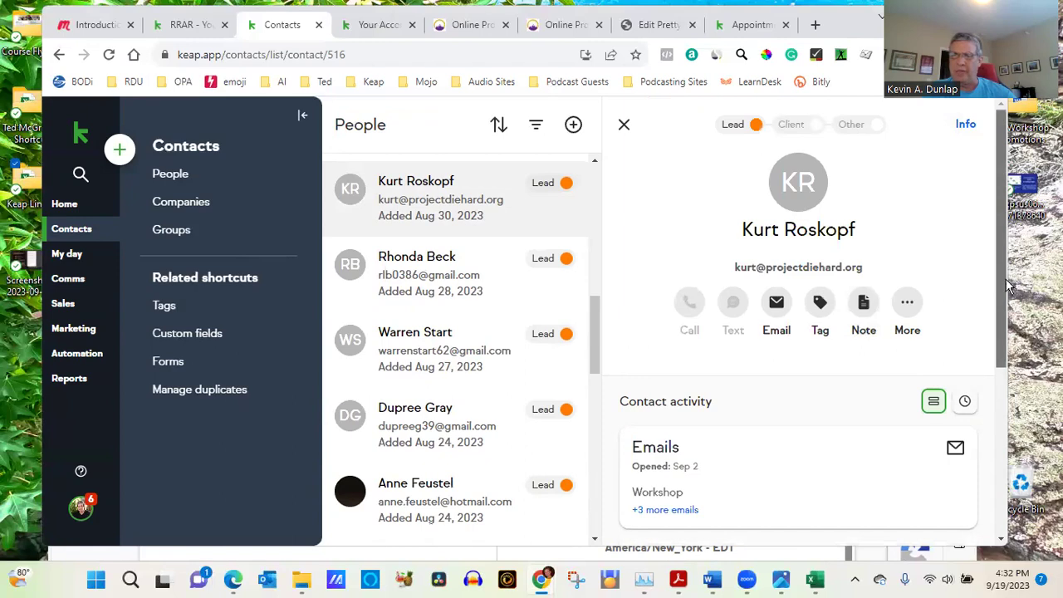
pyautogui.moveTo(1003, 274); pyautogui.dragTo(1023, 407)
pyautogui.scroll(-1, 805, 316)
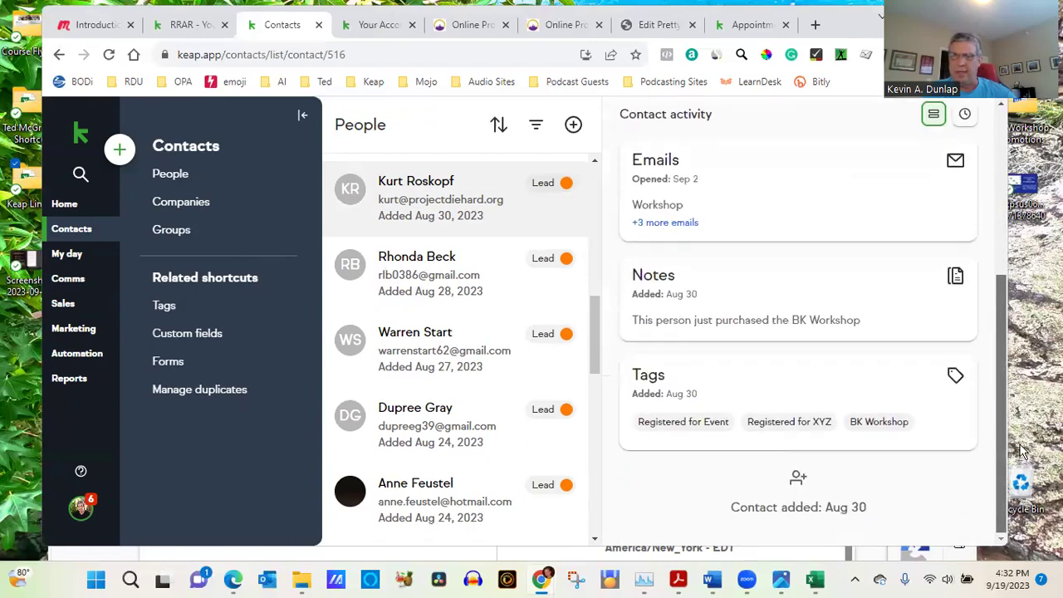
pyautogui.click(797, 321)
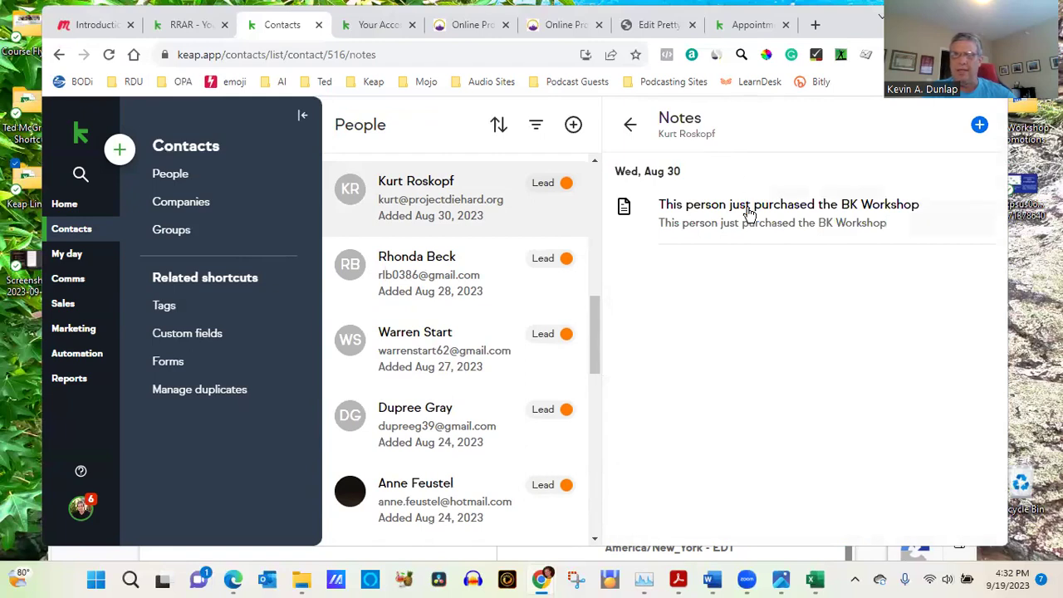
# - Open the 'This person just purchased the BK Workshop' note, then close it without saving
pyautogui.click(749, 212)
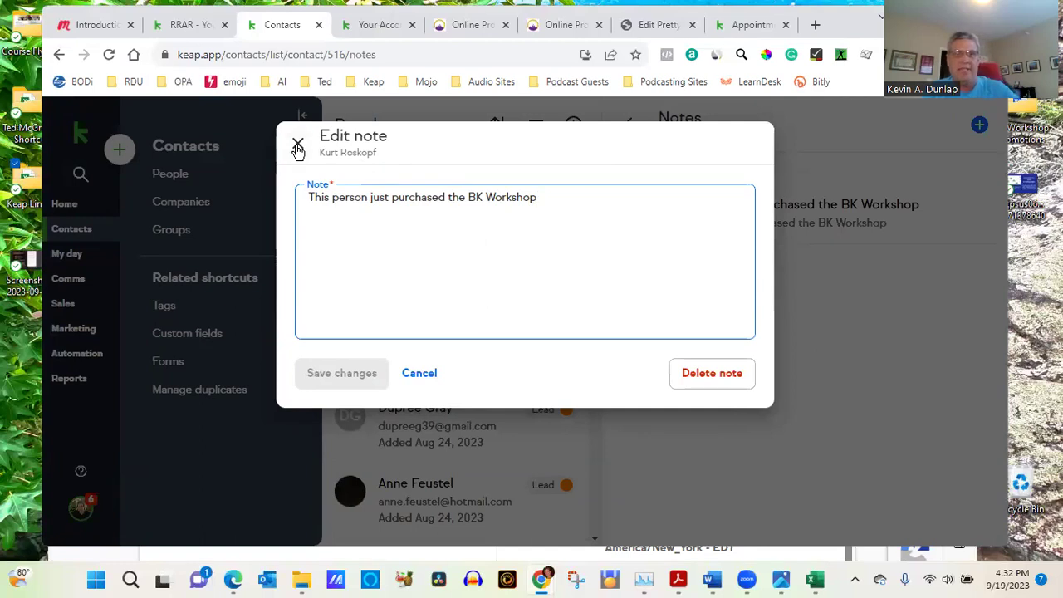
pyautogui.click(298, 148)
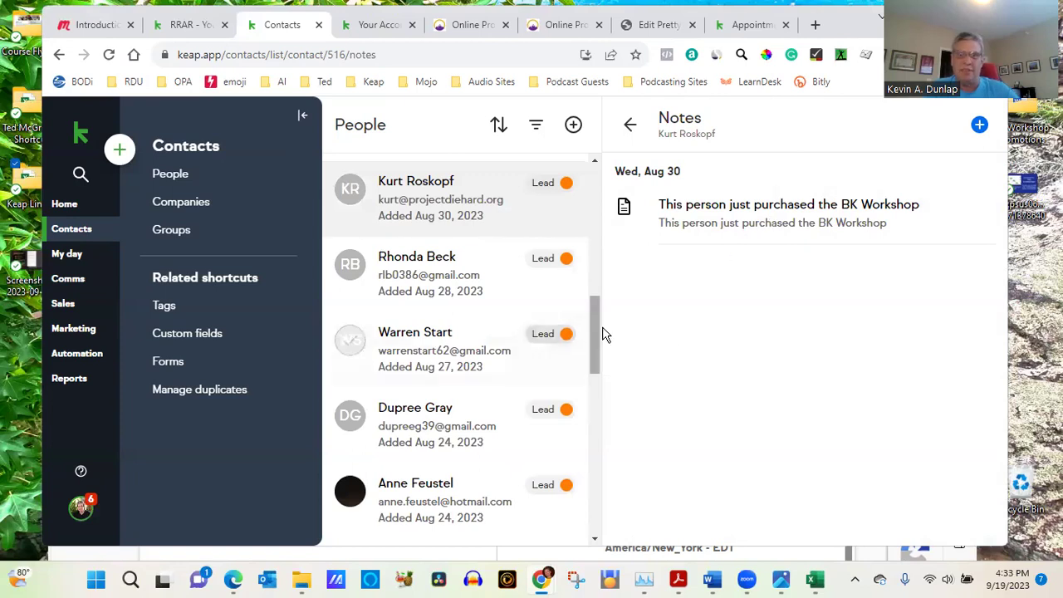
pyautogui.moveTo(594, 330); pyautogui.dragTo(598, 182)
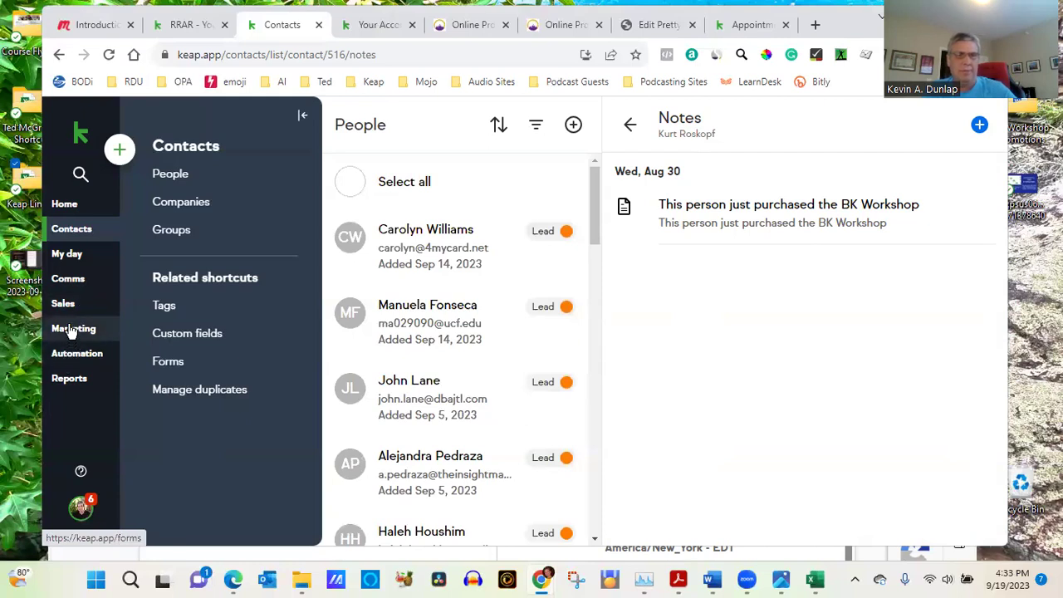
# - Go to the Checkout forms list in the marketing forms area
pyautogui.click(72, 329)
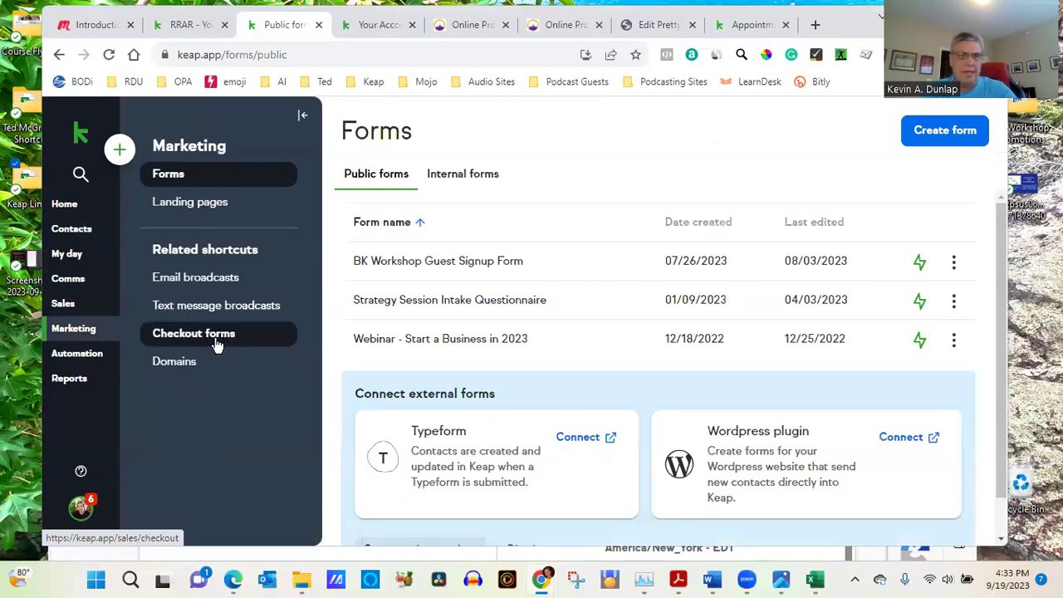
pyautogui.click(216, 345)
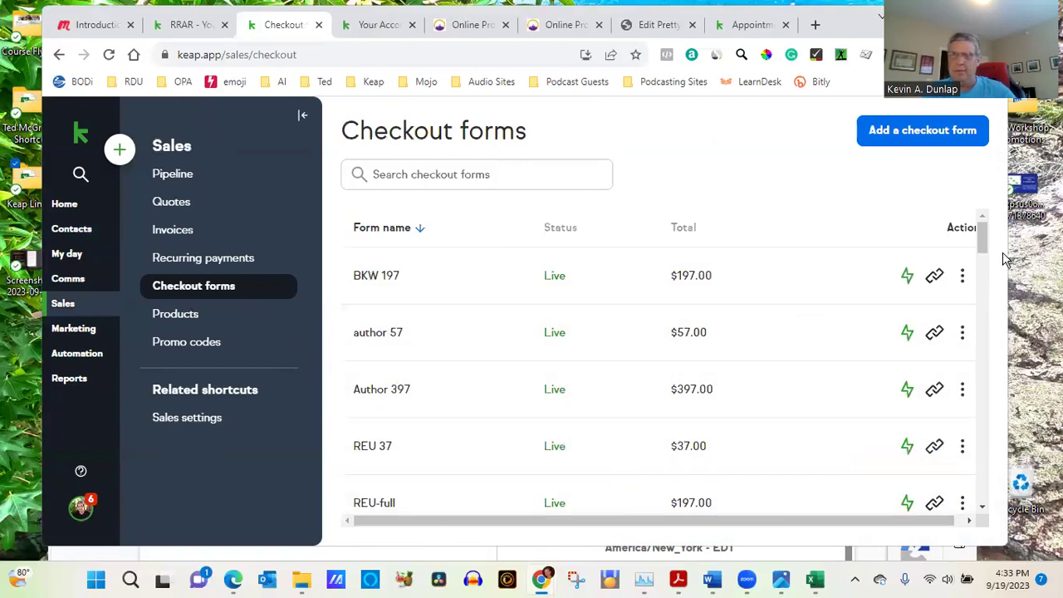
pyautogui.scroll(-3, 986, 243)
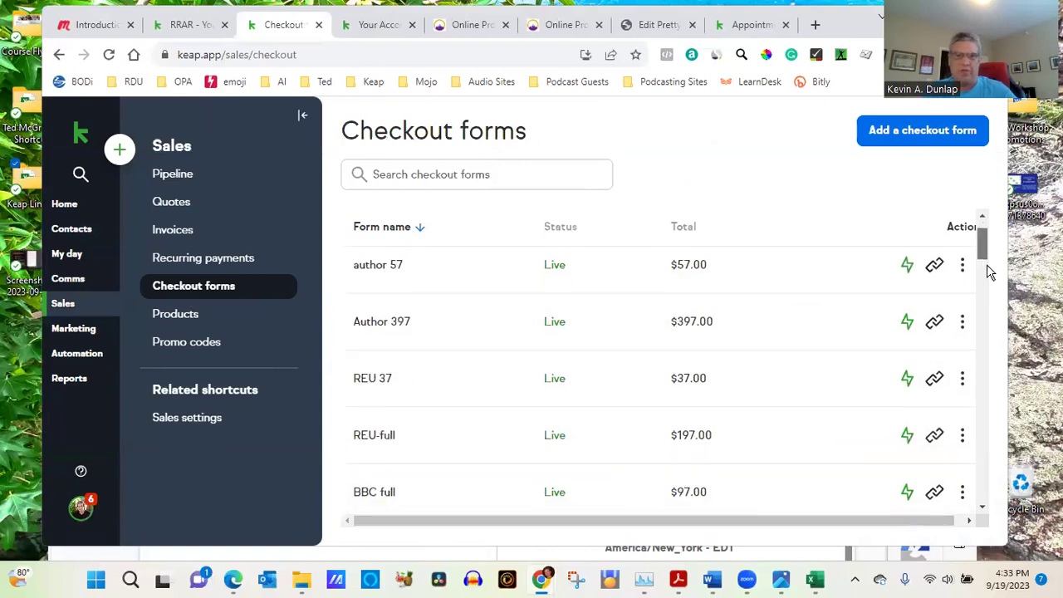
pyautogui.scroll(4, 987, 241)
# - Search checkout forms for 'bk' and scroll through the matching BK forms, like BK Elite 7900
pyautogui.click(496, 172)
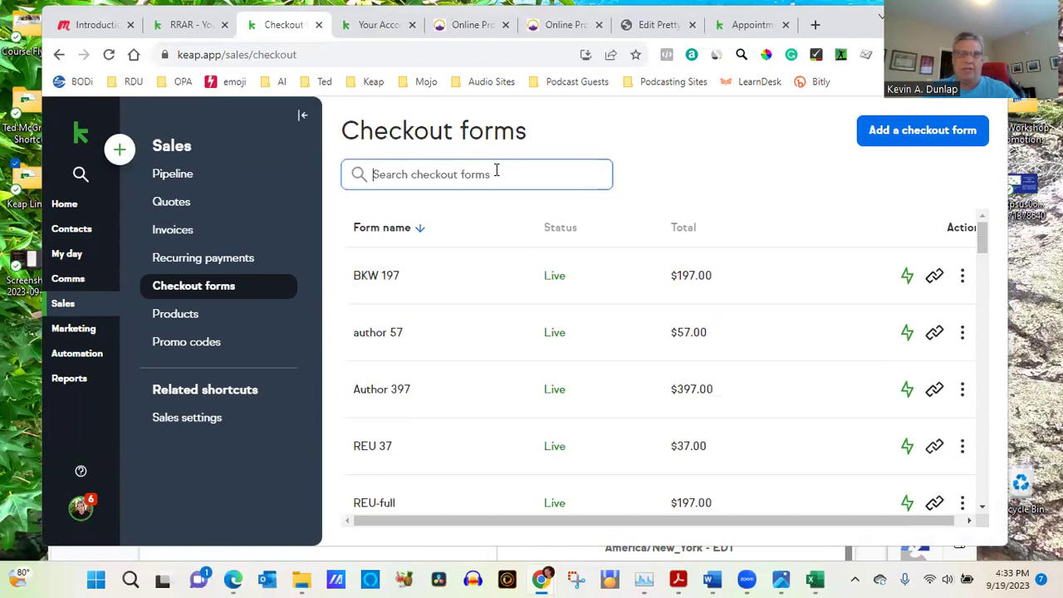
pyautogui.write('bk')
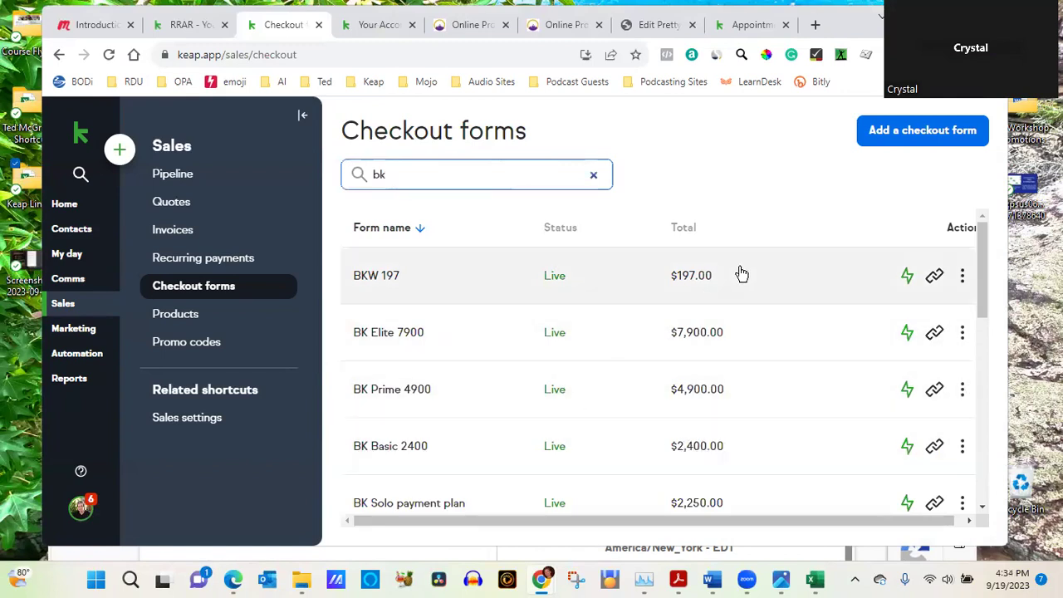
pyautogui.moveTo(983, 295); pyautogui.dragTo(1007, 399)
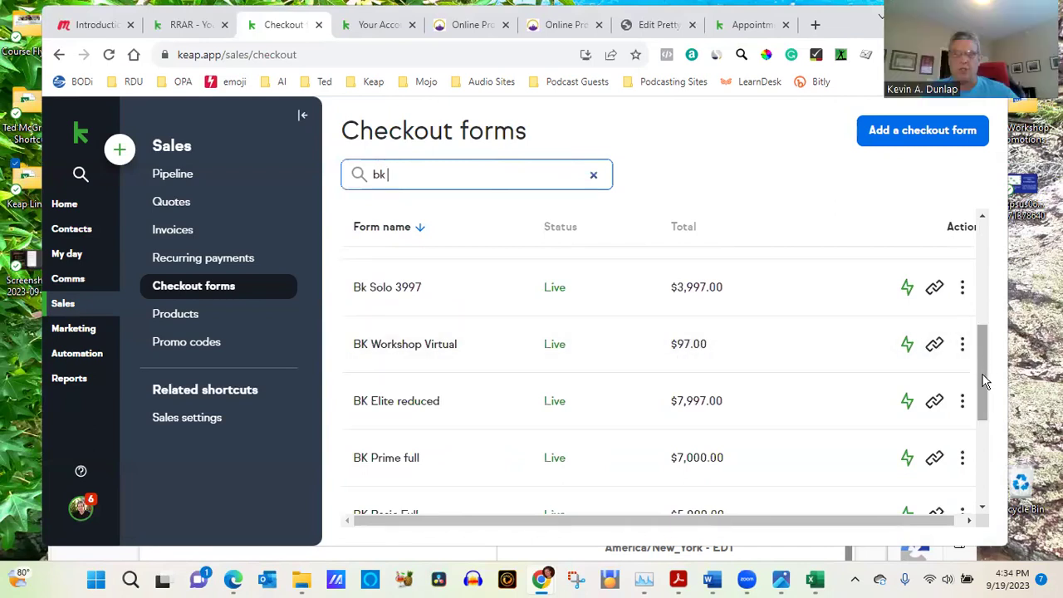
pyautogui.moveTo(987, 372); pyautogui.dragTo(989, 275)
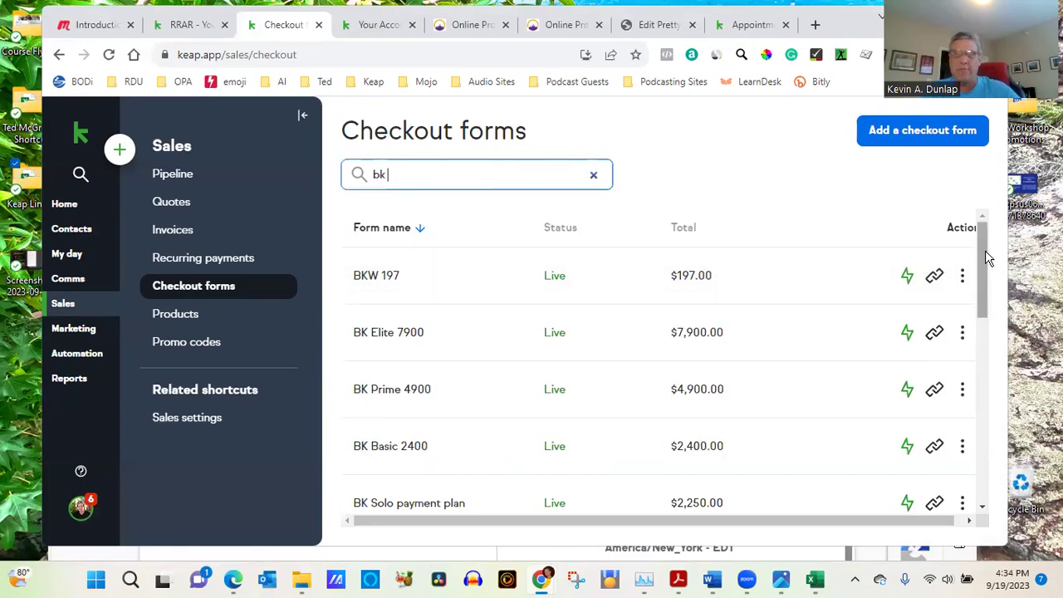
pyautogui.scroll(-3, 985, 250)
pyautogui.scroll(-3, 996, 357)
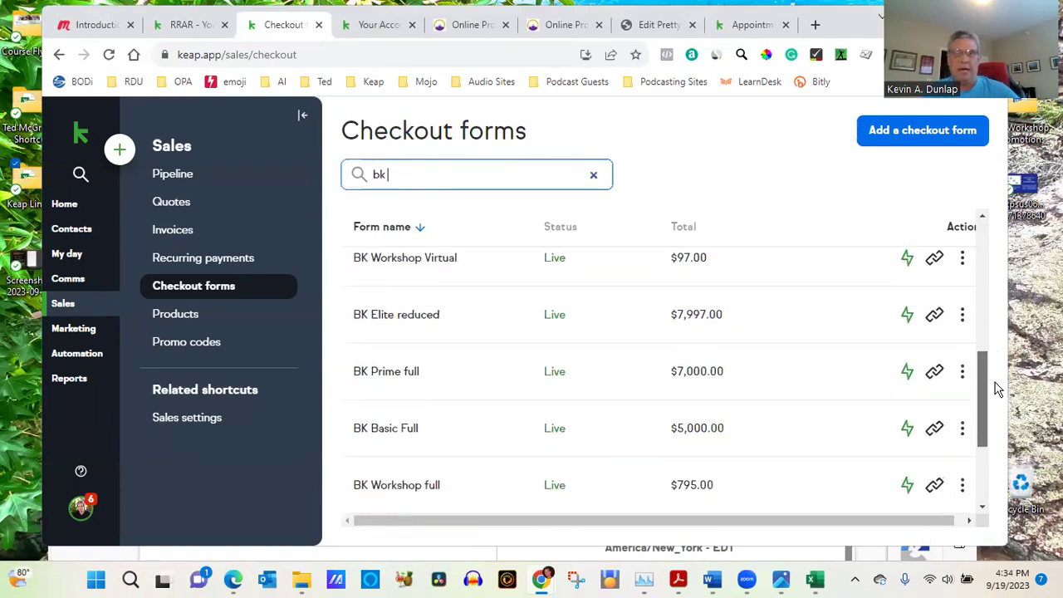
pyautogui.scroll(1, 995, 384)
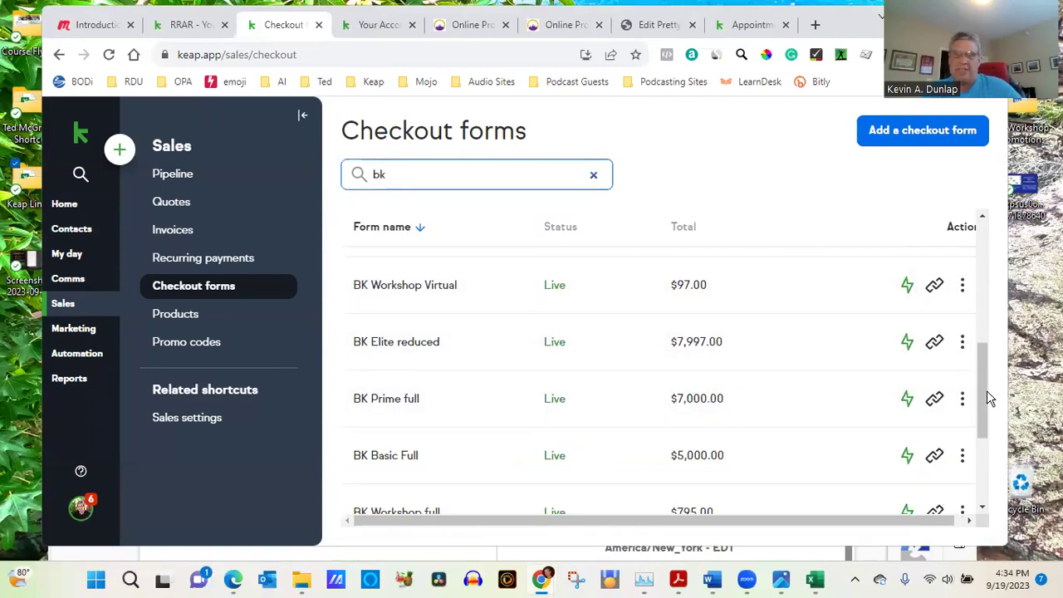
pyautogui.moveTo(987, 391); pyautogui.dragTo(984, 246)
pyautogui.moveTo(995, 283); pyautogui.dragTo(998, 324)
pyautogui.scroll(-3, 1003, 359)
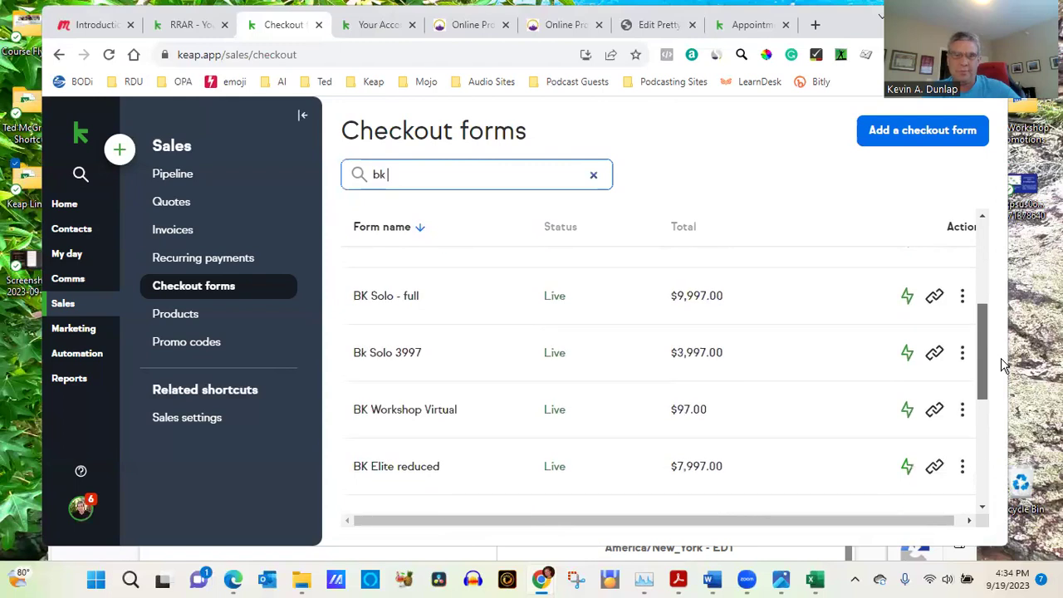
pyautogui.scroll(-2, 1011, 445)
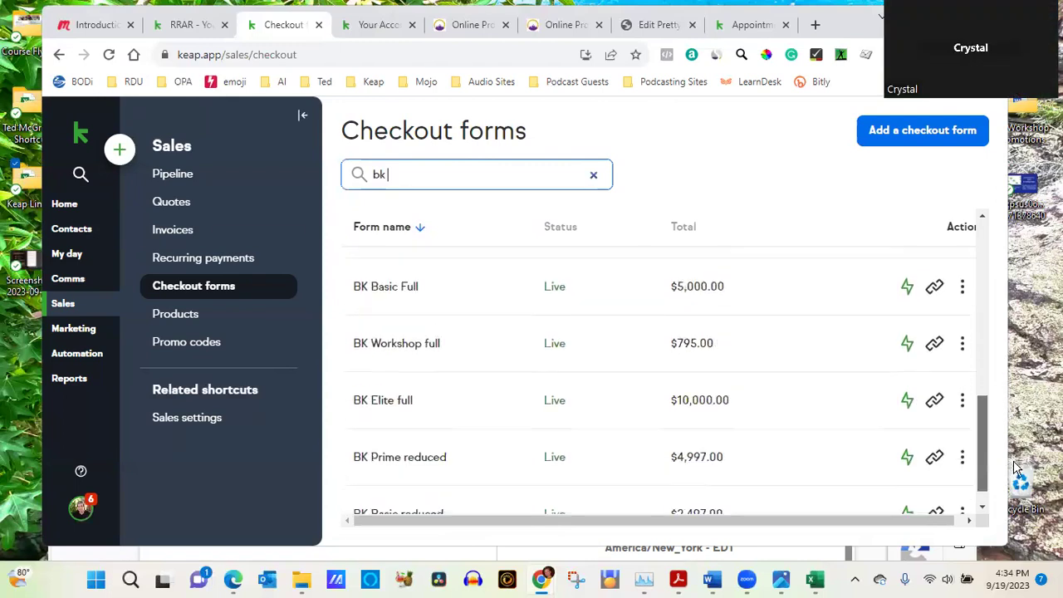
pyautogui.scroll(10, 1005, 208)
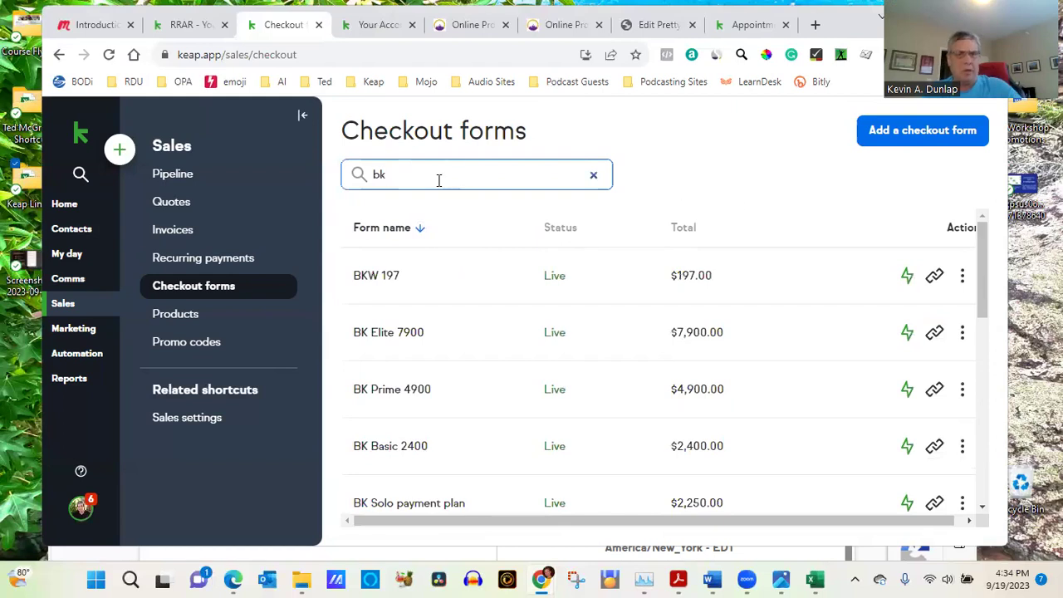
# - Replace the 'bk' search with 'onlin' to list Black Friday Sale, OPC reduced and OPC Checkout Form
pyautogui.press('BackSpace')
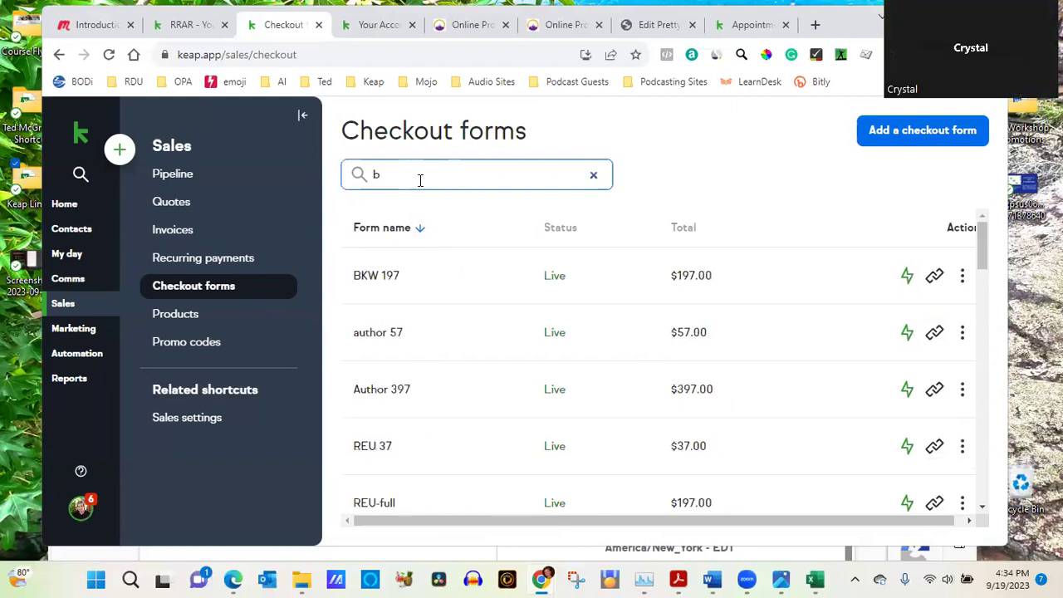
pyautogui.press('BackSpace')
pyautogui.write('onlin')
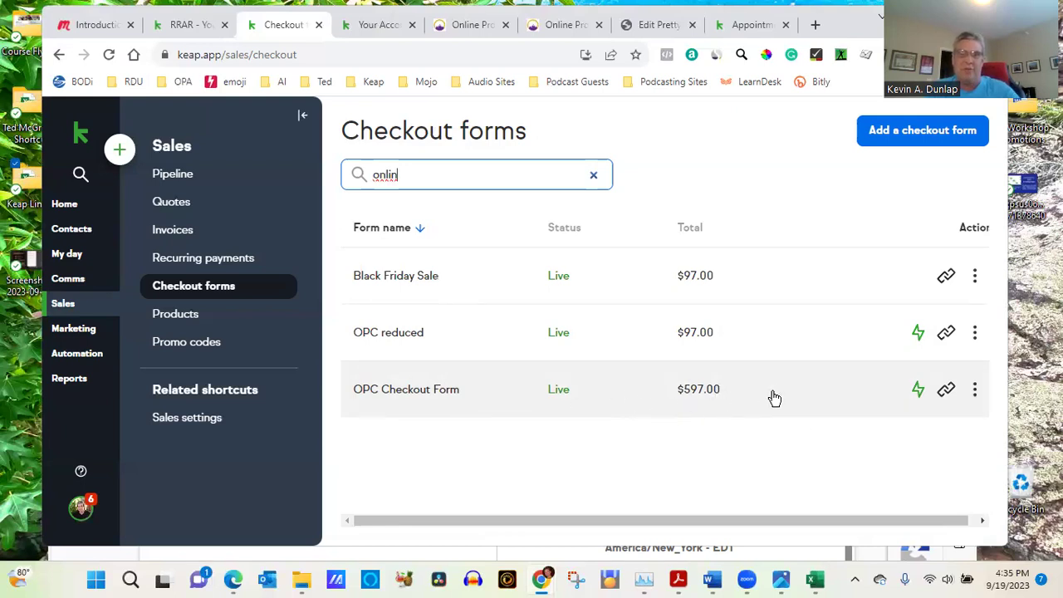
pyautogui.click(78, 508)
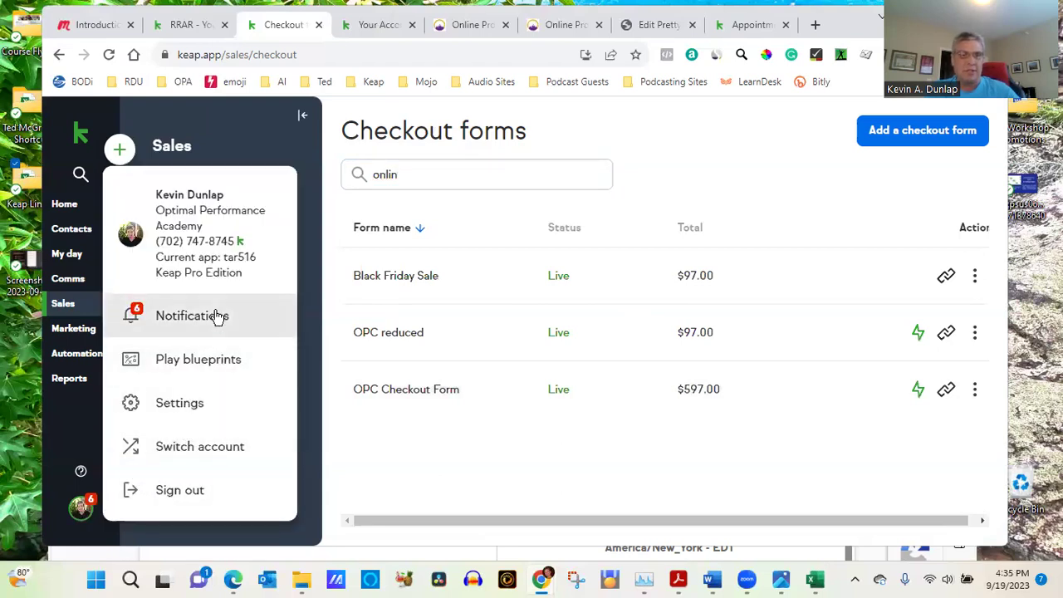
# - From account Settings > Integrations, hit Reconnect on the revoked Microsoft Email integration
pyautogui.click(186, 402)
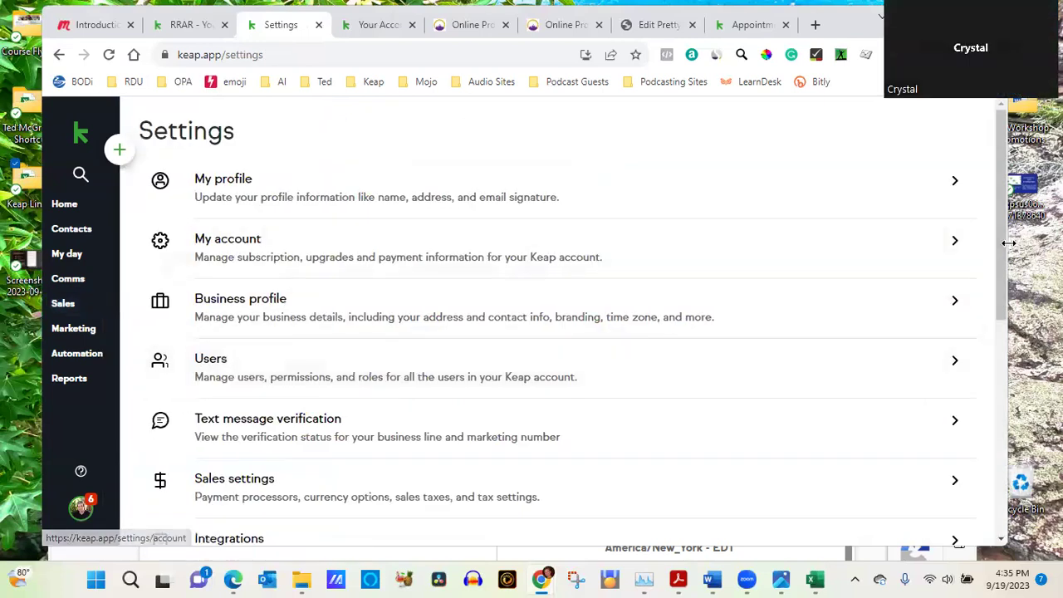
pyautogui.scroll(-3, 999, 268)
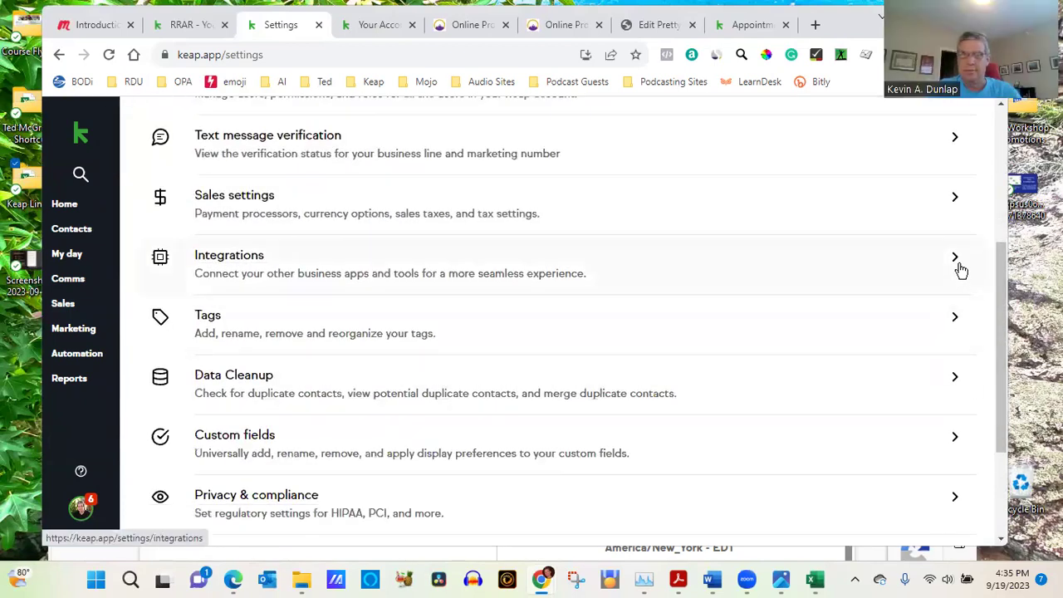
pyautogui.click(961, 270)
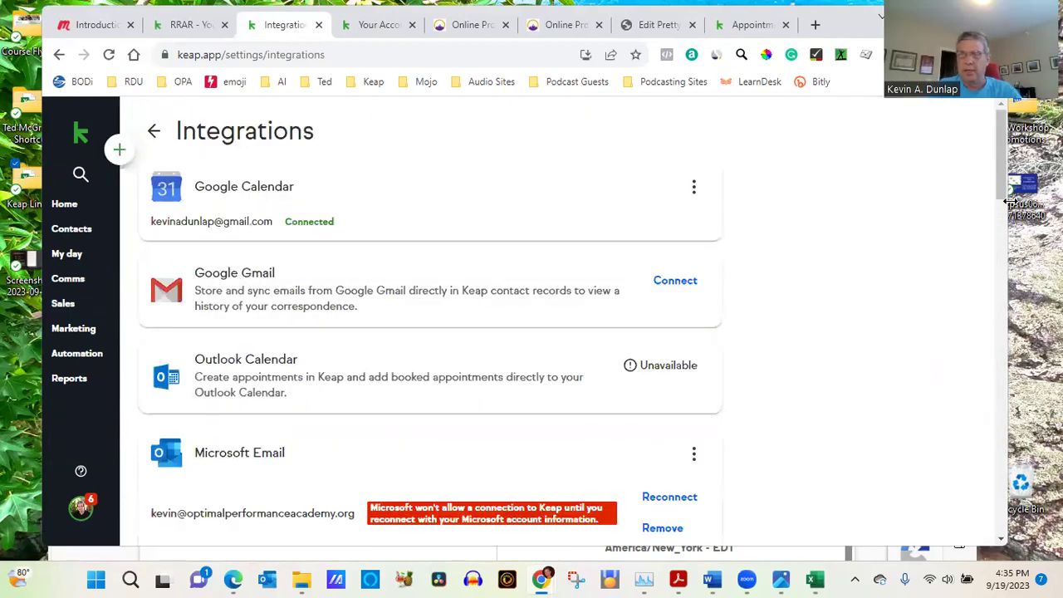
pyautogui.moveTo(999, 176); pyautogui.dragTo(1008, 203)
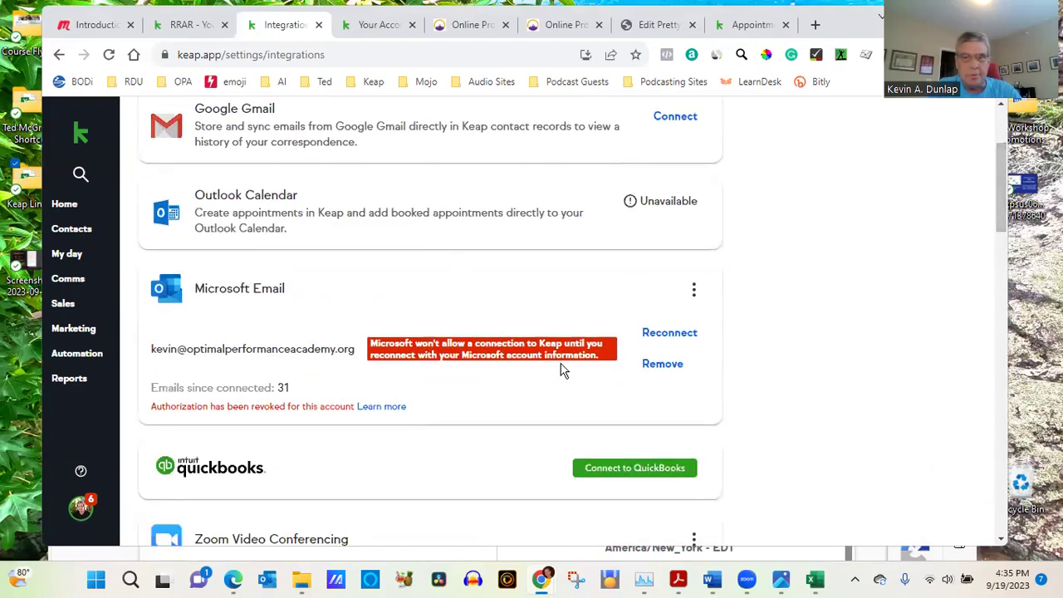
pyautogui.click(669, 334)
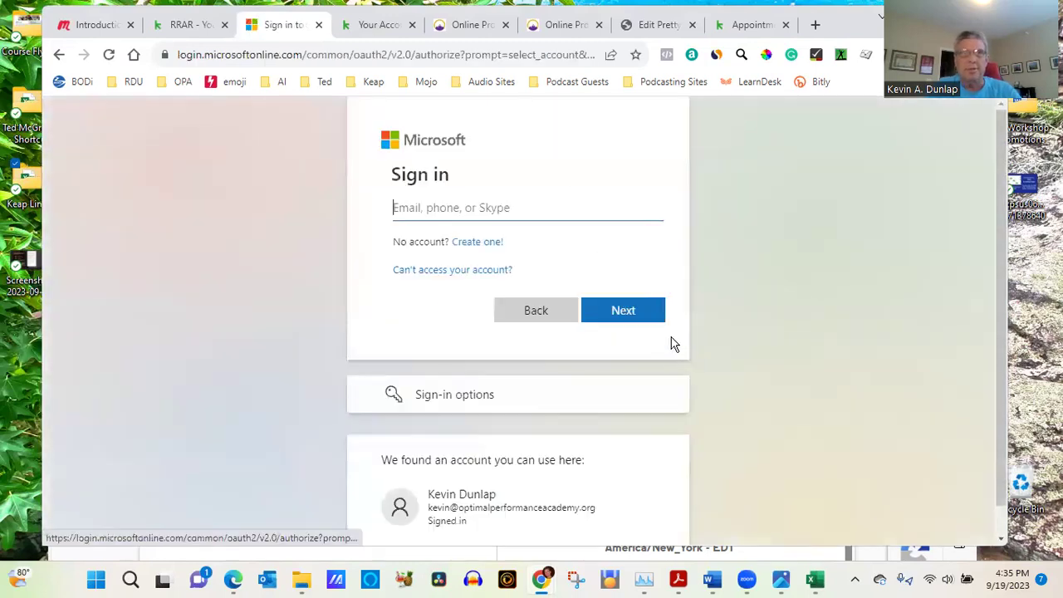
# - Close the Microsoft sign-in tab
pyautogui.click(175, 30)
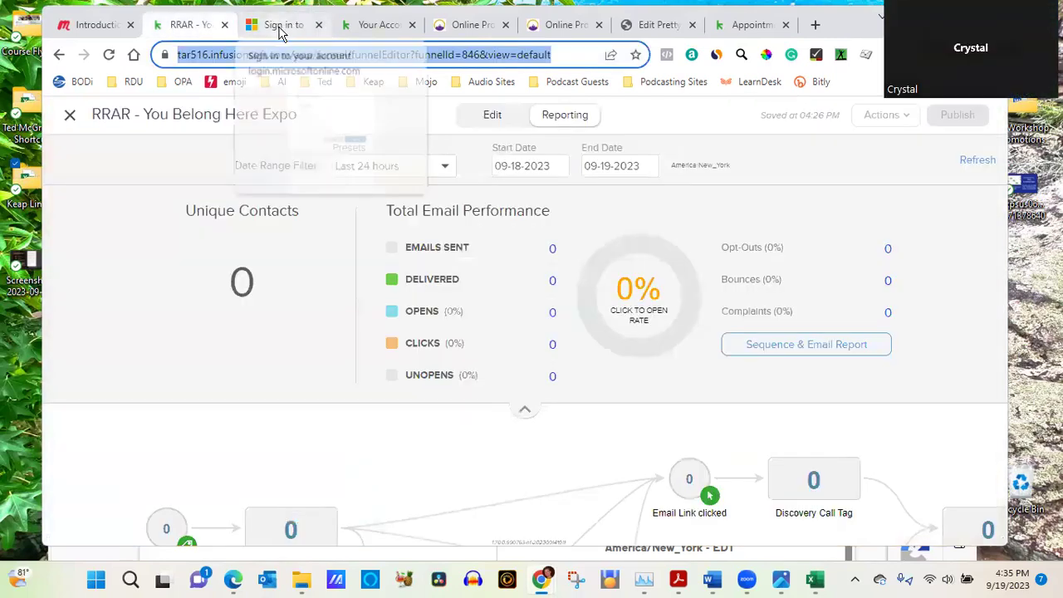
pyautogui.click(318, 25)
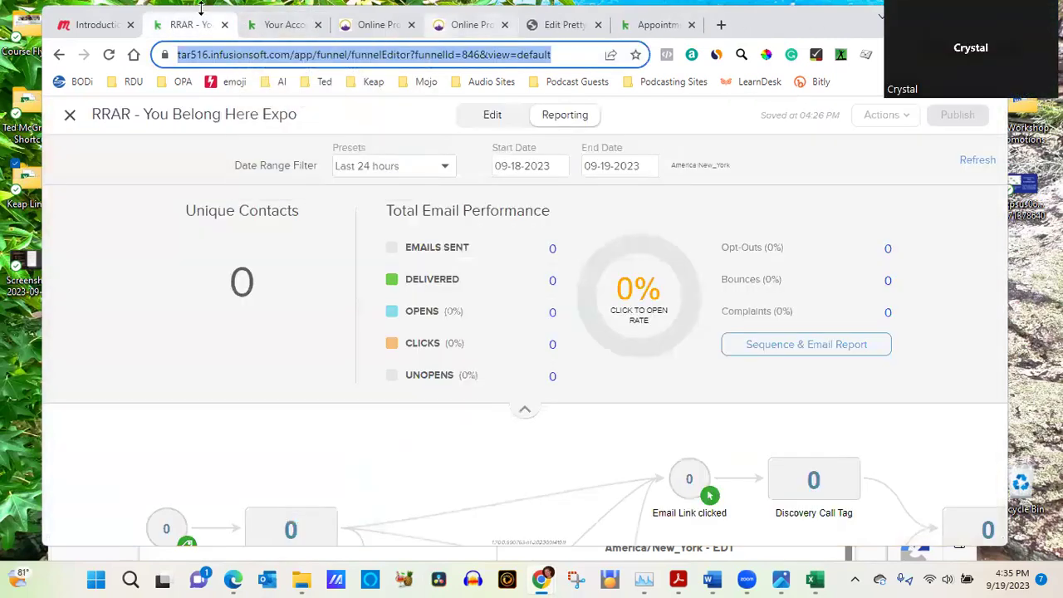
pyautogui.click(270, 26)
# - Close the appointment booking tab and open the Keap account dashboard in a new tab
pyautogui.click(372, 33)
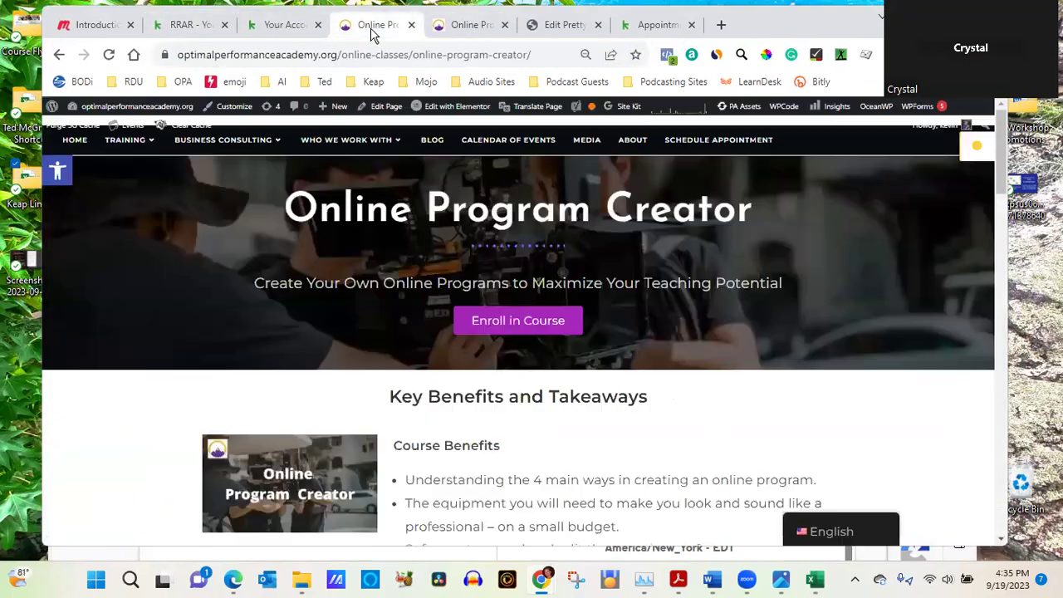
pyautogui.click(546, 30)
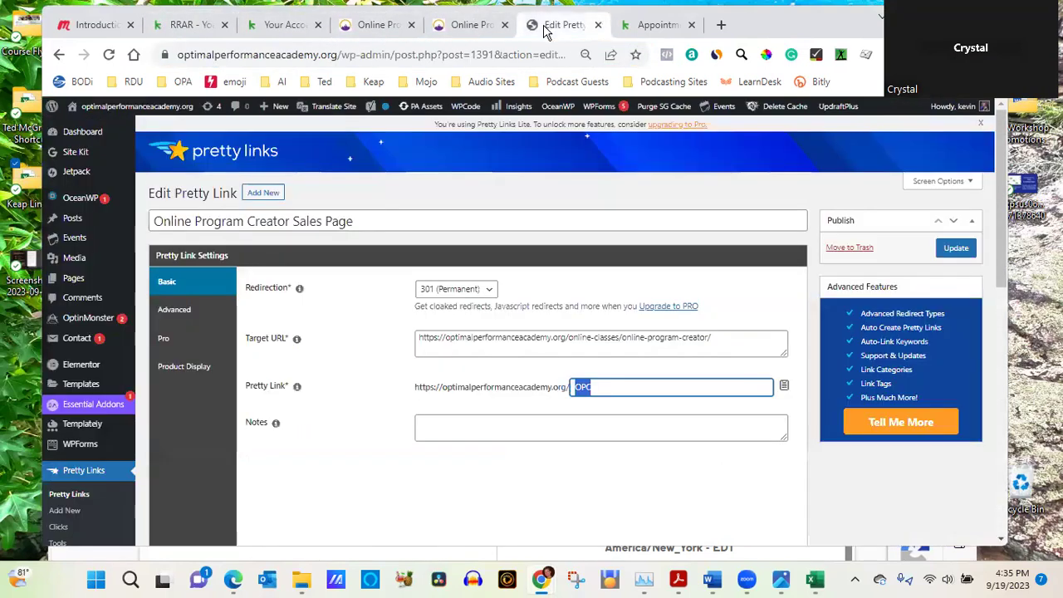
pyautogui.click(654, 28)
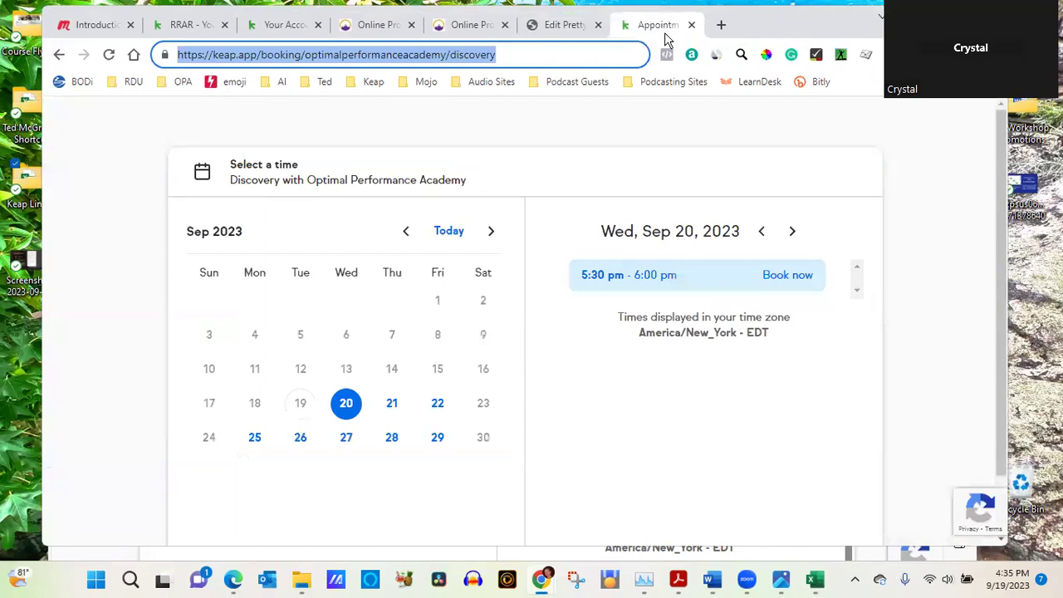
pyautogui.click(692, 25)
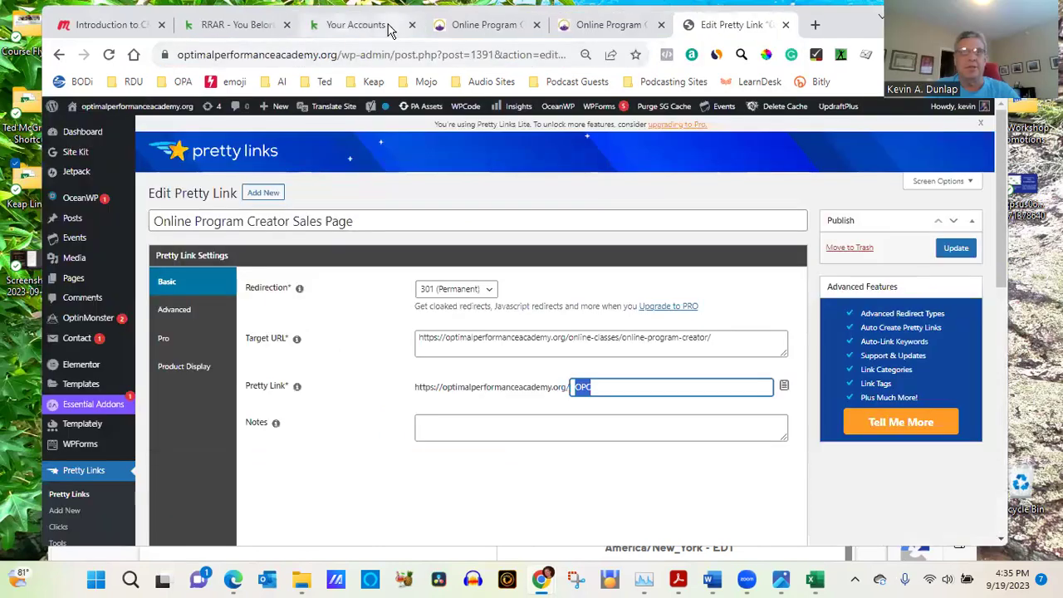
pyautogui.click(366, 28)
pyautogui.click(251, 431)
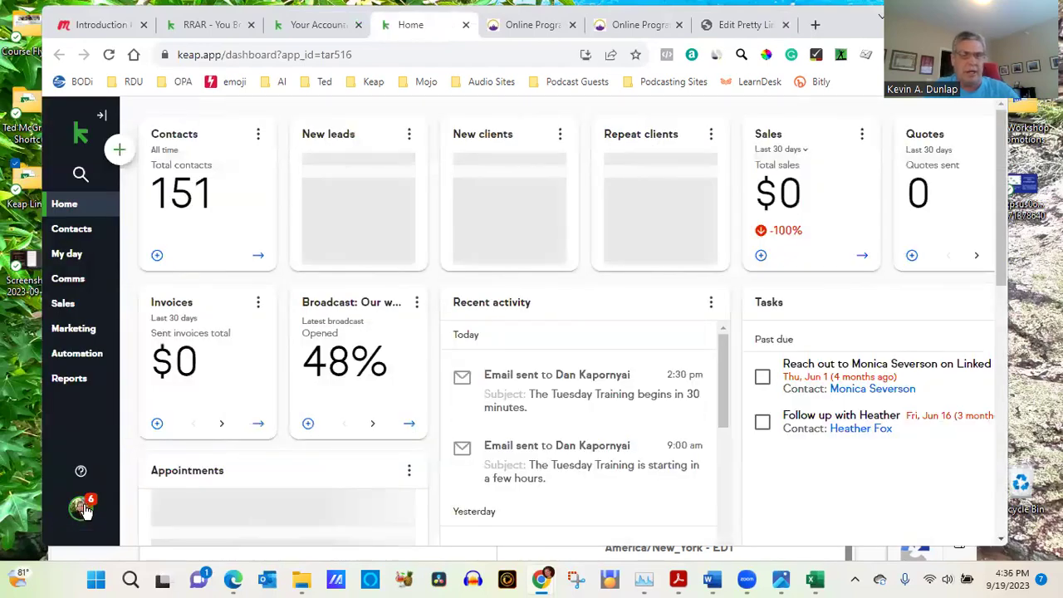
# - Reopen Settings > Integrations and scroll to the Microsoft Email card, still showing revoked
pyautogui.click(83, 510)
pyautogui.click(181, 403)
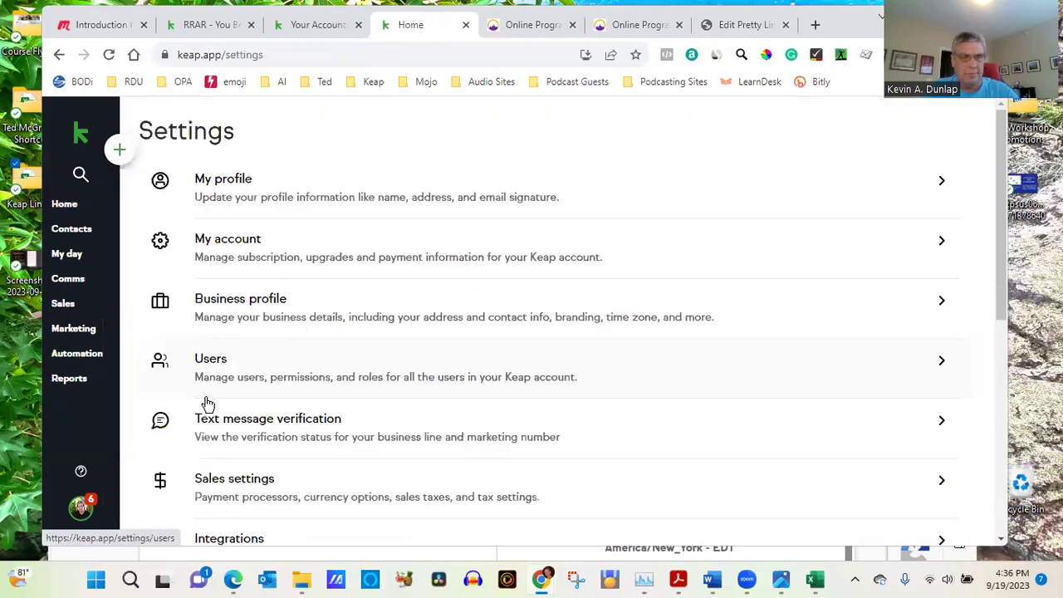
pyautogui.click(247, 540)
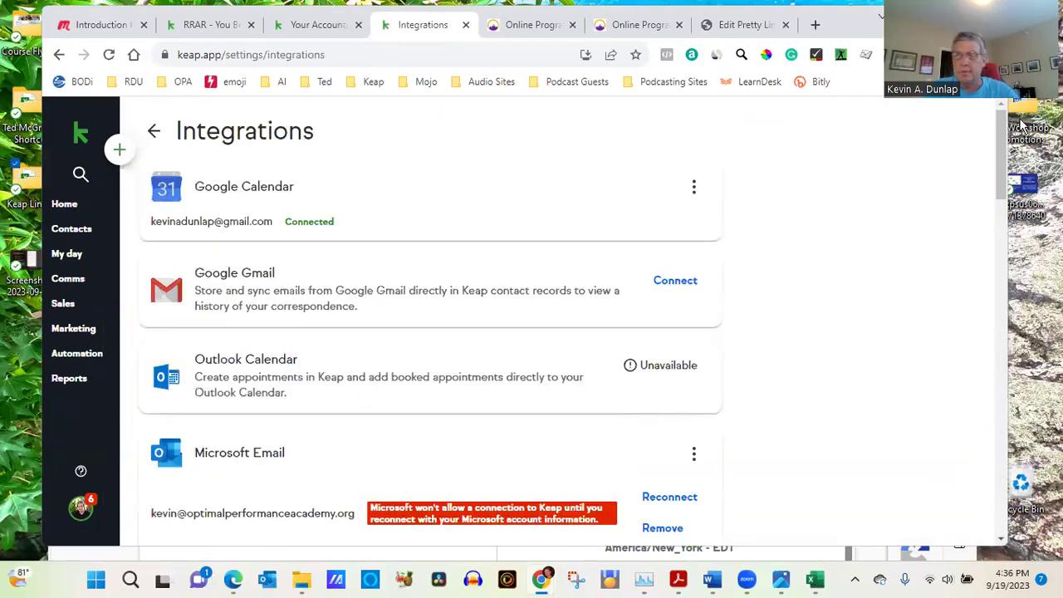
pyautogui.moveTo(1004, 143); pyautogui.dragTo(1012, 260)
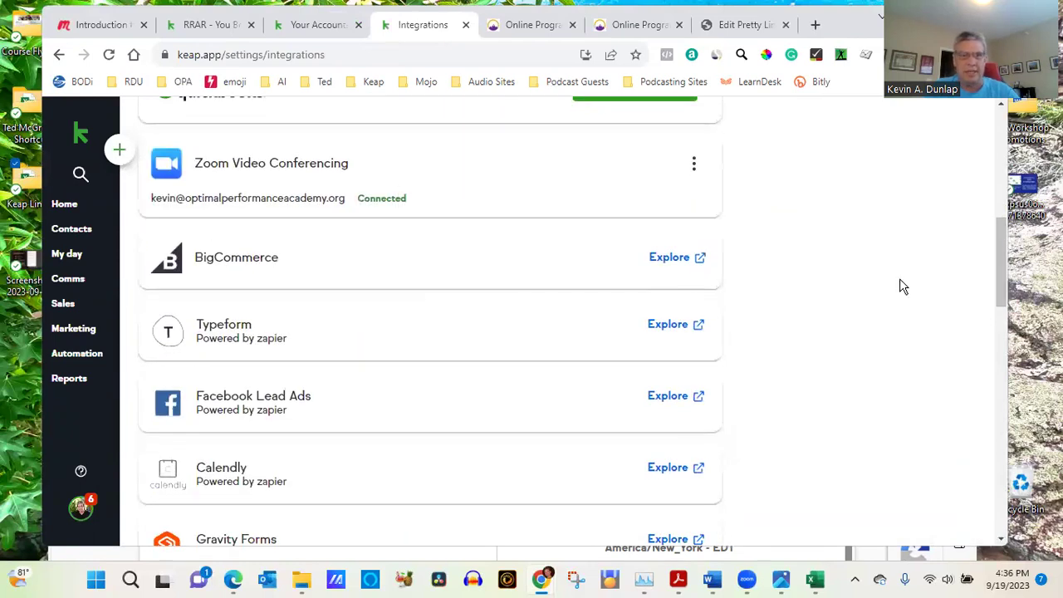
pyautogui.moveTo(1001, 272); pyautogui.dragTo(1013, 228)
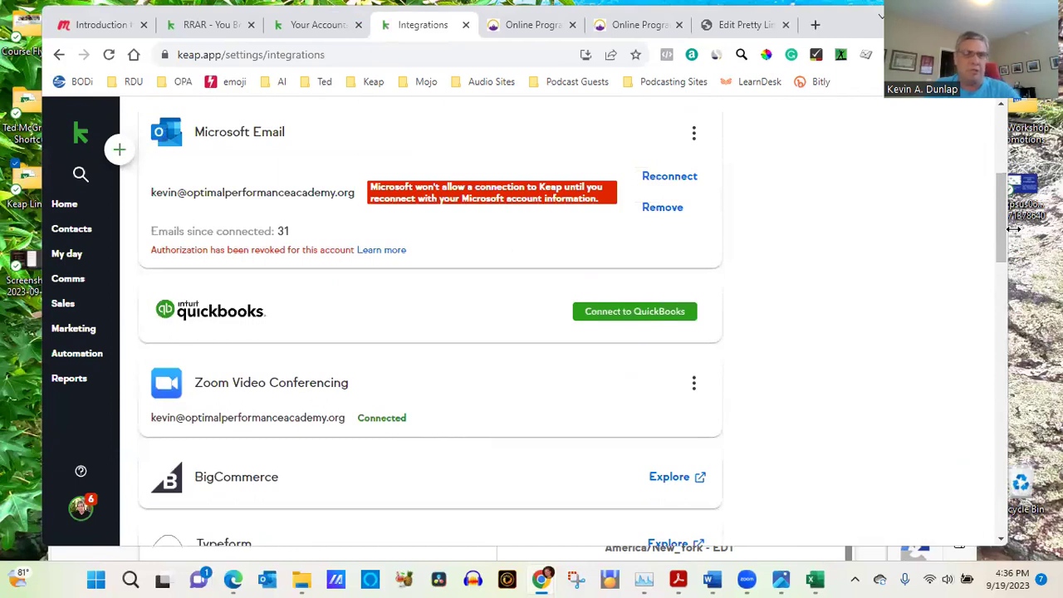
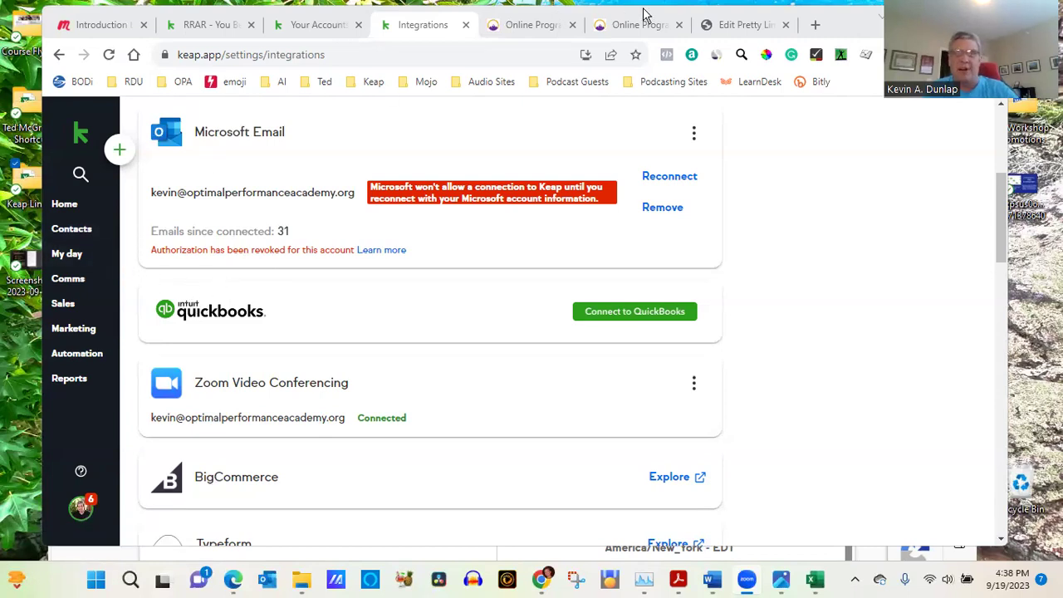
# - Load customerhub.com in the Online Program Creator tab and open its Login page
pyautogui.click(548, 28)
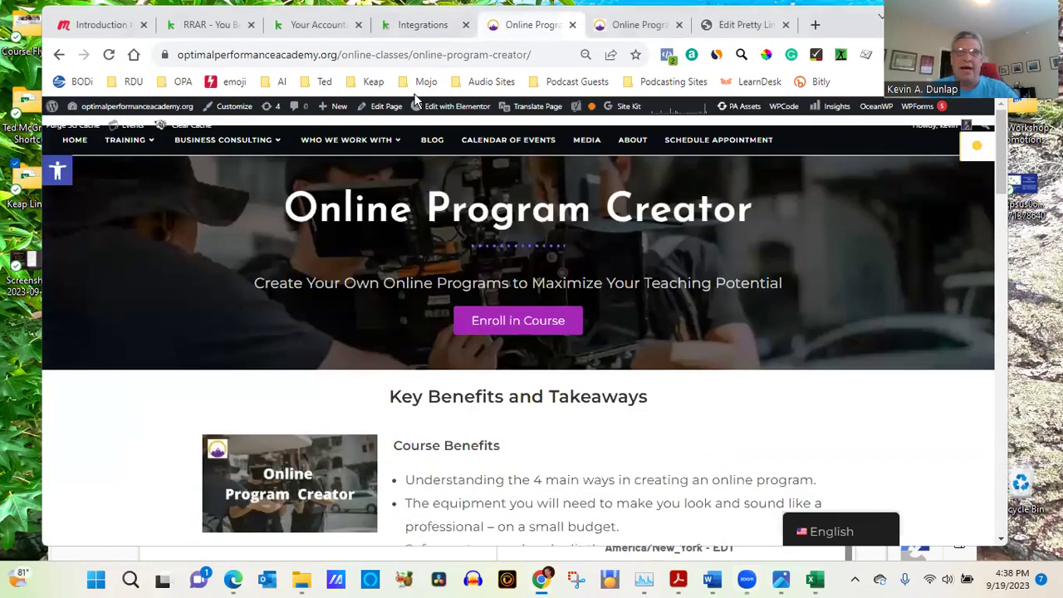
pyautogui.click(453, 53)
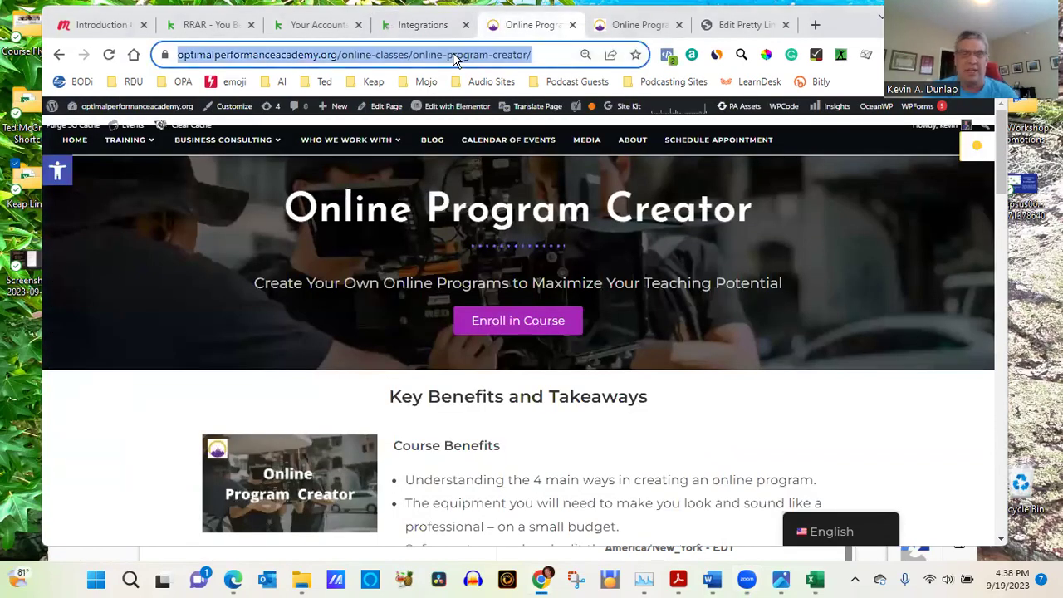
pyautogui.click(453, 53)
pyautogui.press('Delete')
pyautogui.press('Delete')
pyautogui.press('Delete')
pyautogui.press('Delete')
pyautogui.press('Delete')
pyautogui.press('Delete')
pyautogui.press('Delete')
pyautogui.write('cu')
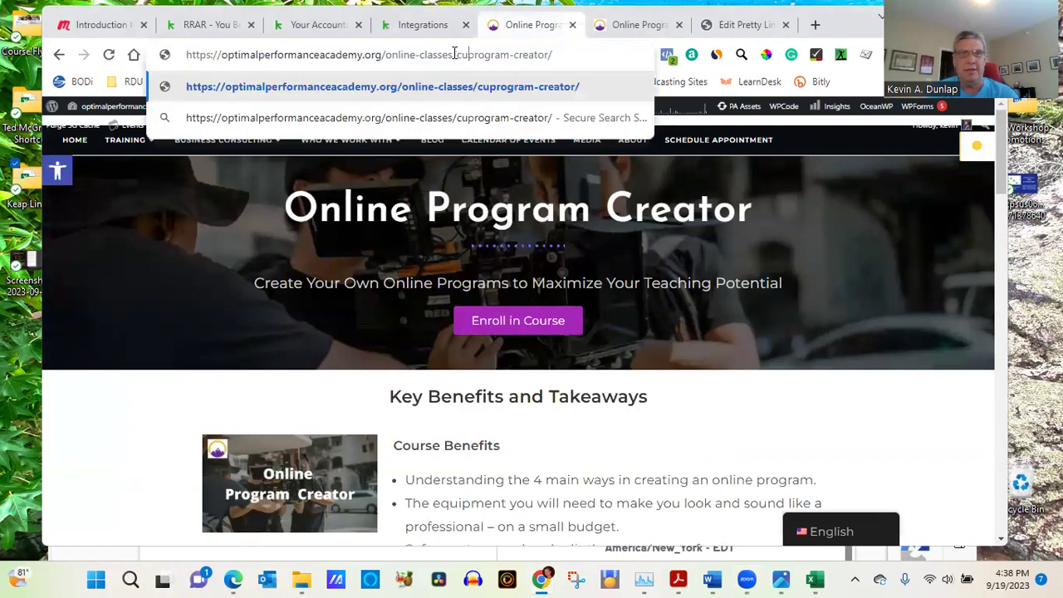
pyautogui.hotkey('ctrl', 'a')
pyautogui.write('cus')
pyautogui.press('Return')
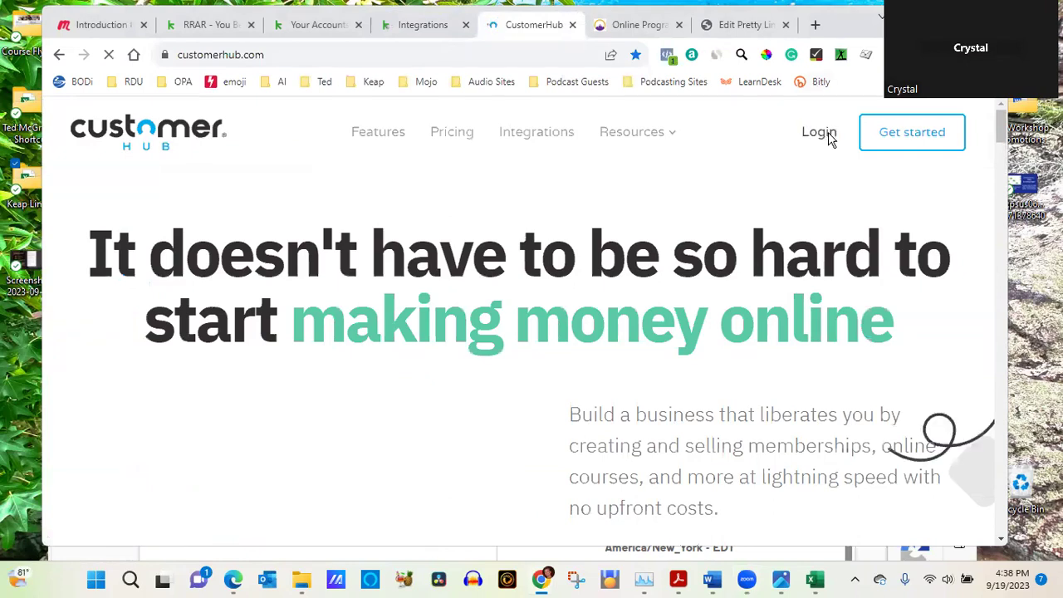
pyautogui.click(830, 137)
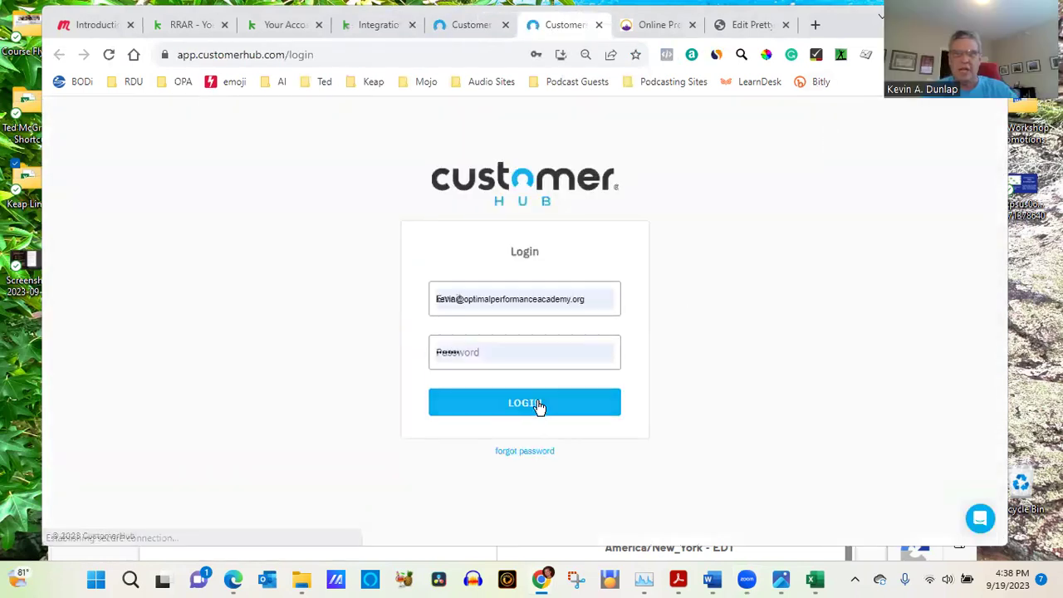
# - Log in, open Products, and scroll the course cards down to The Classroom and BK drafts
pyautogui.click(538, 406)
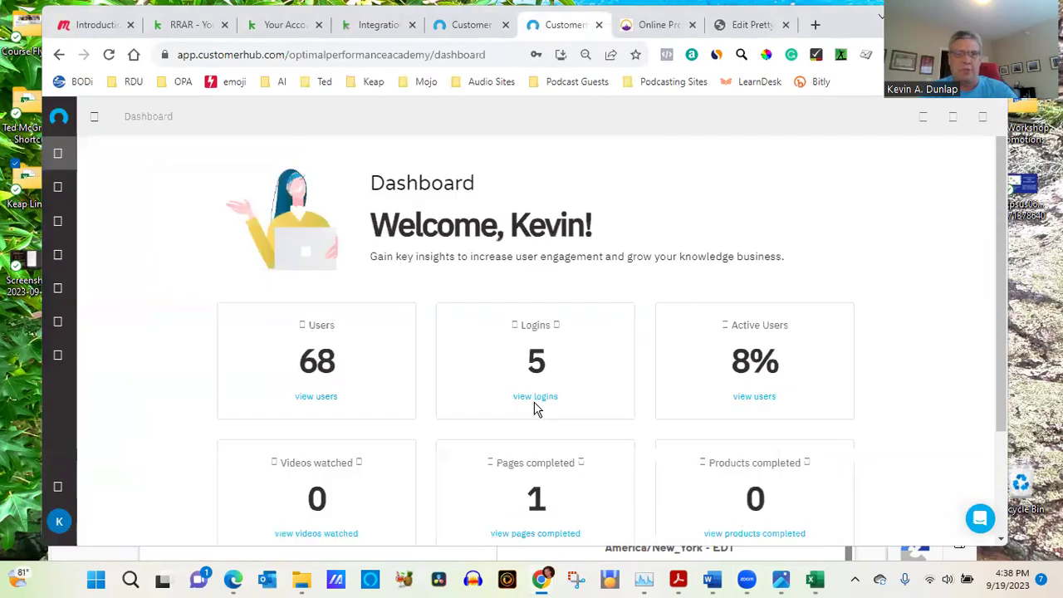
pyautogui.click(59, 191)
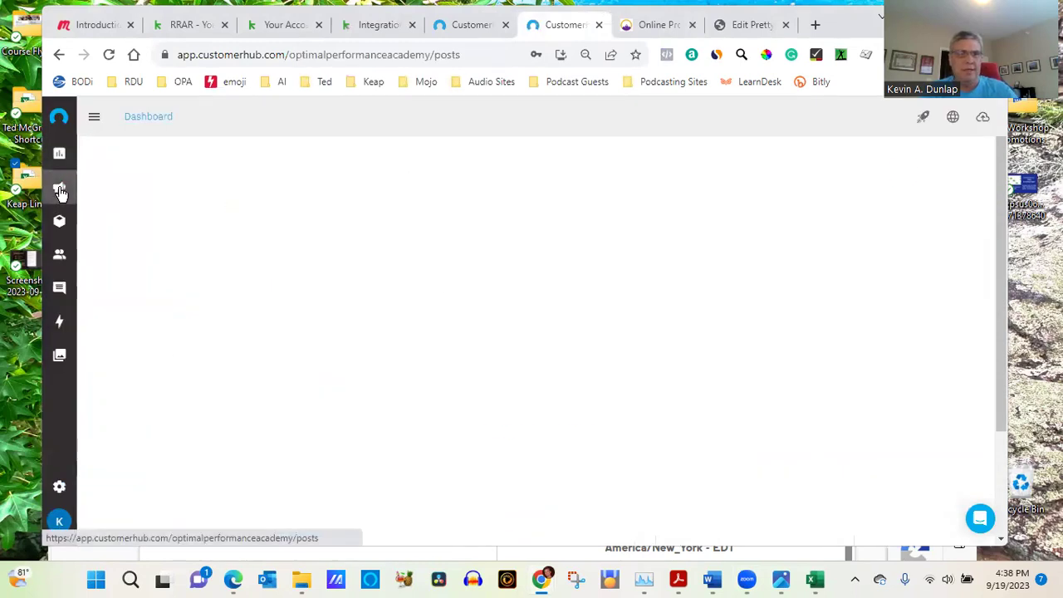
pyautogui.click(59, 220)
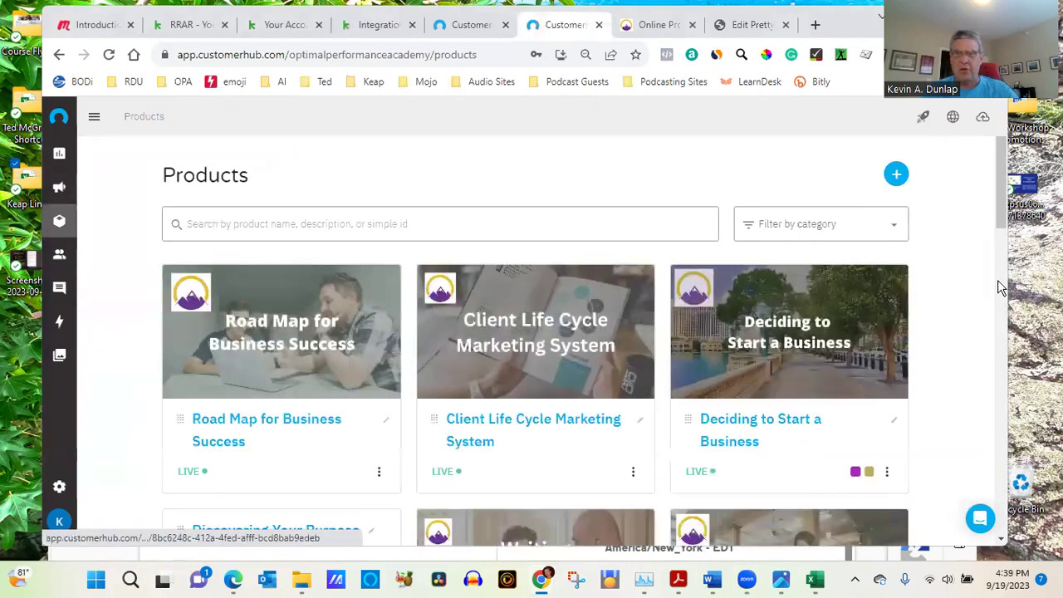
pyautogui.scroll(-3, 1015, 199)
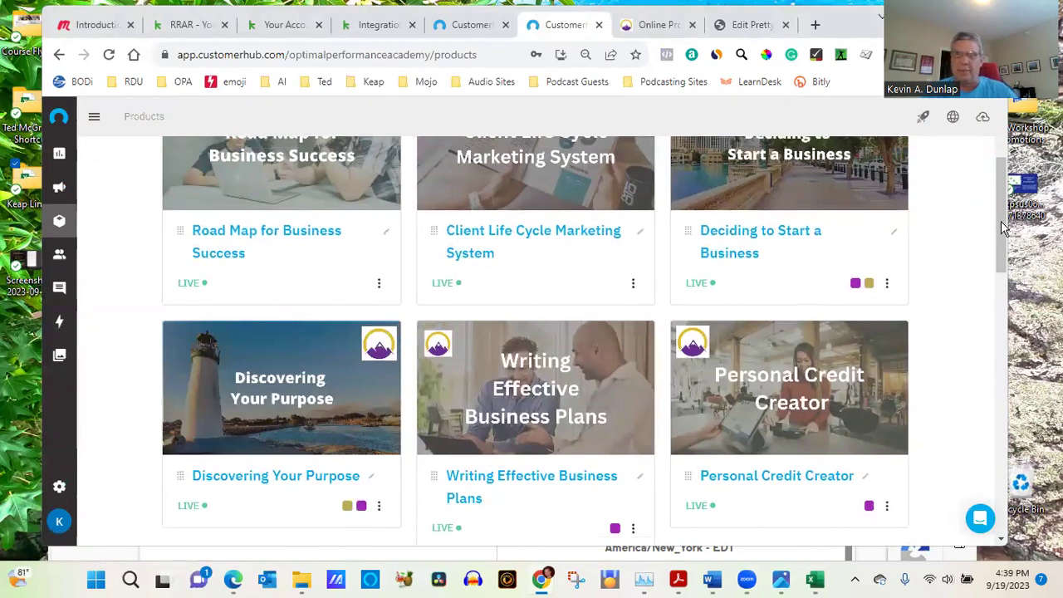
pyautogui.scroll(-5, 1005, 225)
pyautogui.scroll(-9, 1042, 391)
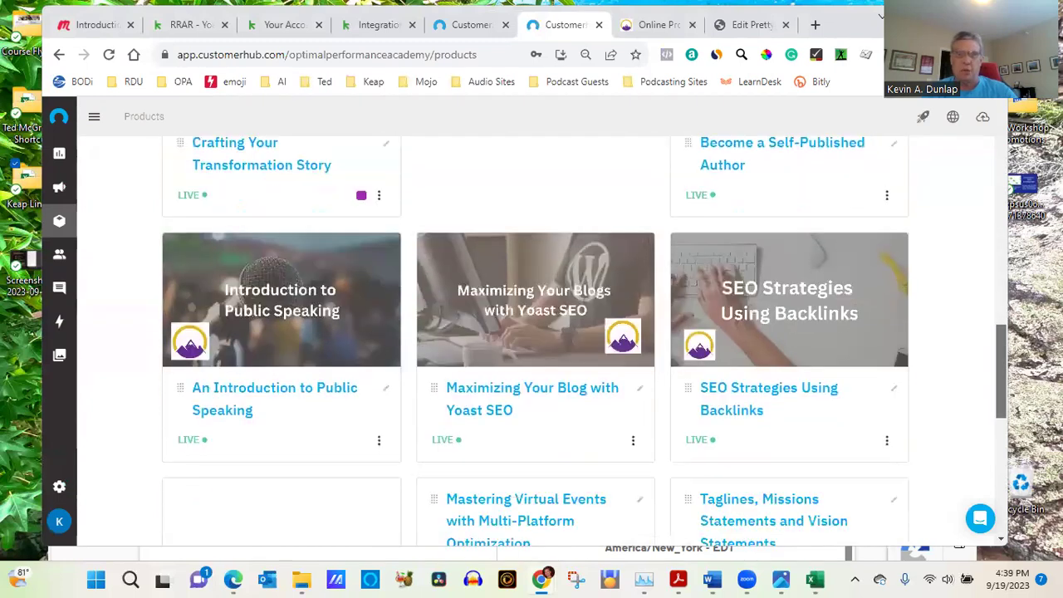
pyautogui.scroll(-8, 368, 303)
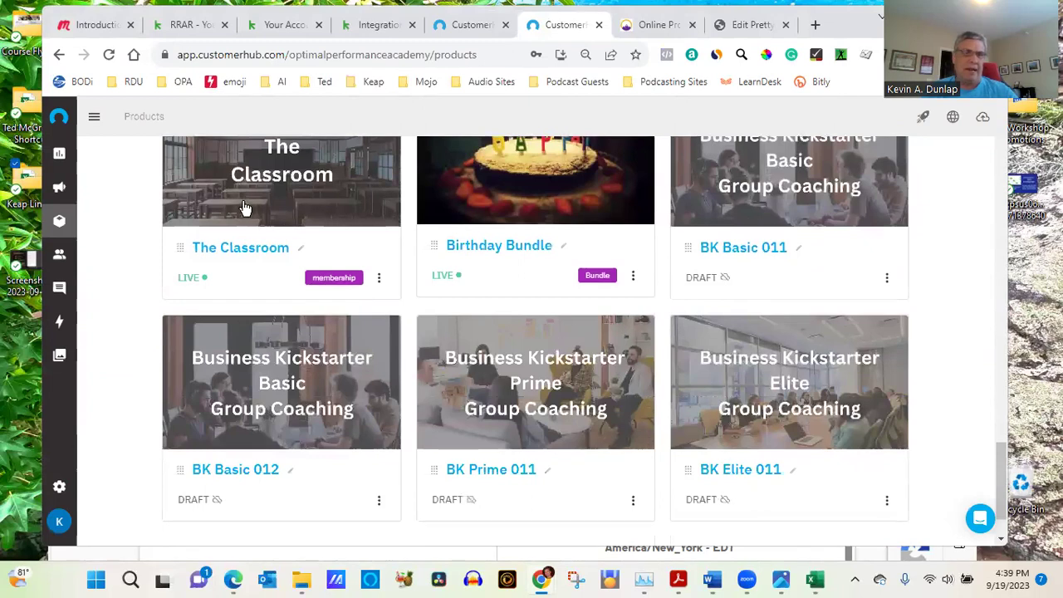
pyautogui.click(308, 173)
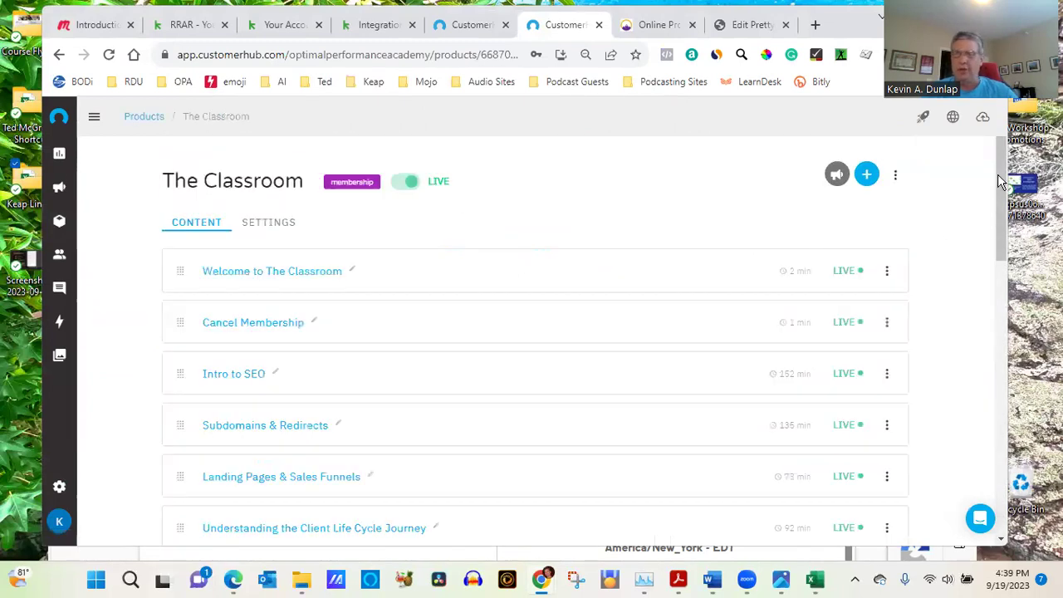
pyautogui.scroll(-1, 999, 180)
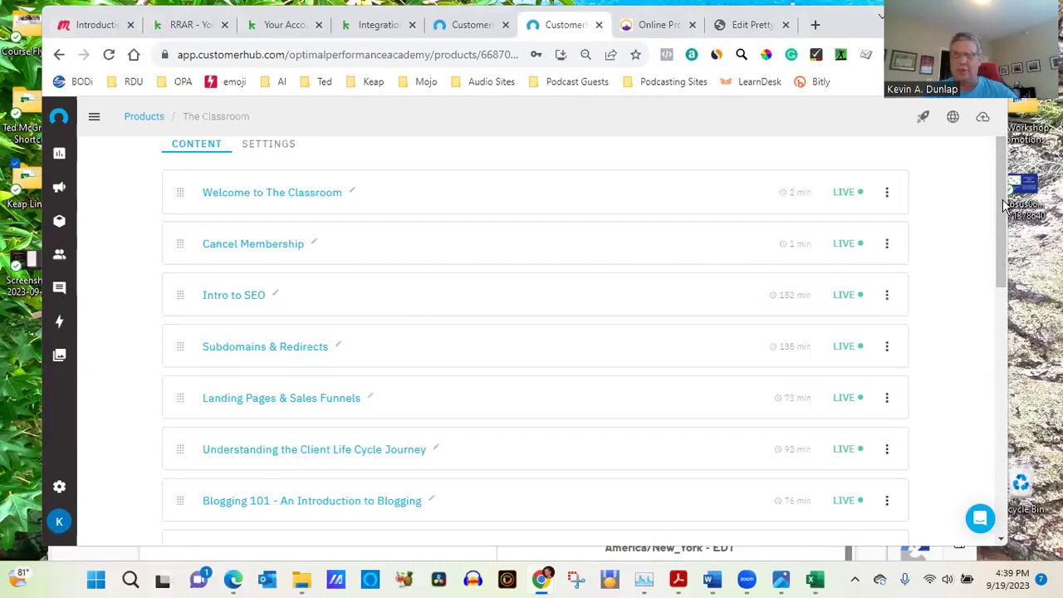
pyautogui.moveTo(1002, 210); pyautogui.dragTo(999, 493)
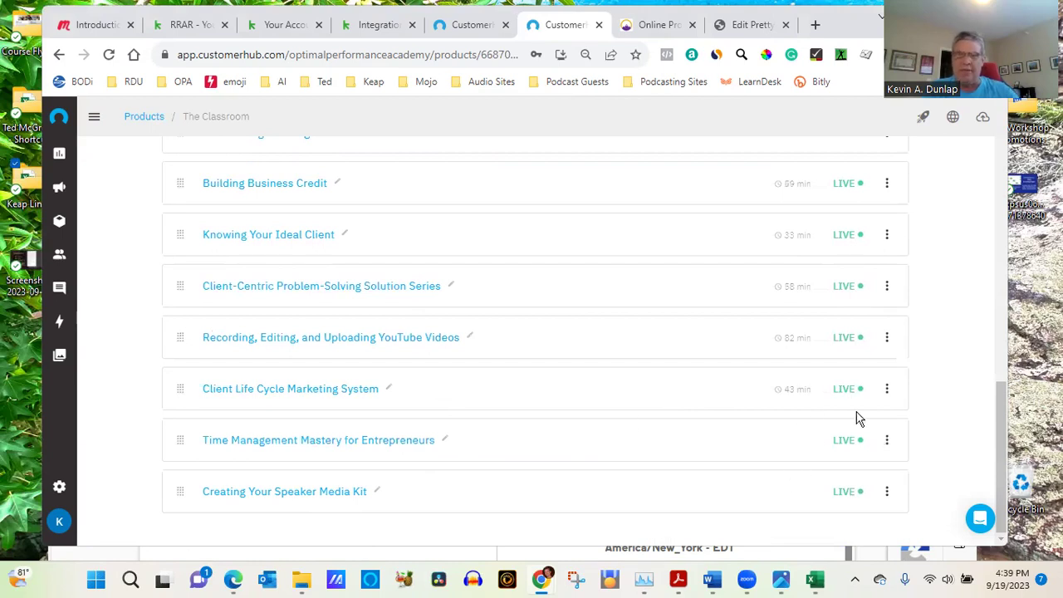
pyautogui.moveTo(1001, 425); pyautogui.dragTo(959, 185)
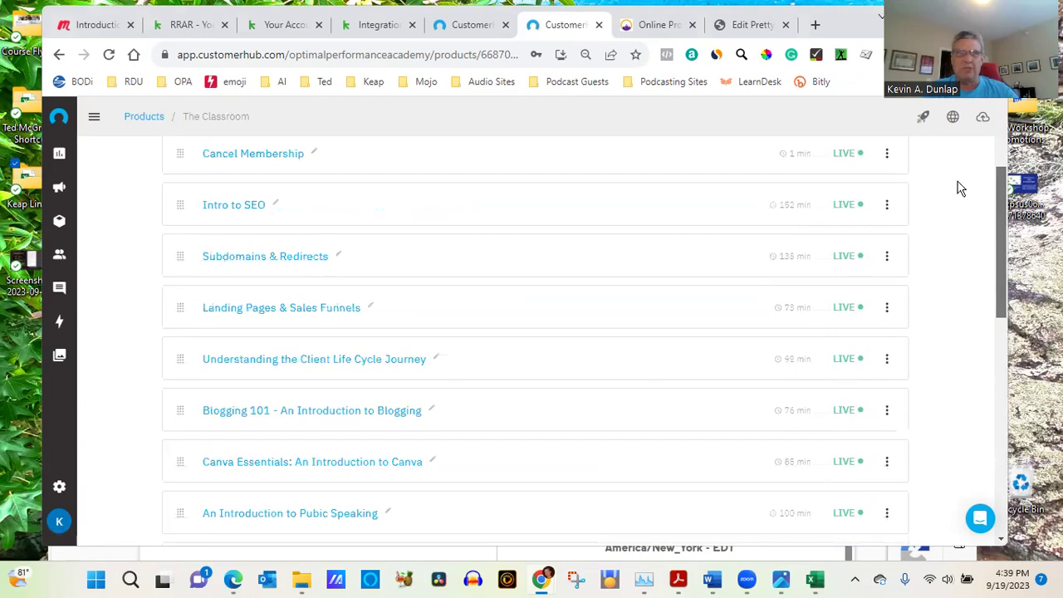
pyautogui.click(177, 31)
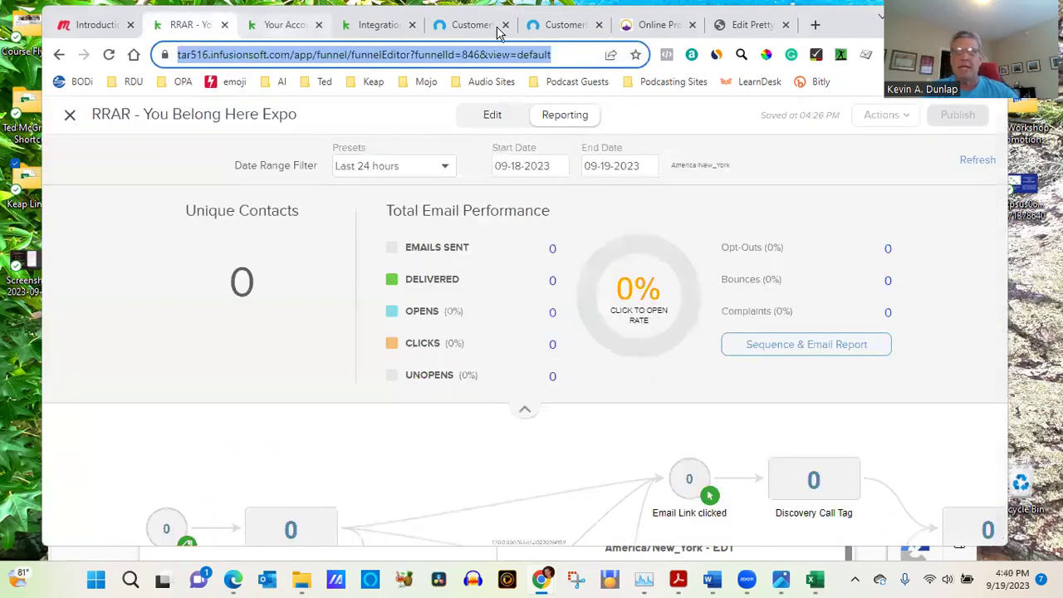
pyautogui.click(556, 24)
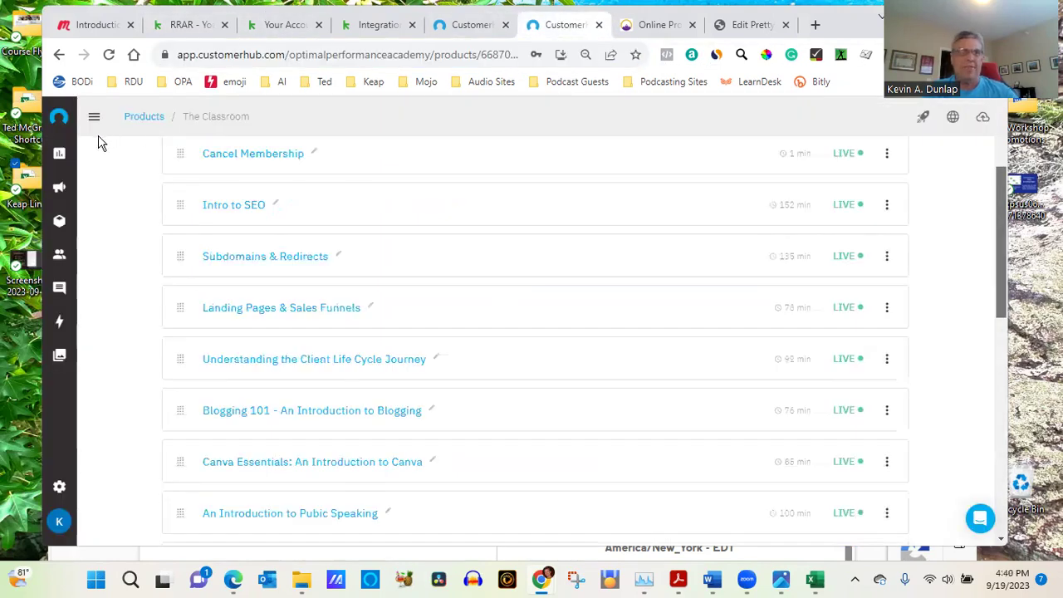
pyautogui.click(62, 222)
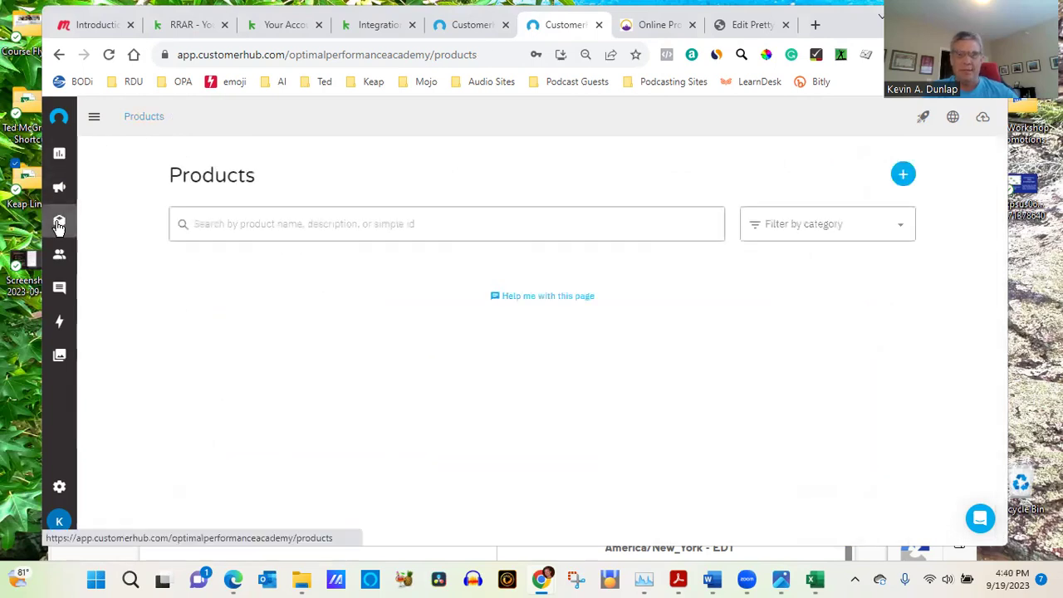
# - Open Client Life Cycle Marketing System's SETTINGS to show Keap tag 275 and the Stripe payment link
pyautogui.click(534, 344)
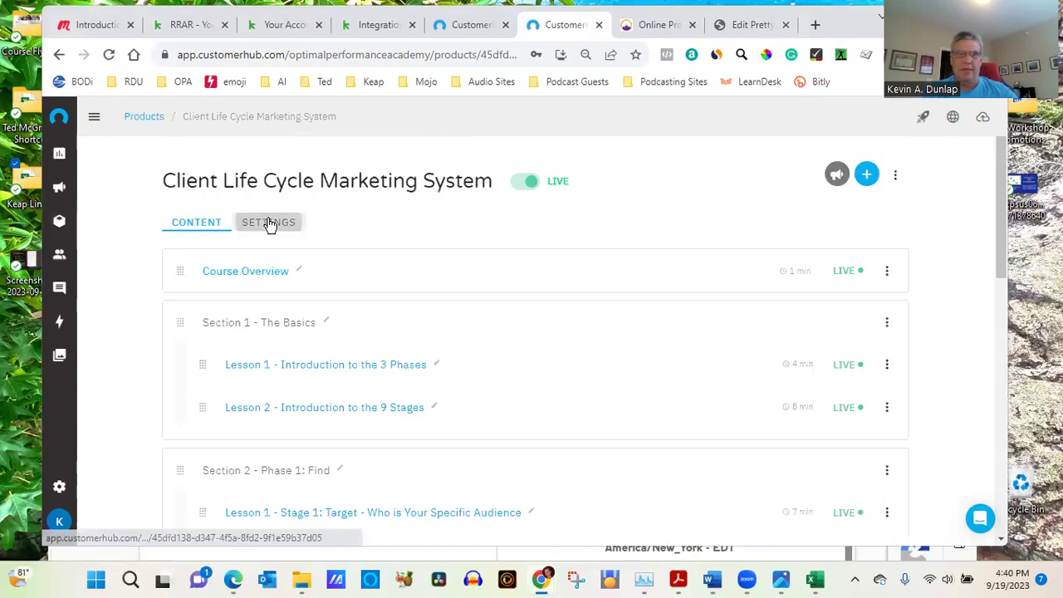
pyautogui.click(268, 222)
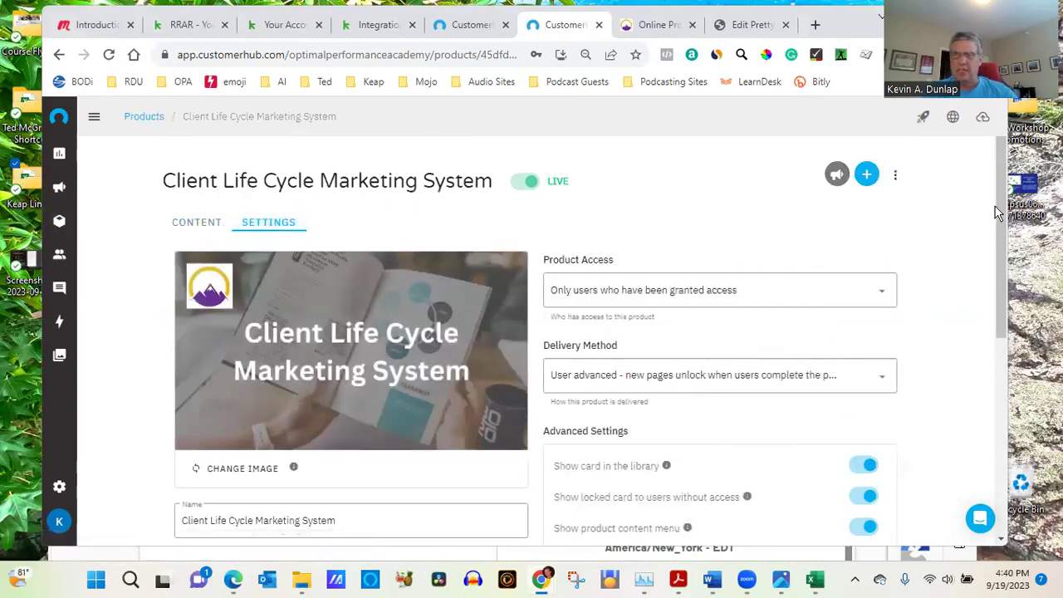
pyautogui.moveTo(1002, 211); pyautogui.dragTo(1002, 382)
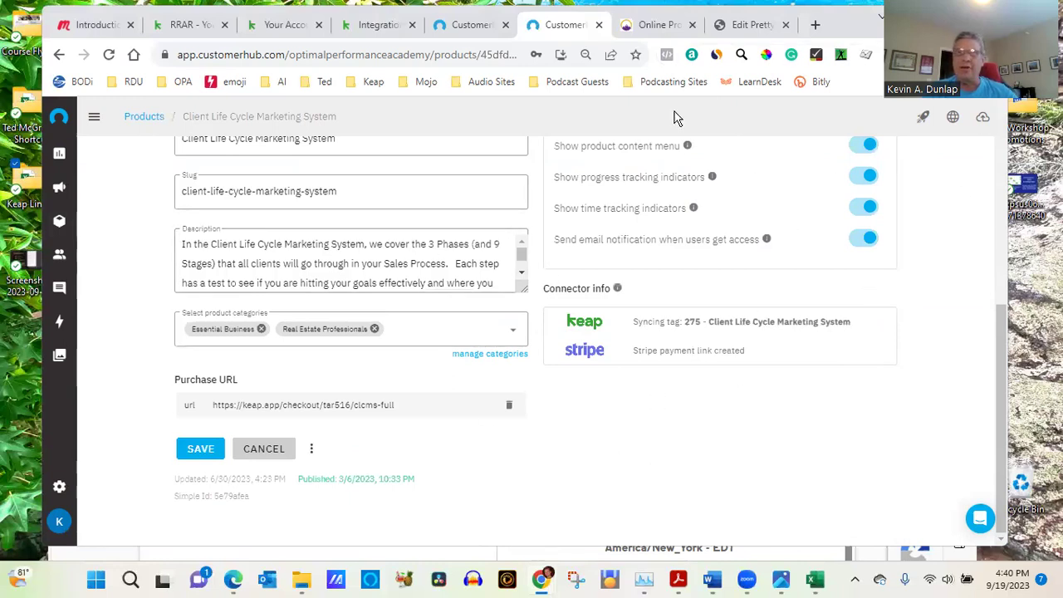
# - Go to Keap's Sales Products list and highlight the $397.00 Become a Self-Published Author price
pyautogui.click(374, 25)
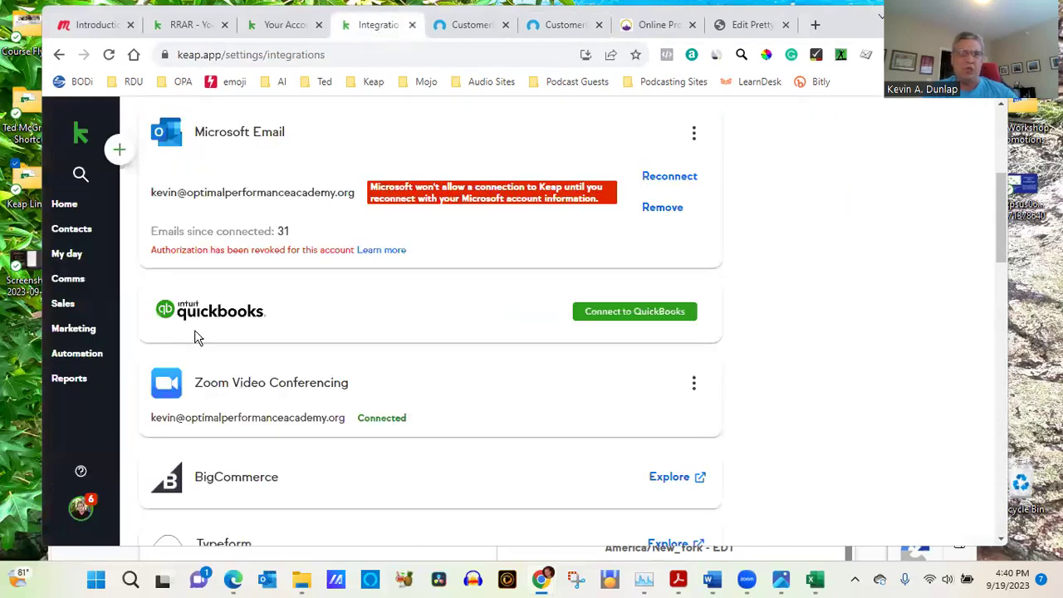
pyautogui.click(82, 331)
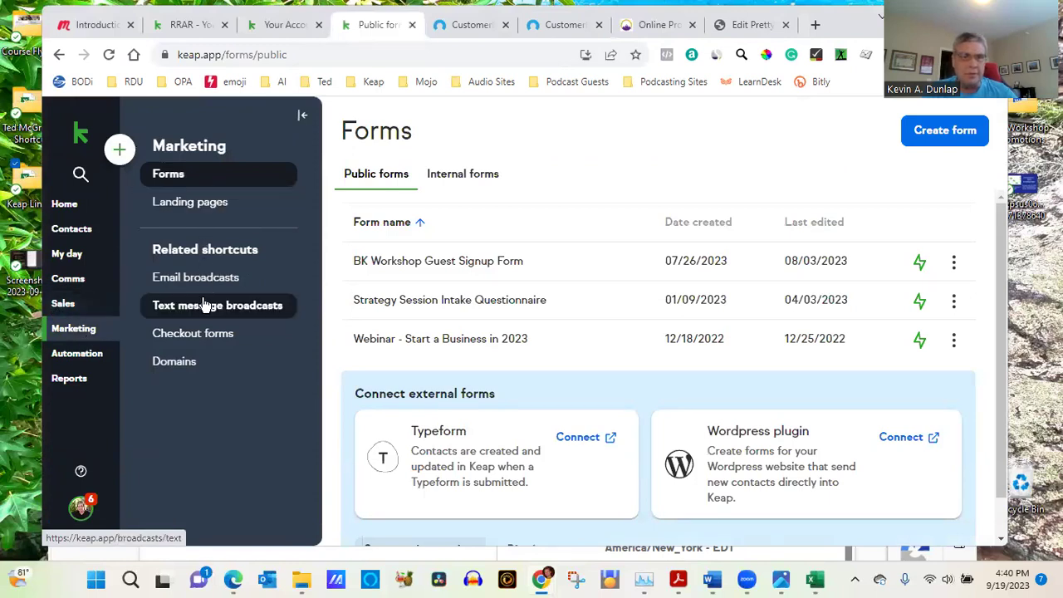
pyautogui.click(63, 304)
pyautogui.click(166, 230)
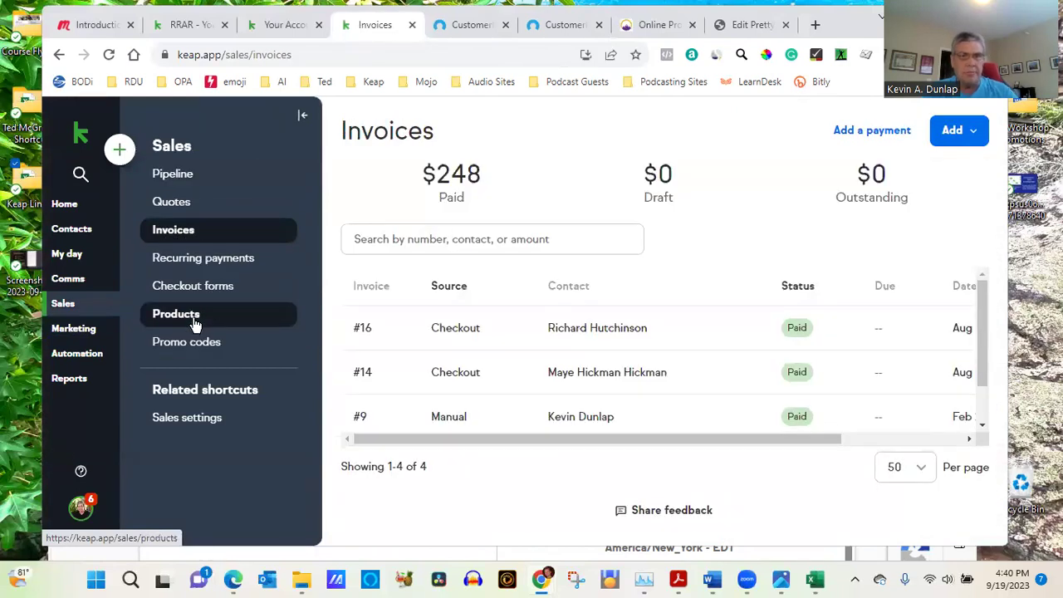
pyautogui.click(194, 324)
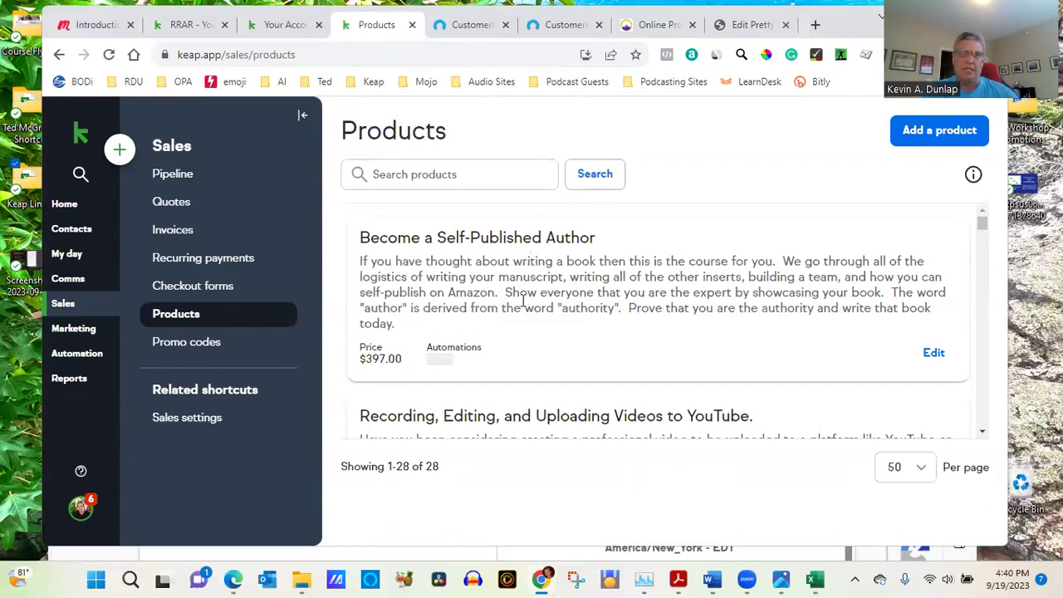
pyautogui.moveTo(406, 363); pyautogui.dragTo(358, 363)
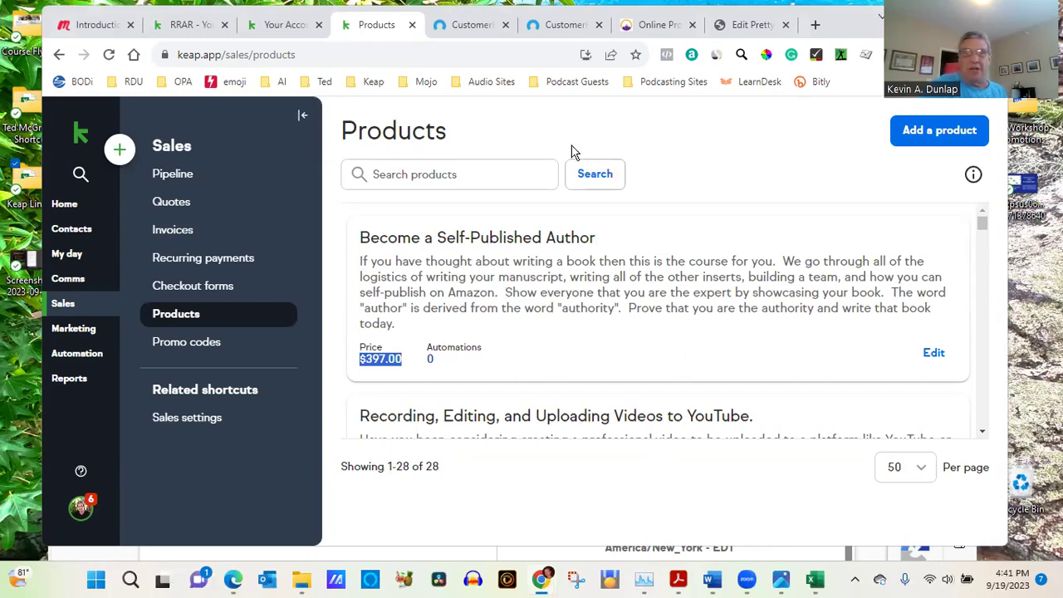
# - Bring the Keap links workbook forward and view its PAM and 3 MM webinar sheets
pyautogui.click(554, 25)
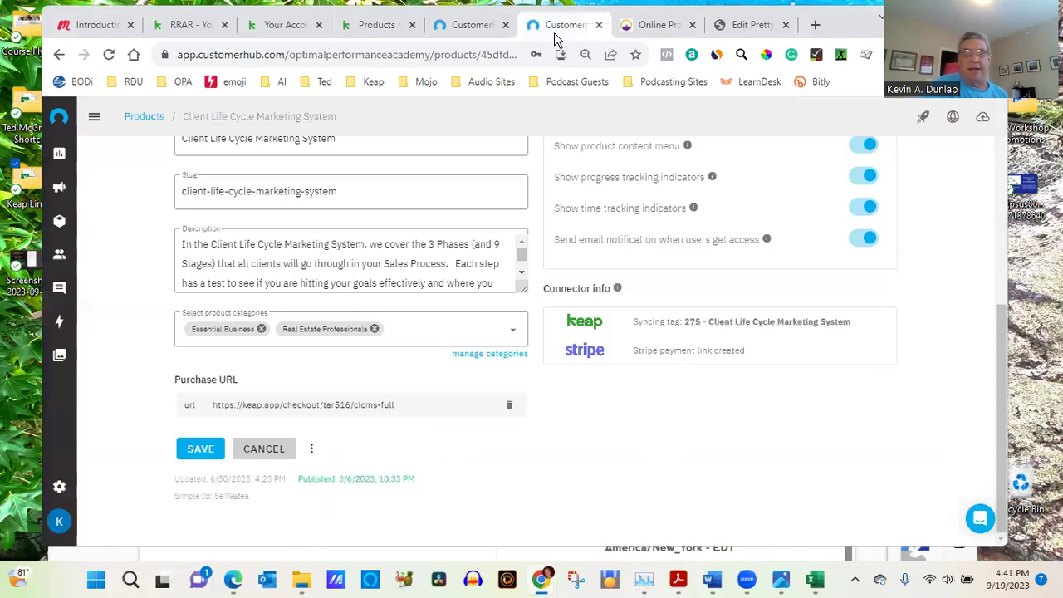
pyautogui.click(478, 25)
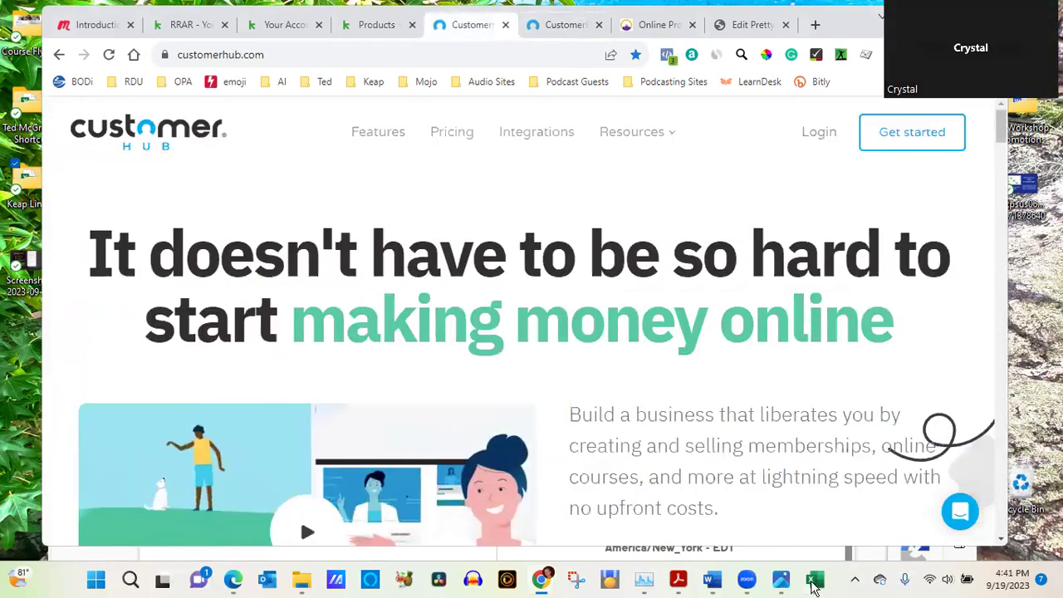
pyautogui.click(816, 579)
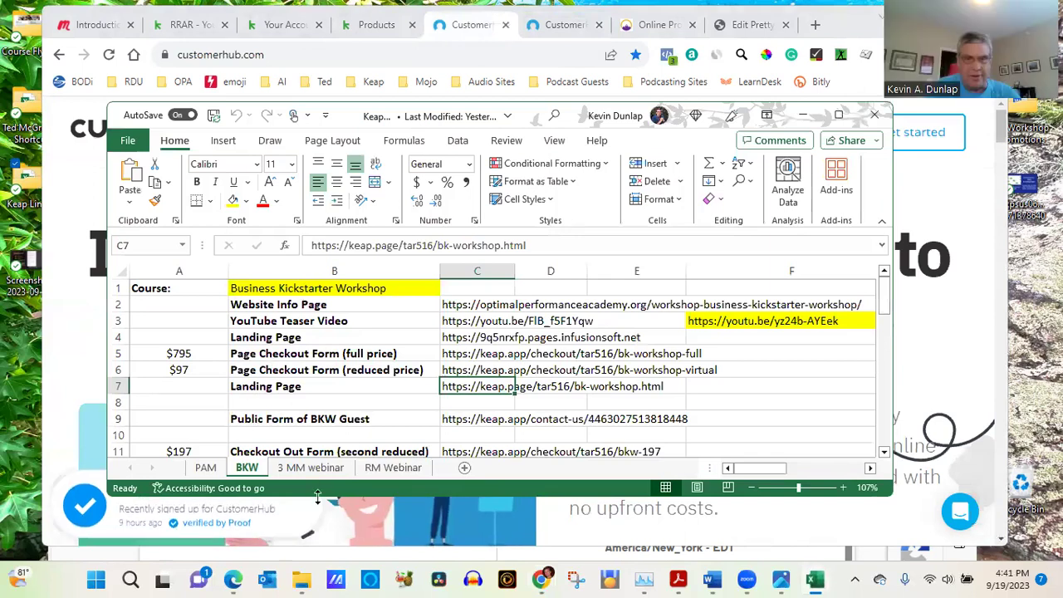
pyautogui.click(205, 468)
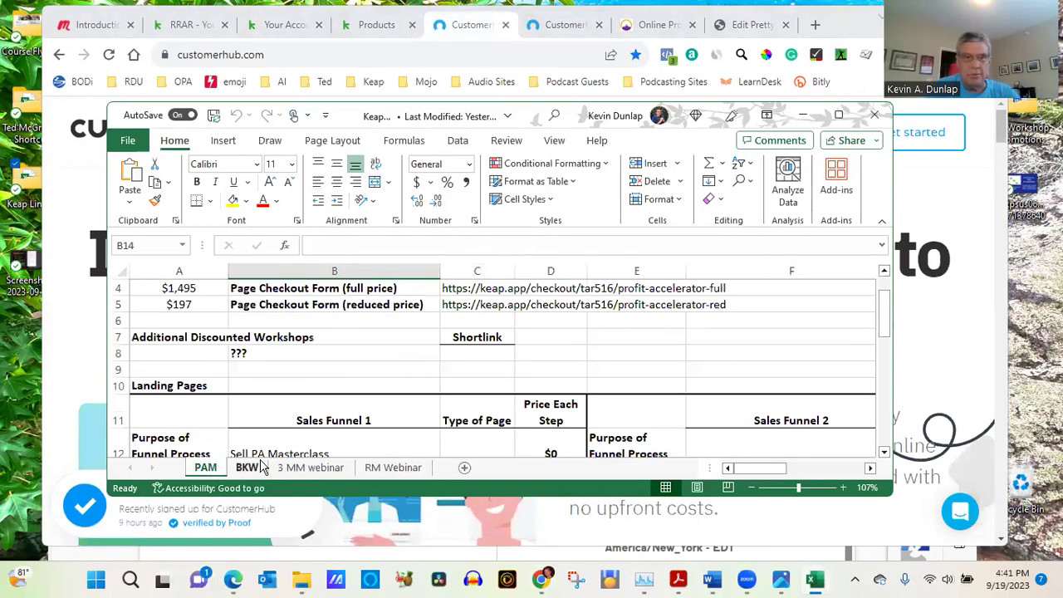
pyautogui.click(293, 470)
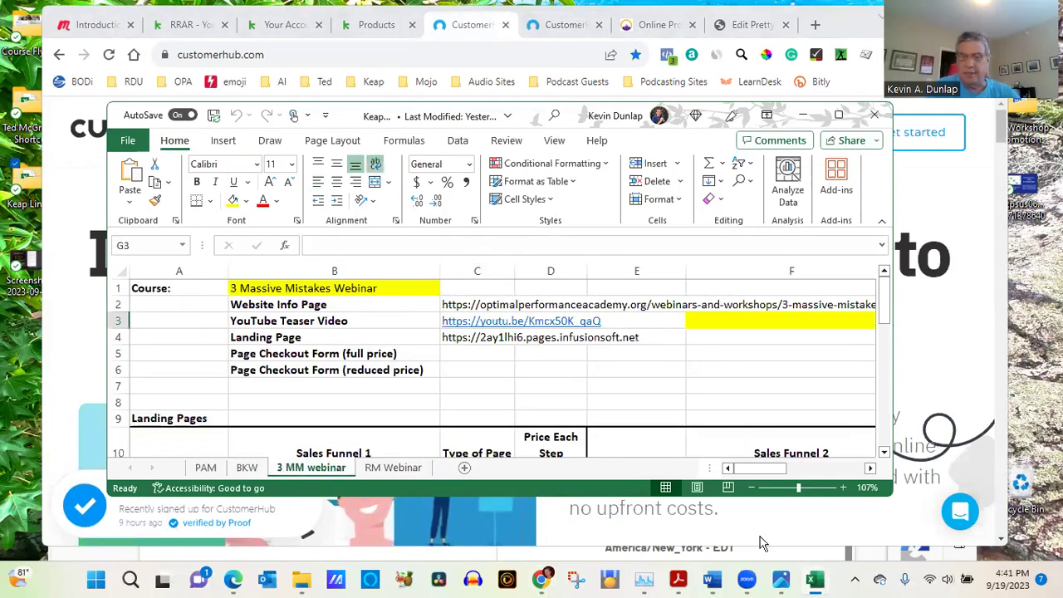
pyautogui.click(301, 581)
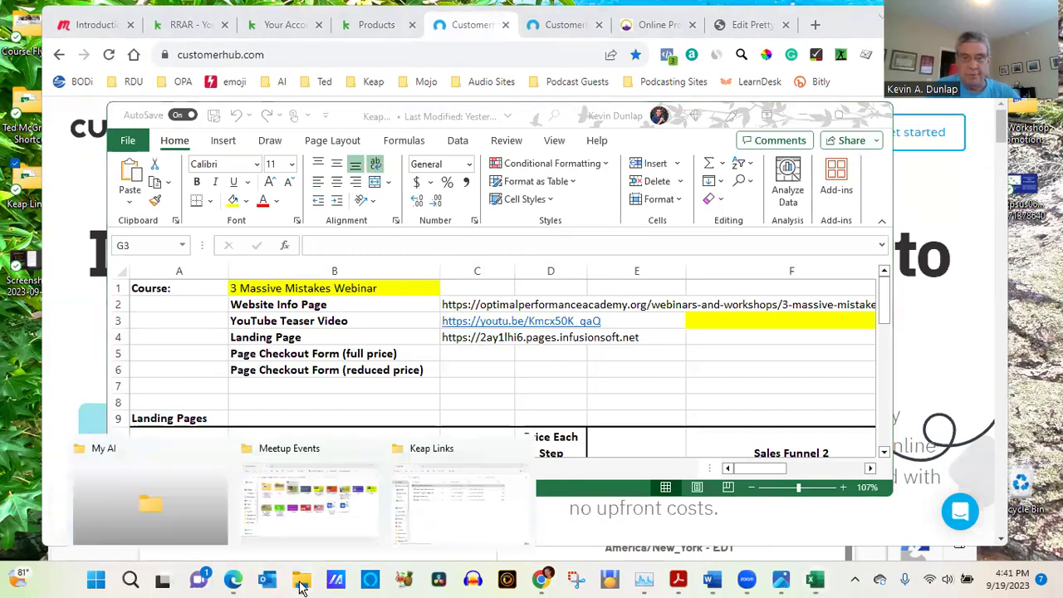
# - Open the Keap - Online Courses workbook from the Keap Links folder and browse its sheet tabs
pyautogui.click(464, 536)
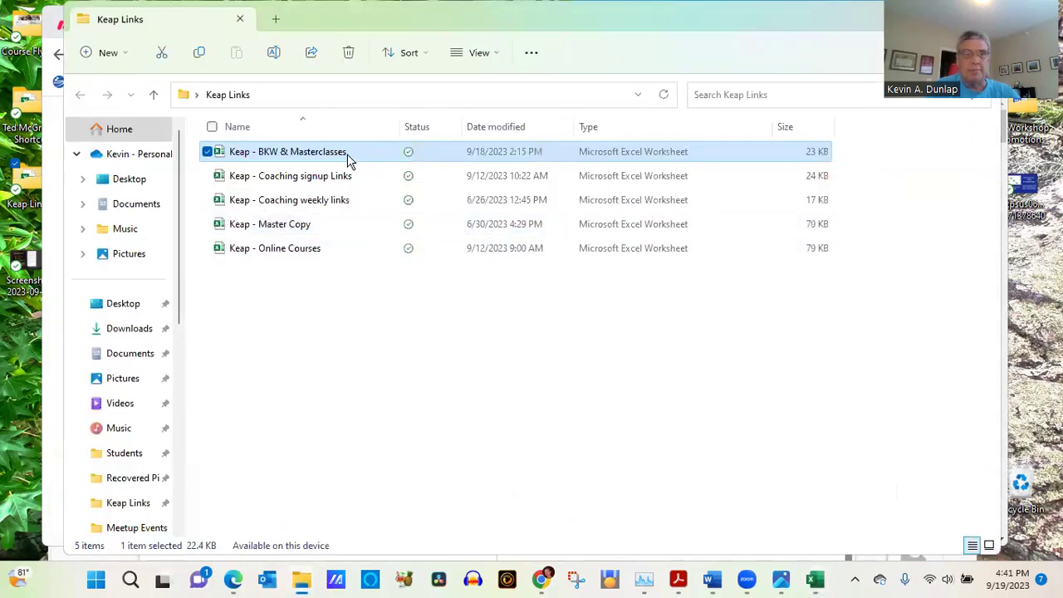
pyautogui.doubleClick(292, 247)
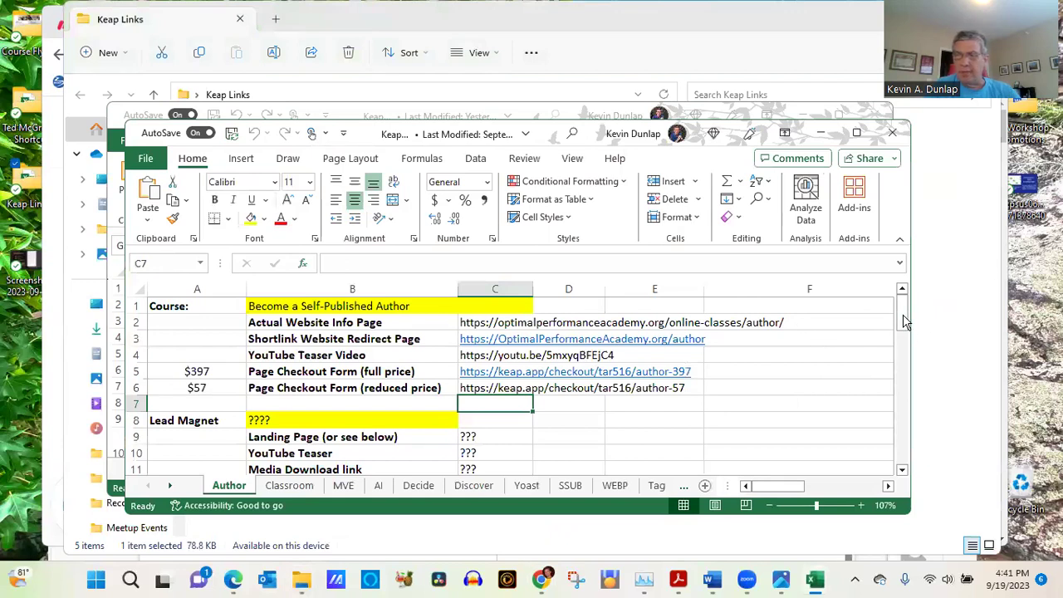
pyautogui.moveTo(902, 320); pyautogui.dragTo(896, 320)
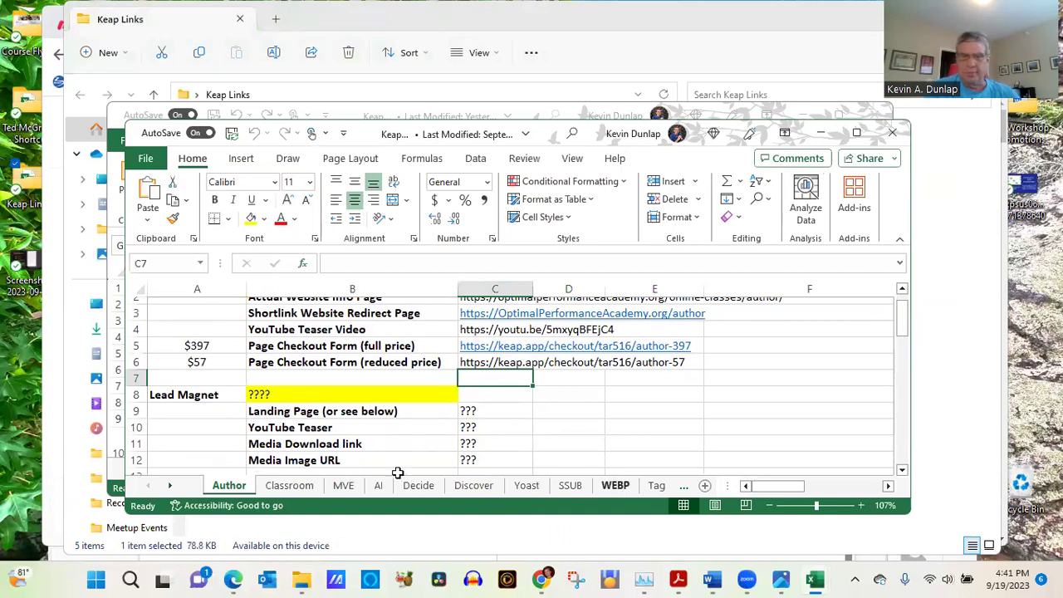
pyautogui.click(170, 489)
pyautogui.click(171, 489)
pyautogui.click(170, 488)
pyautogui.click(170, 489)
pyautogui.click(170, 488)
pyautogui.click(170, 488)
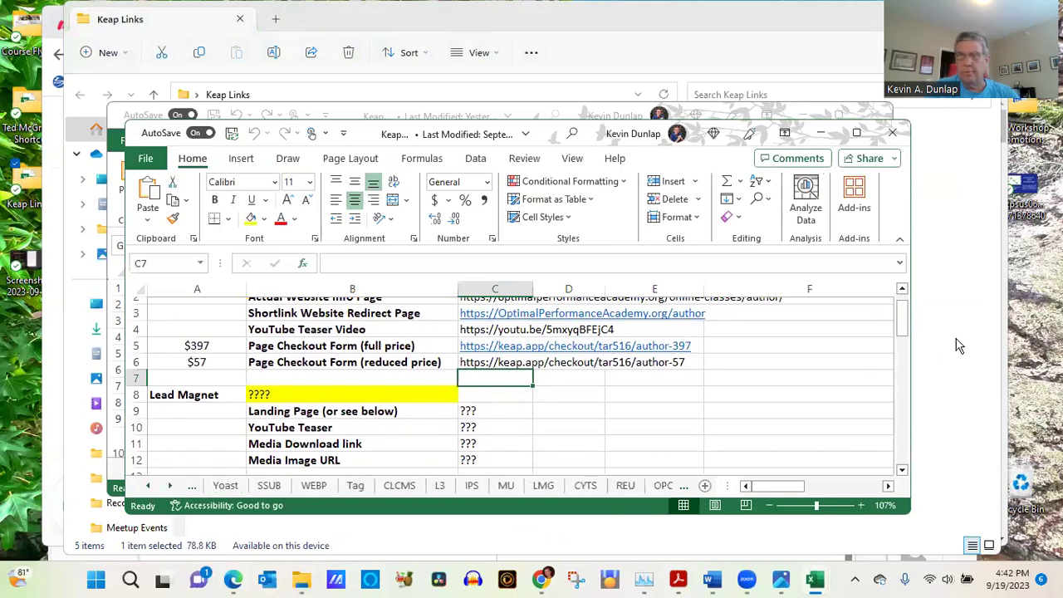
# - Open Keap - Coaching signup Links, copy the Course Link URL in G6, and return to Chrome
pyautogui.click(961, 344)
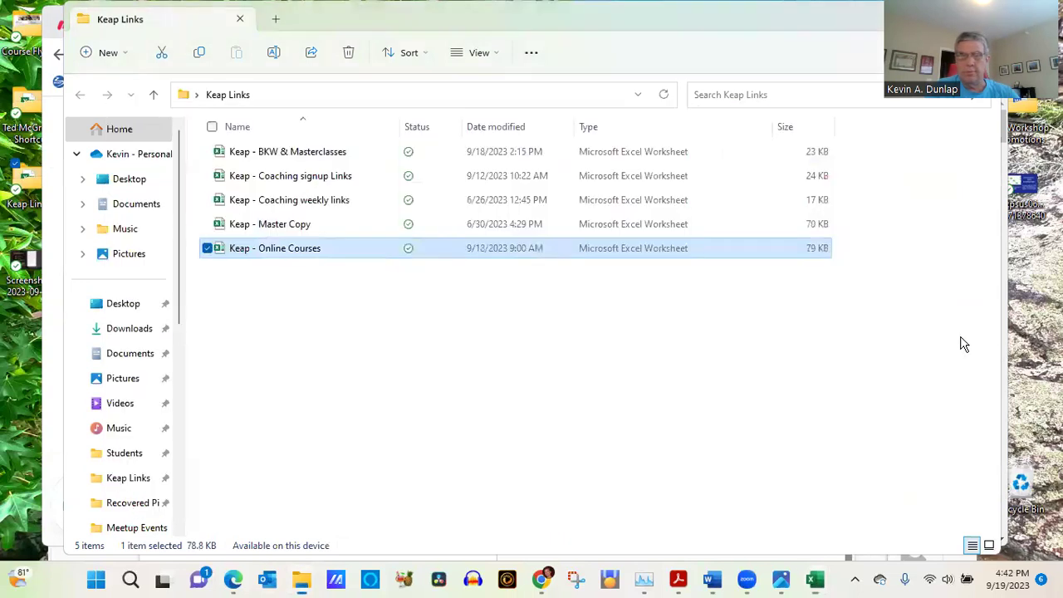
pyautogui.click(326, 179)
pyautogui.doubleClick(324, 176)
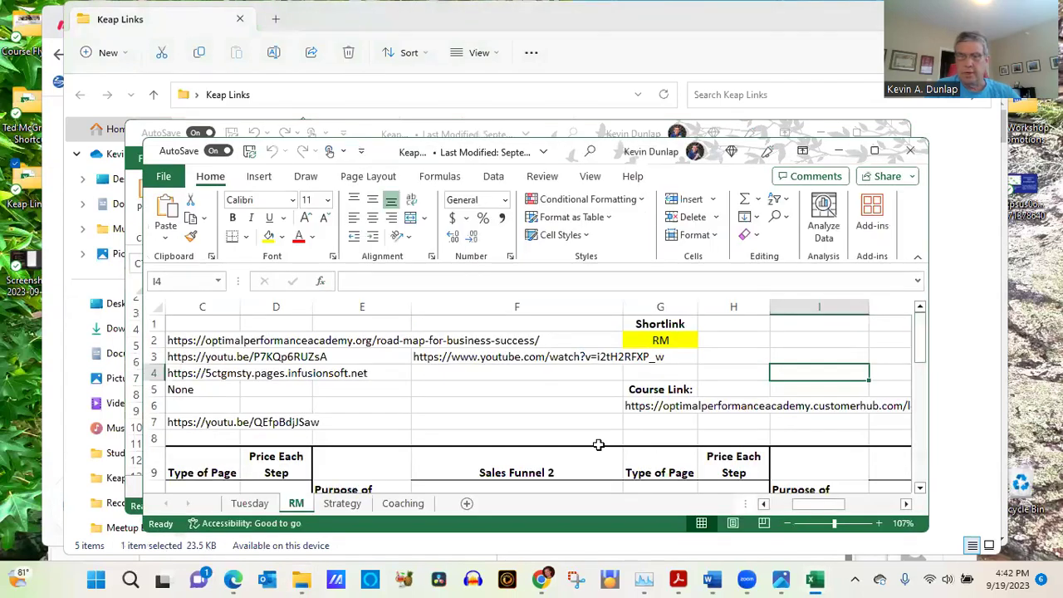
pyautogui.click(652, 407)
pyautogui.hotkey('ctrl', 'c')
pyautogui.hotkey('alt', 'Tab')
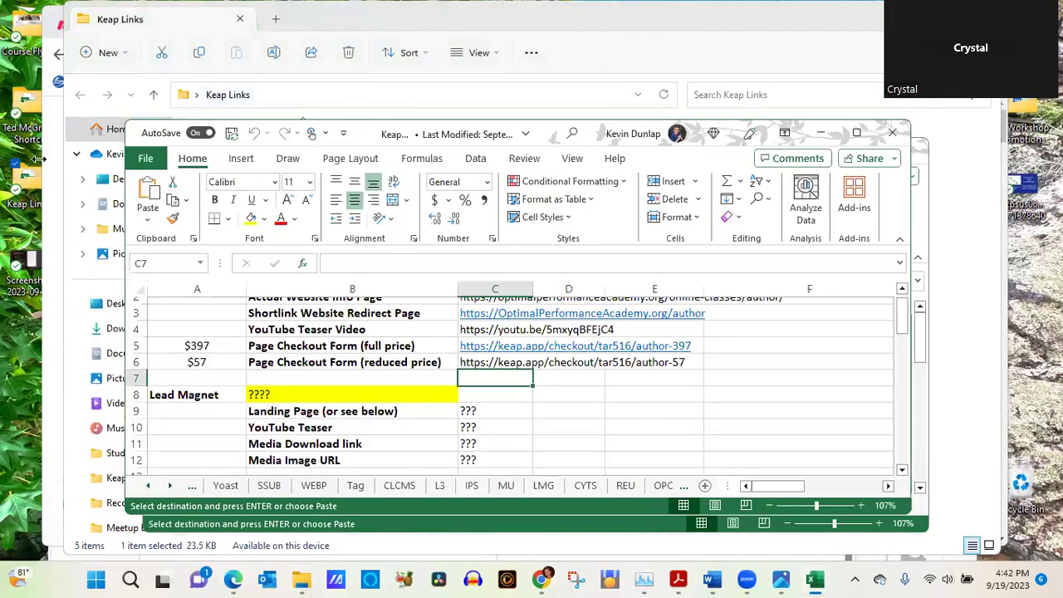
pyautogui.hotkey('alt', 'Tab')
# - Paste the copied course login URL into Chrome and log in to the member site
pyautogui.click(528, 54)
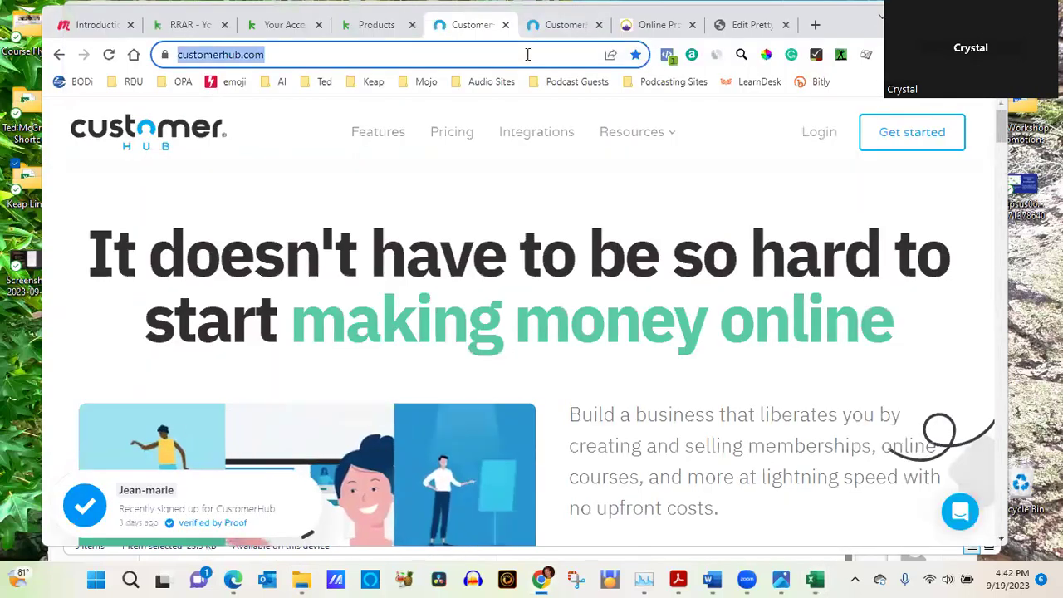
pyautogui.hotkey('ctrl', 'v')
pyautogui.press('Return')
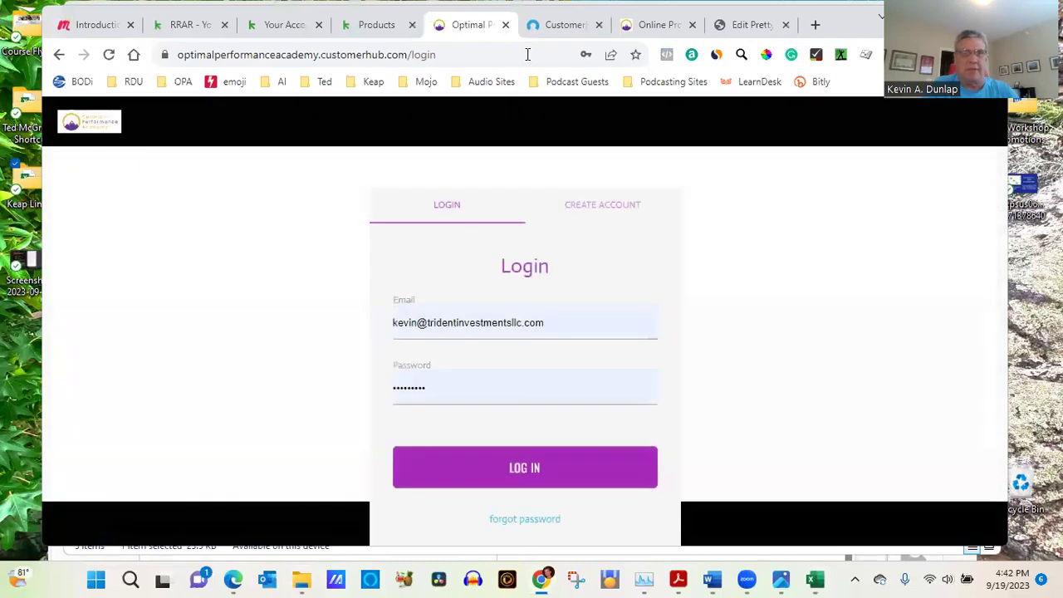
pyautogui.click(524, 469)
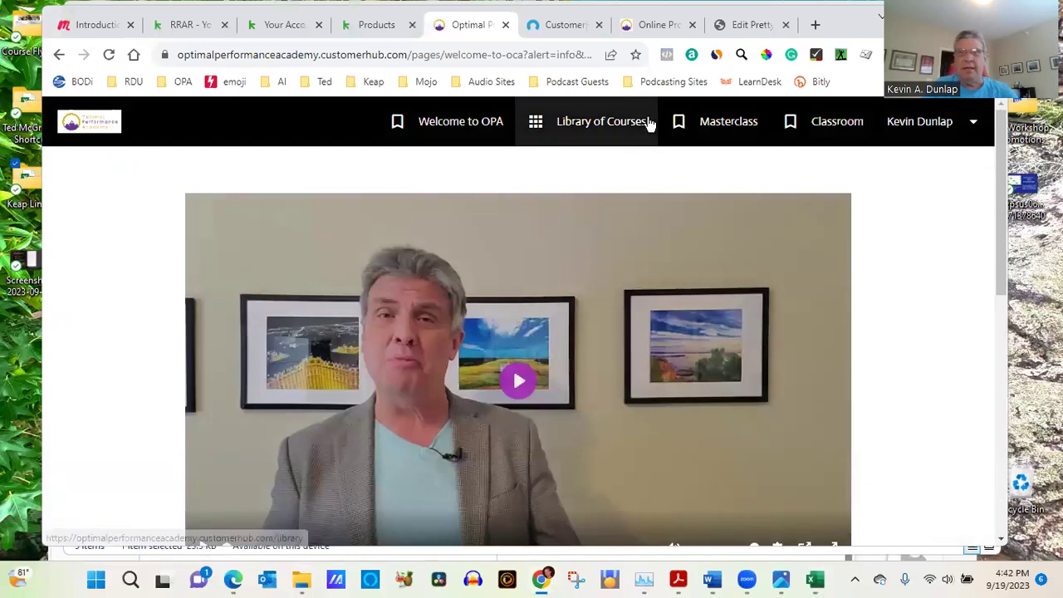
# - Open the Library of Courses and browse the cards, including Road Map for Business Success at 8%
pyautogui.click(625, 122)
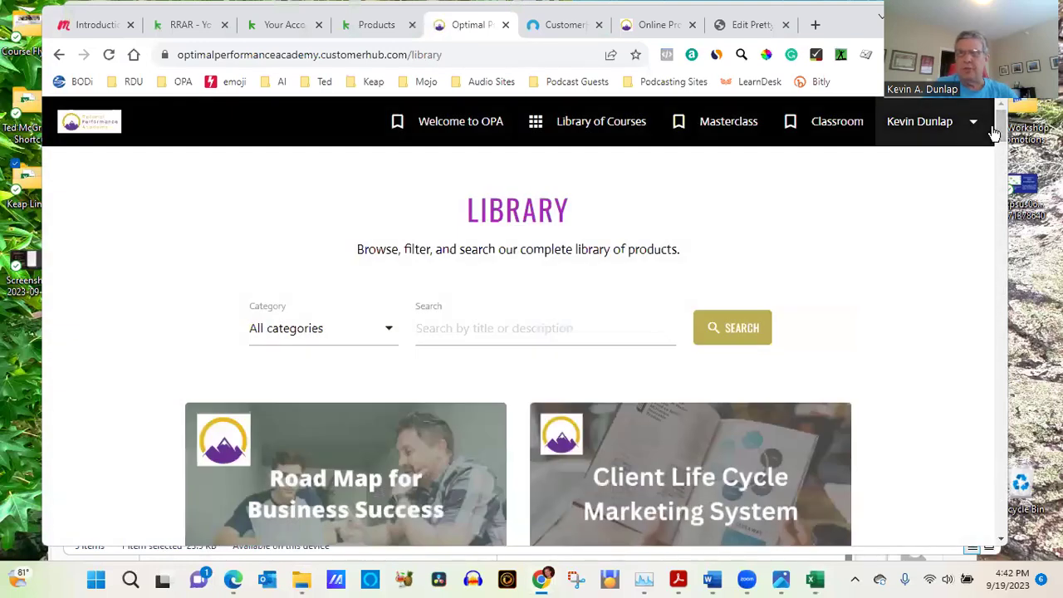
pyautogui.scroll(-3, 1003, 142)
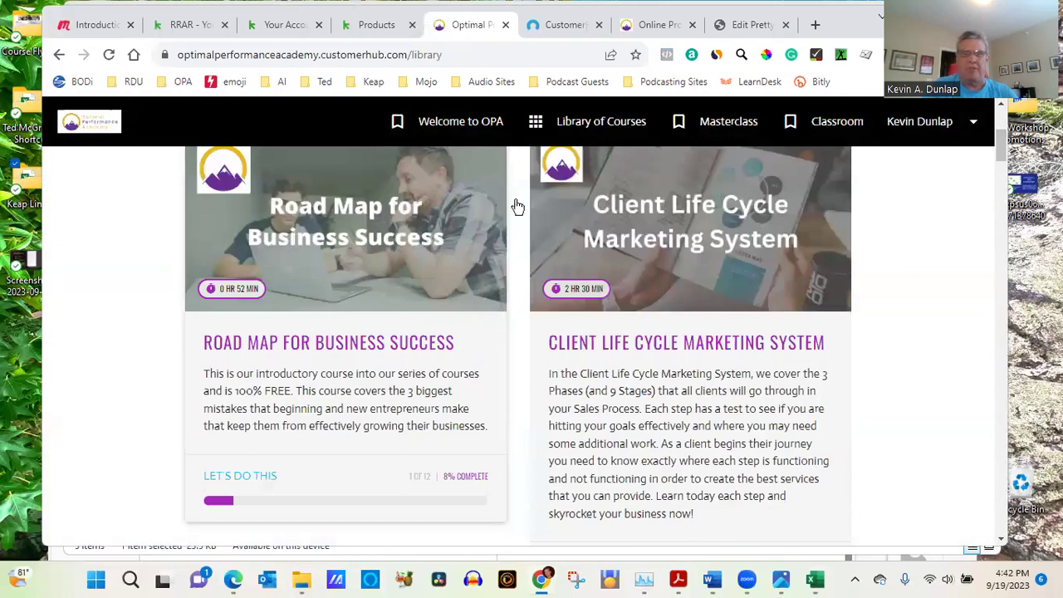
pyautogui.moveTo(478, 299); pyautogui.dragTo(255, 493)
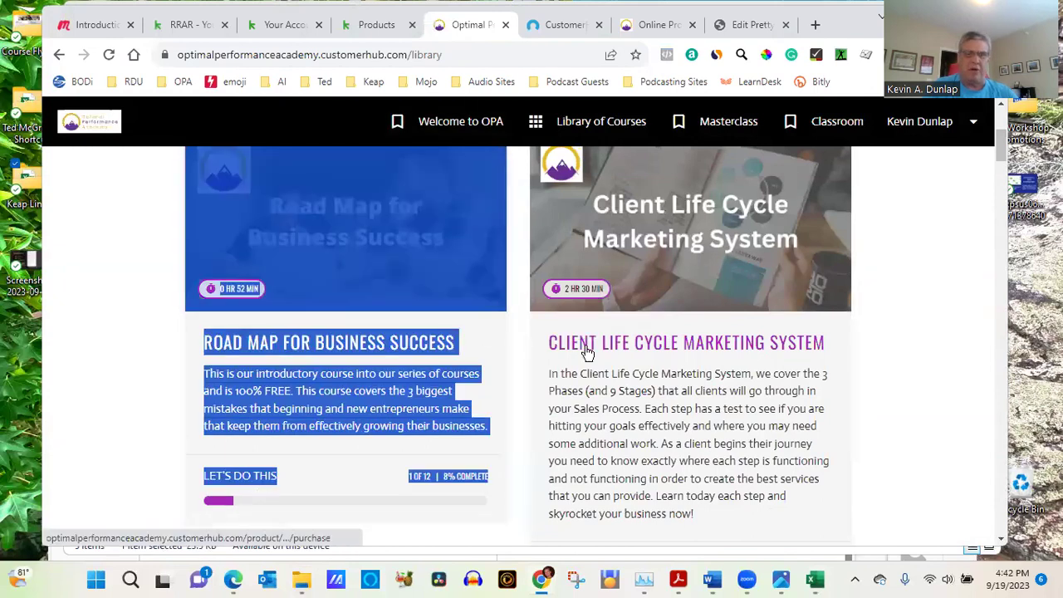
pyautogui.click(510, 429)
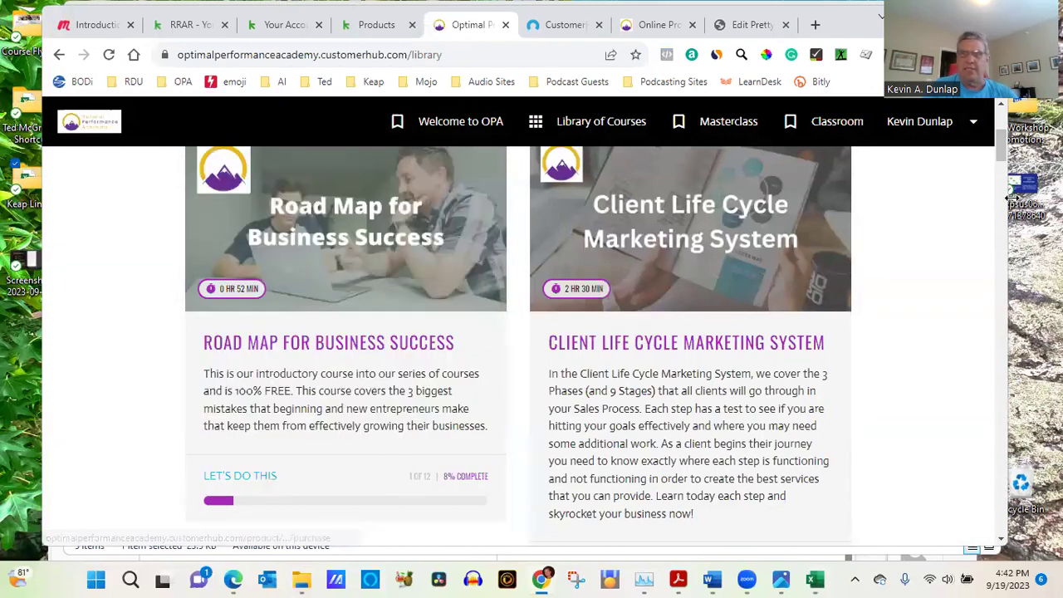
pyautogui.moveTo(1001, 139); pyautogui.dragTo(628, 285)
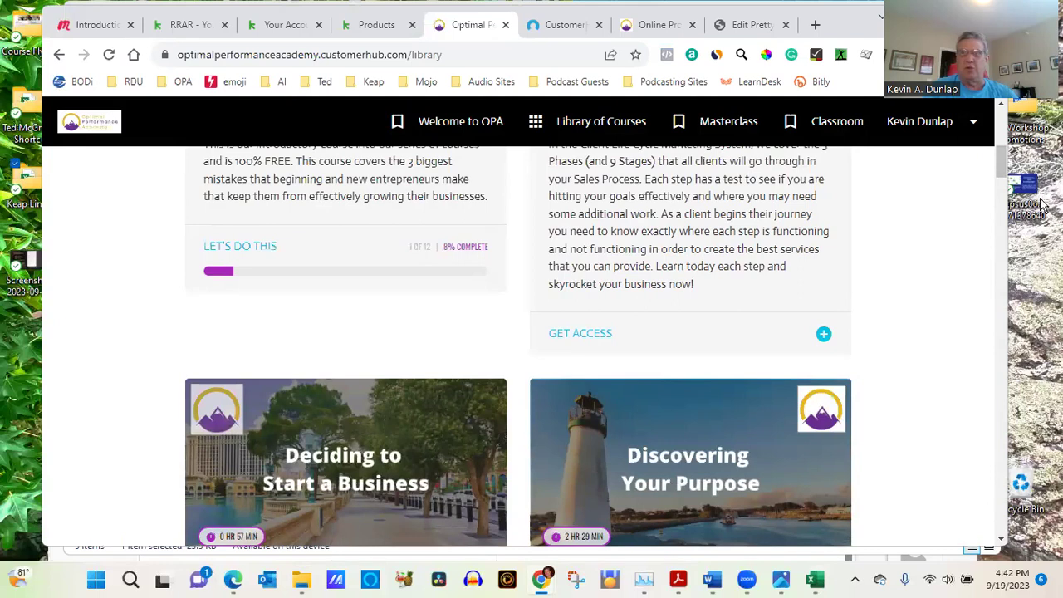
pyautogui.scroll(3, 1003, 137)
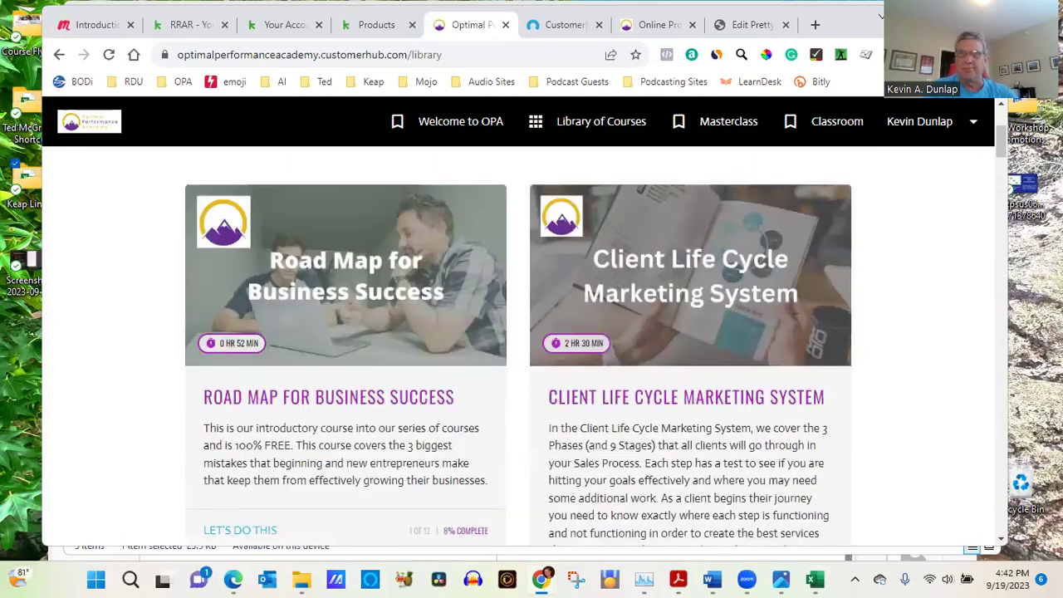
pyautogui.scroll(-2, 836, 222)
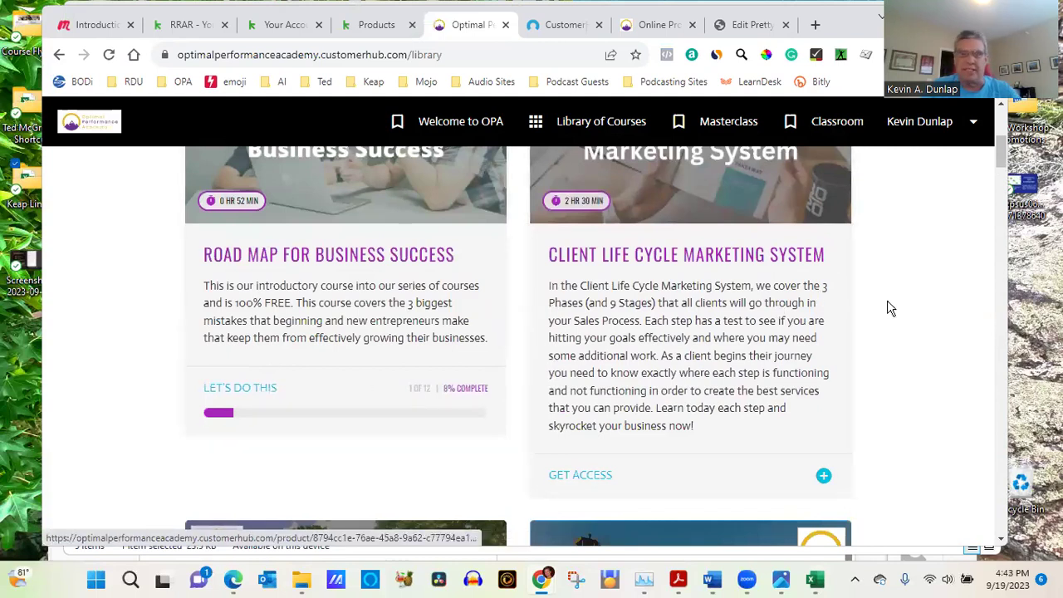
# - In Keap Contacts, search for the client by name and open their contact record
pyautogui.click(349, 29)
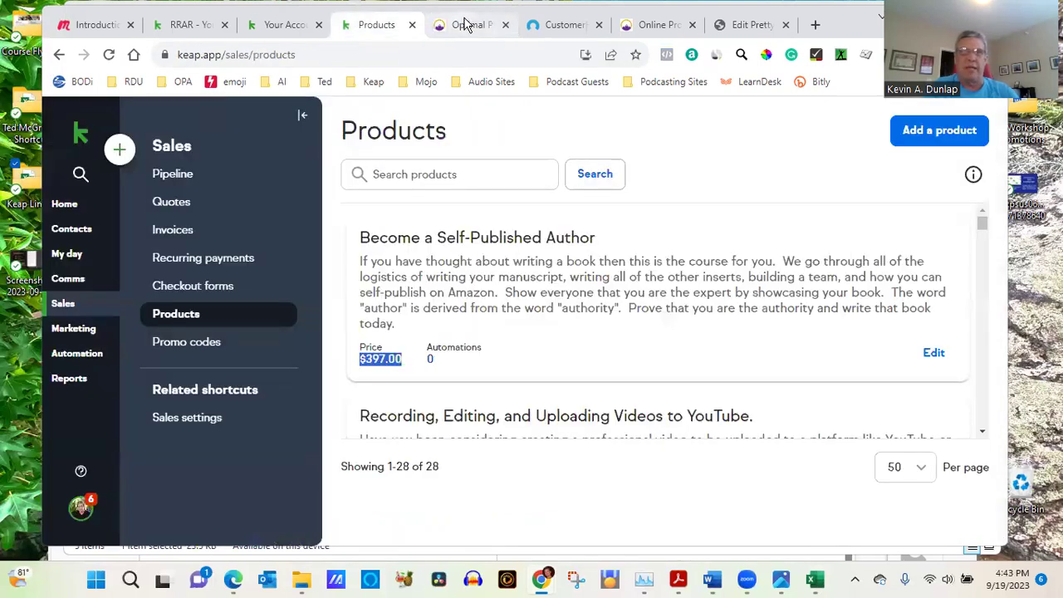
pyautogui.click(465, 25)
pyautogui.click(391, 29)
pyautogui.click(471, 33)
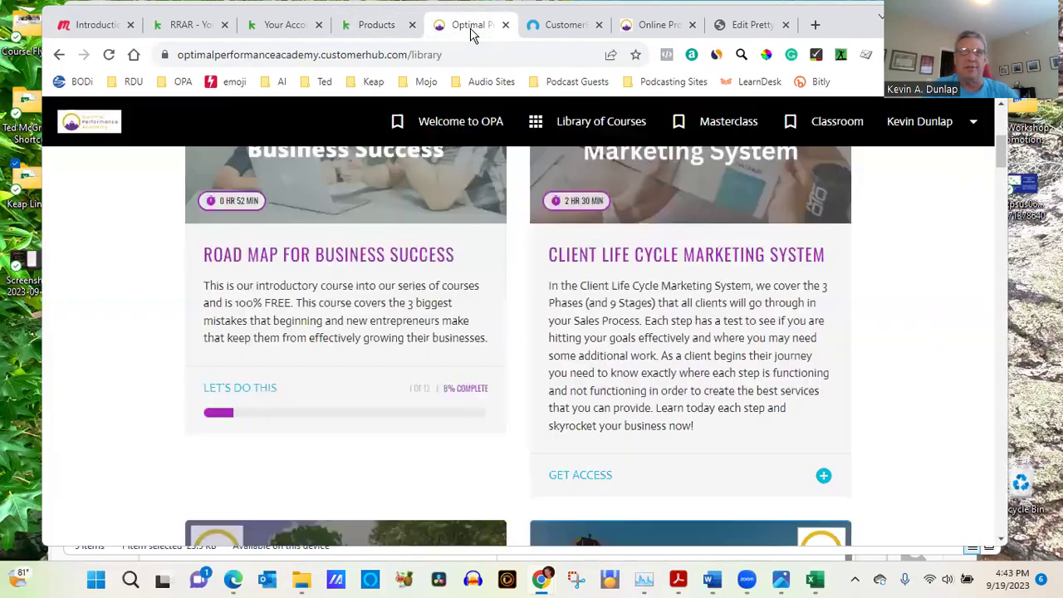
pyautogui.click(387, 32)
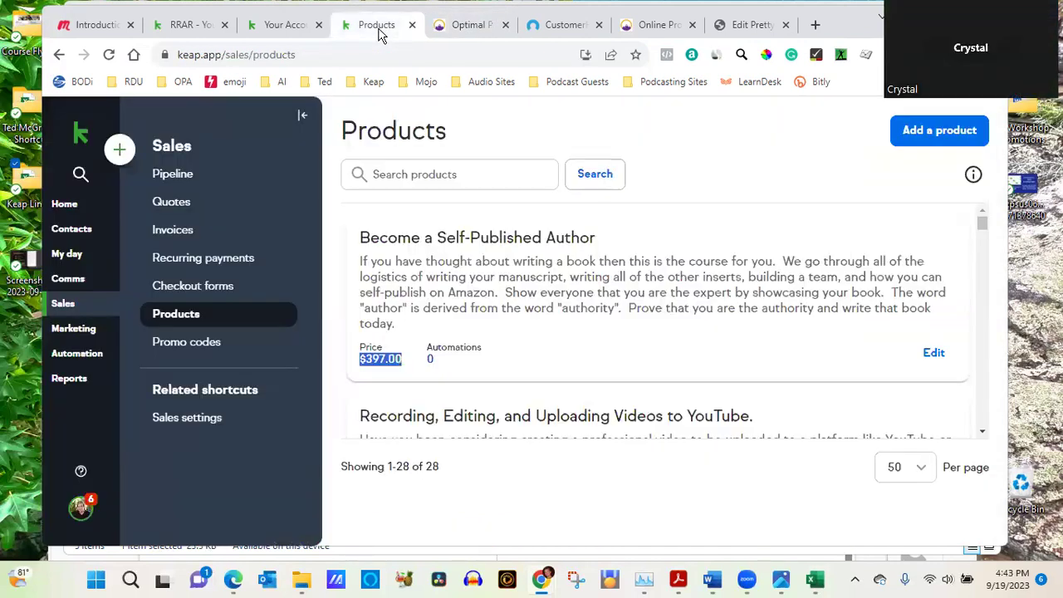
pyautogui.click(82, 237)
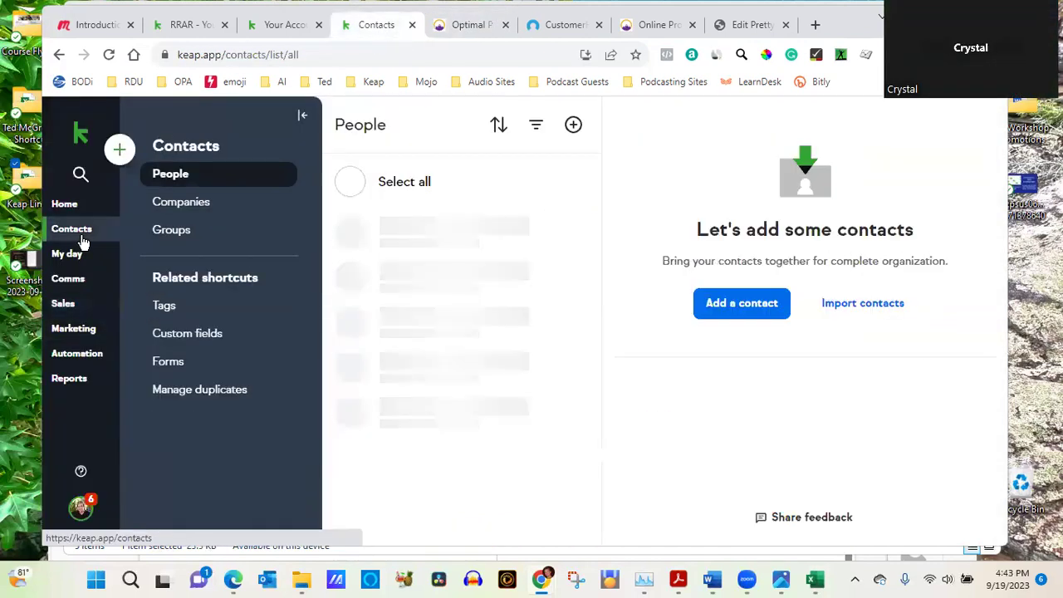
pyautogui.click(81, 173)
pyautogui.write('kev')
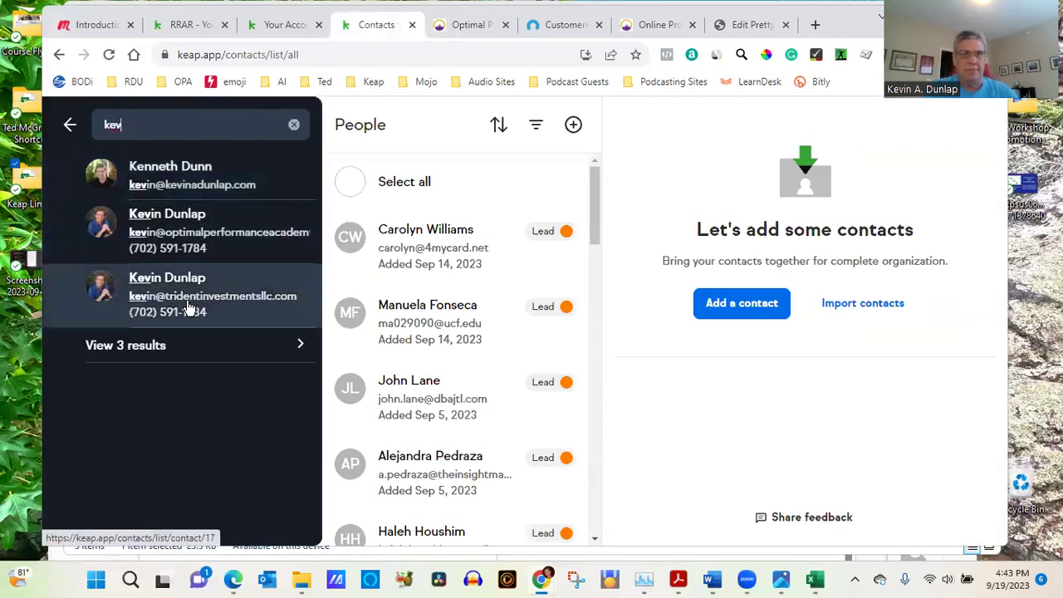
pyautogui.click(189, 304)
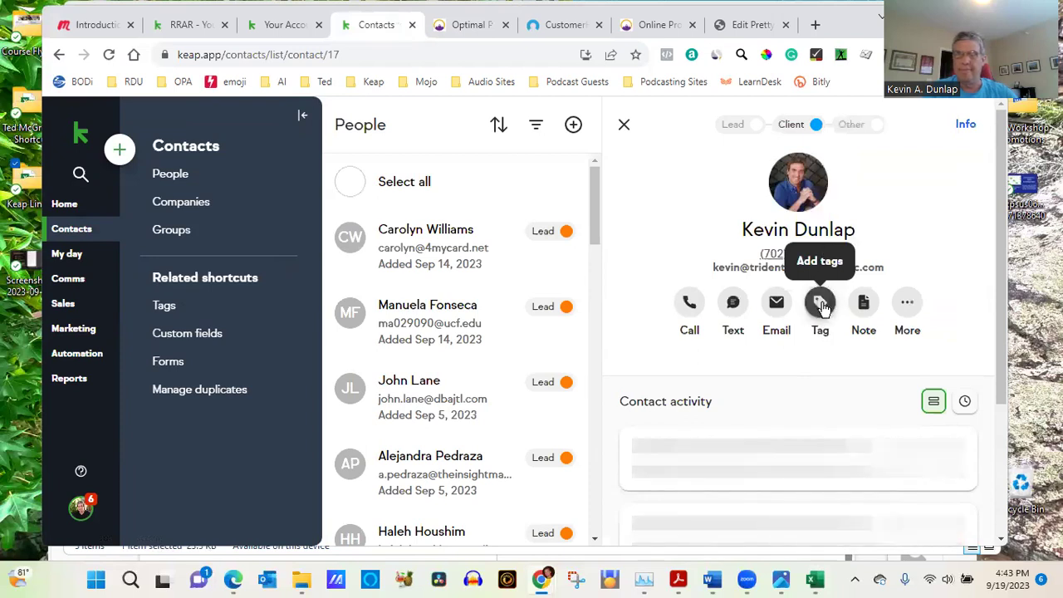
# - Add the CustomerHub -> Client Life Cycle Marketing System tag to the contact
pyautogui.click(819, 302)
pyautogui.click(392, 200)
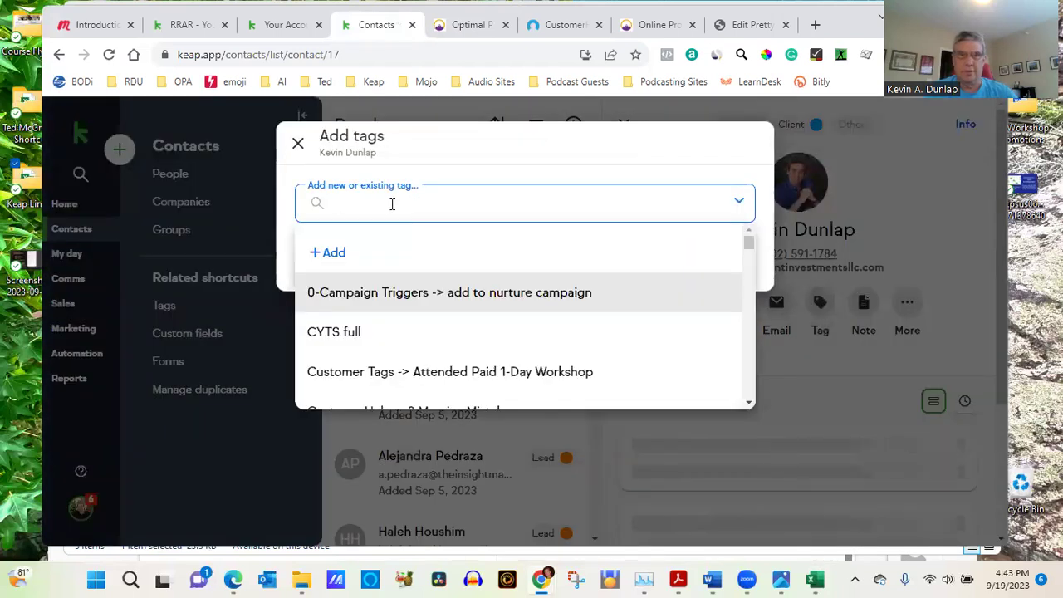
pyautogui.write('clie')
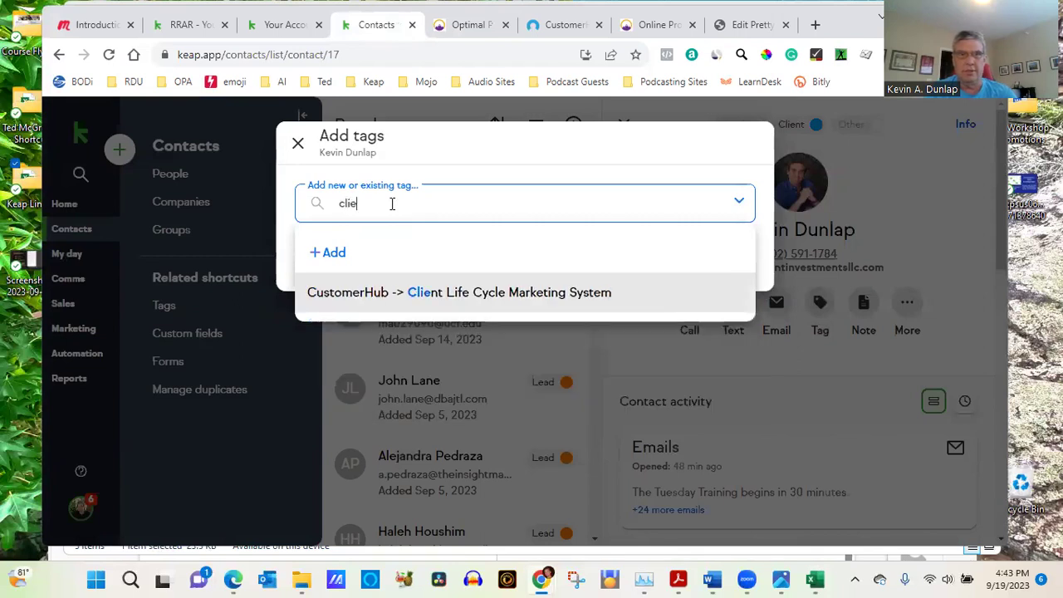
pyautogui.click(456, 297)
pyautogui.click(355, 251)
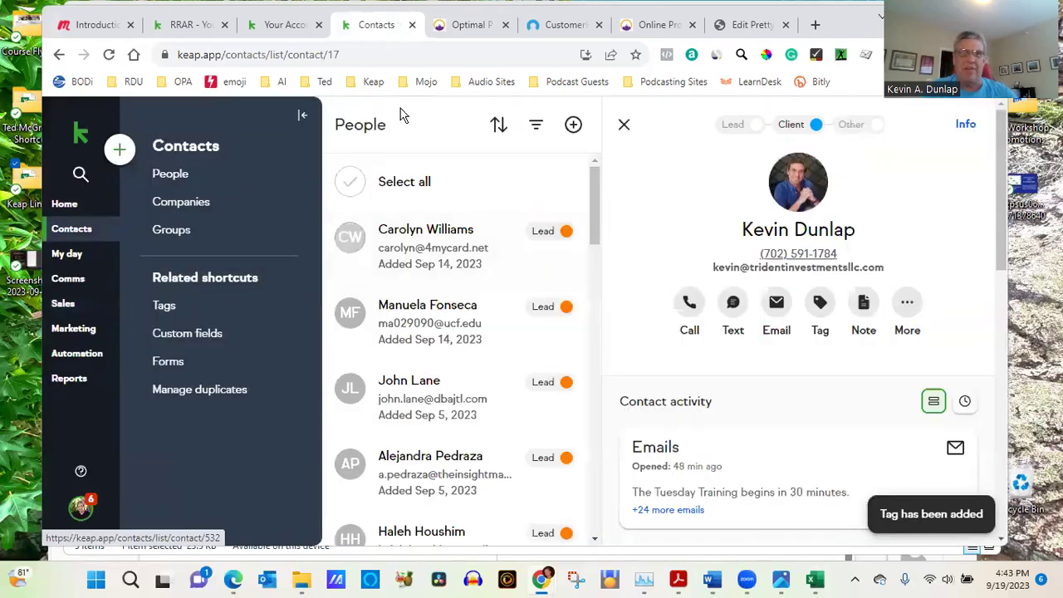
# - Close the Online Program Creator tab in Chrome
pyautogui.click(559, 24)
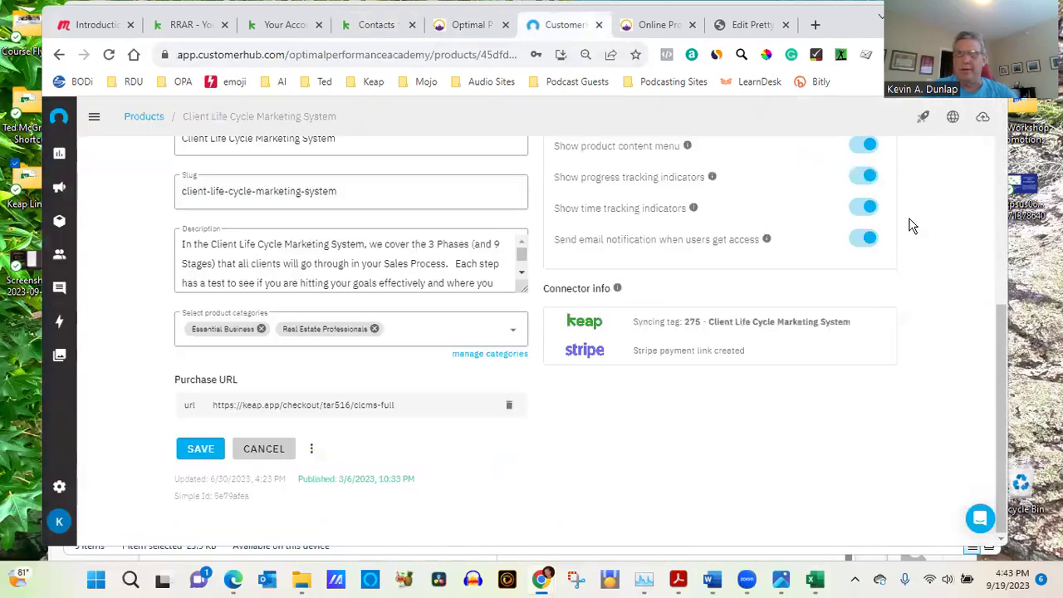
pyautogui.scroll(5, 995, 155)
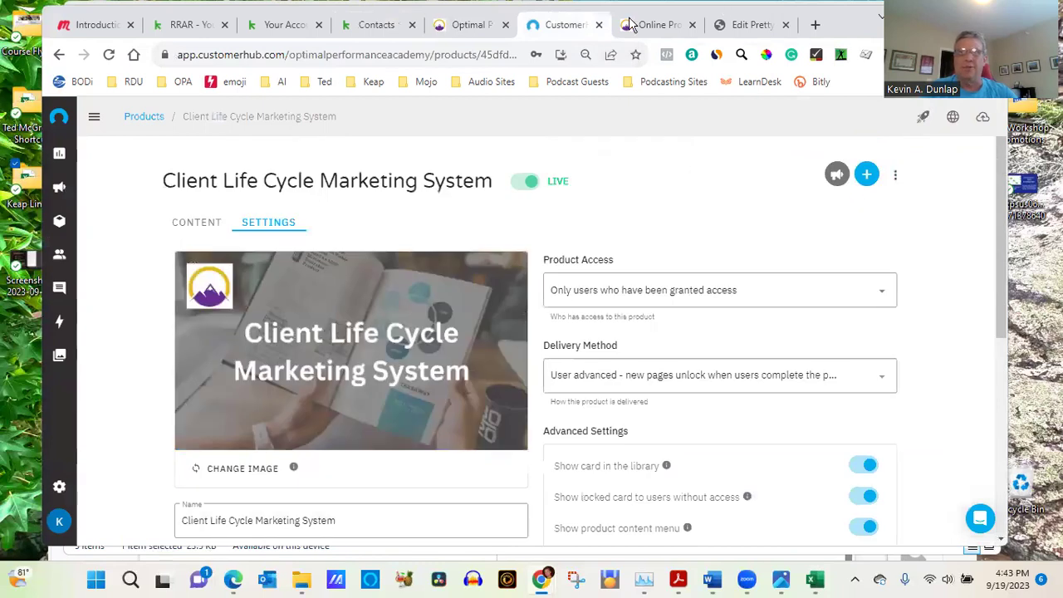
pyautogui.click(659, 26)
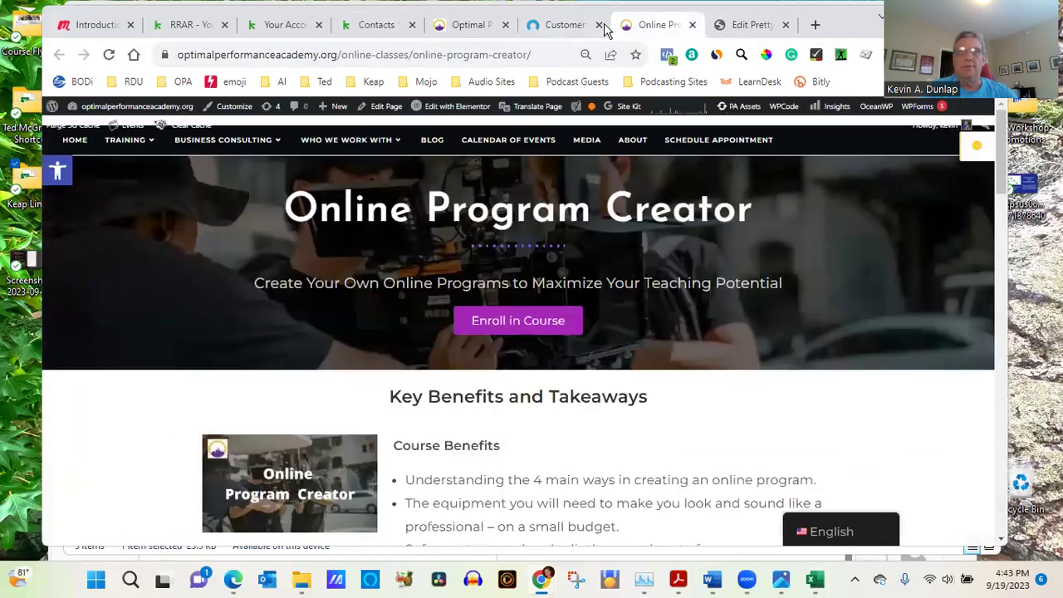
pyautogui.click(692, 25)
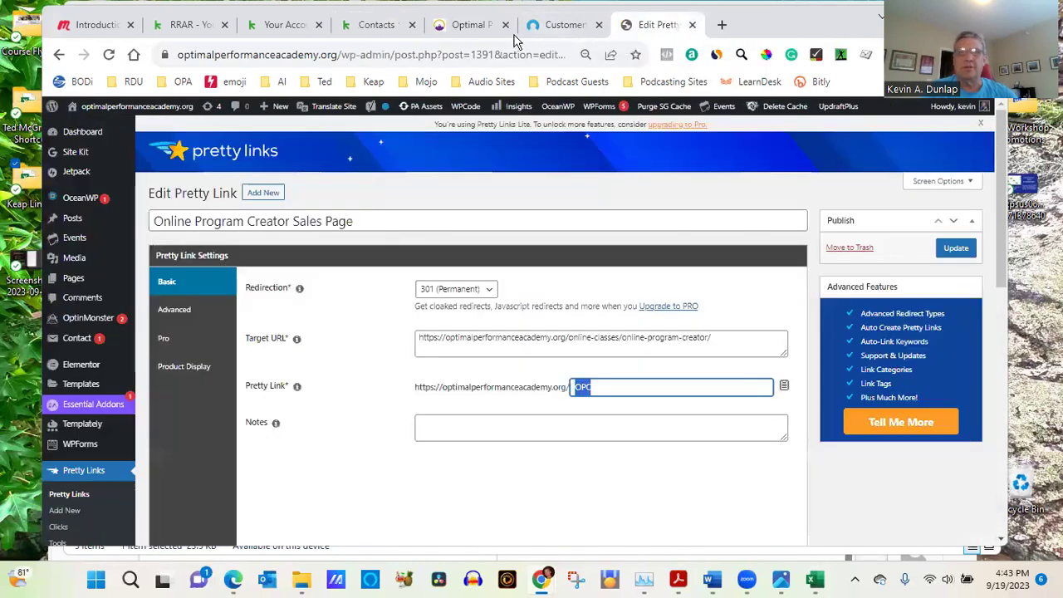
# - Reload the member course library, where Client Life Cycle Marketing System is still offered for purchase
pyautogui.click(470, 27)
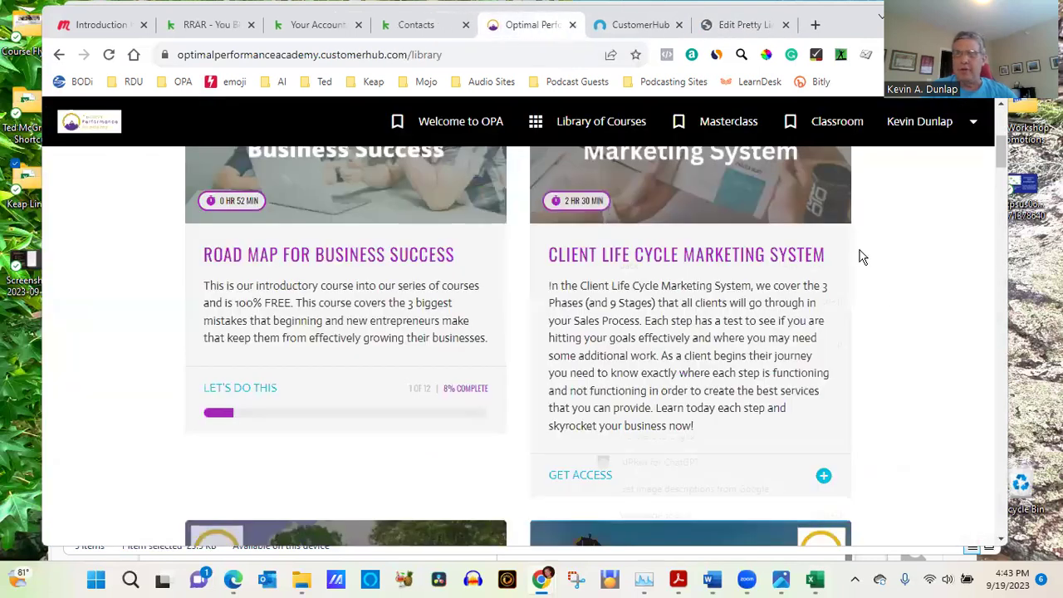
pyautogui.rightClick(860, 257)
pyautogui.click(700, 304)
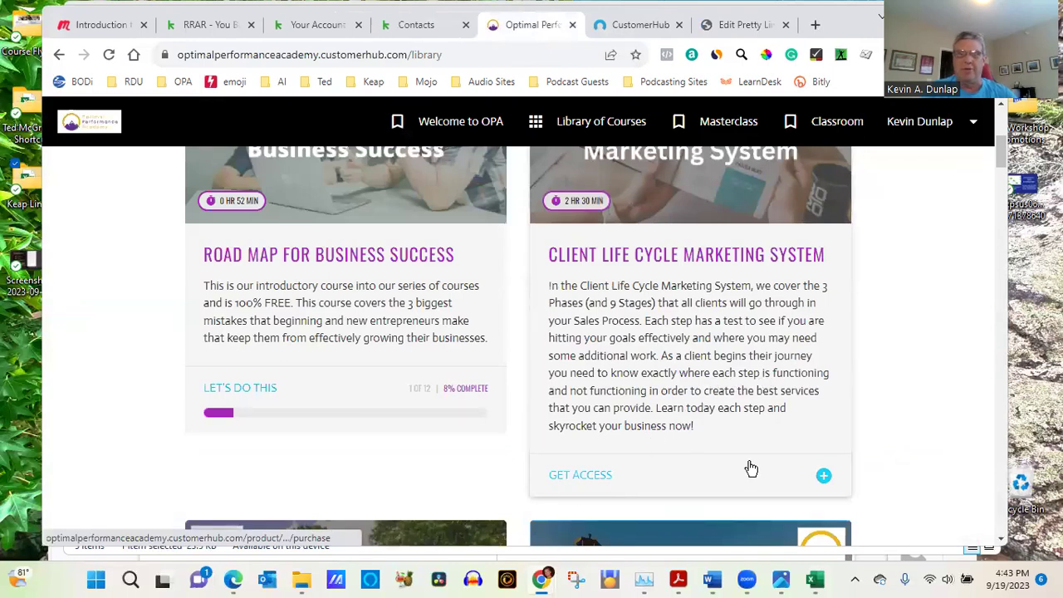
pyautogui.tripleClick(961, 240)
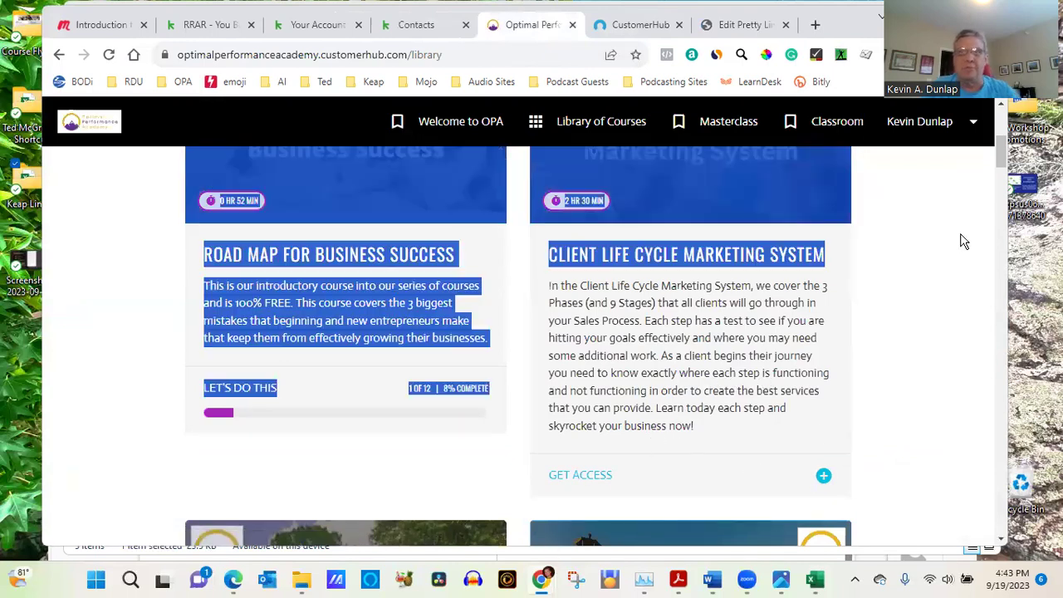
pyautogui.click(897, 276)
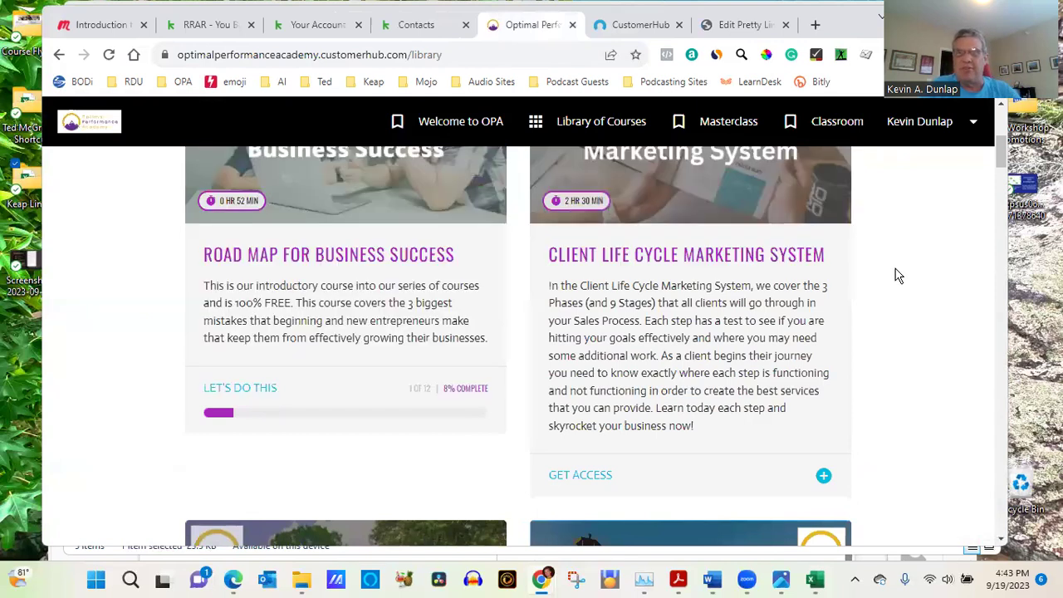
pyautogui.scroll(4, 997, 153)
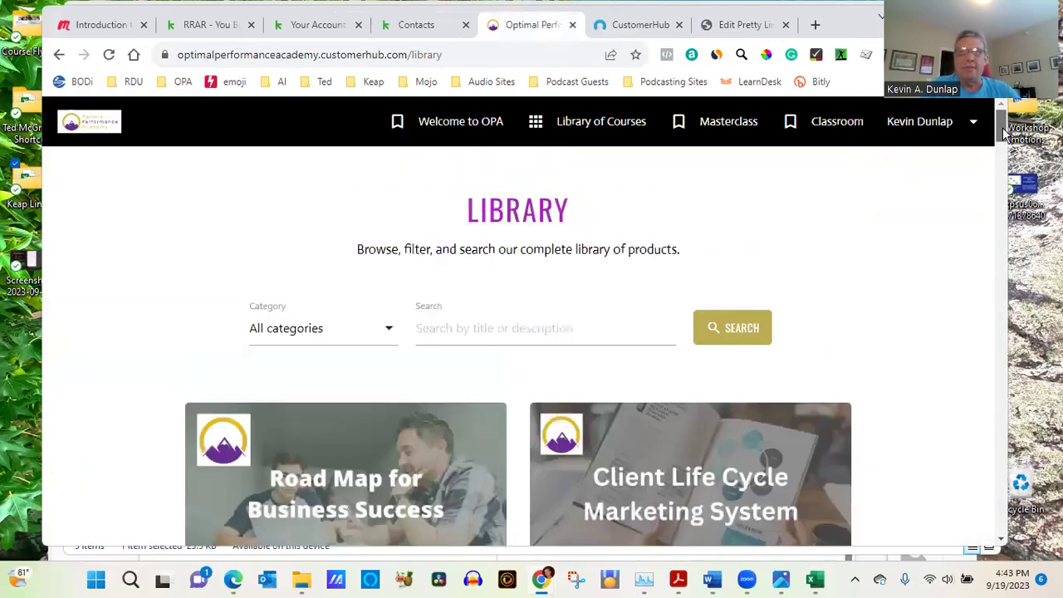
# - Review the contact's tags: Client Life Cycle Marketing System, BK Basic Completed and RRAR Expo
pyautogui.click(416, 26)
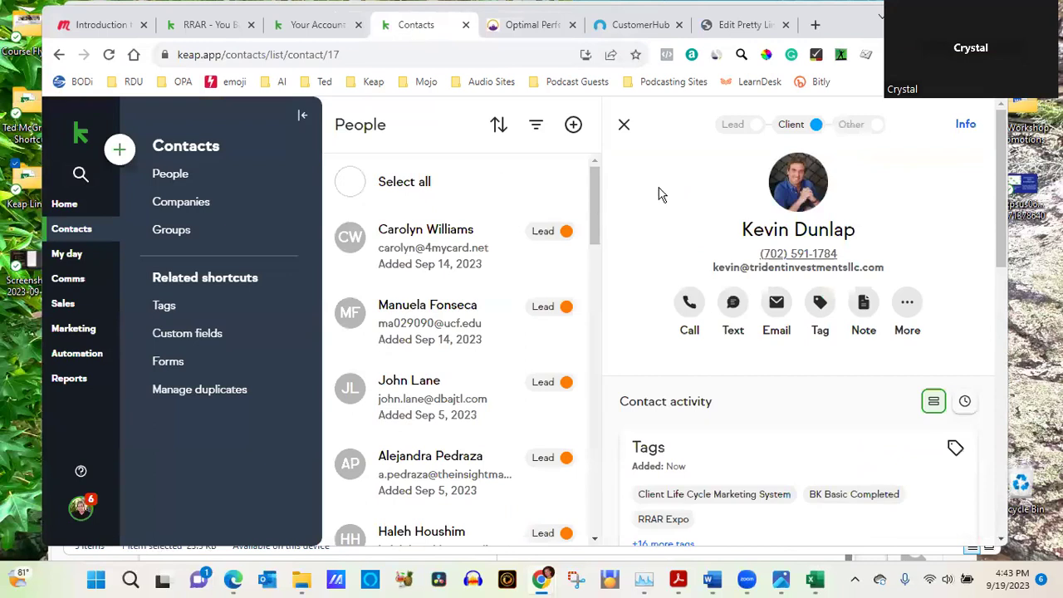
pyautogui.moveTo(644, 579)
pyautogui.moveTo(747, 582)
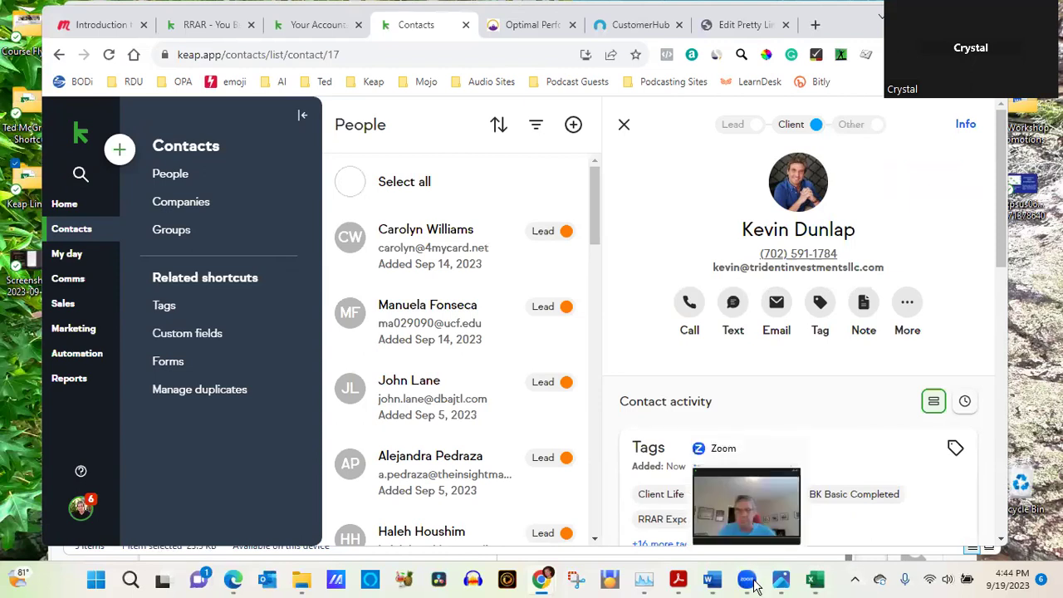
# - Check the running processes in Task Manager, close it, and return to the Edit Pretty Link tab
pyautogui.click(645, 582)
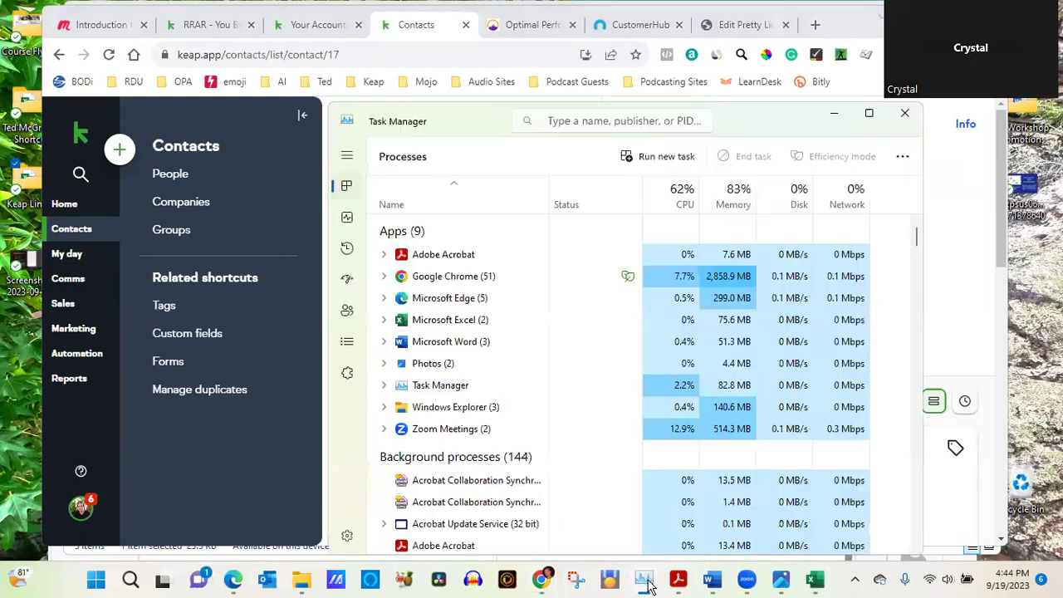
pyautogui.click(904, 116)
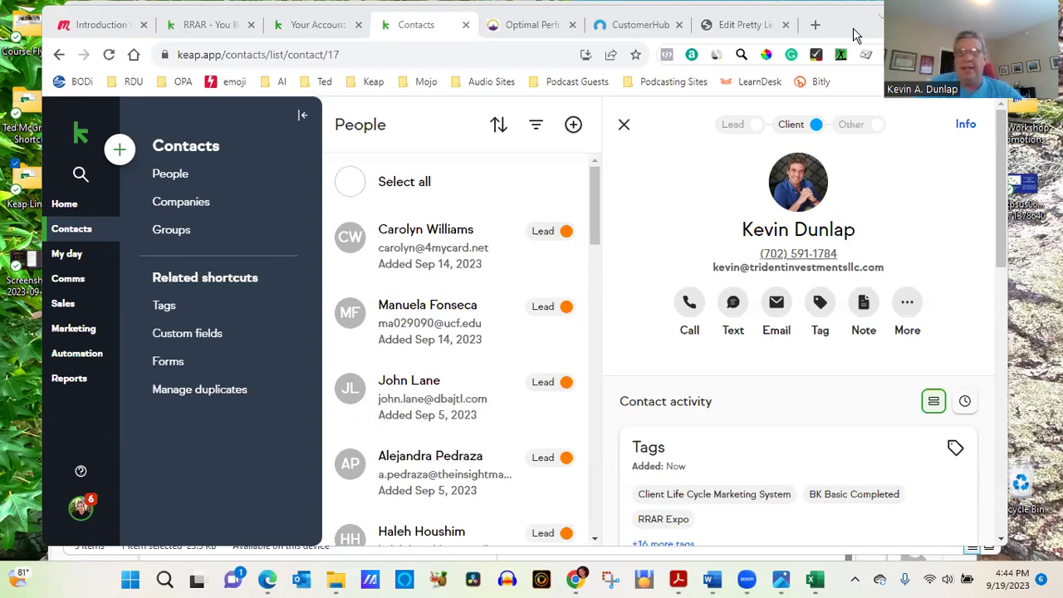
pyautogui.click(743, 25)
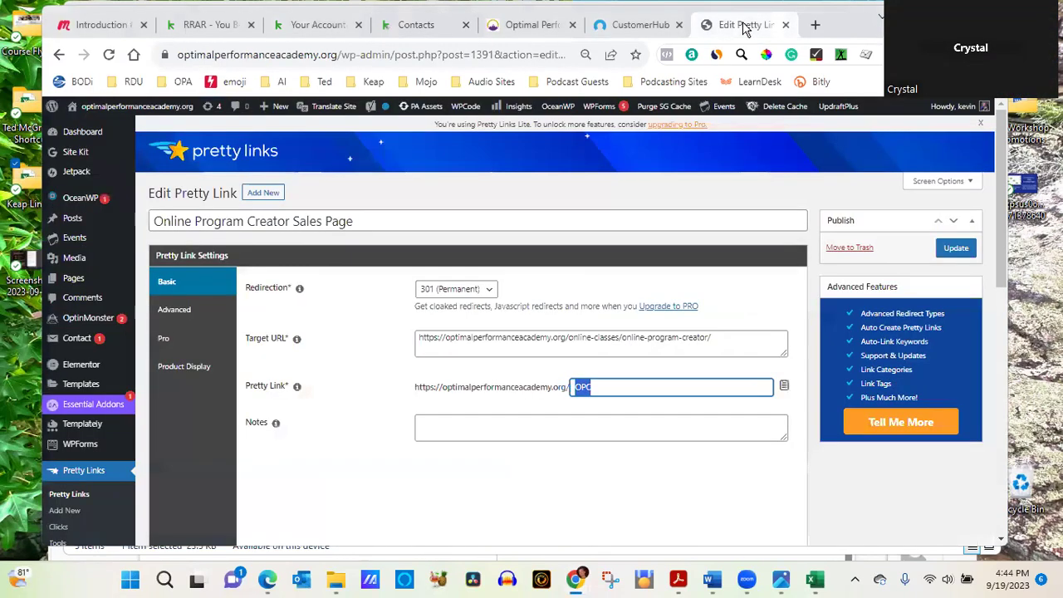
# - Load the Google homepage in a new browser tab
pyautogui.click(814, 24)
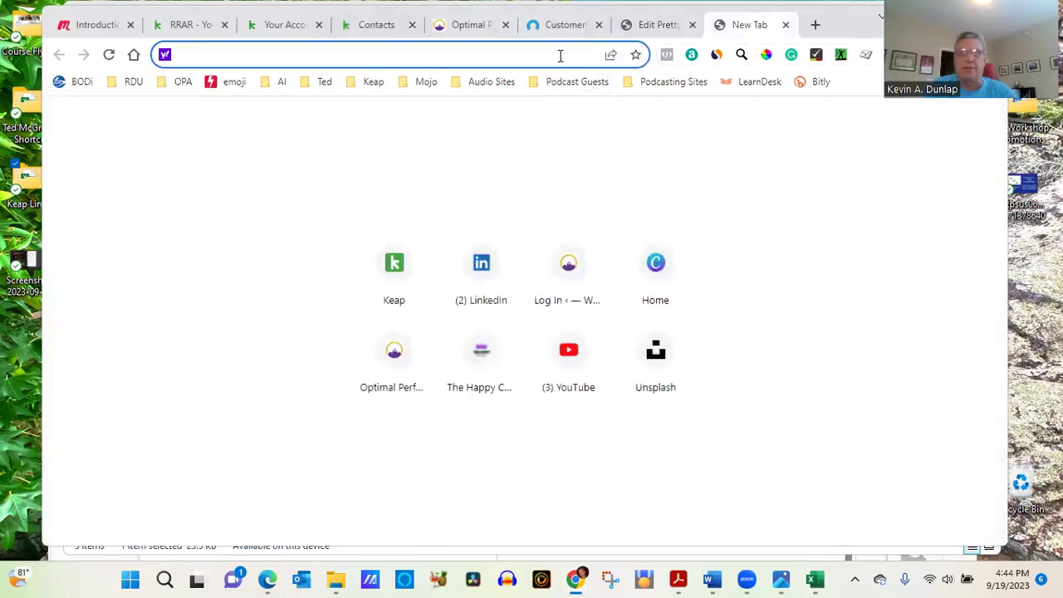
pyautogui.write('goo')
pyautogui.press('Return')
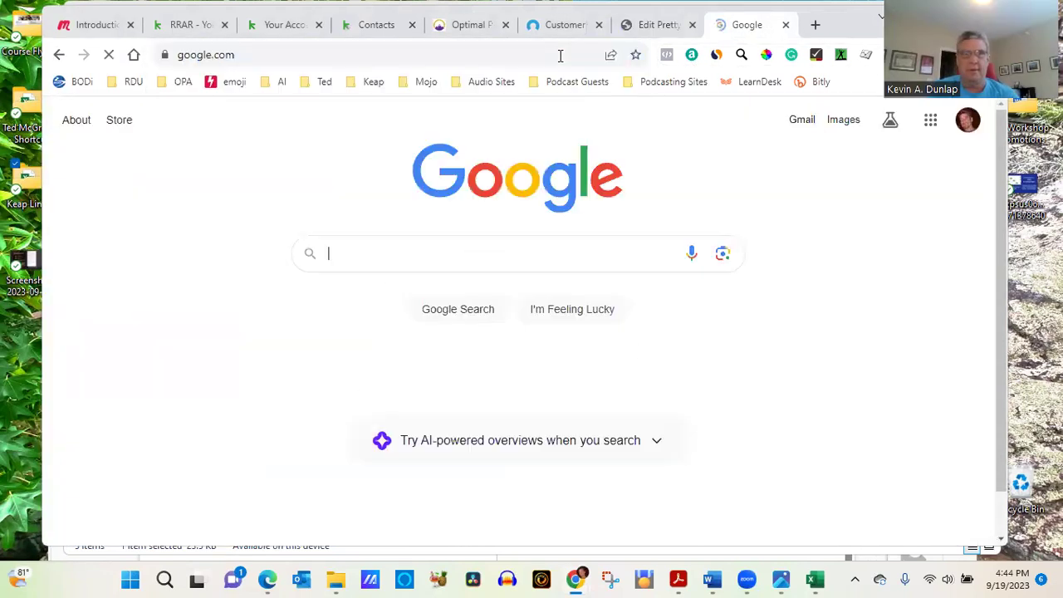
# - Search 'best plugin for landing pages' and review the WPForms-to-Leadpages plugin list
pyautogui.write('best ')
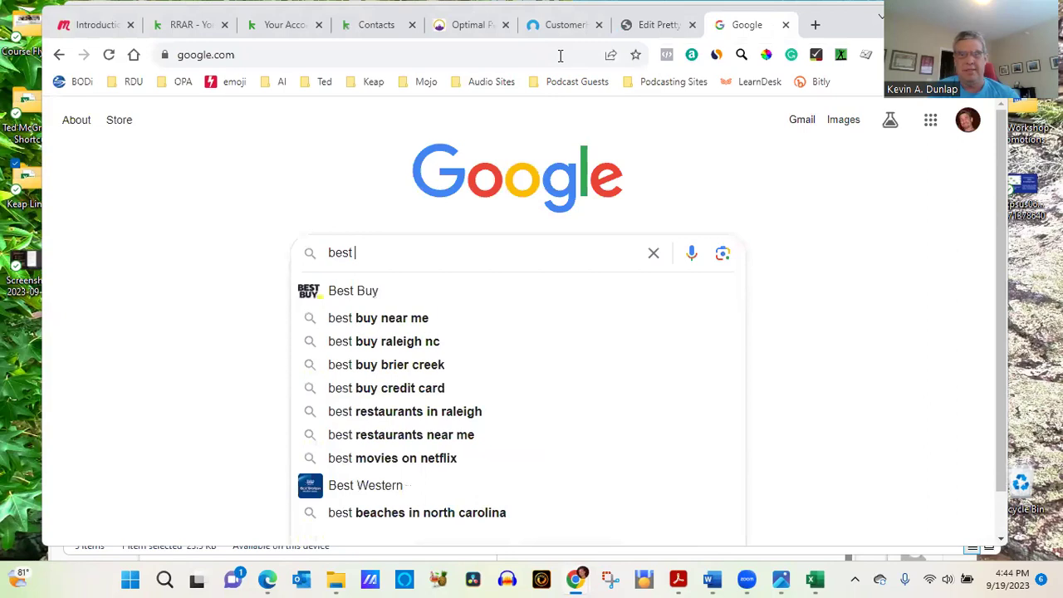
pyautogui.write('plugin f')
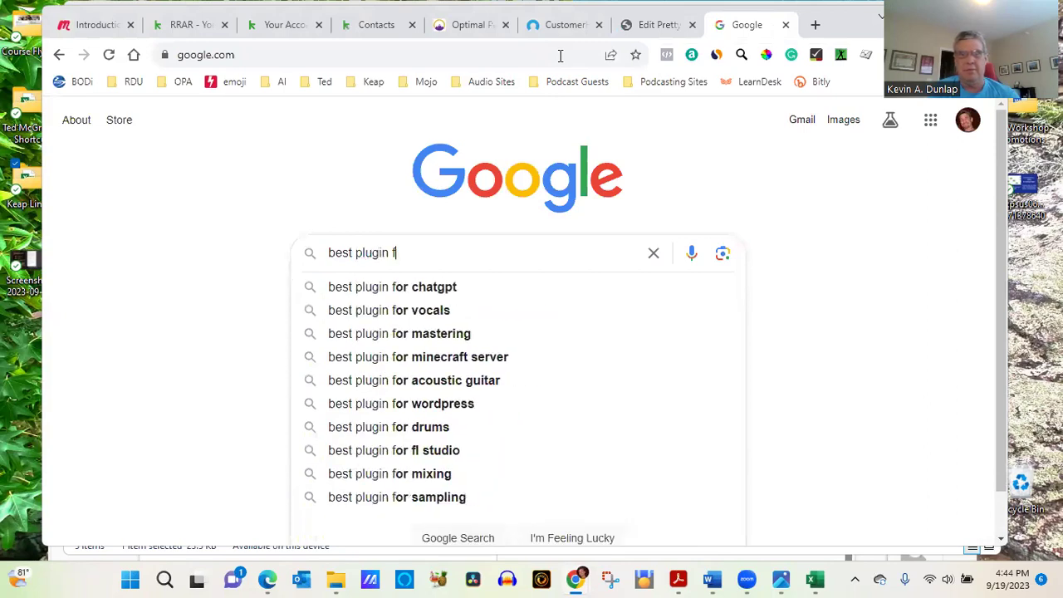
pyautogui.write('or landing pages')
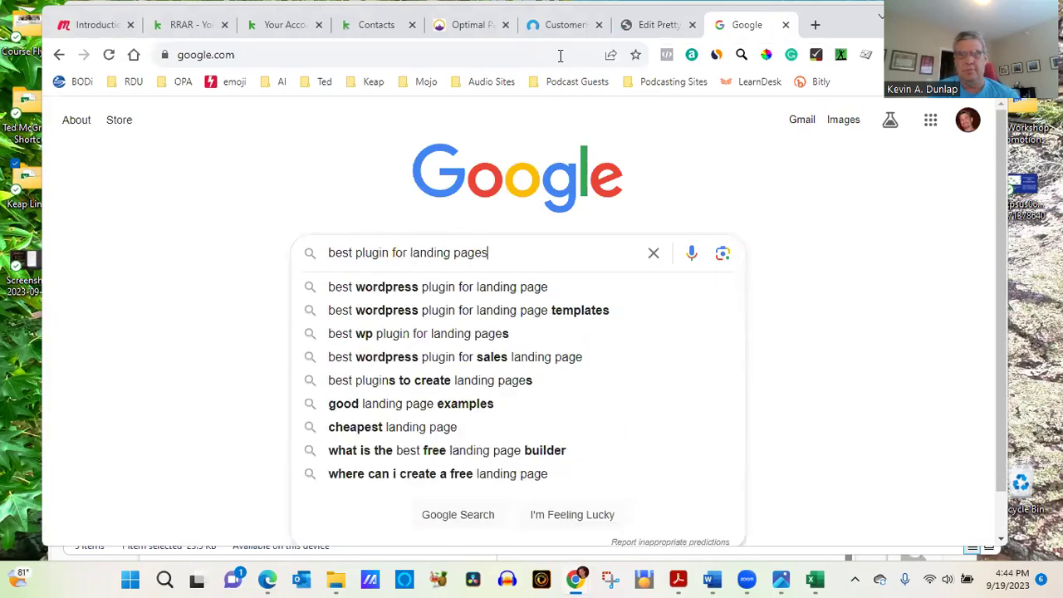
pyautogui.press('Return')
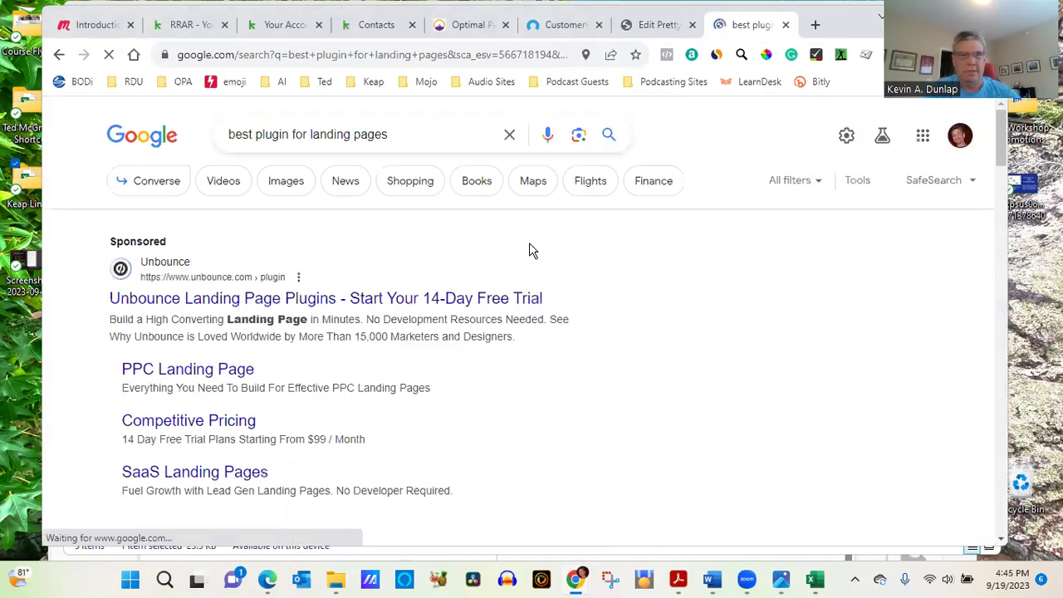
pyautogui.moveTo(1000, 162); pyautogui.dragTo(1007, 176)
pyautogui.scroll(-3, 980, 191)
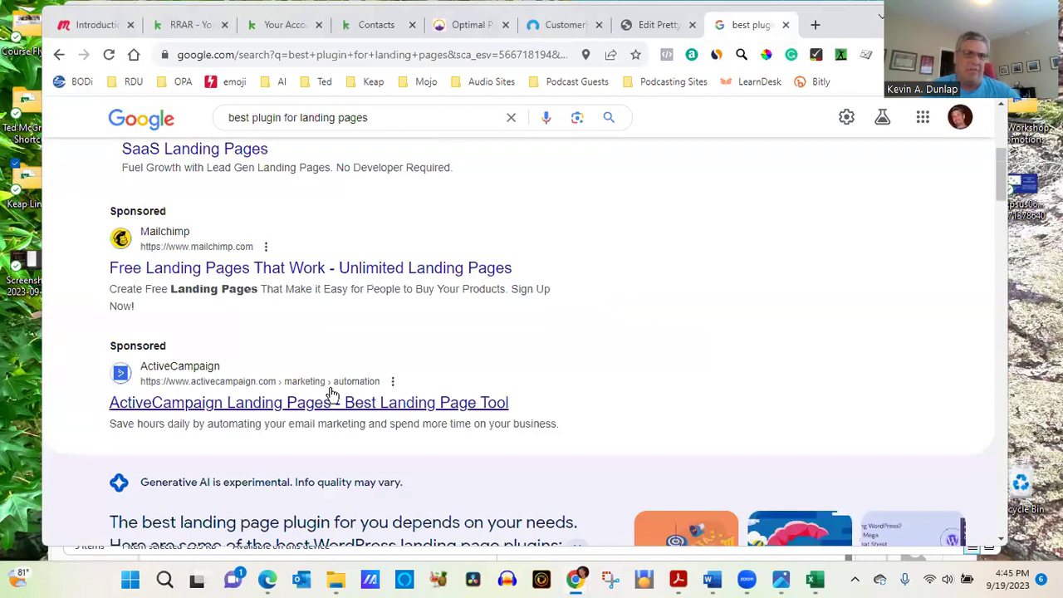
pyautogui.moveTo(1003, 184); pyautogui.dragTo(1015, 259)
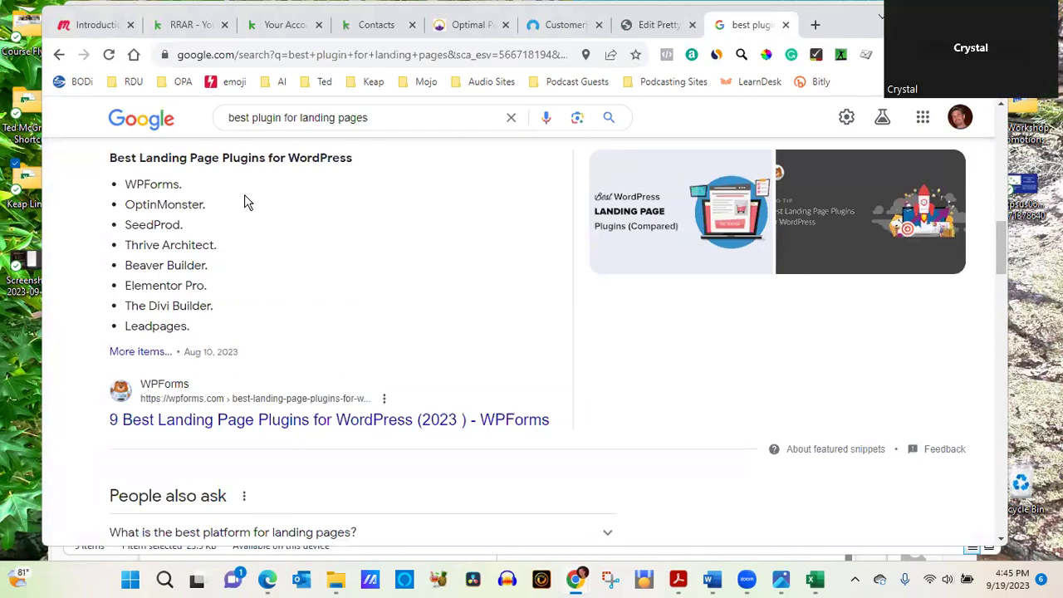
pyautogui.moveTo(204, 338); pyautogui.dragTo(118, 184)
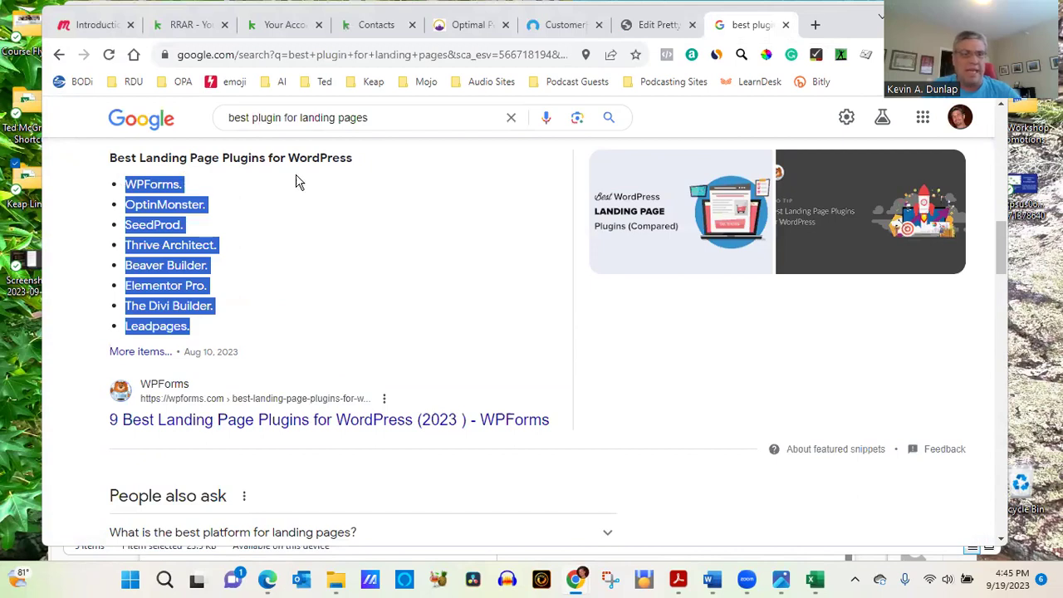
pyautogui.click(281, 261)
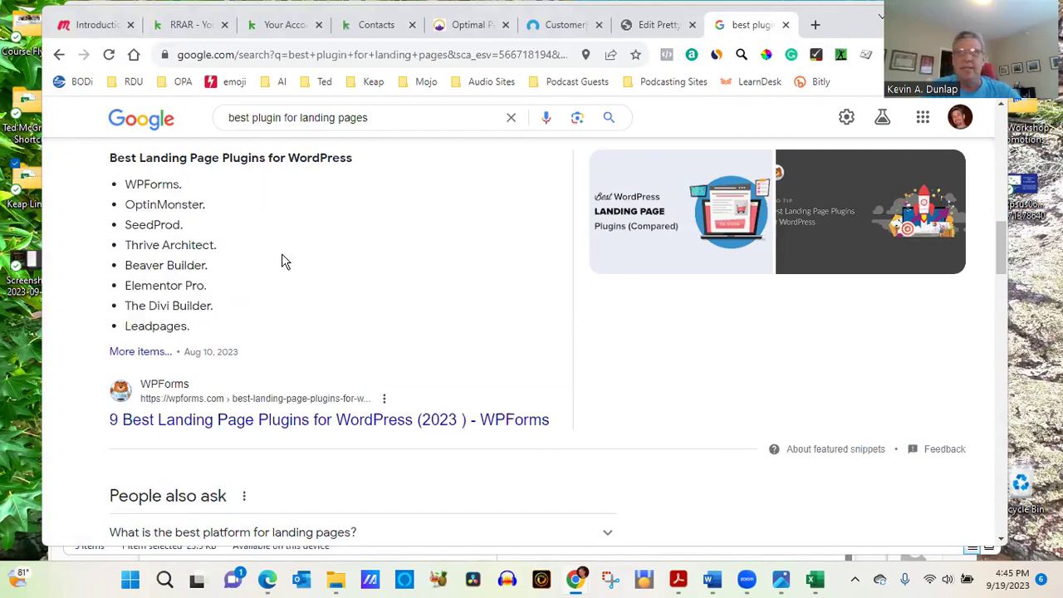
pyautogui.click(667, 24)
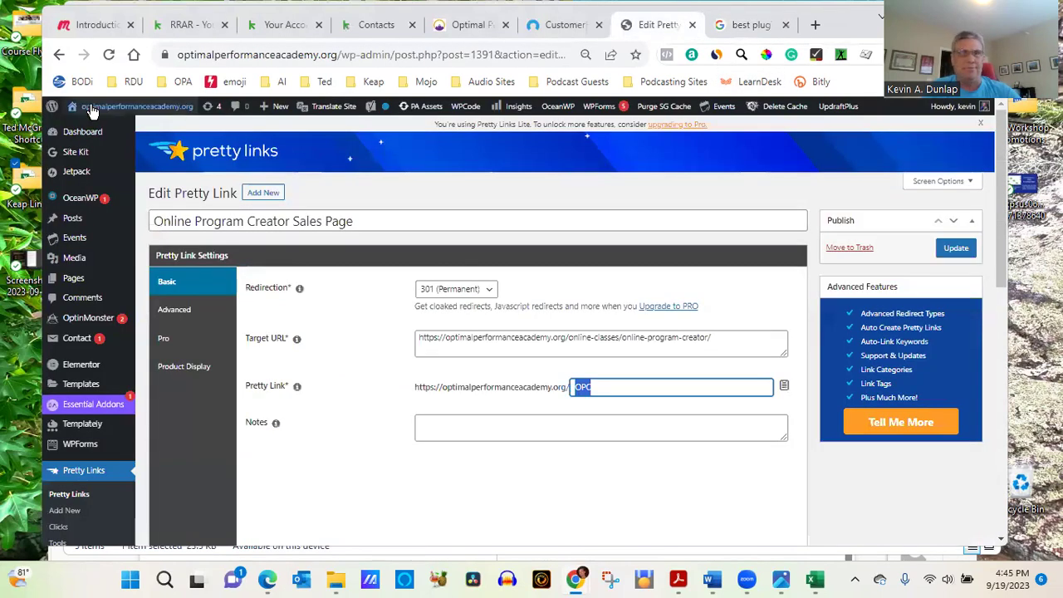
pyautogui.click(964, 253)
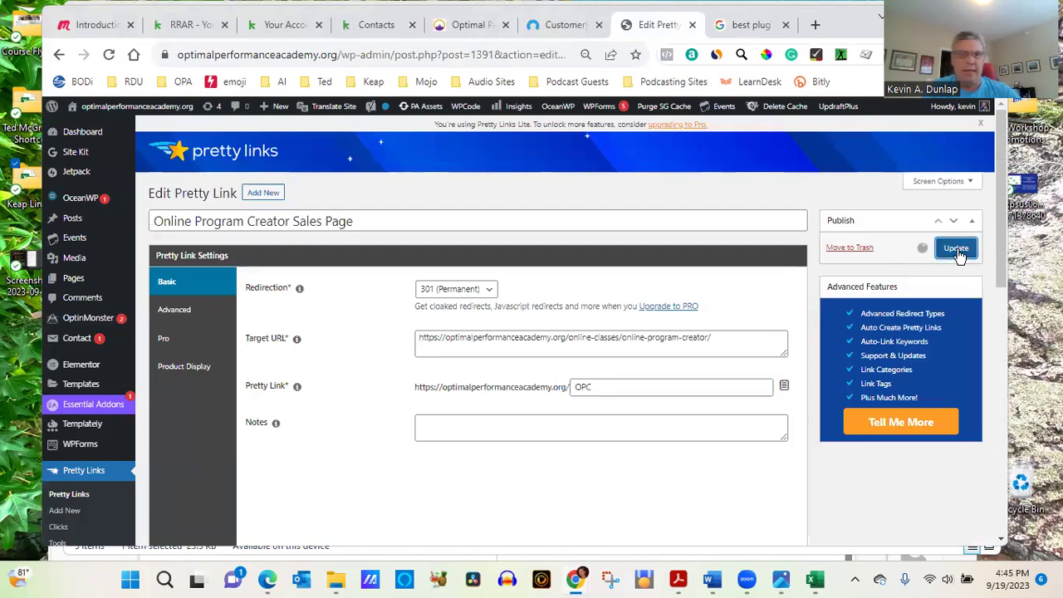
pyautogui.moveTo(84, 407)
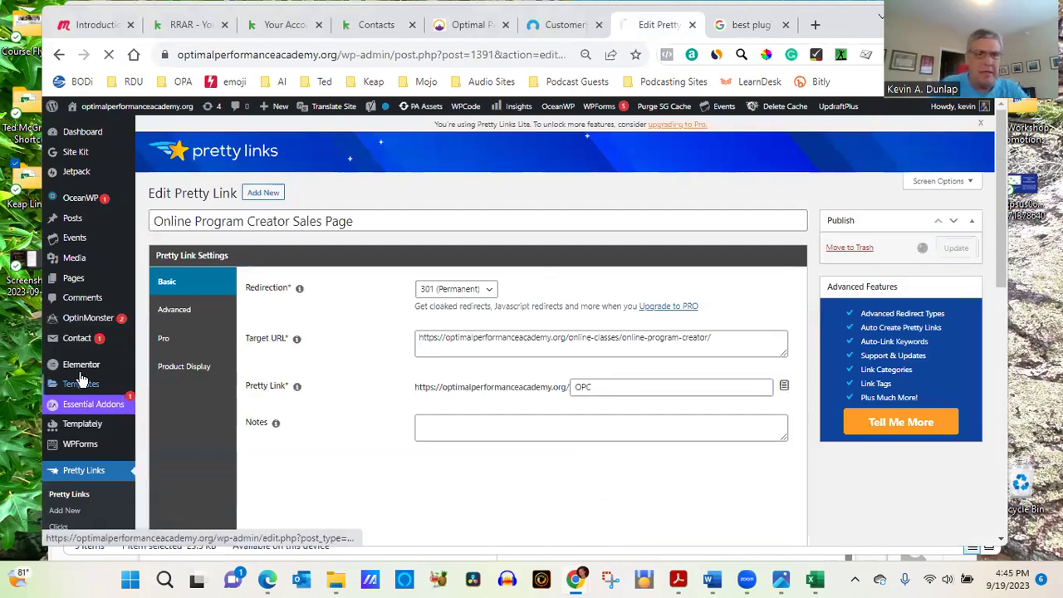
pyautogui.moveTo(81, 365)
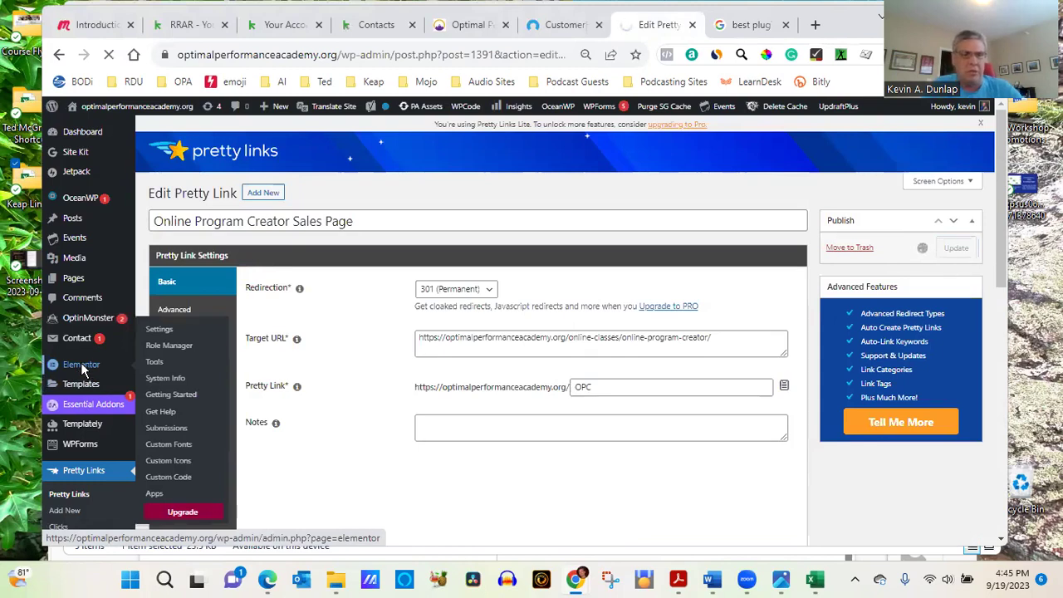
pyautogui.click(81, 366)
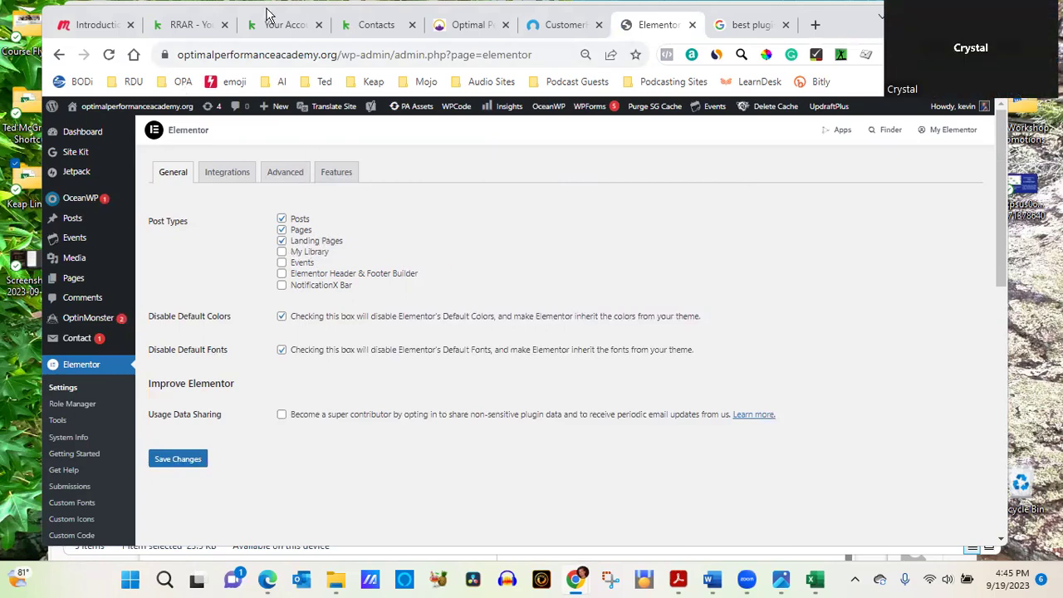
pyautogui.click(287, 27)
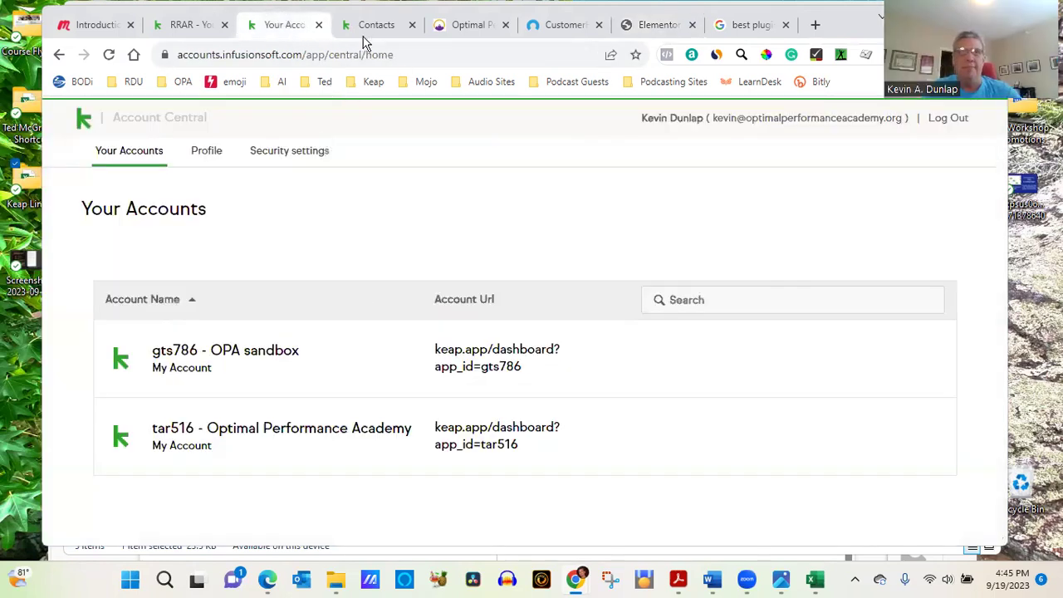
# - Close the Keap 'Your Accounts' and RRAR funnel tabs, returning to the CustomerHub tab
pyautogui.click(318, 24)
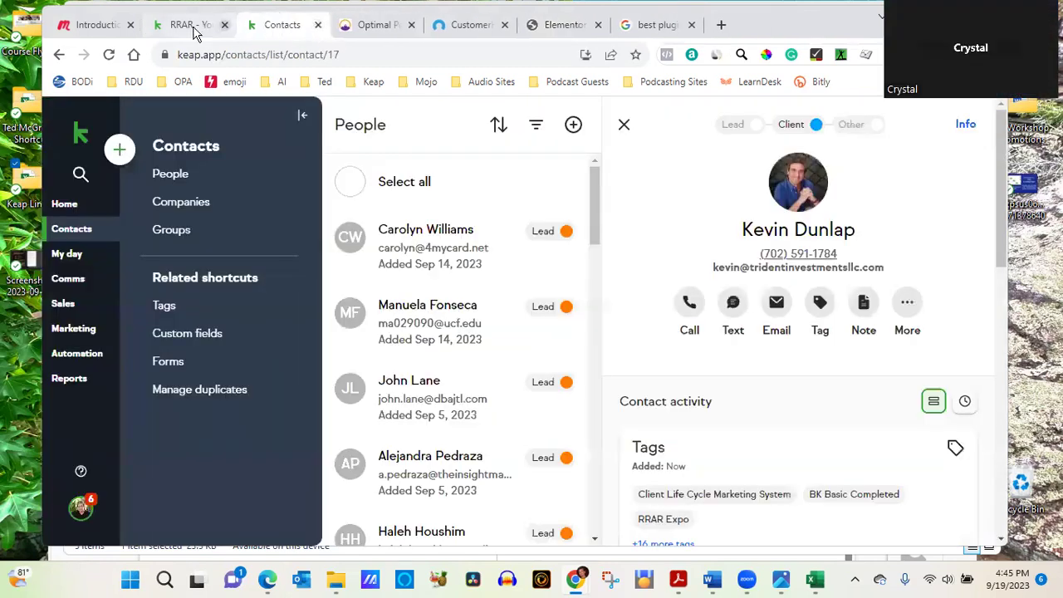
pyautogui.click(191, 27)
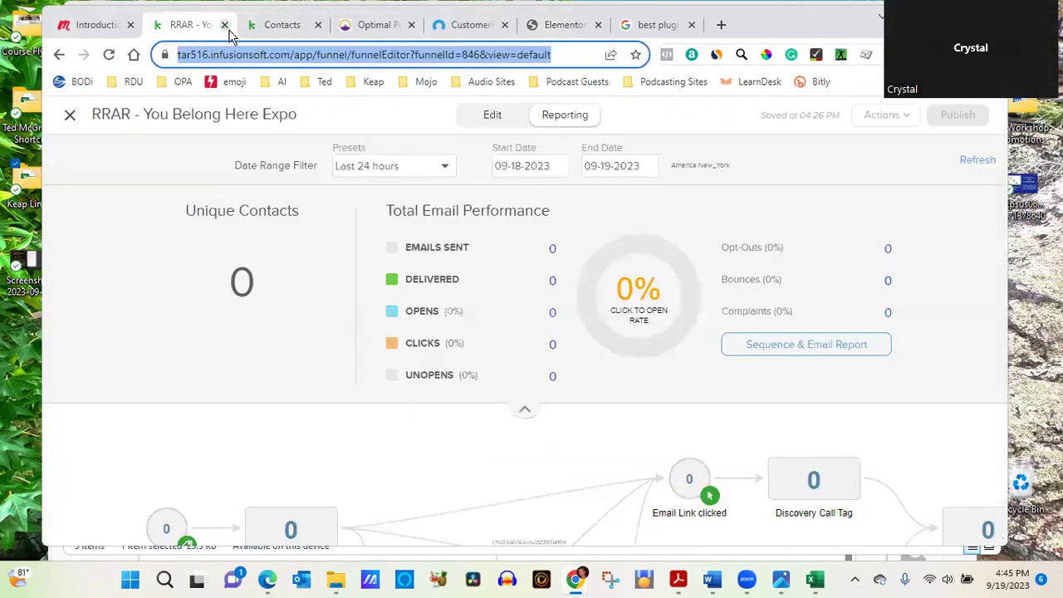
pyautogui.click(224, 25)
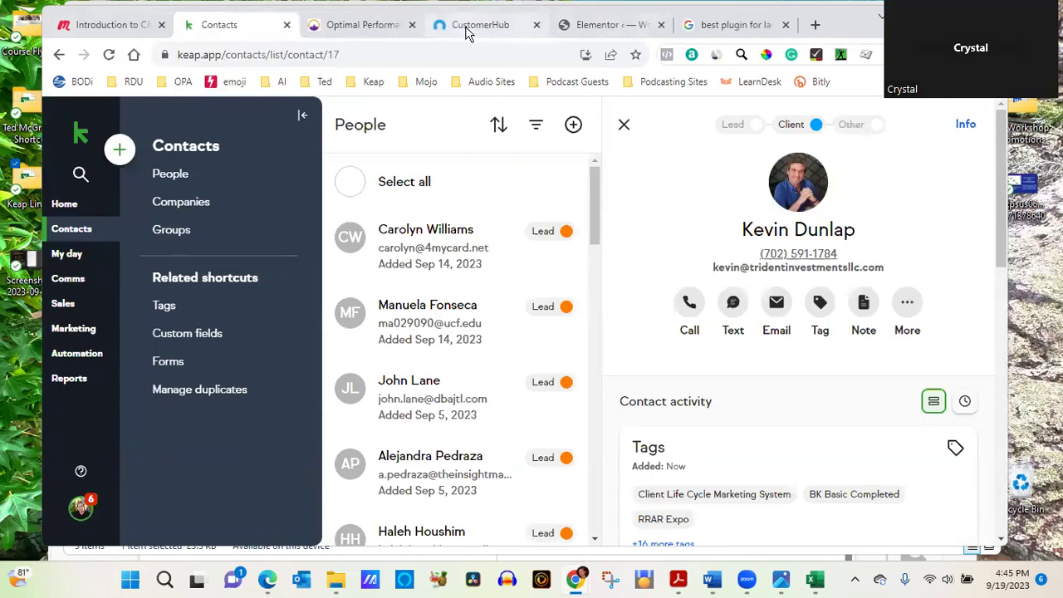
pyautogui.click(466, 32)
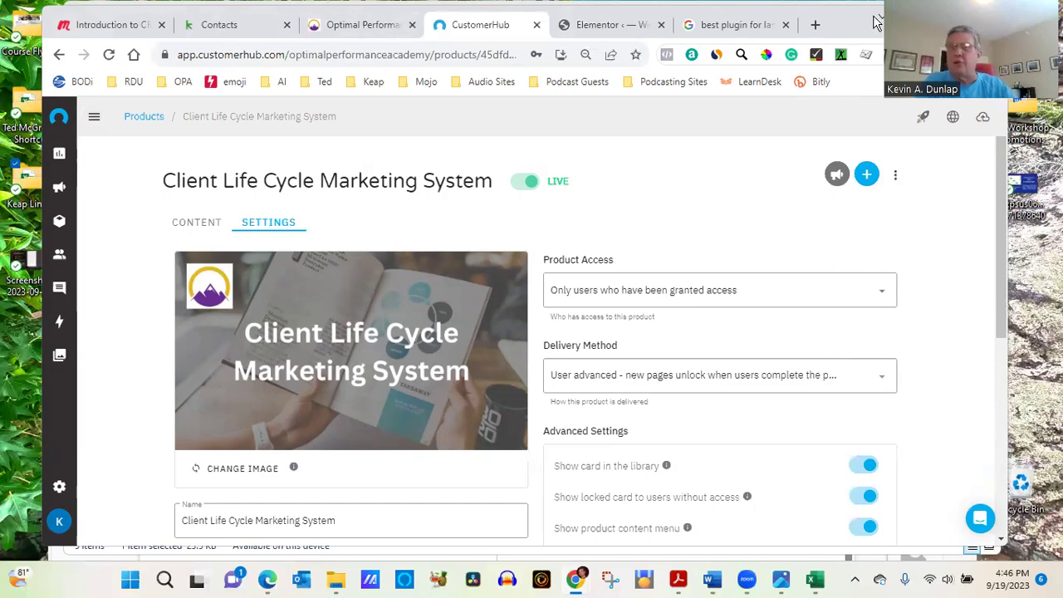
# - Minimize Chrome and close the Keap Links, RM and 3 MM Webinar workbooks and the booking window
pyautogui.click(914, 24)
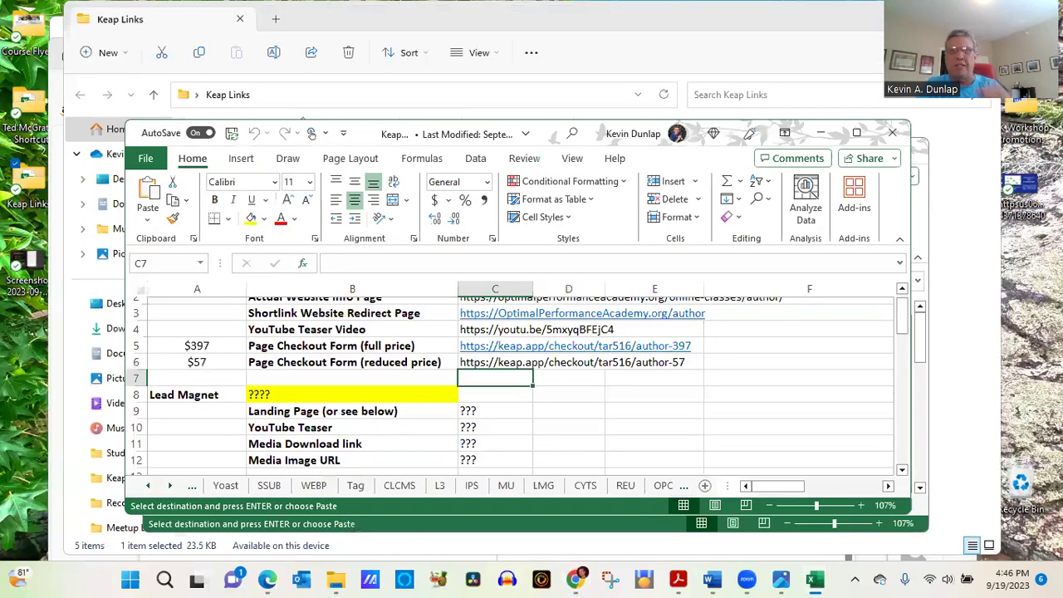
pyautogui.click(892, 133)
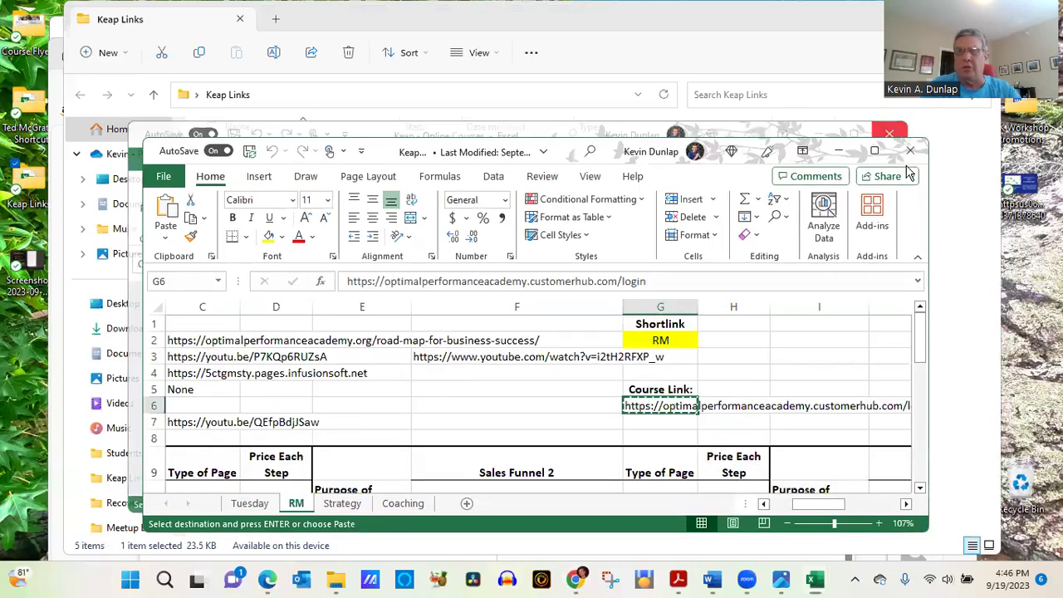
pyautogui.click(911, 151)
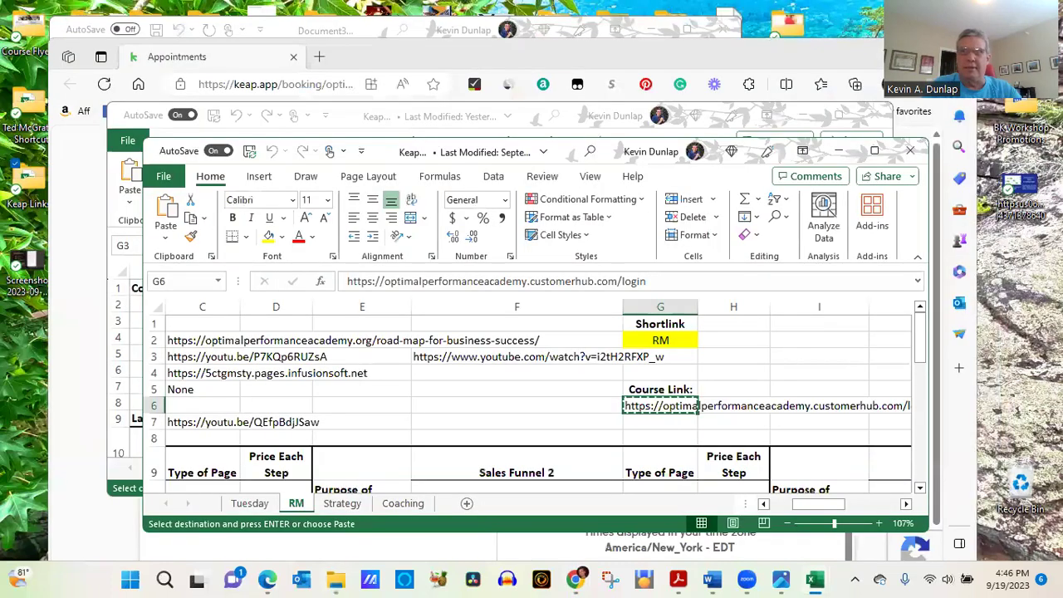
pyautogui.click(910, 150)
pyautogui.click(875, 115)
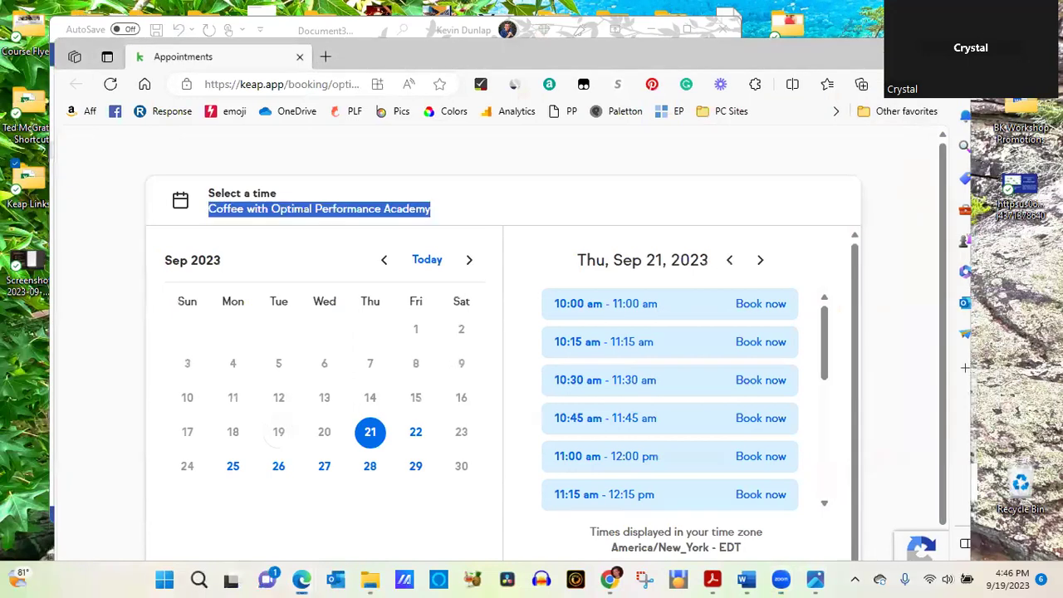
pyautogui.click(955, 57)
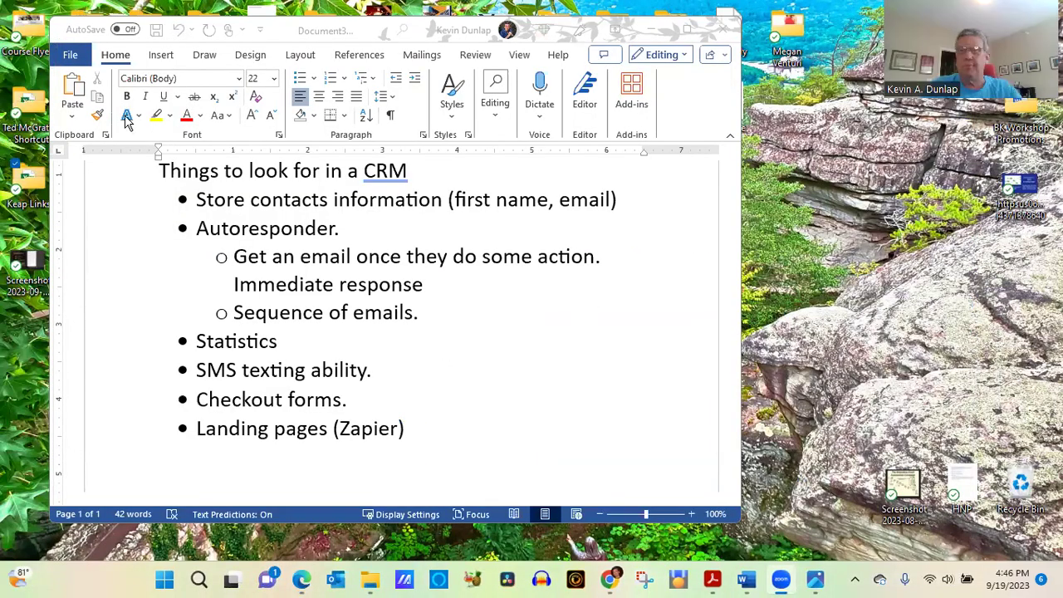
# - Print the CRM checklist through CutePDF Writer and save it as Document3 on the desktop
pyautogui.click(71, 54)
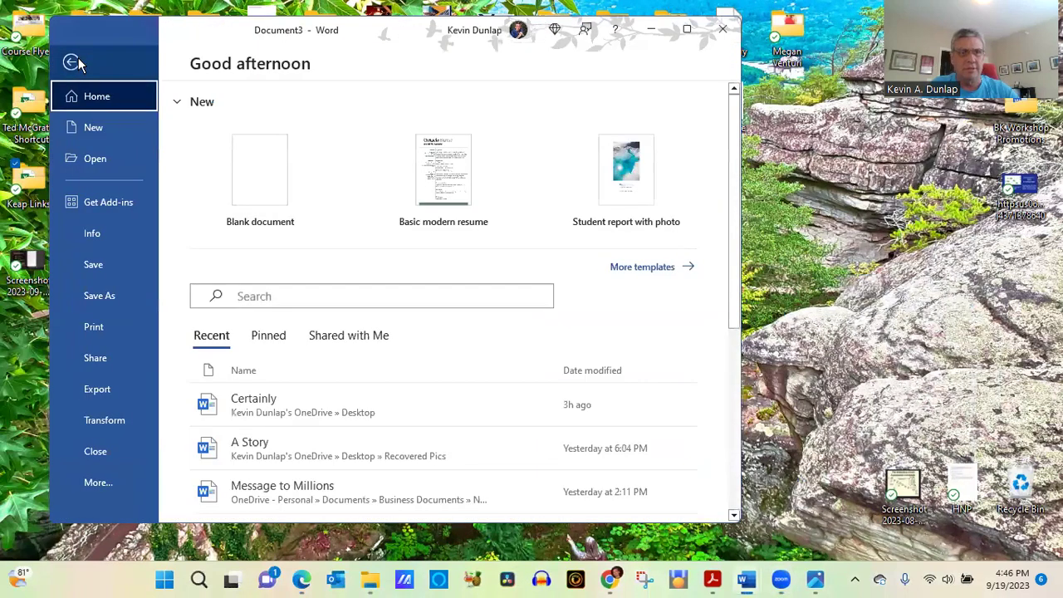
pyautogui.click(107, 328)
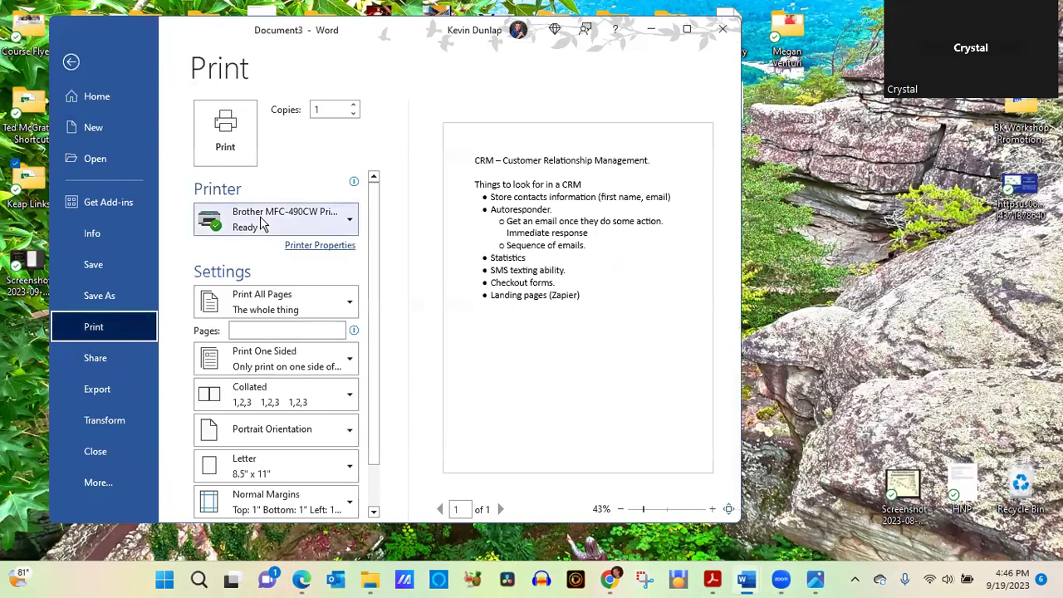
pyautogui.click(330, 227)
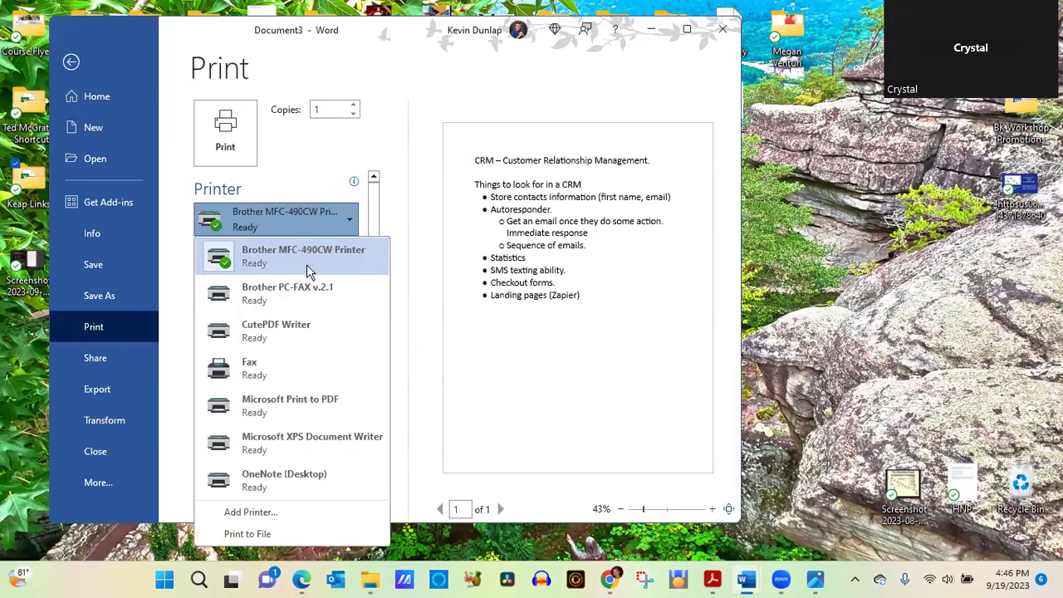
pyautogui.click(281, 332)
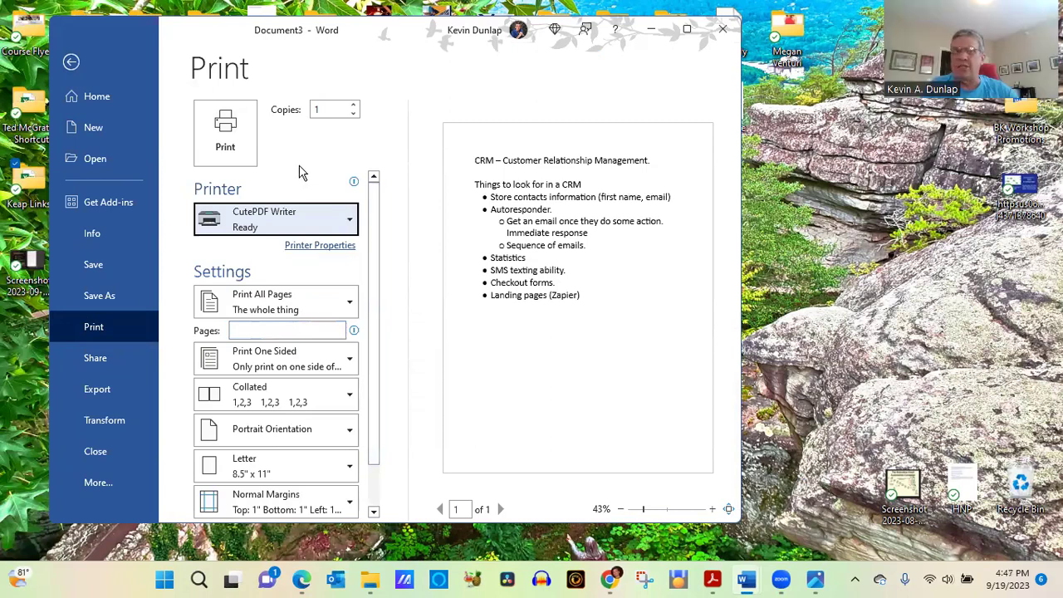
pyautogui.click(245, 152)
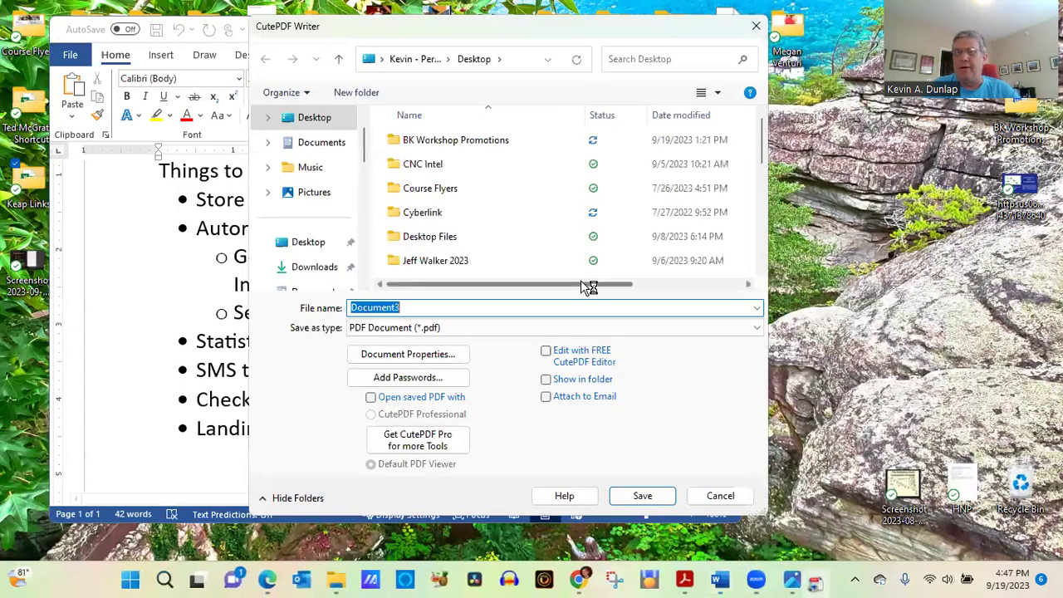
pyautogui.click(644, 496)
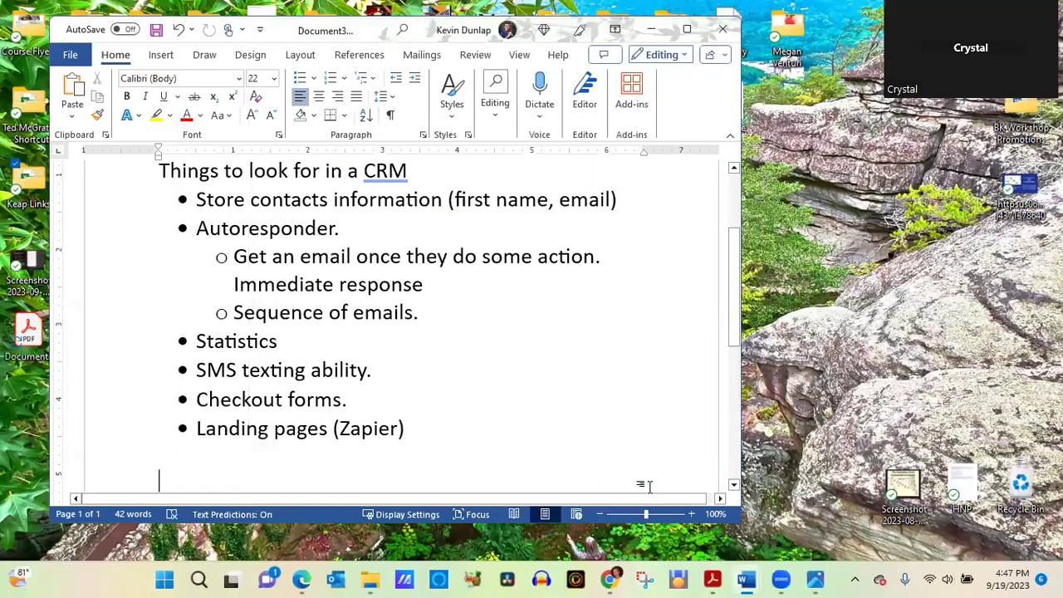
pyautogui.moveTo(27, 332); pyautogui.dragTo(166, 478)
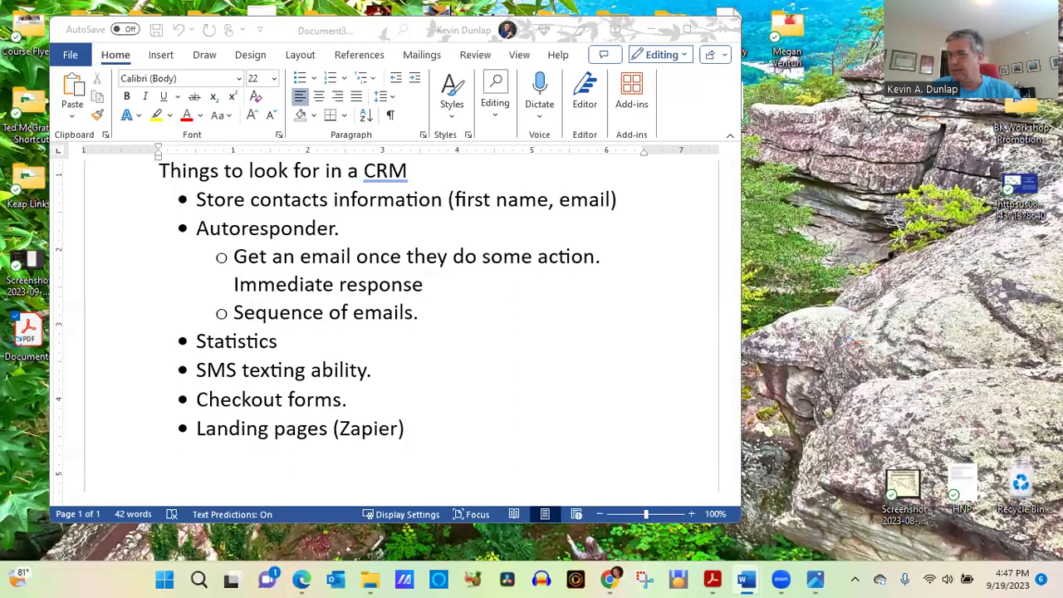